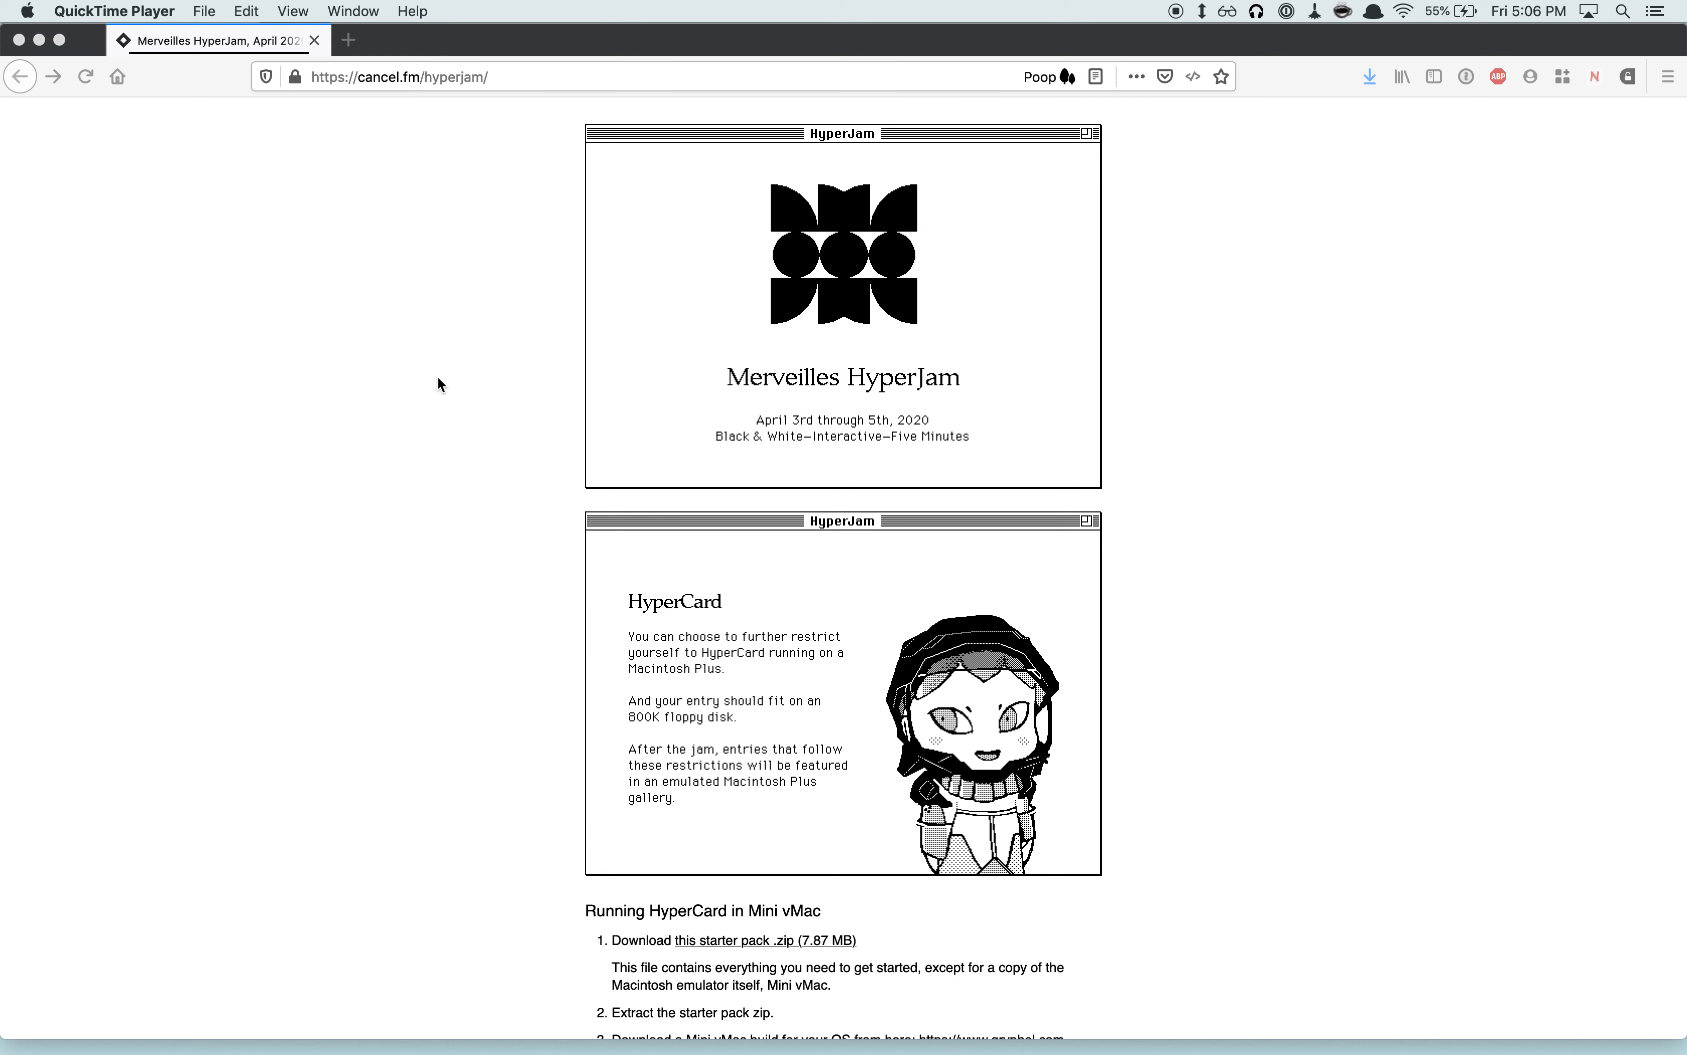
Switch to the emulated classic Mac OS desktop and close the Sound control panel
{"action": "key", "text": "super+Tab"}
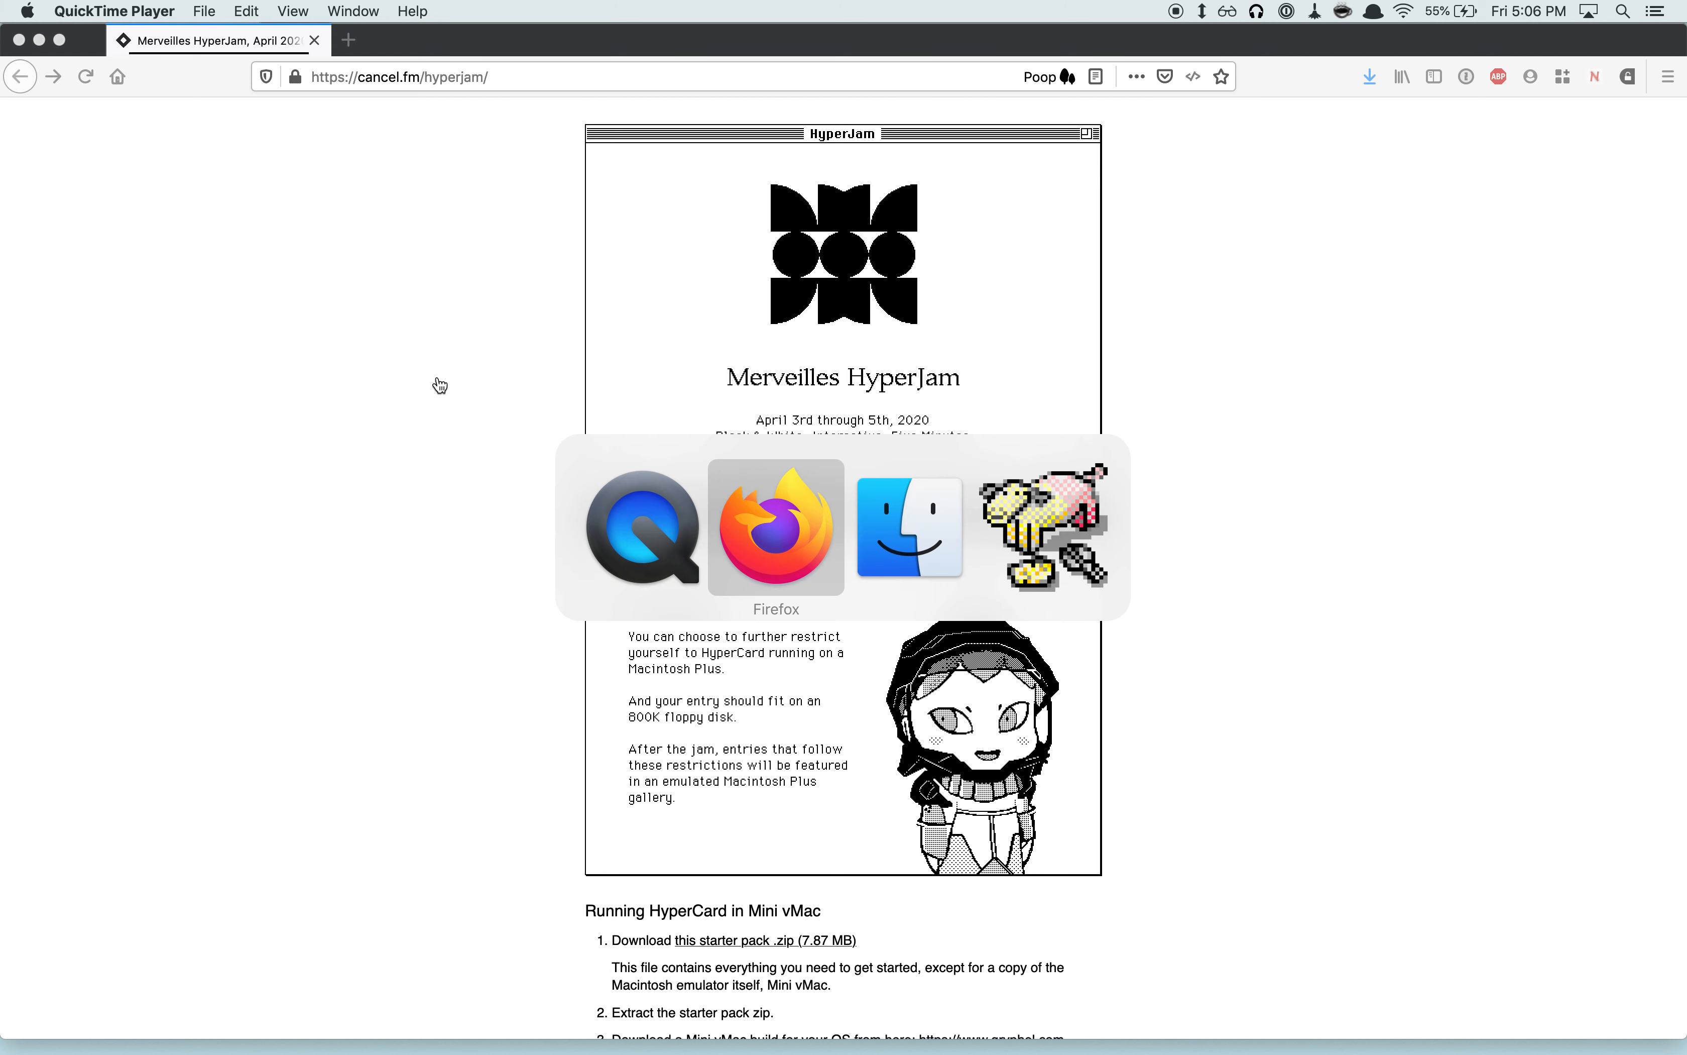
{"action": "key", "text": "super+Tab"}
{"action": "key", "text": "super+Tab"}
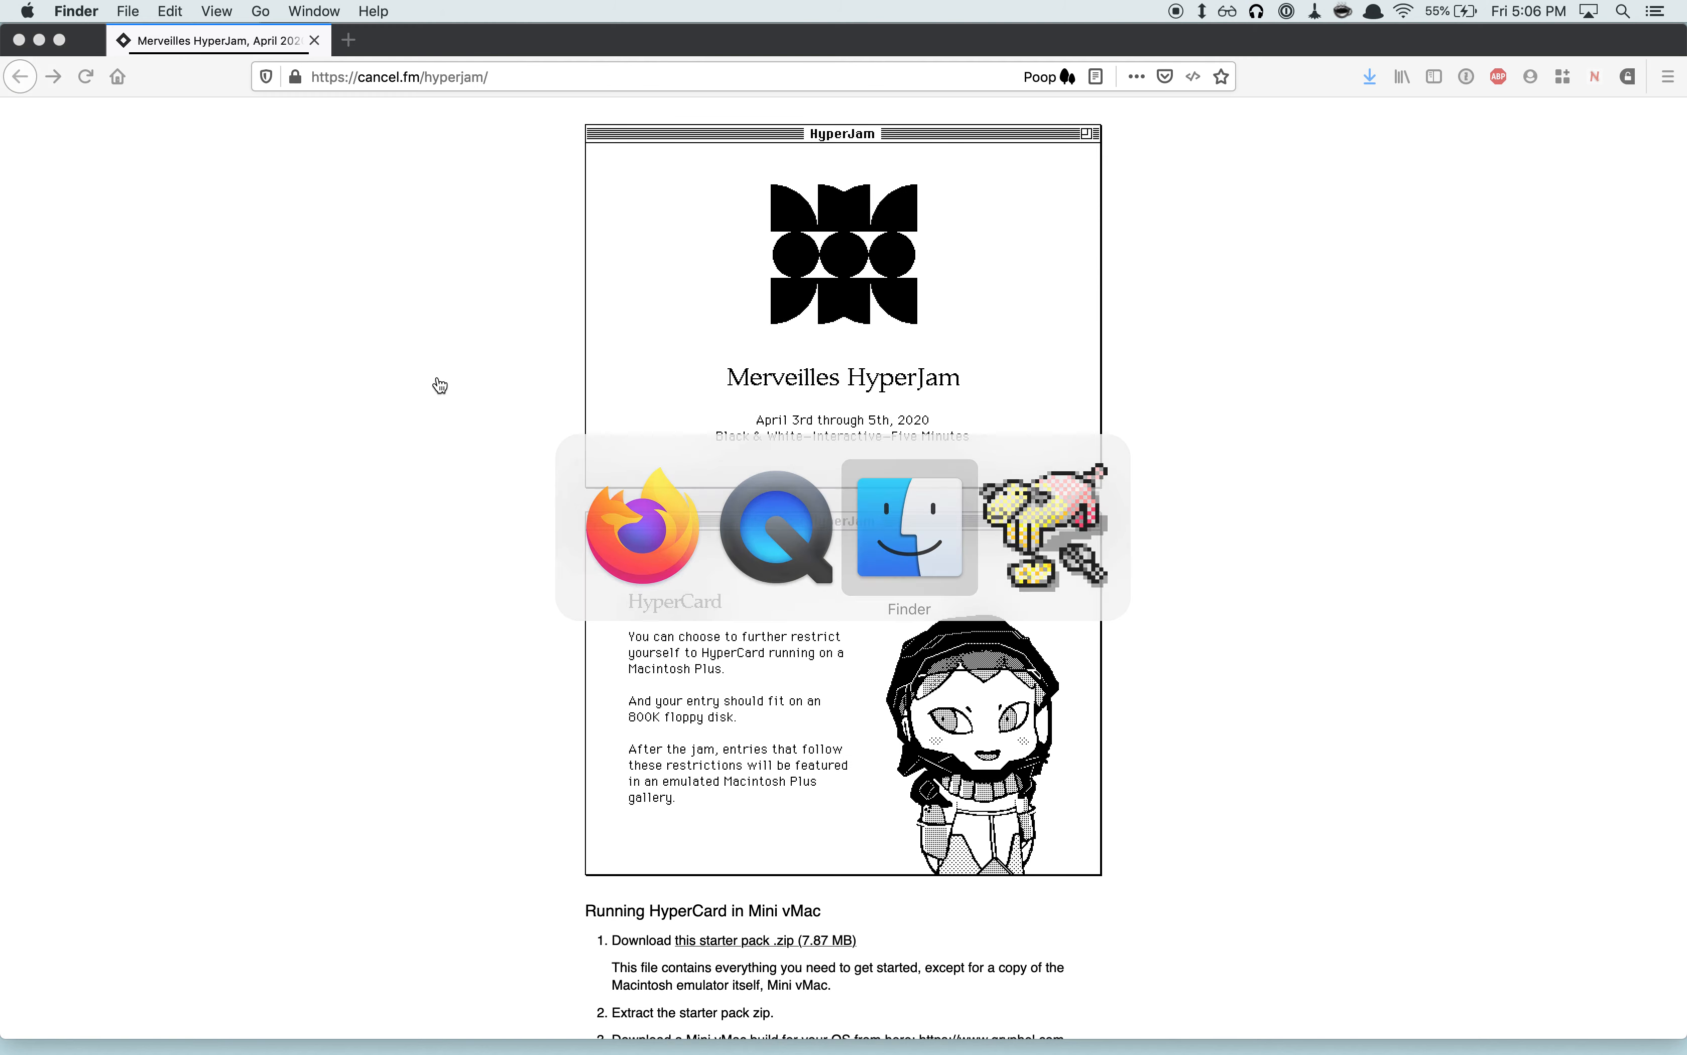
{"action": "key", "text": "super+Tab"}
{"action": "key", "text": "super+Tab"}
{"action": "key", "text": "super+Tab"}
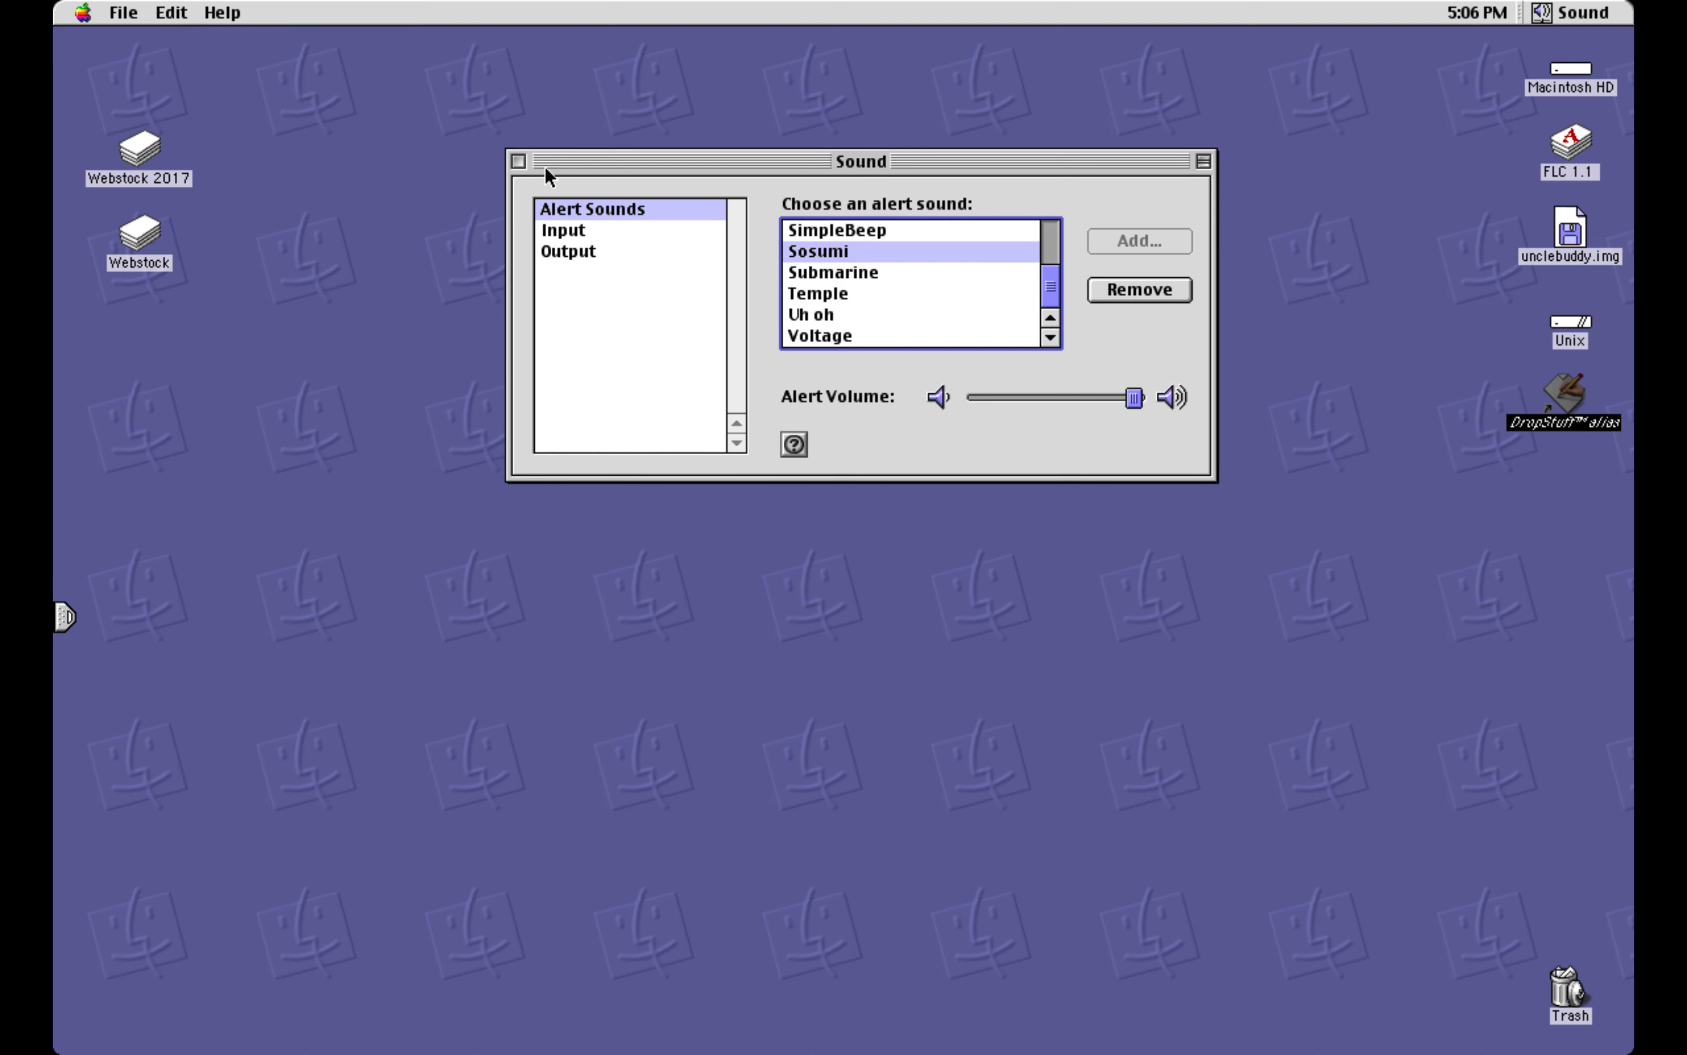
{"action": "left_click", "coordinate": [519, 162]}
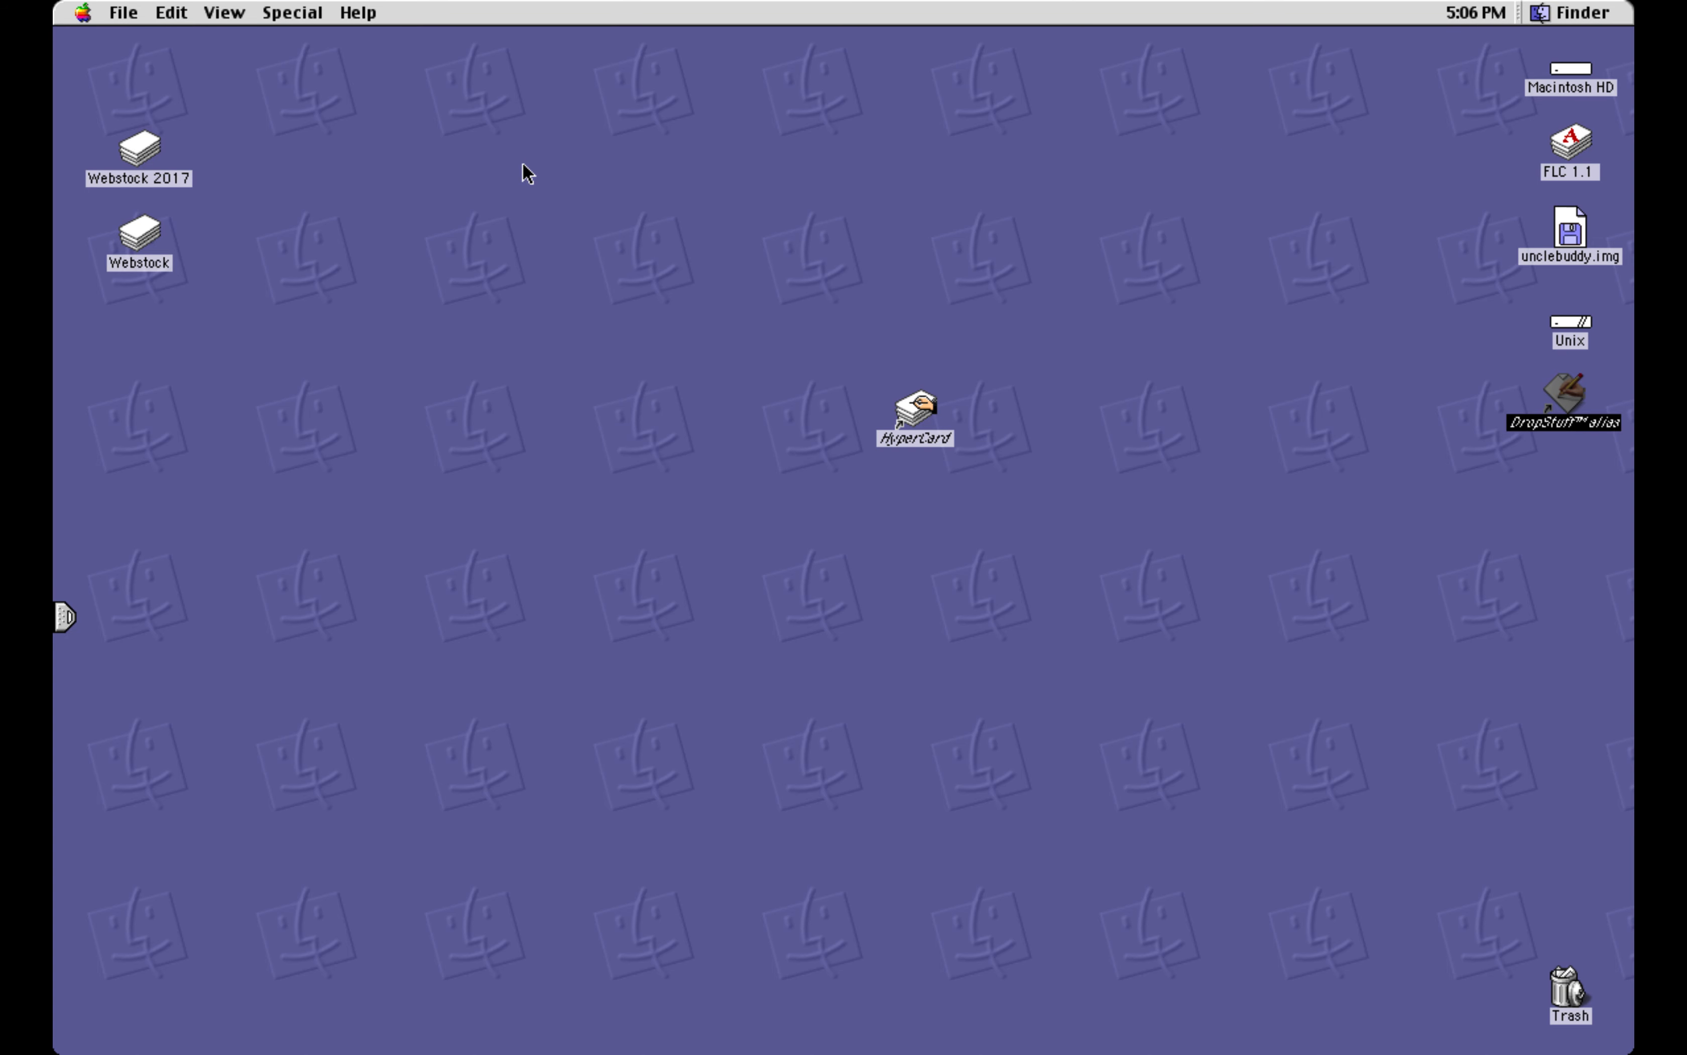
{"action": "left_click", "coordinate": [578, 206]}
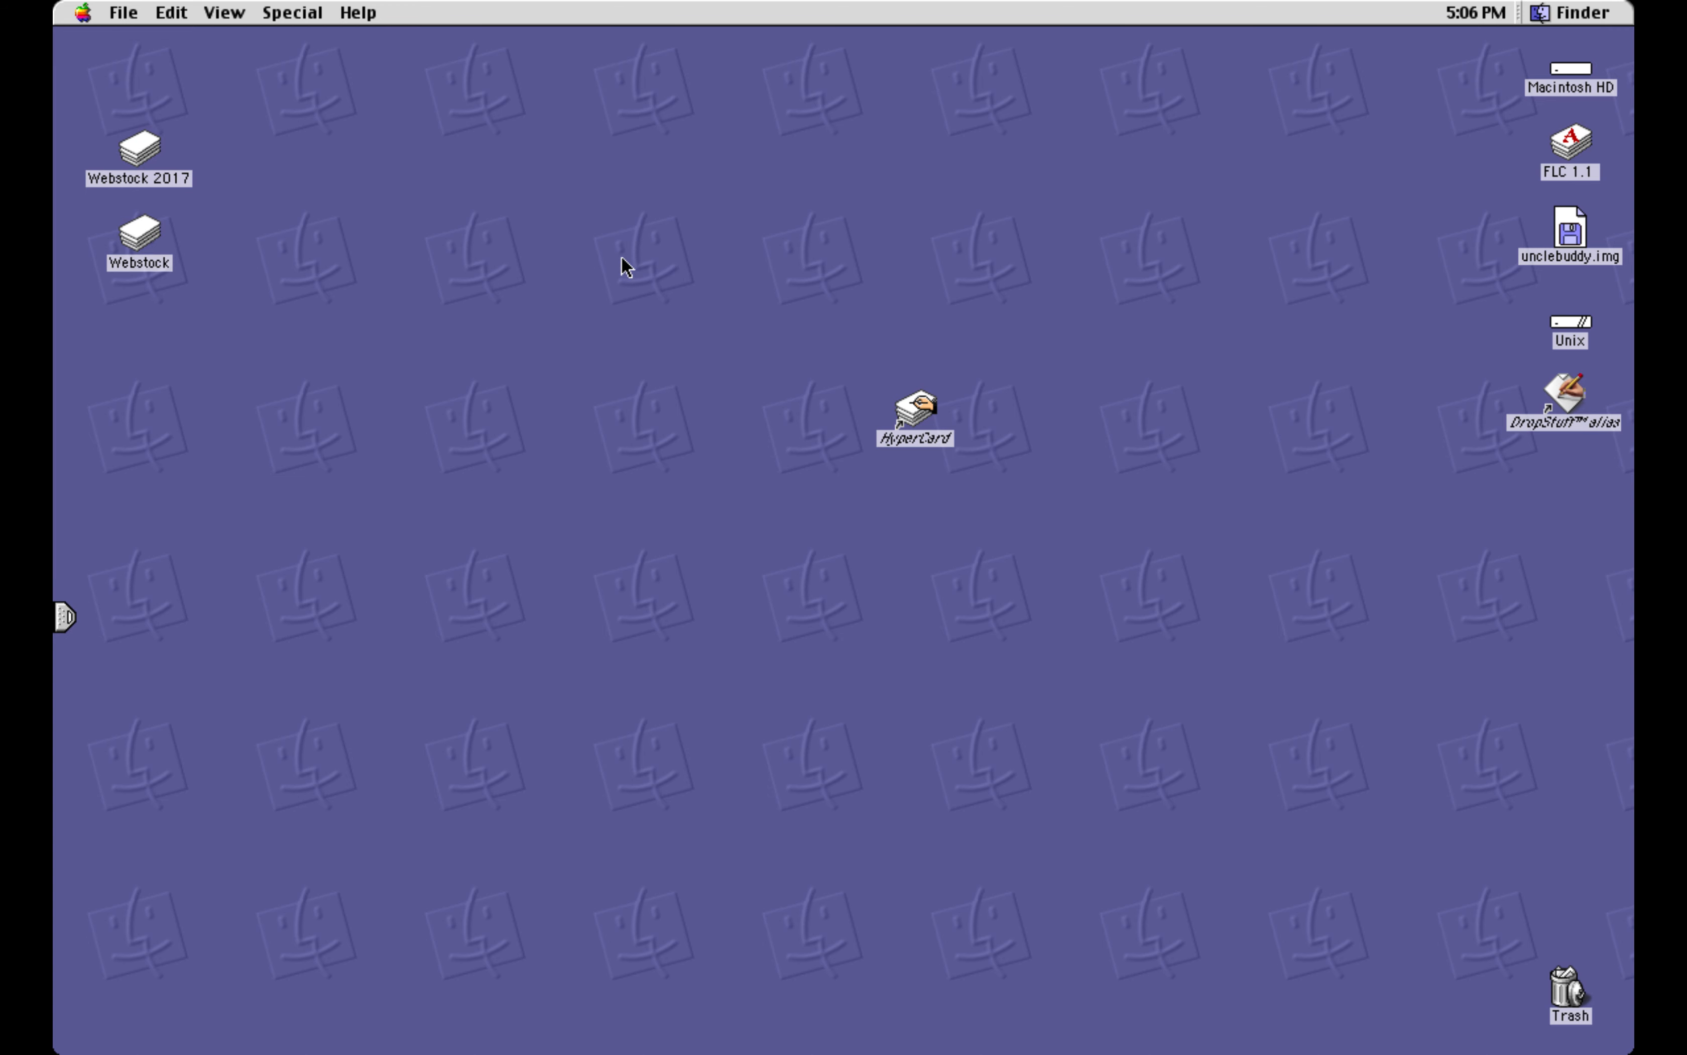
{"action": "left_click_drag", "start_coordinate": [1141, 300], "coordinate": [1046, 221]}
Open the Webstock 2017 stack to examine its first several cards, and quit HyperCard
{"action": "left_click", "coordinate": [139, 147]}
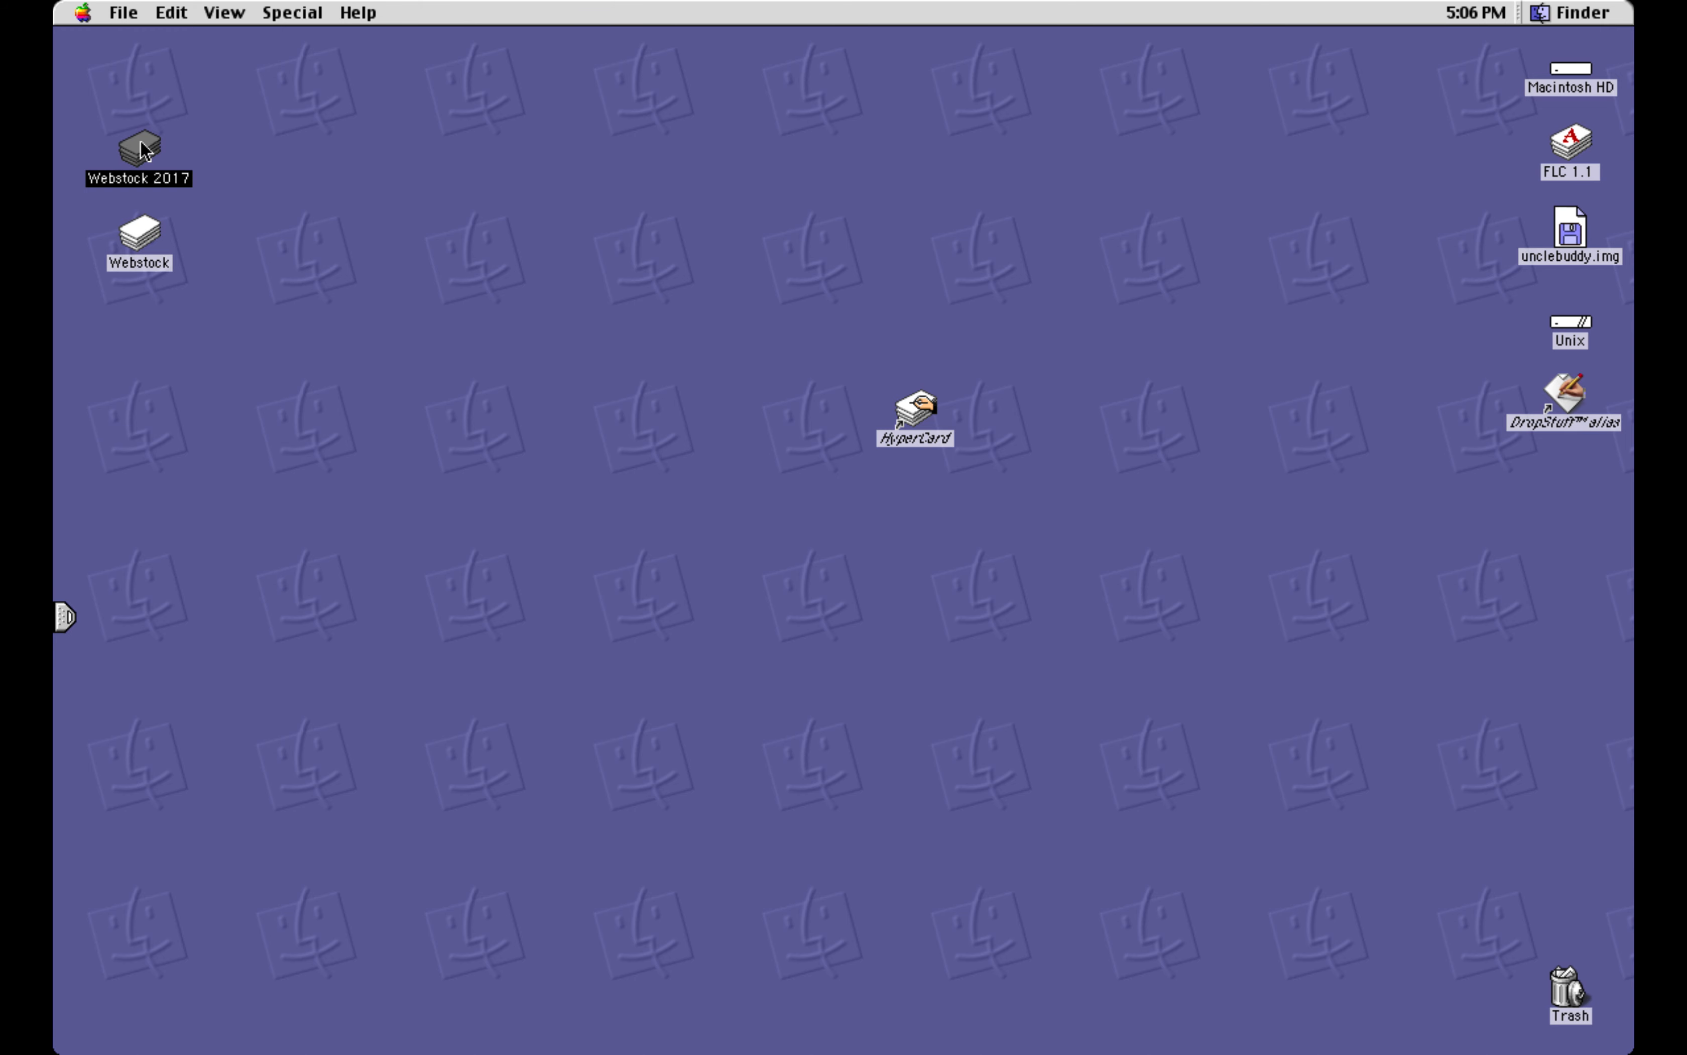
{"action": "double_click", "coordinate": [142, 149]}
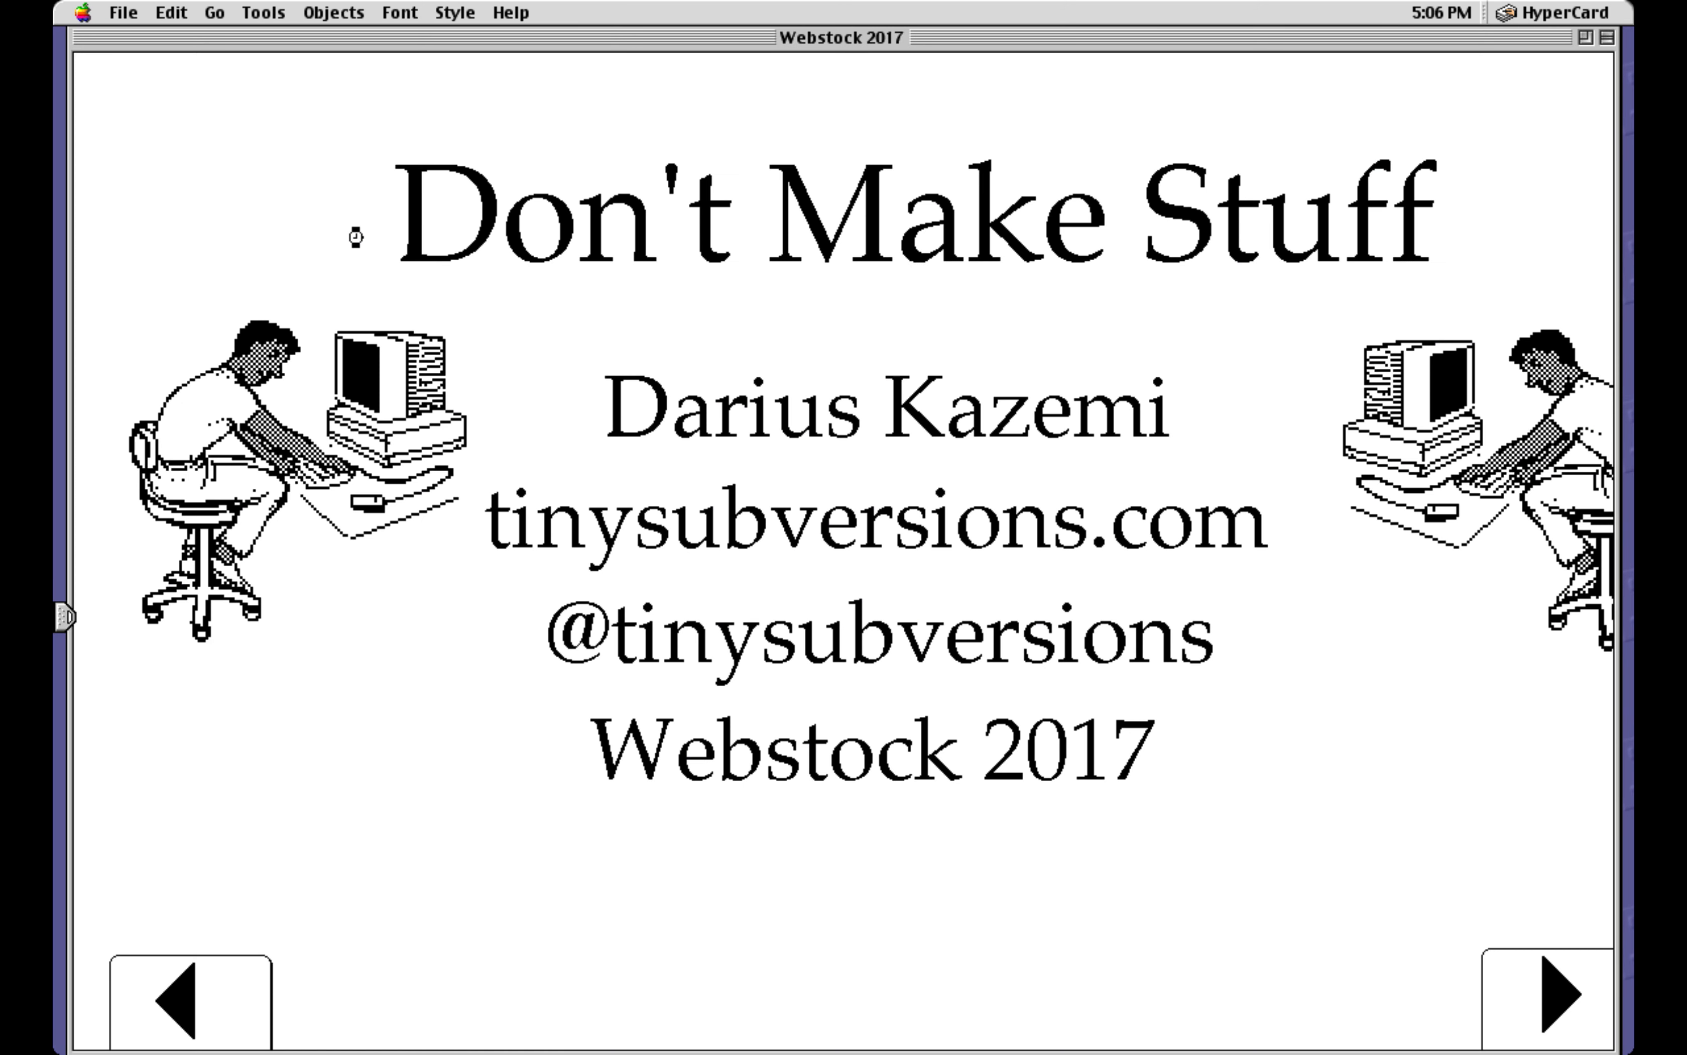
{"action": "left_click", "coordinate": [1522, 1002]}
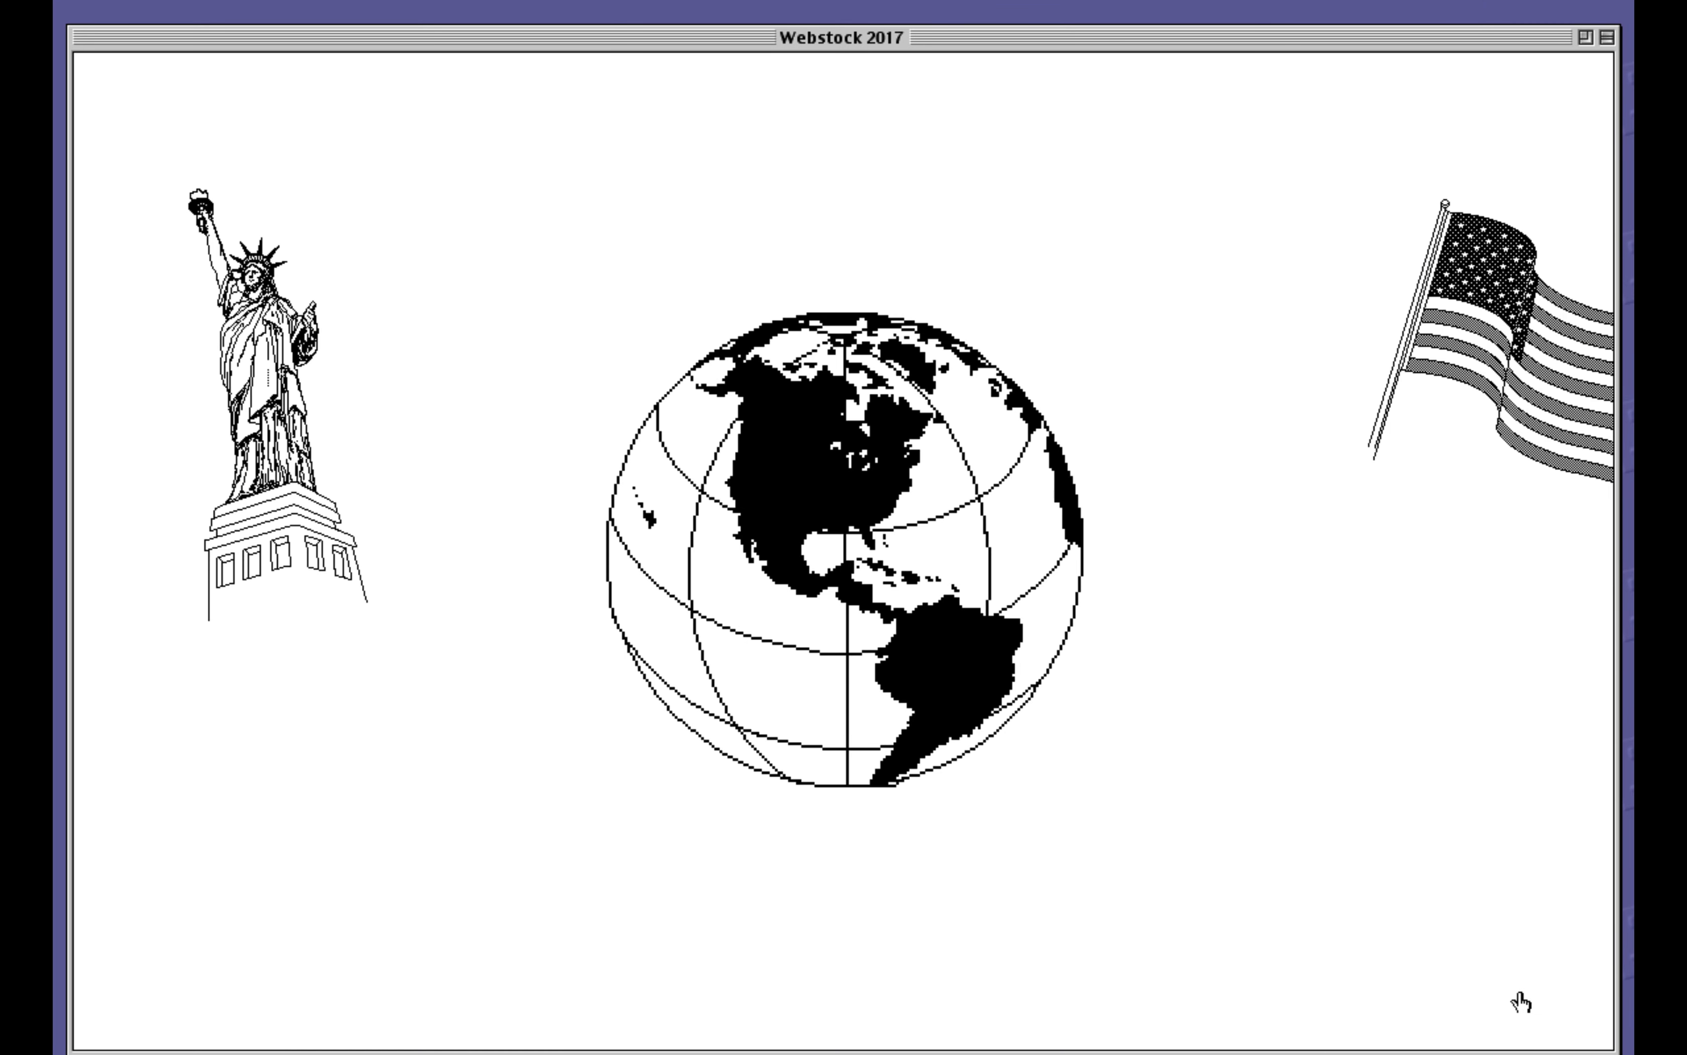
{"action": "left_click", "coordinate": [1521, 998]}
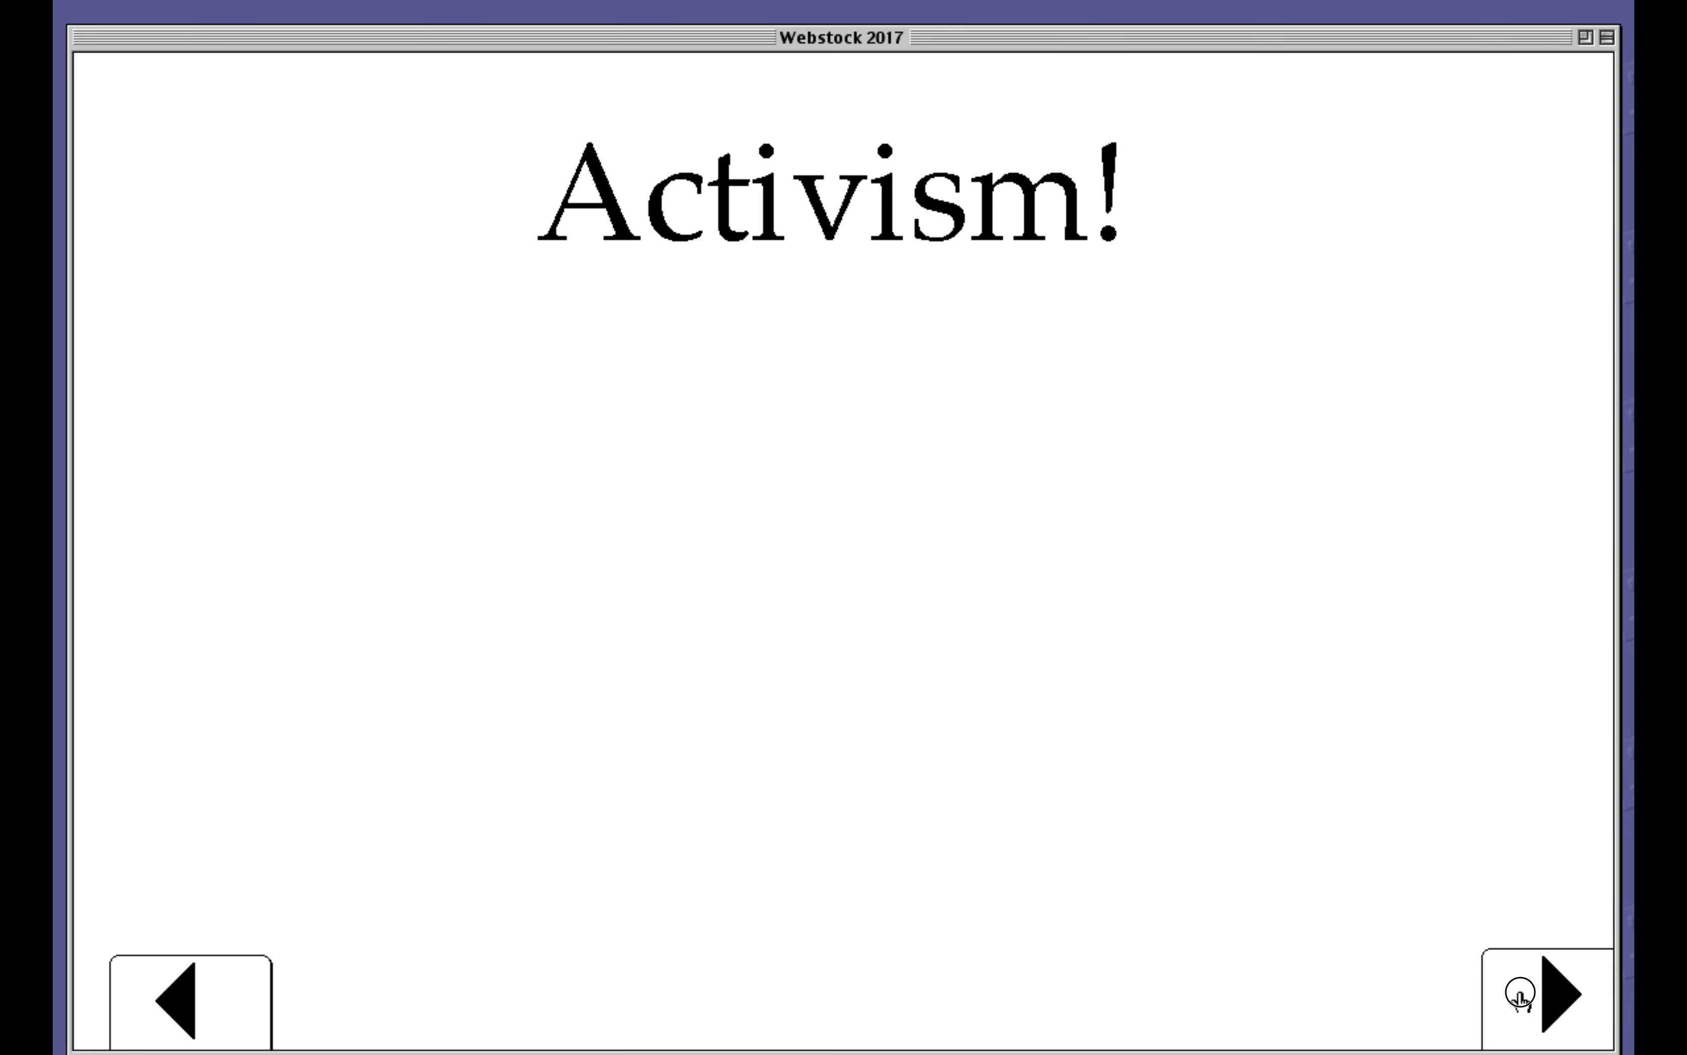
{"action": "left_click", "coordinate": [1521, 991]}
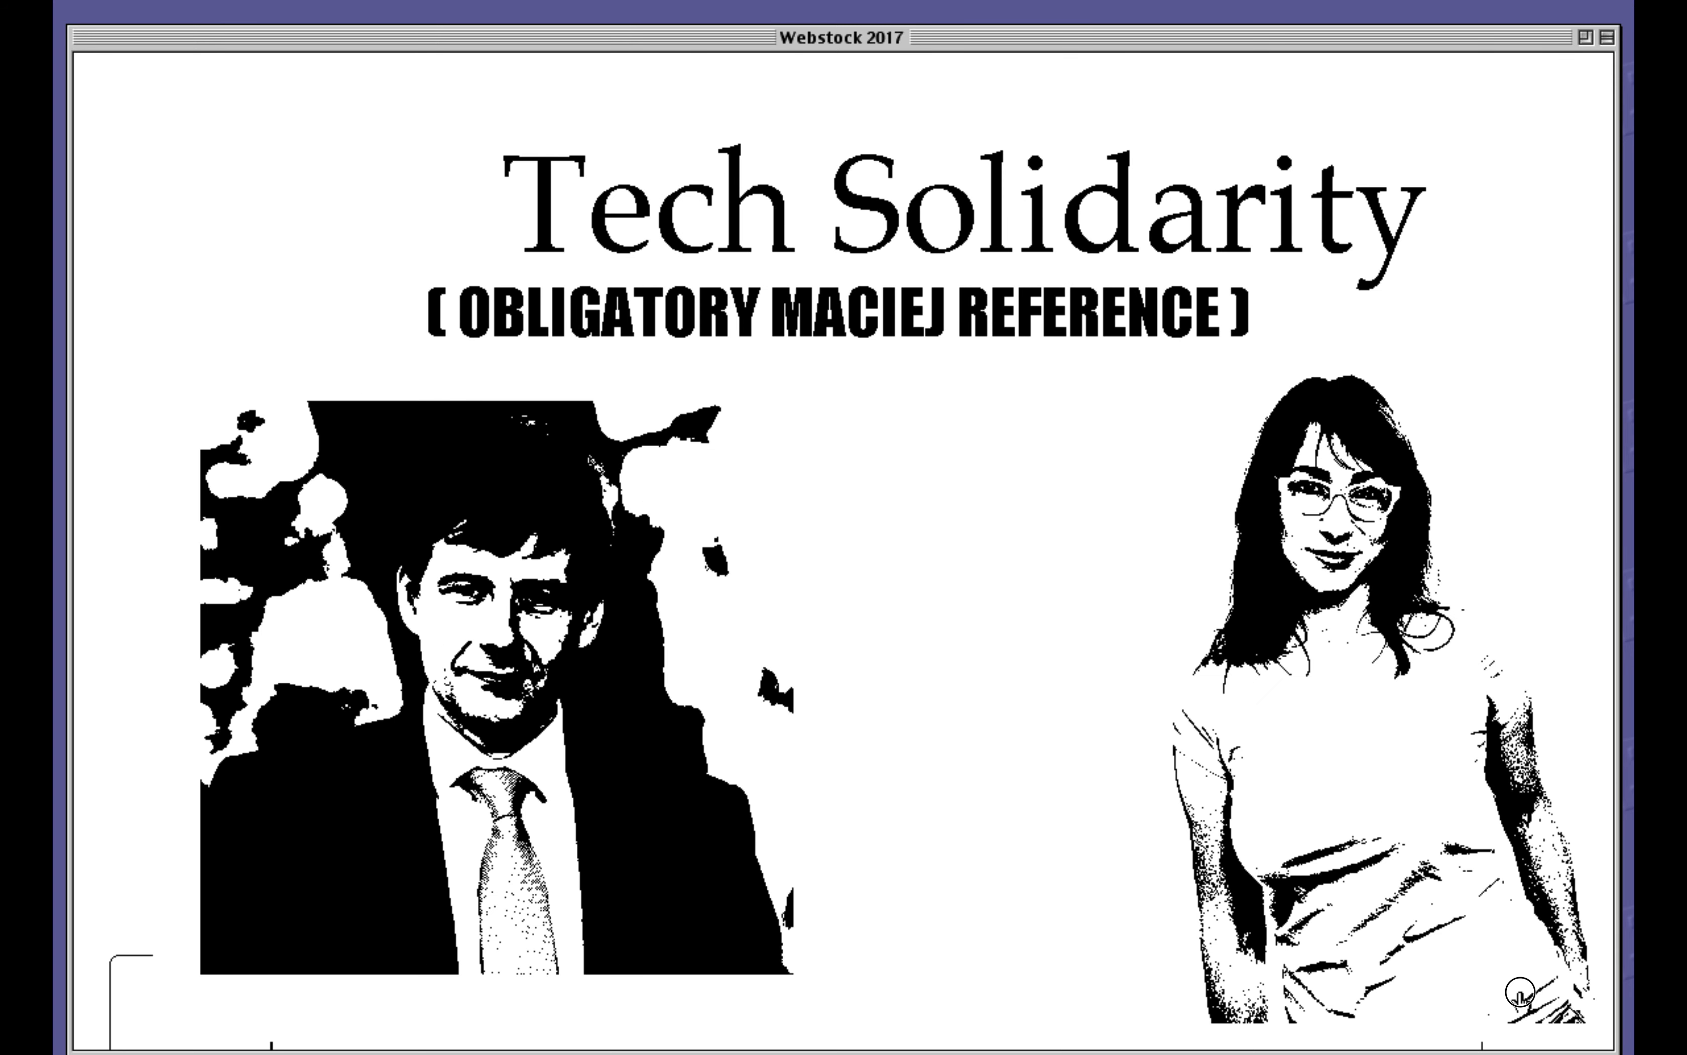
{"action": "left_click", "coordinate": [1521, 1001]}
{"action": "left_click", "coordinate": [1521, 1001]}
{"action": "left_click", "coordinate": [1521, 1001]}
{"action": "left_click", "coordinate": [1521, 1002]}
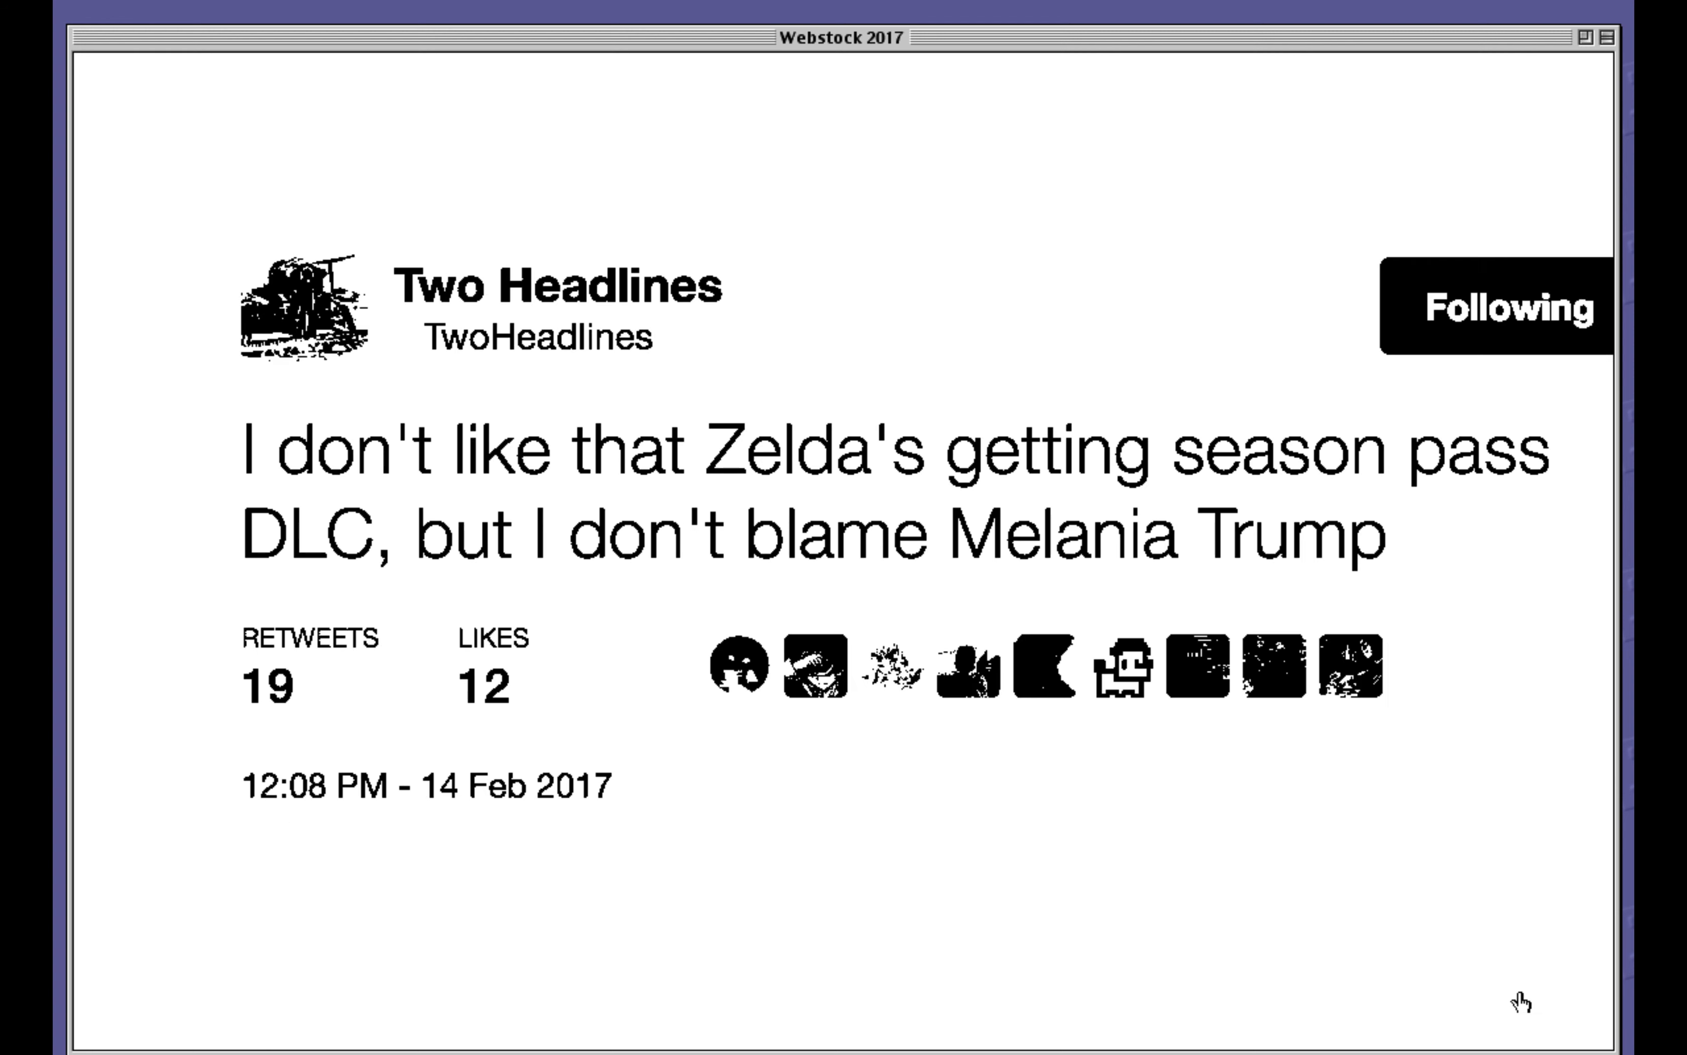
{"action": "left_click", "coordinate": [1520, 1001]}
{"action": "left_click", "coordinate": [1520, 995]}
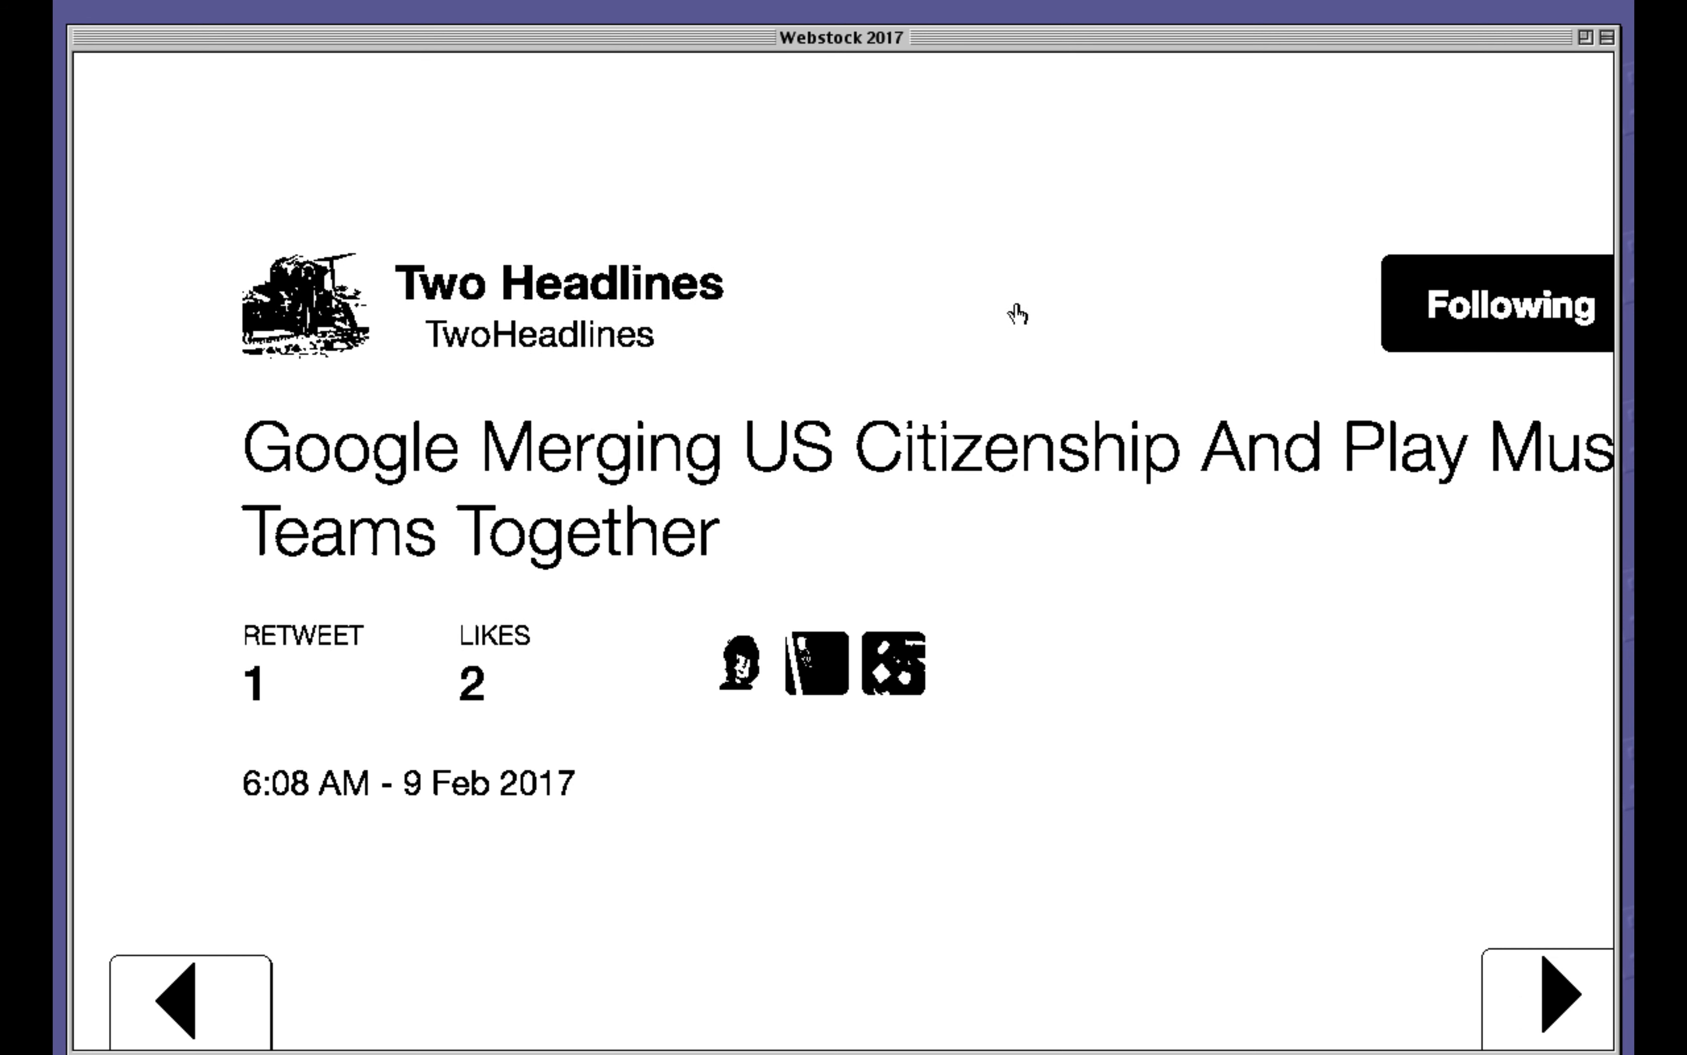
{"action": "key", "text": "super+q"}
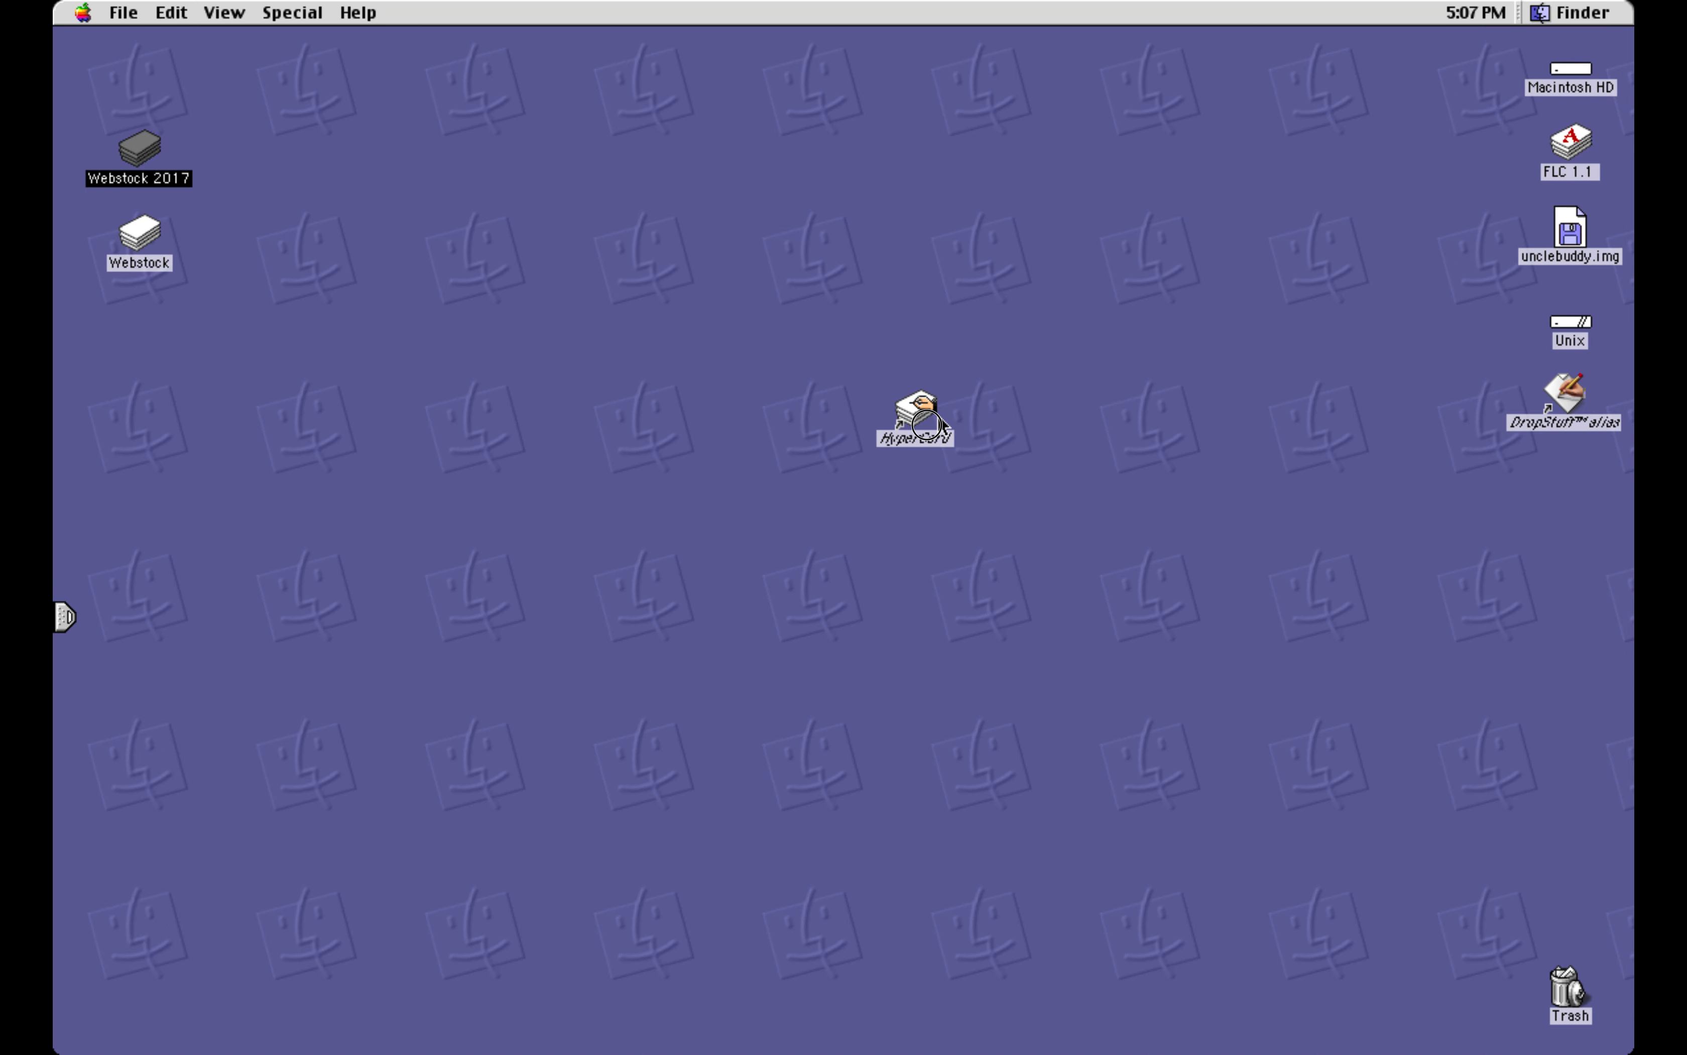
Launch HyperCard from its desktop alias and move the Home window up and to the left
{"action": "left_click", "coordinate": [924, 418]}
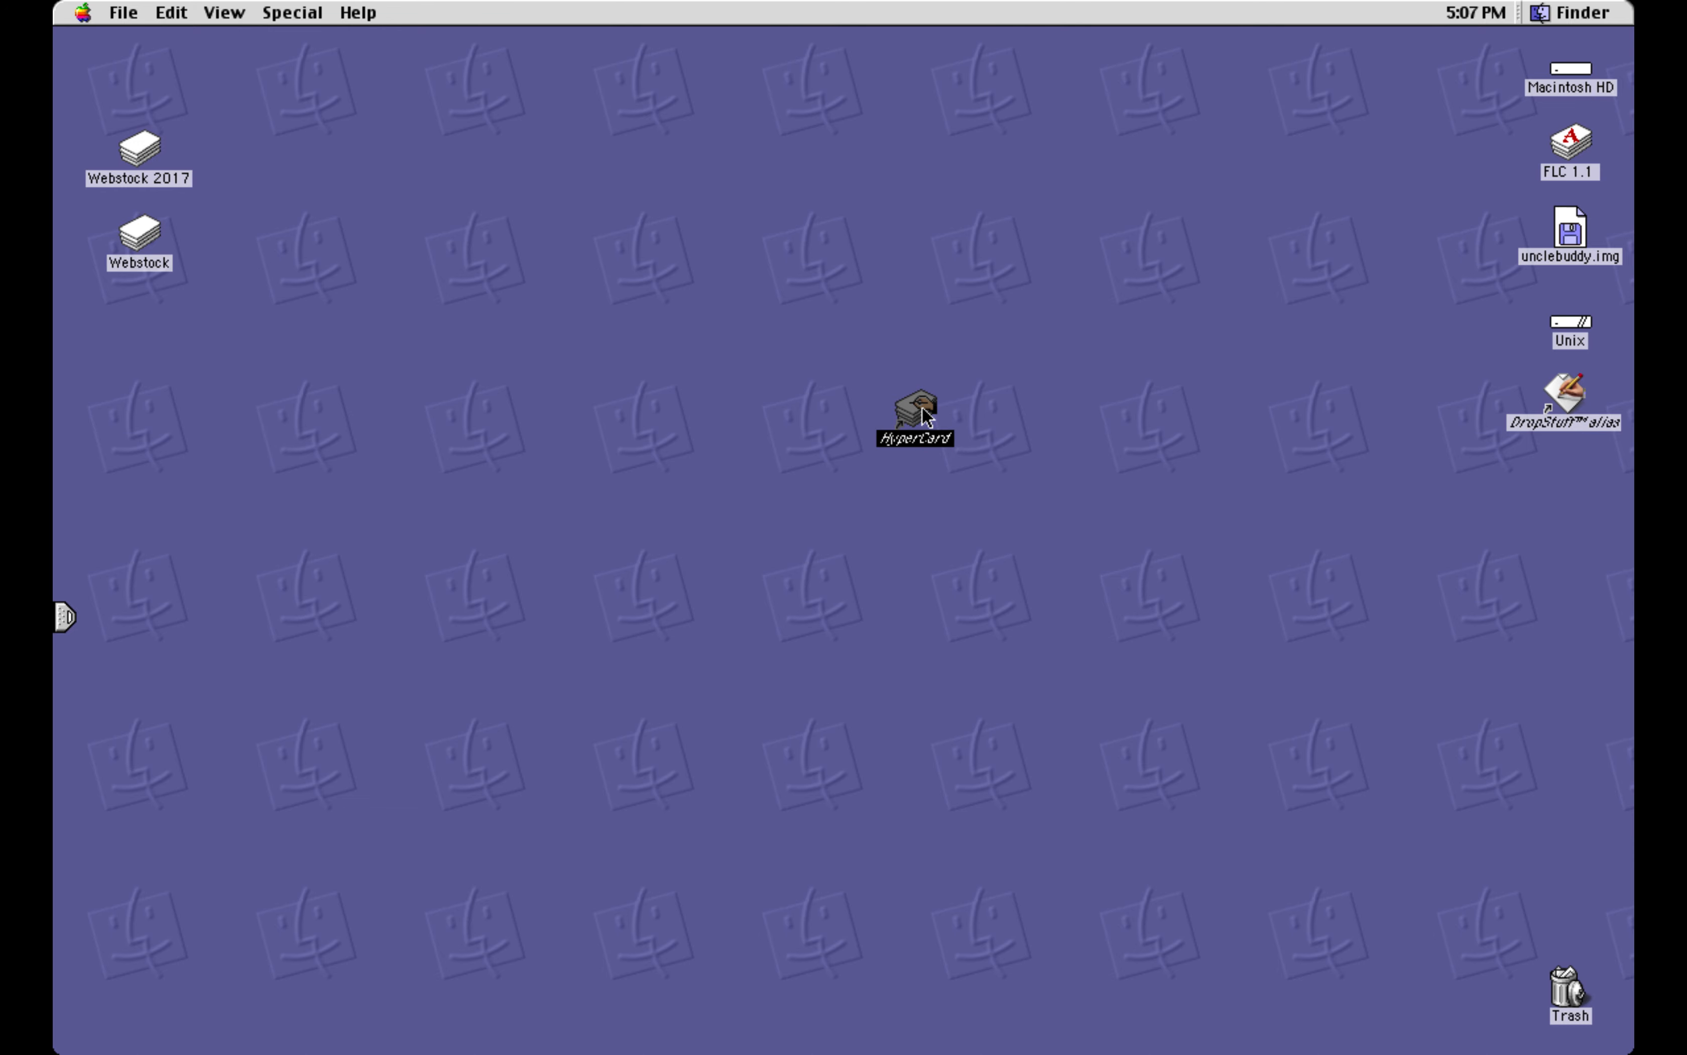
{"action": "double_click", "coordinate": [925, 418]}
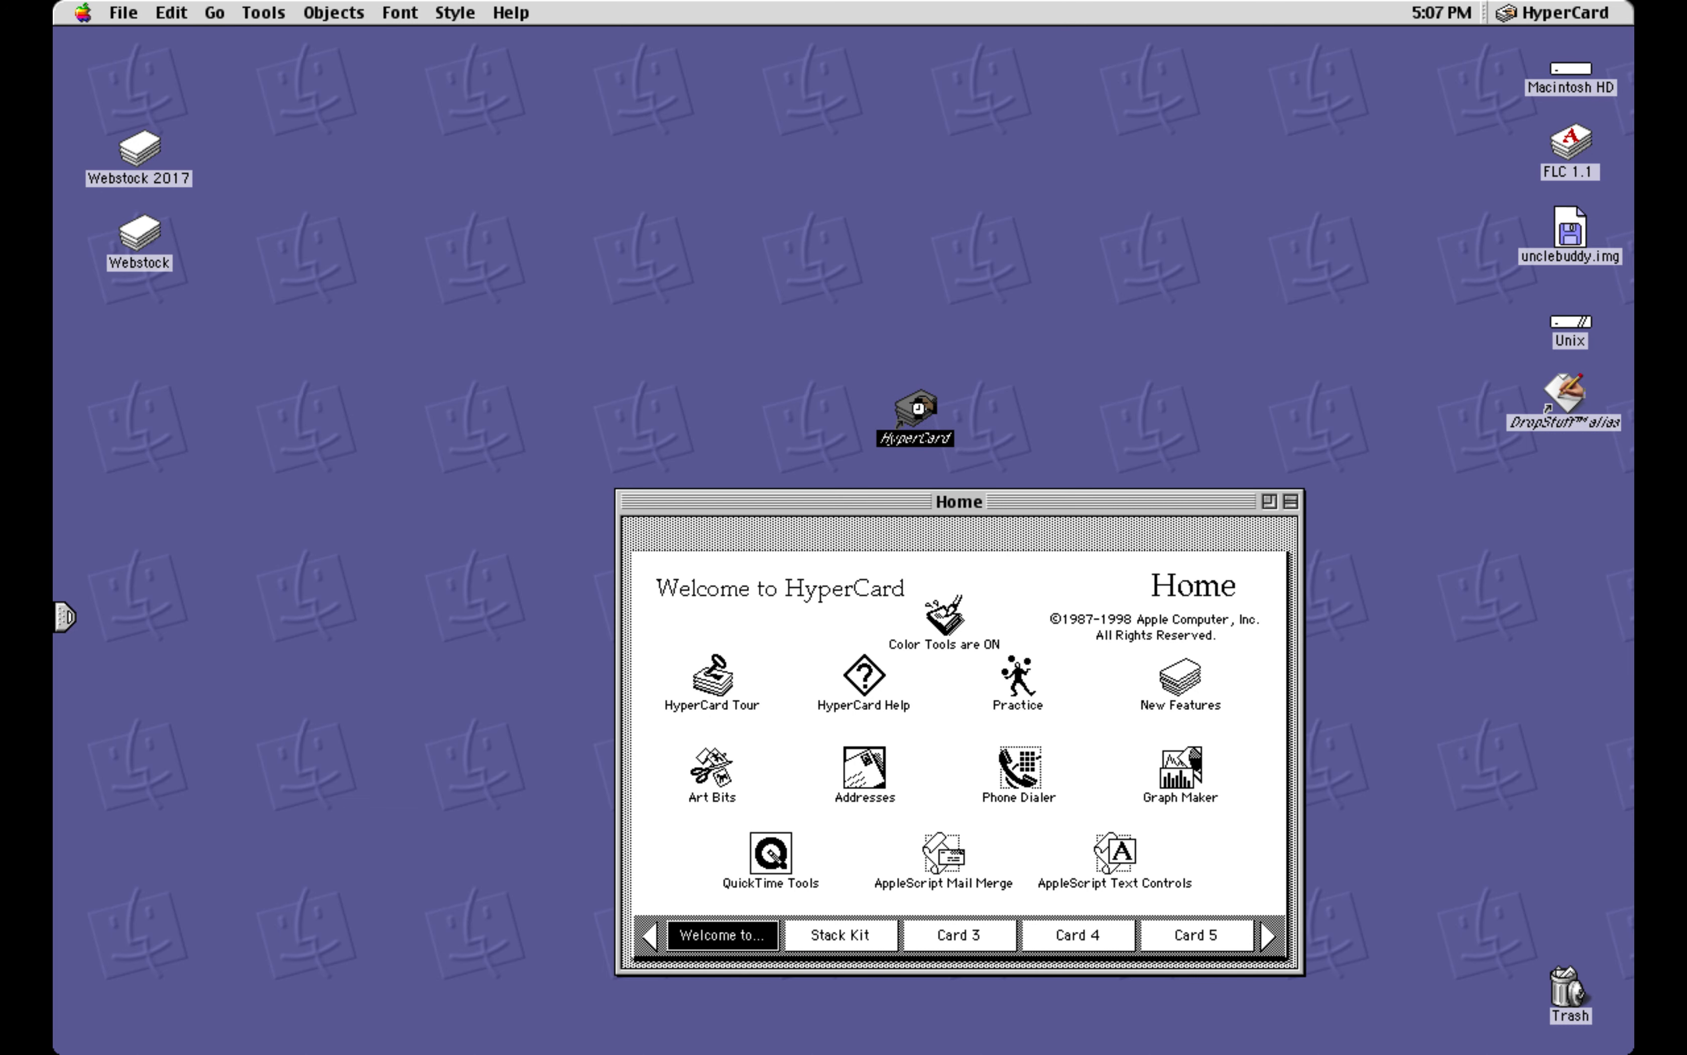
{"action": "left_click_drag", "start_coordinate": [959, 502], "coordinate": [722, 174]}
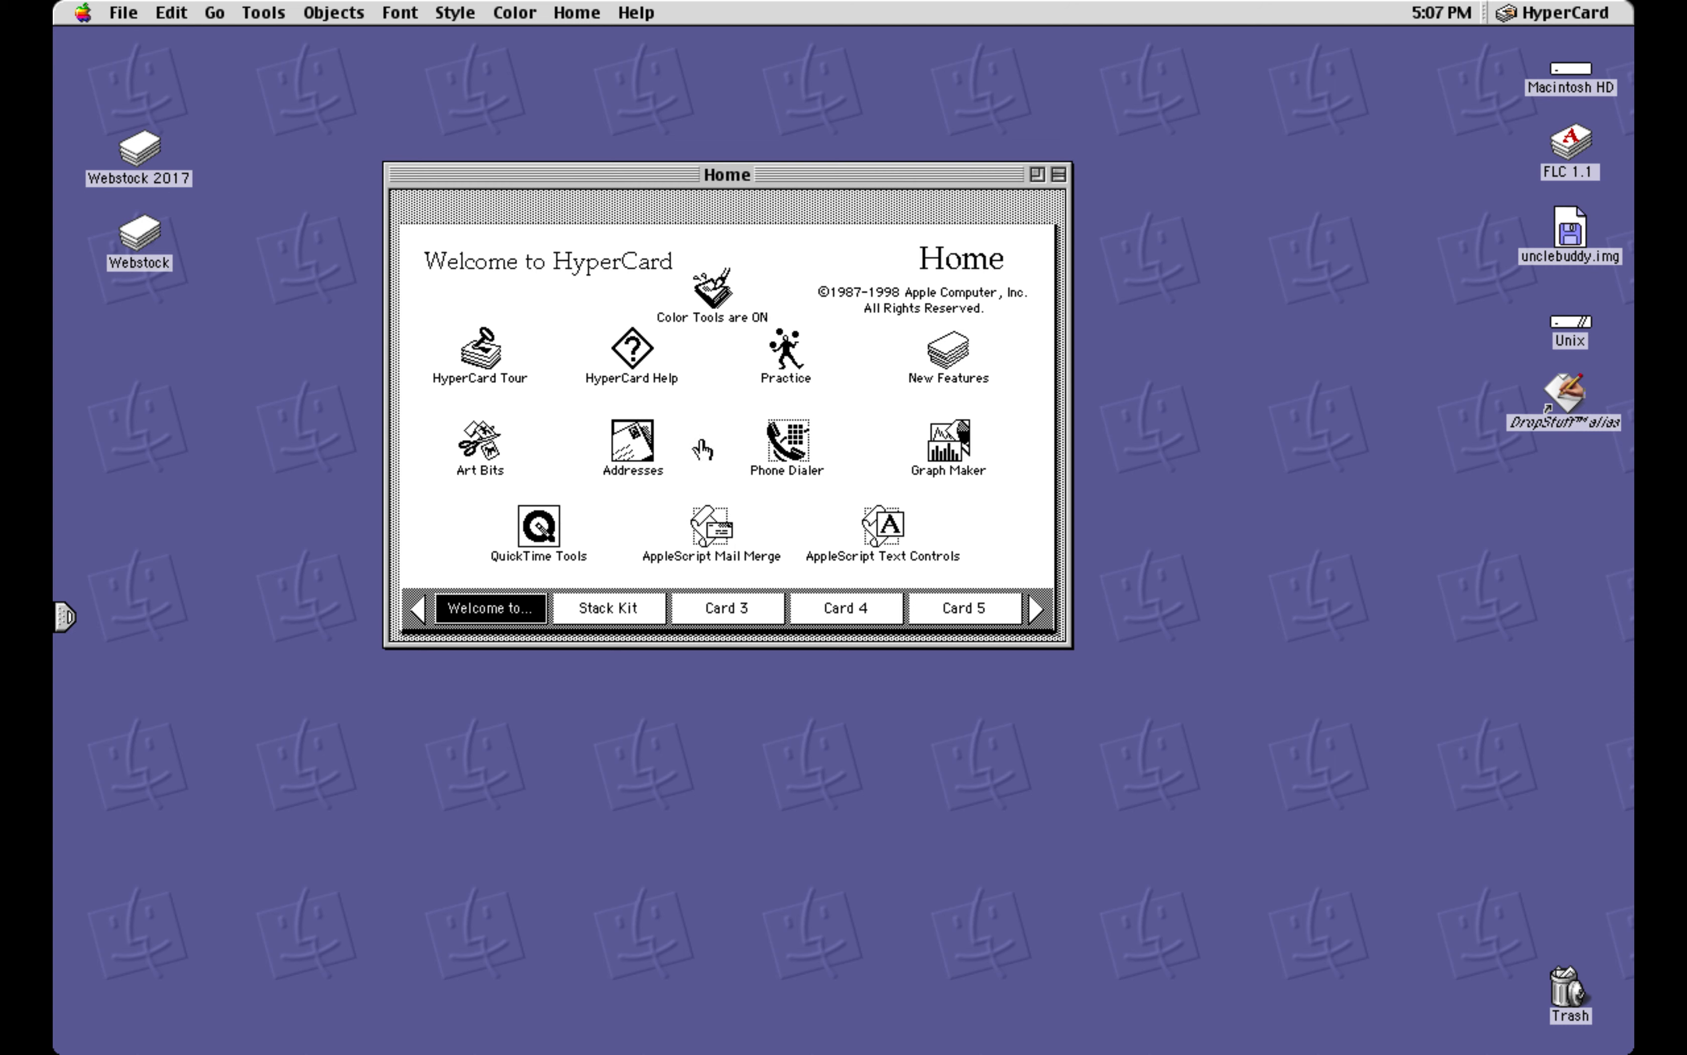
Open the Basic Index Card template from the Stack Kit's Stack Templates and move the floating template palette off the card
{"action": "left_click", "coordinate": [614, 612]}
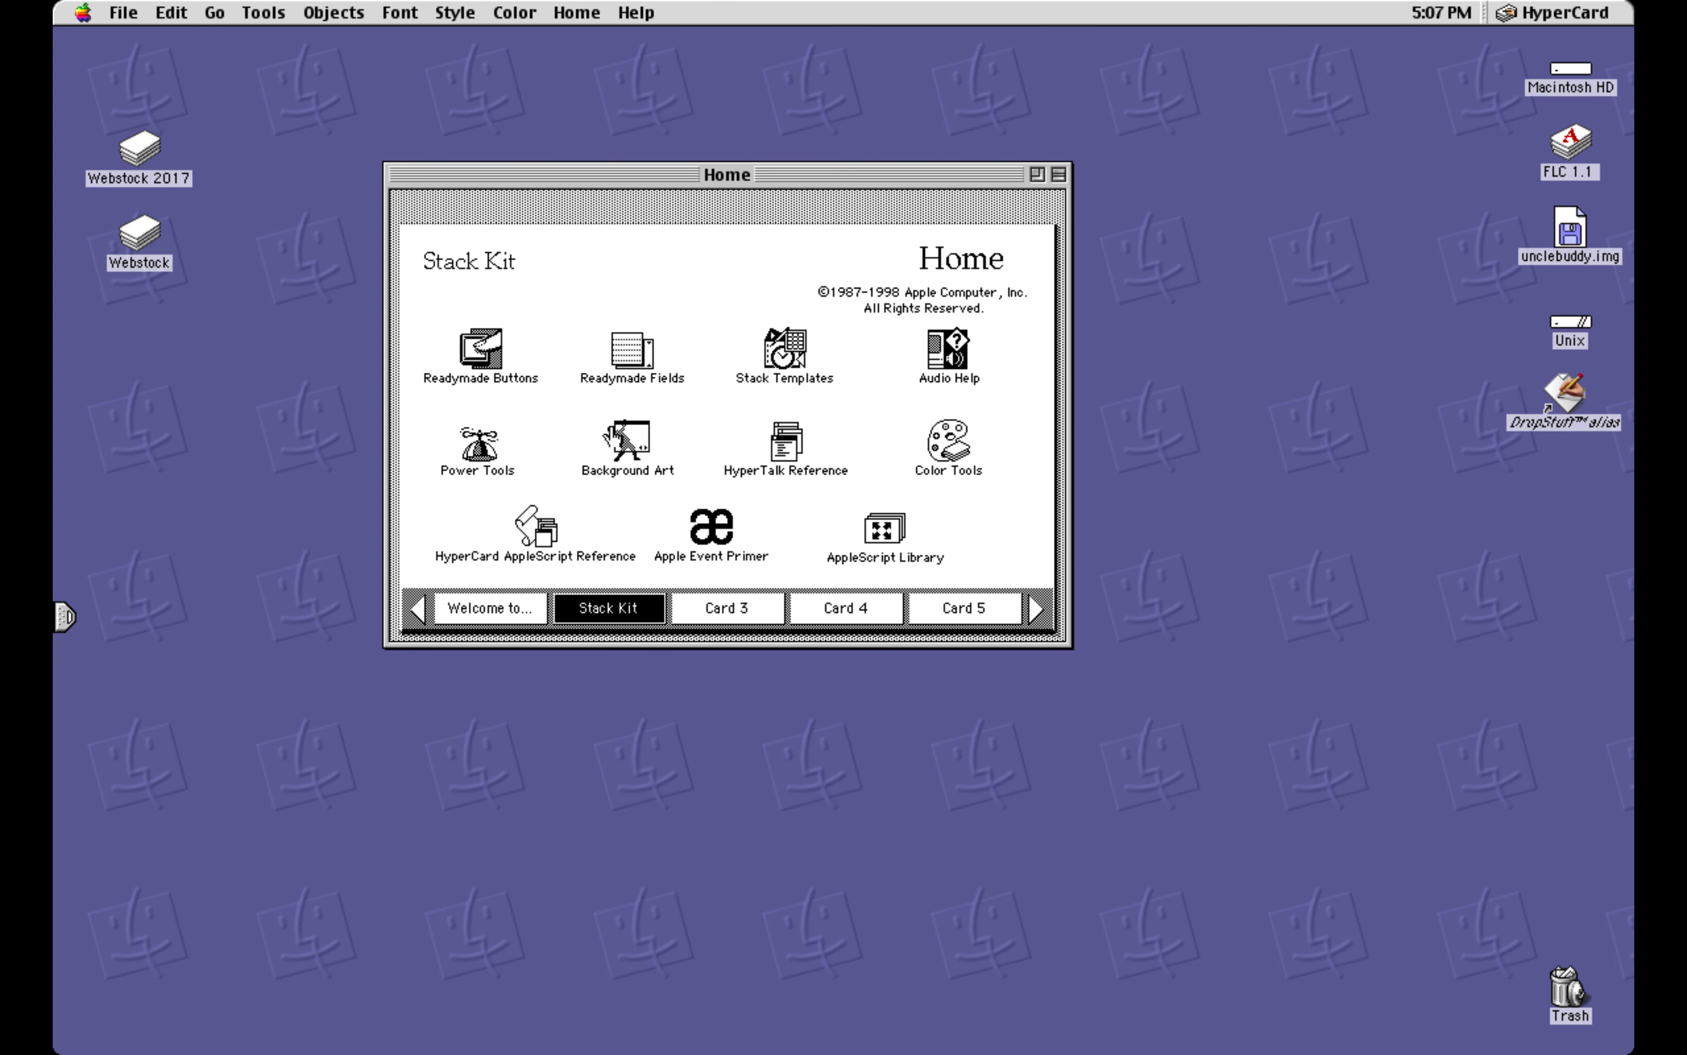
{"action": "left_click", "coordinate": [783, 355]}
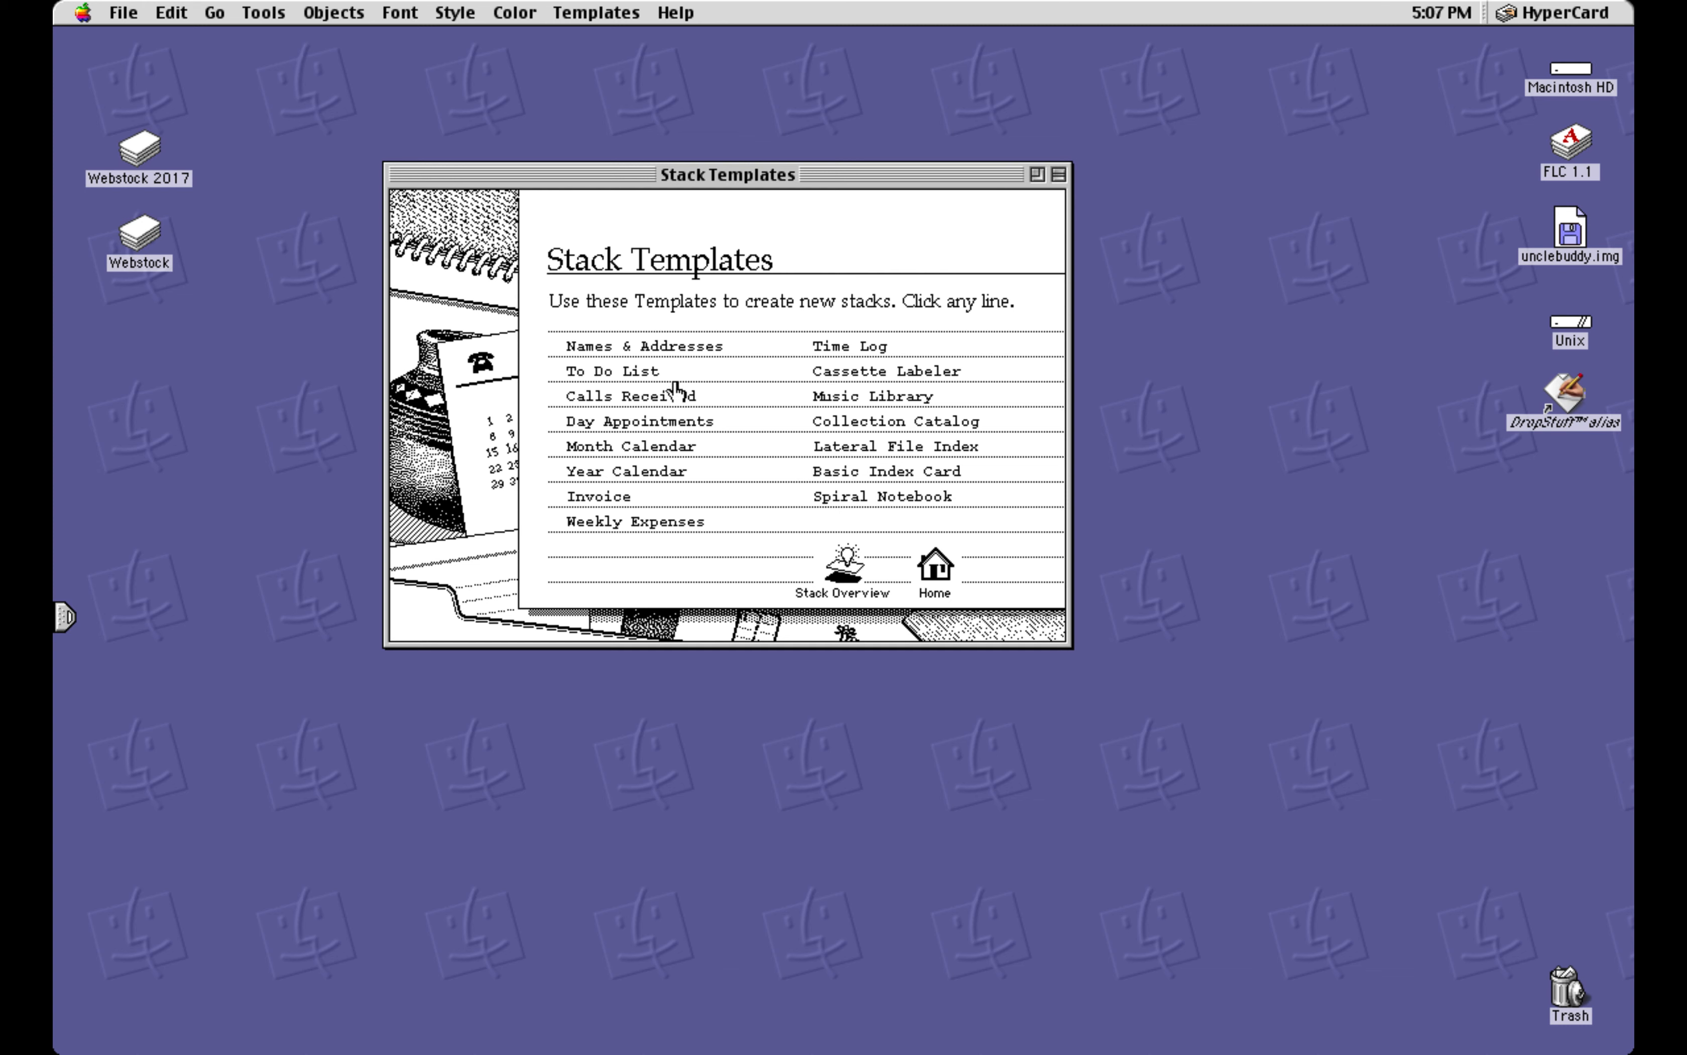
{"action": "left_click", "coordinate": [916, 471]}
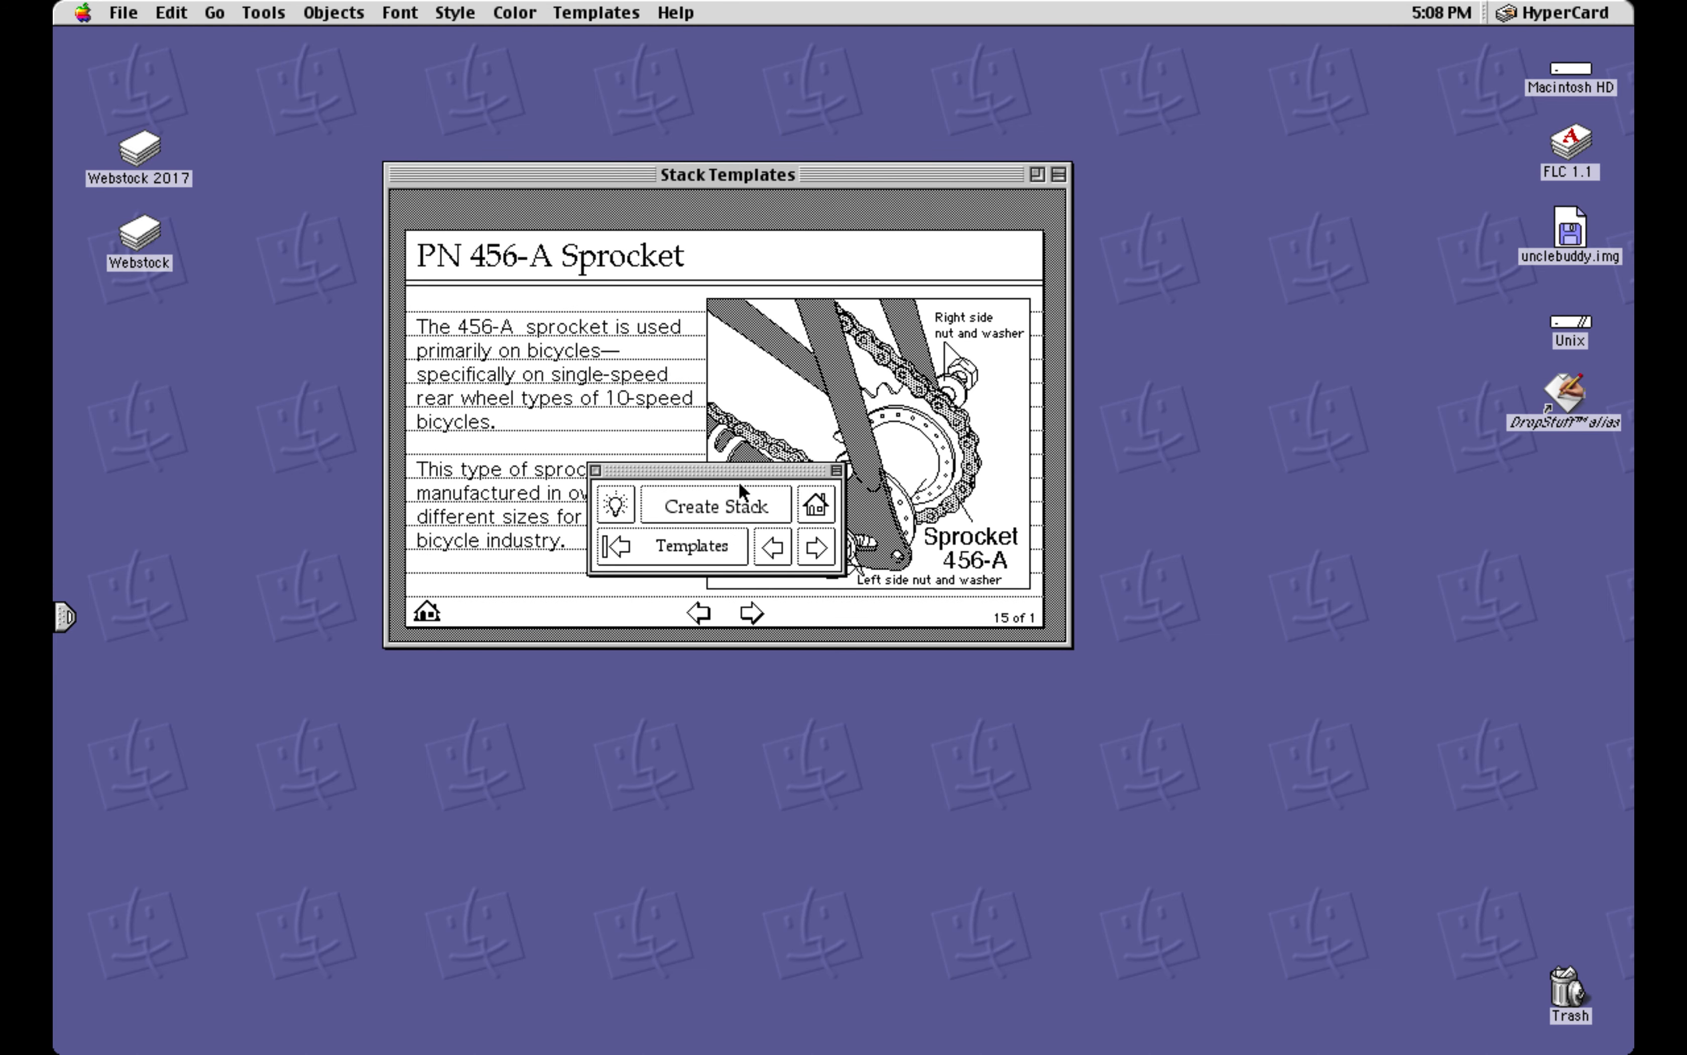
{"action": "left_click_drag", "start_coordinate": [727, 465], "coordinate": [1192, 466]}
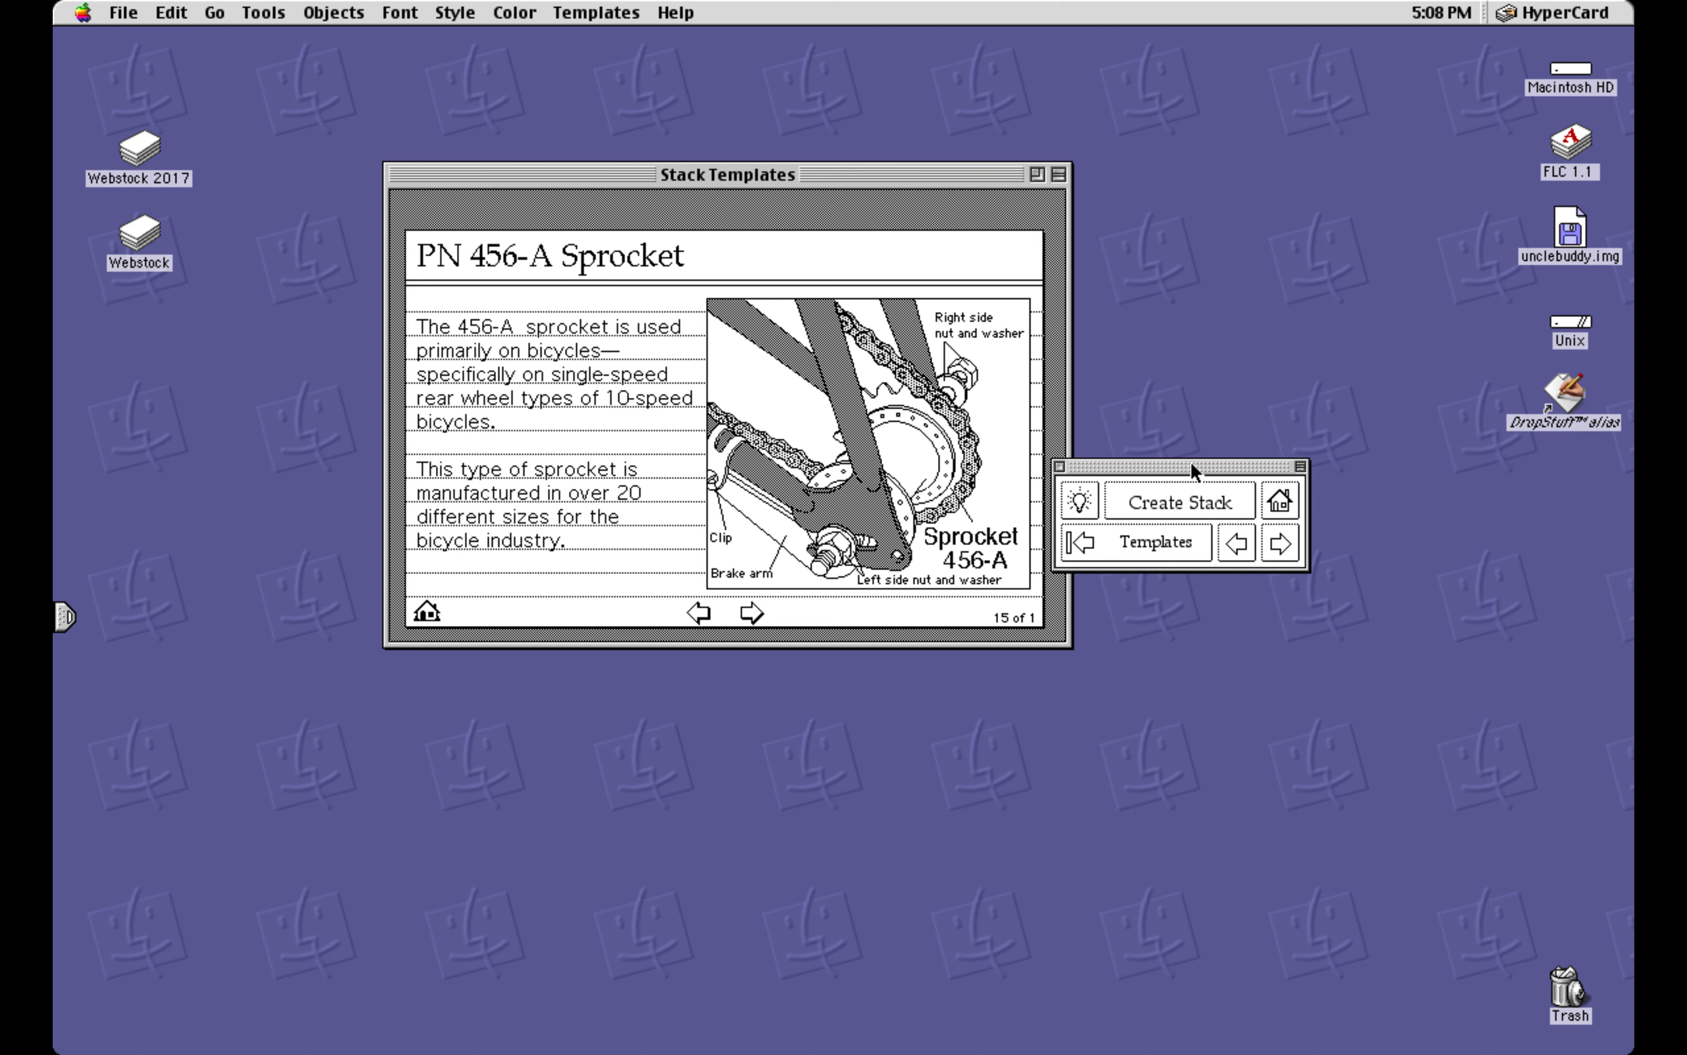
Examine the stack templates one by one, going backward from Basic Index Card until the Spiral Notebook template is reached
{"action": "left_click", "coordinate": [1233, 562]}
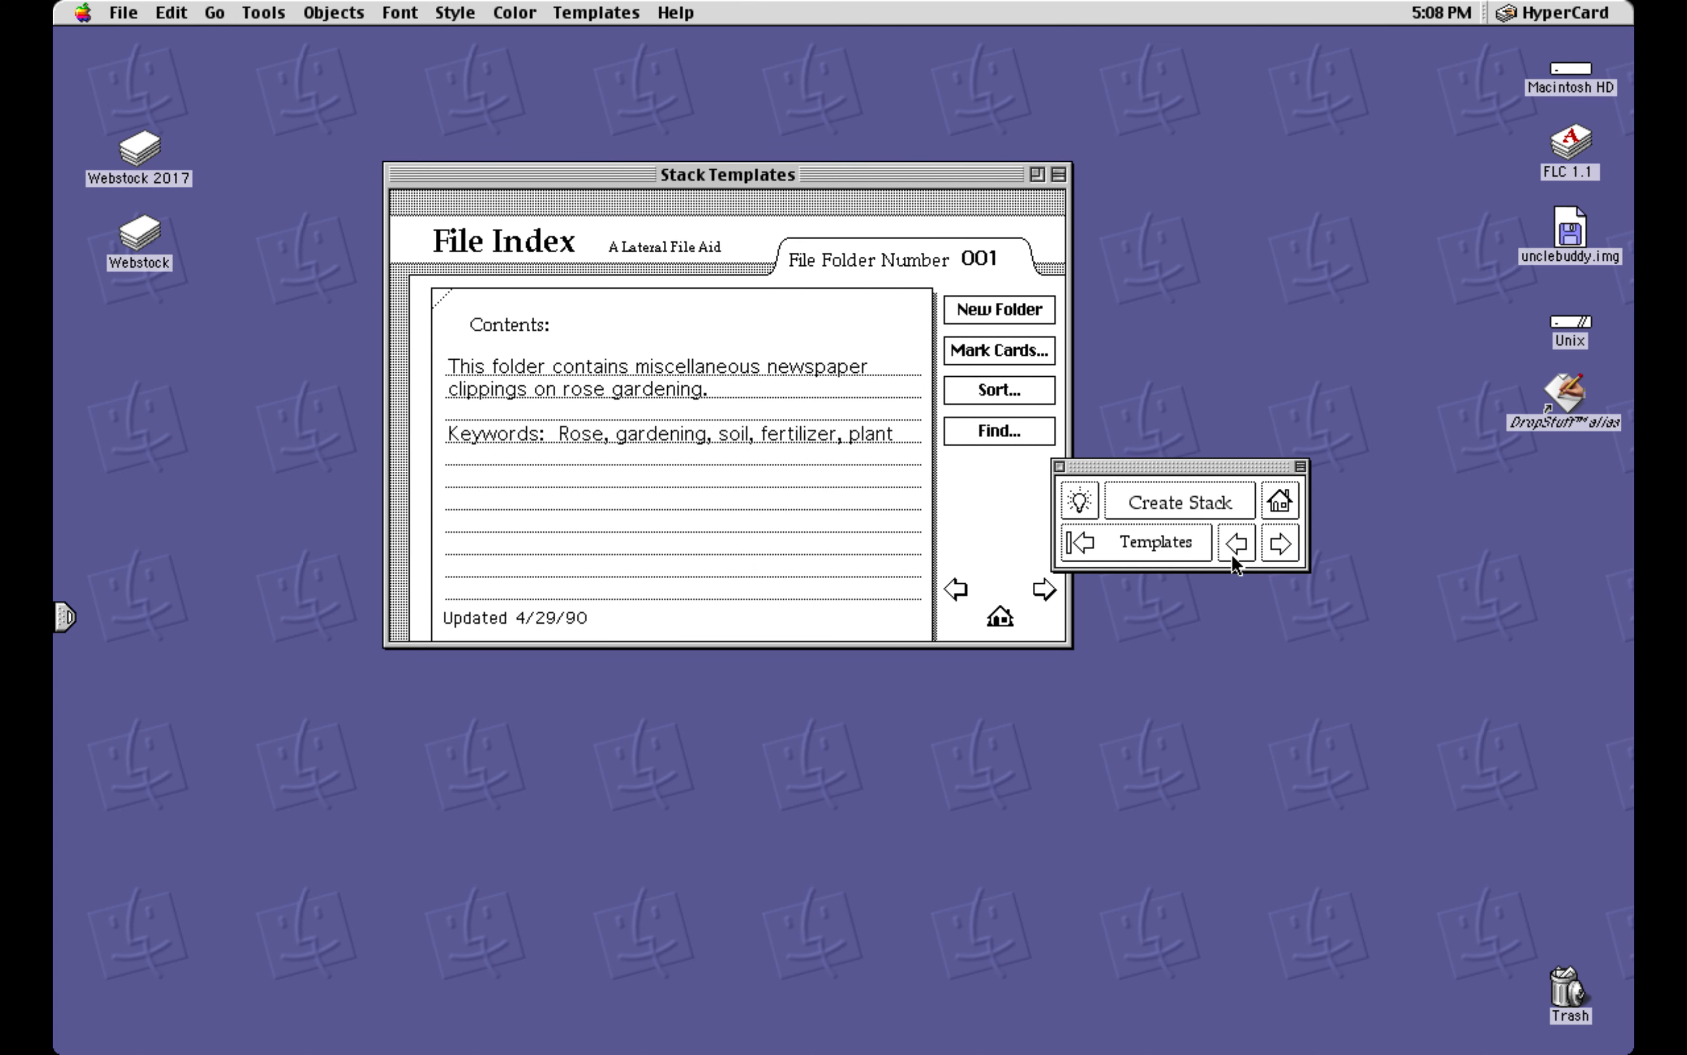
{"action": "left_click", "coordinate": [1232, 556]}
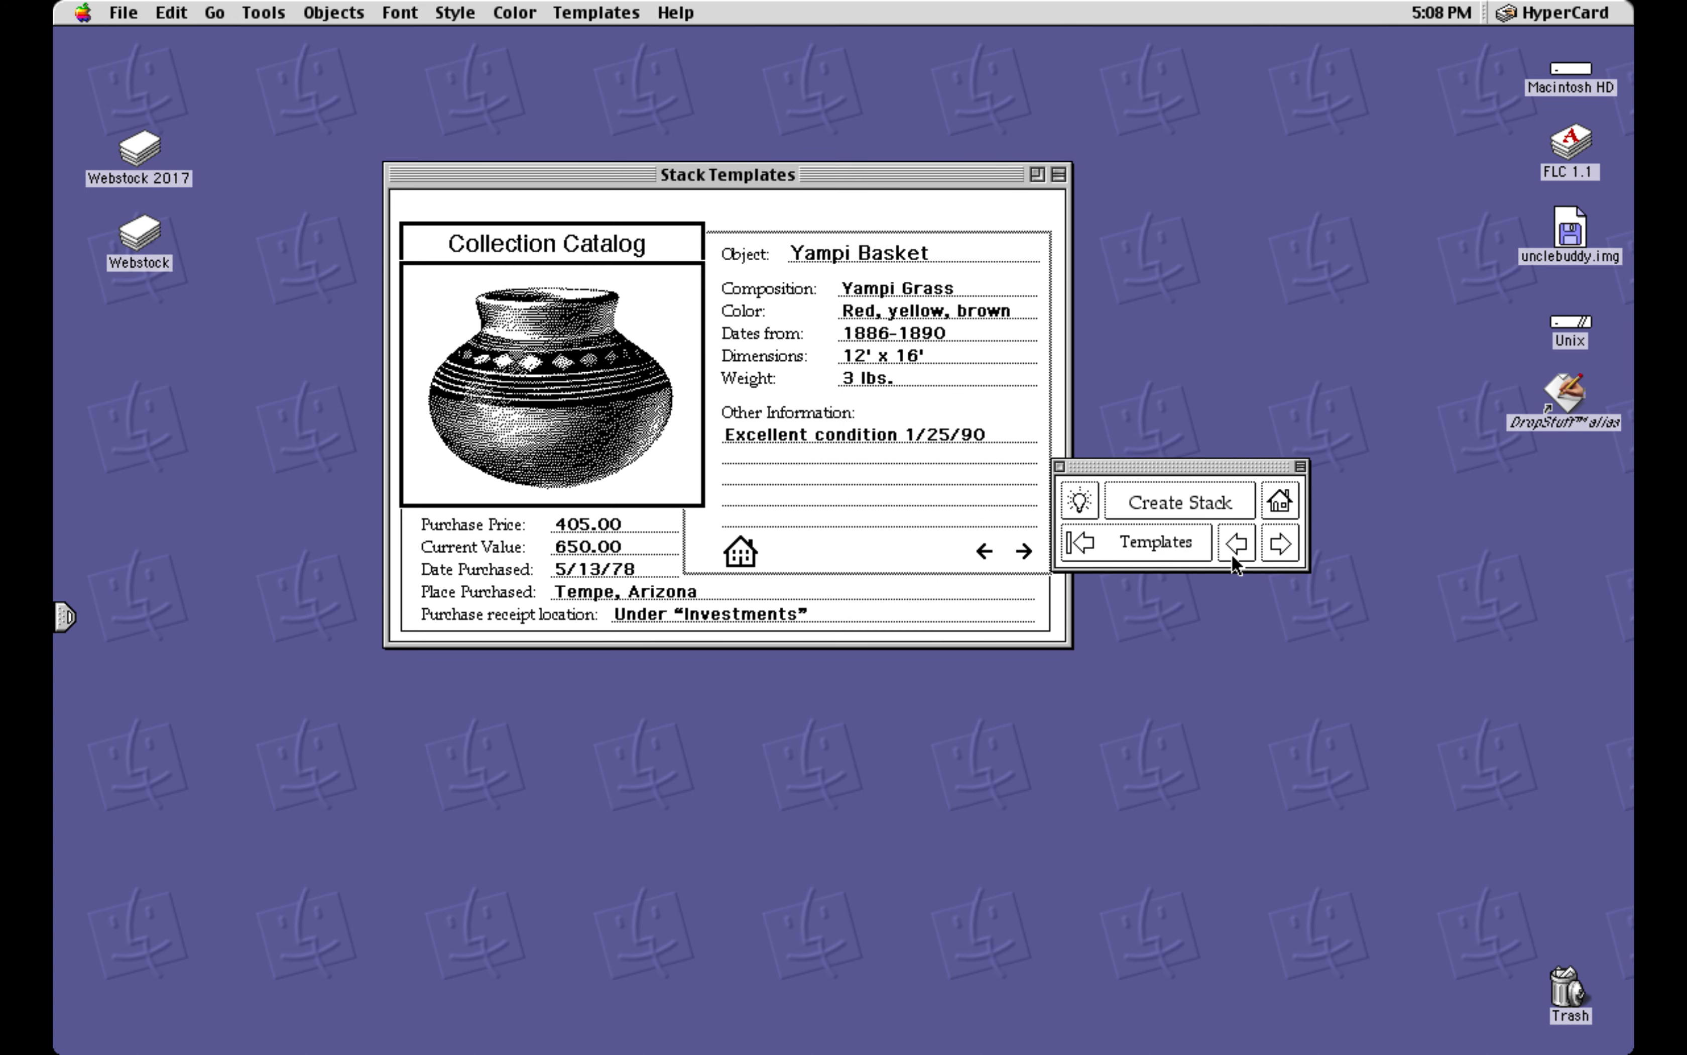
{"action": "left_click", "coordinate": [1232, 556]}
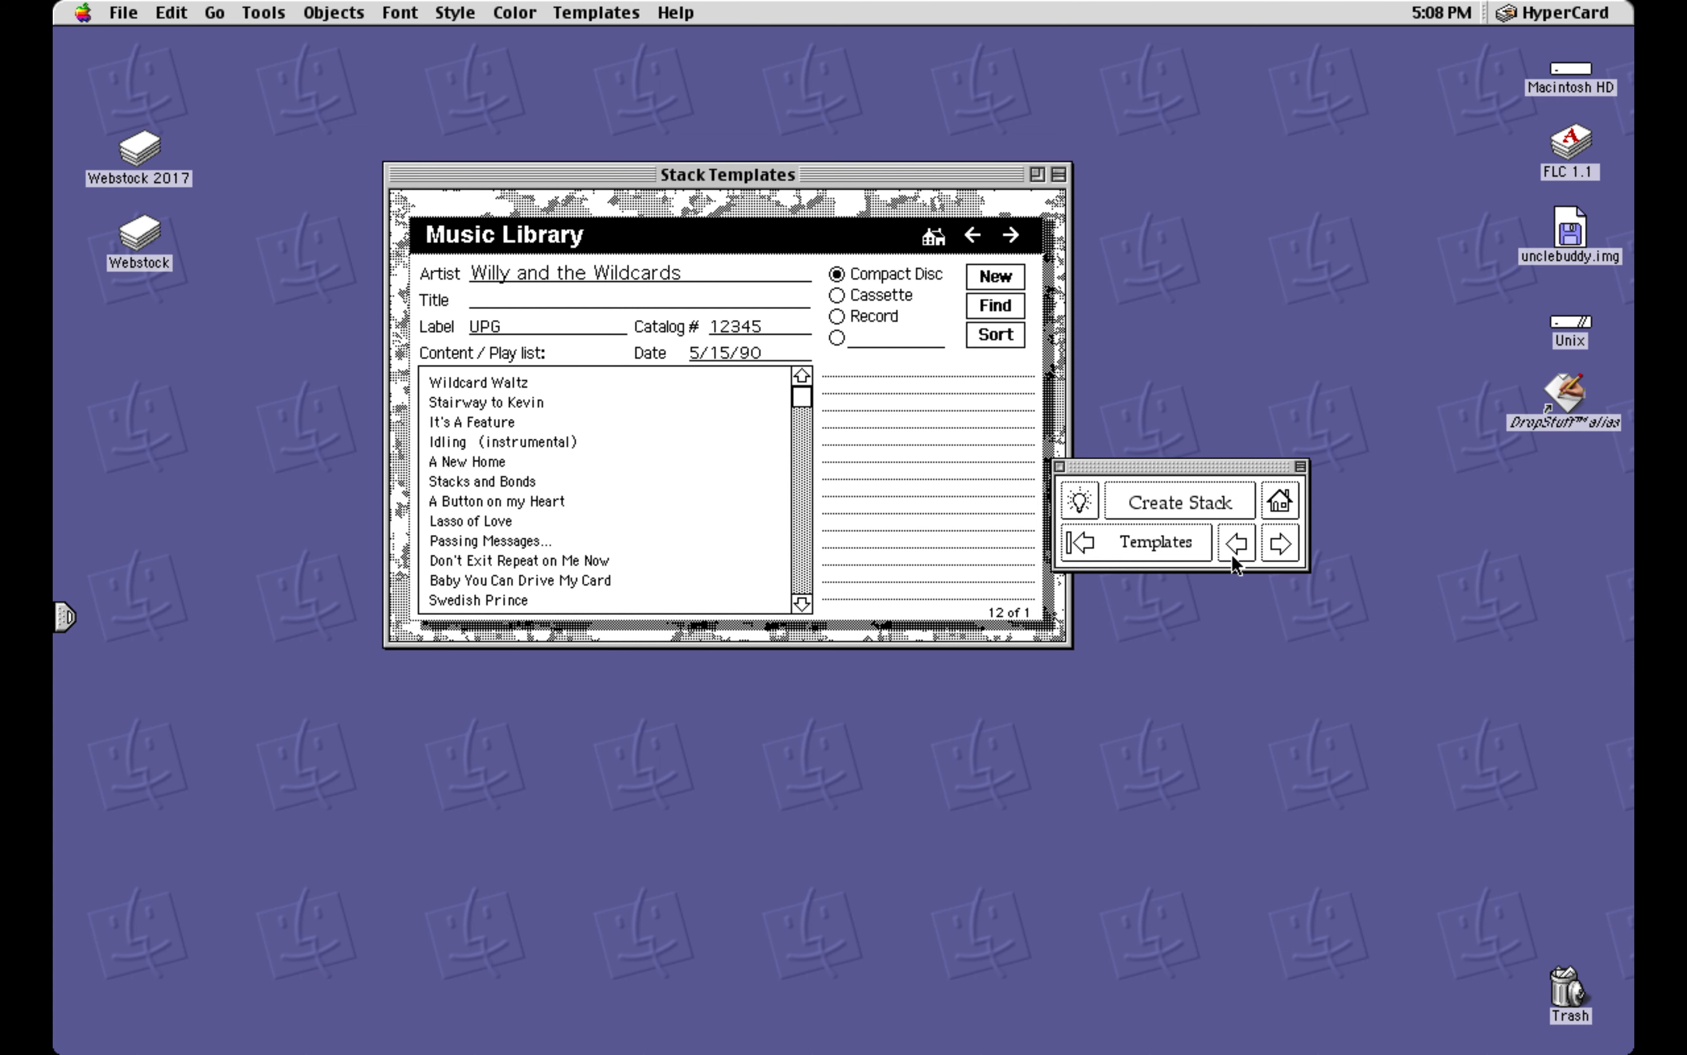
{"action": "left_click", "coordinate": [1231, 554]}
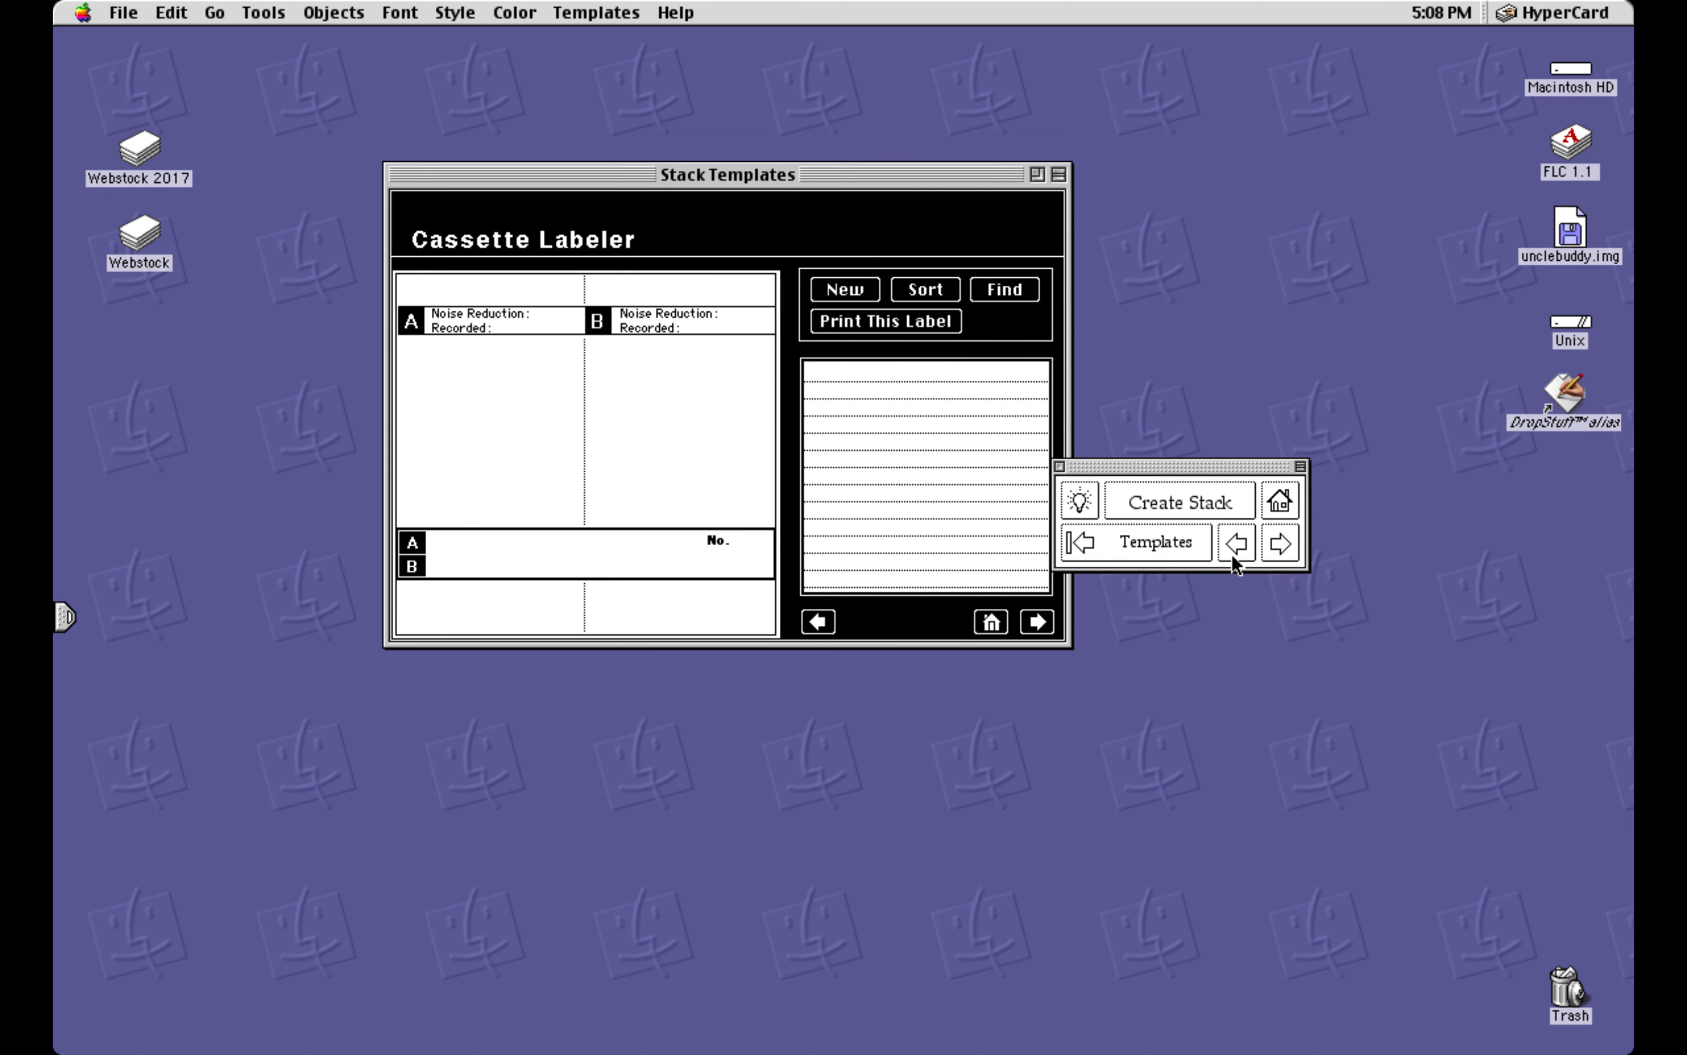
{"action": "left_click", "coordinate": [1232, 554]}
{"action": "left_click", "coordinate": [1231, 554]}
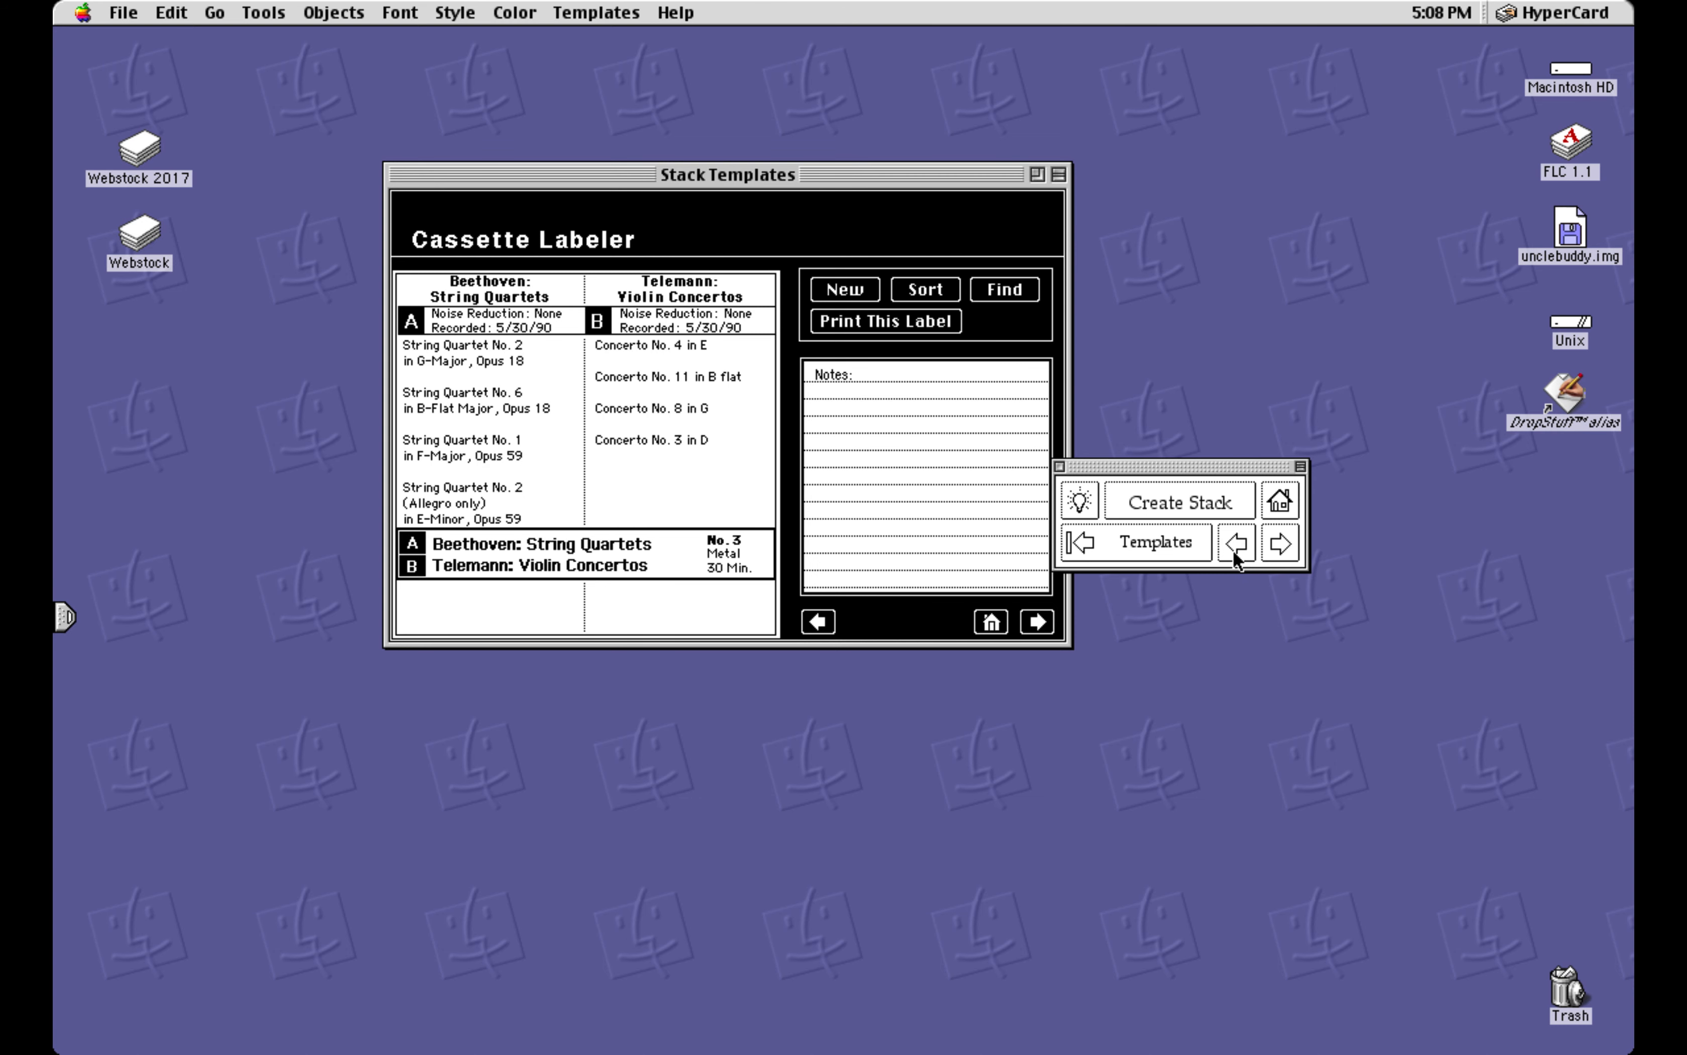
{"action": "left_click", "coordinate": [1235, 551]}
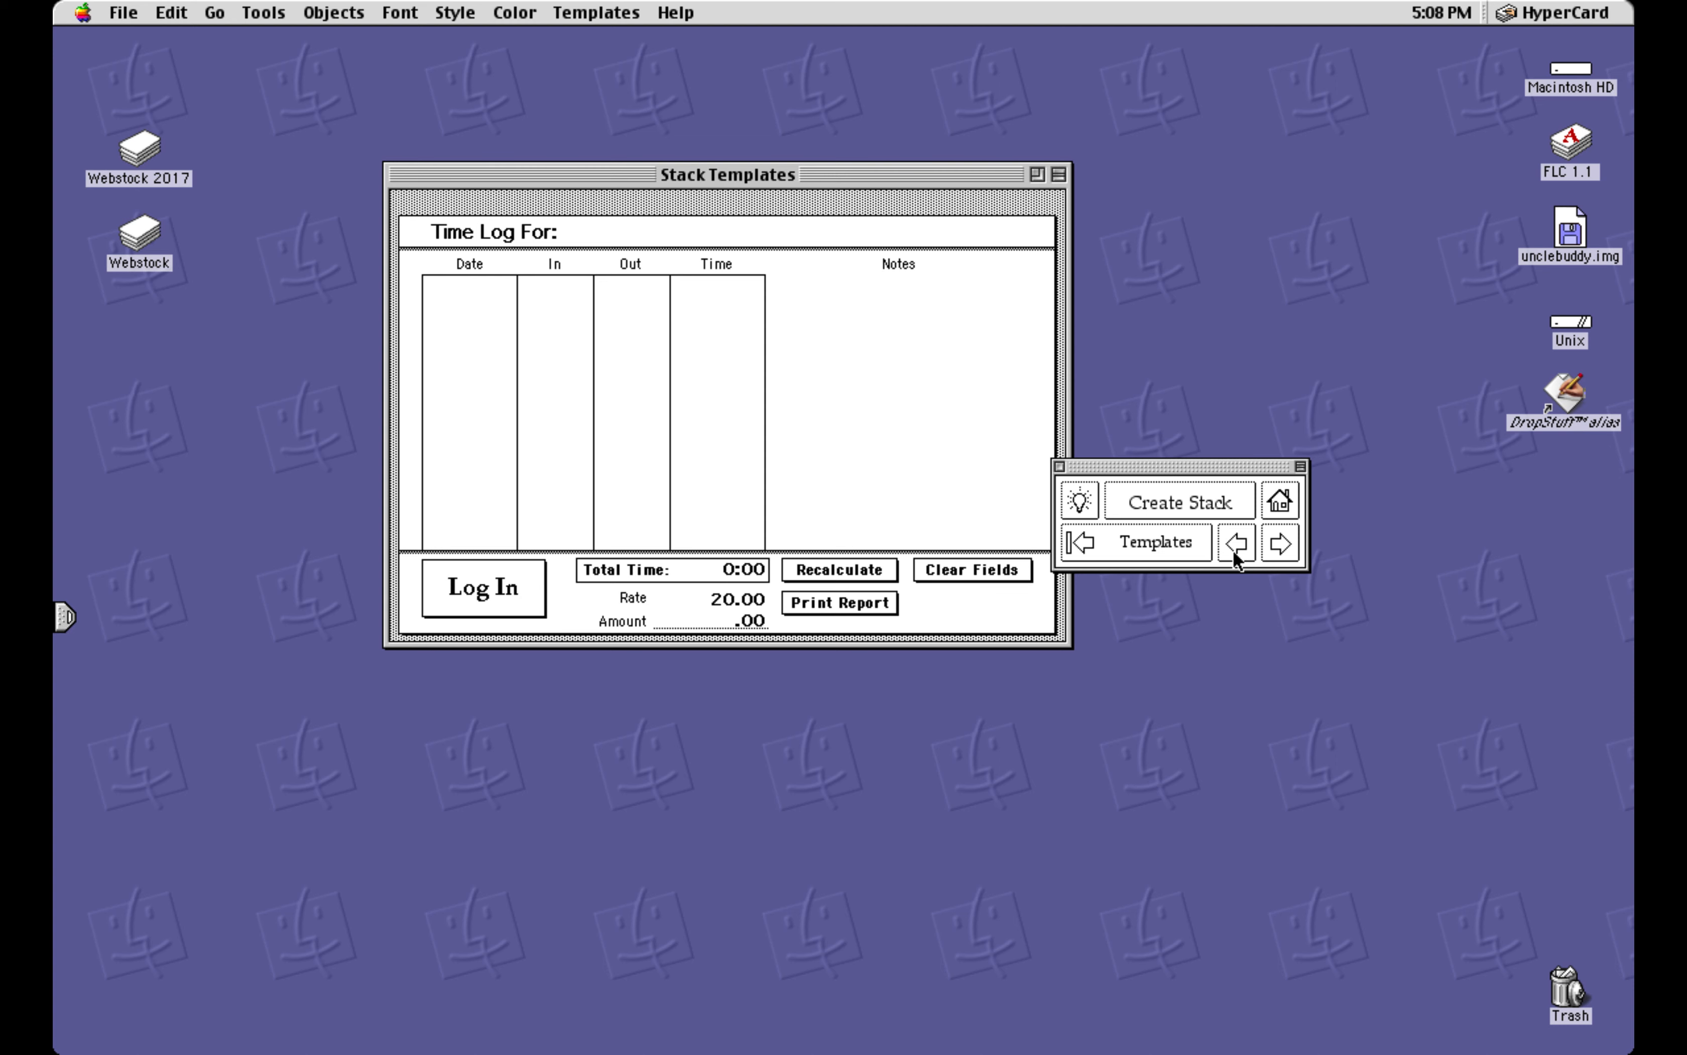
{"action": "left_click", "coordinate": [1235, 551]}
{"action": "left_click", "coordinate": [1236, 551]}
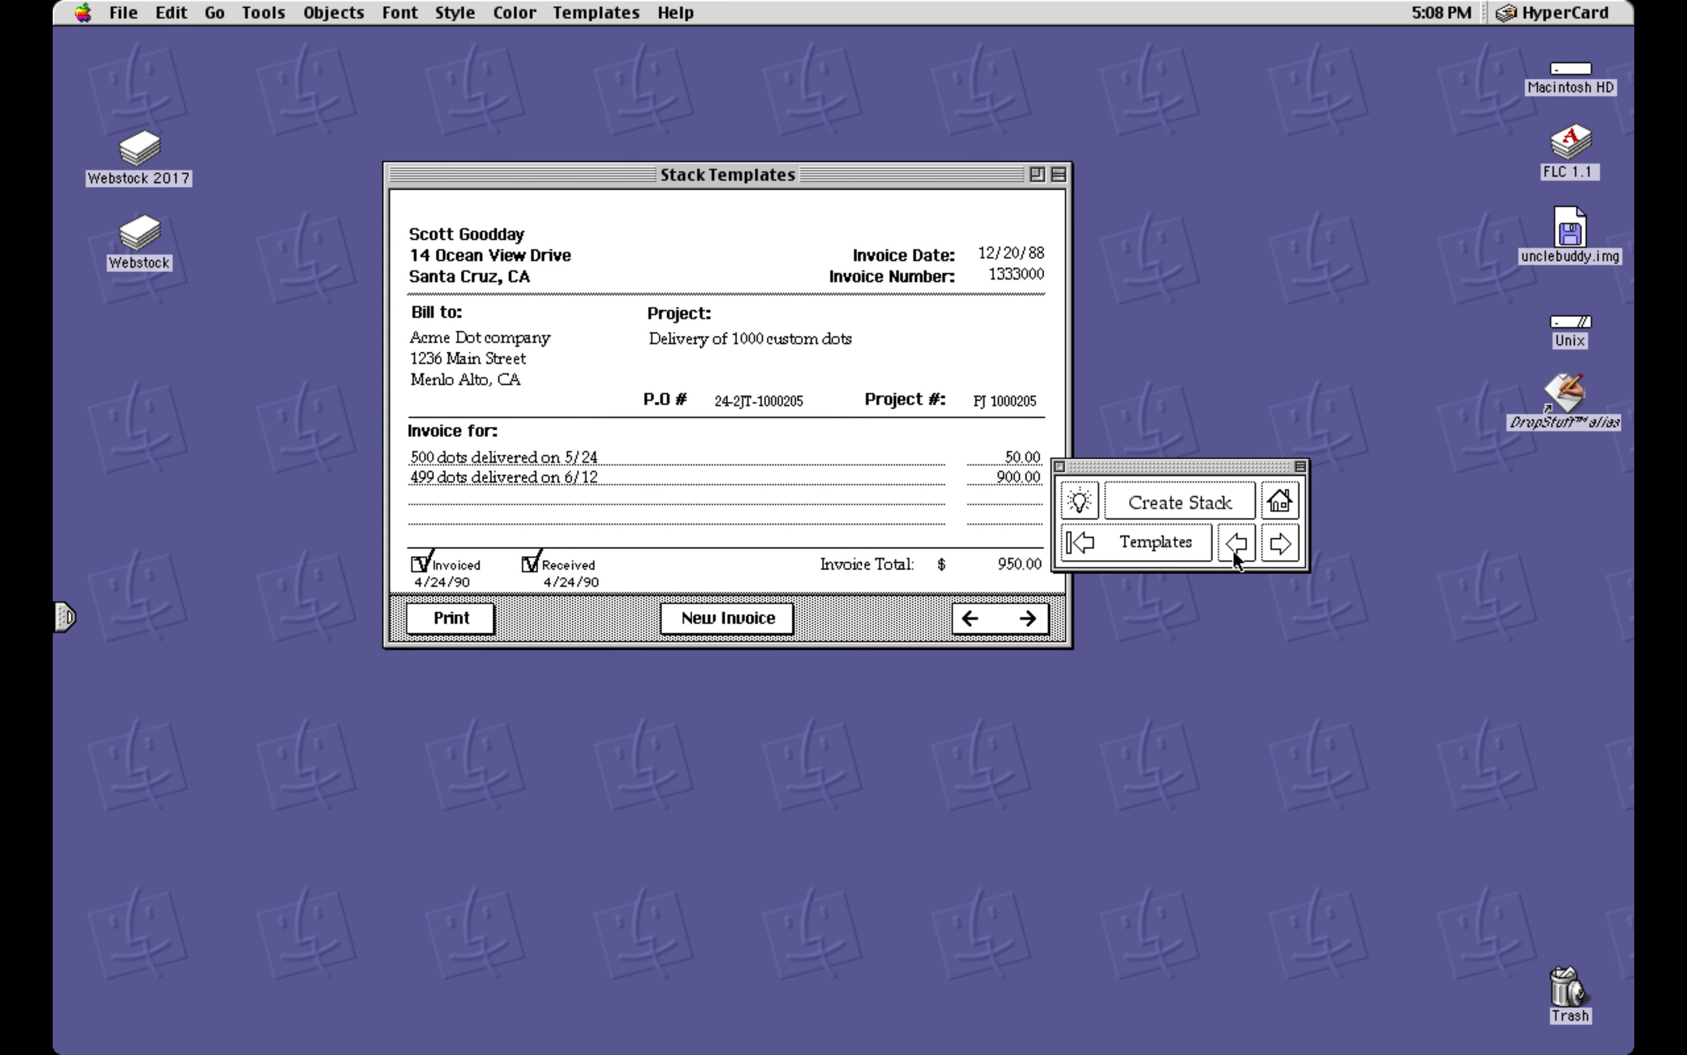
{"action": "left_click", "coordinate": [1235, 551]}
{"action": "left_click", "coordinate": [1236, 551]}
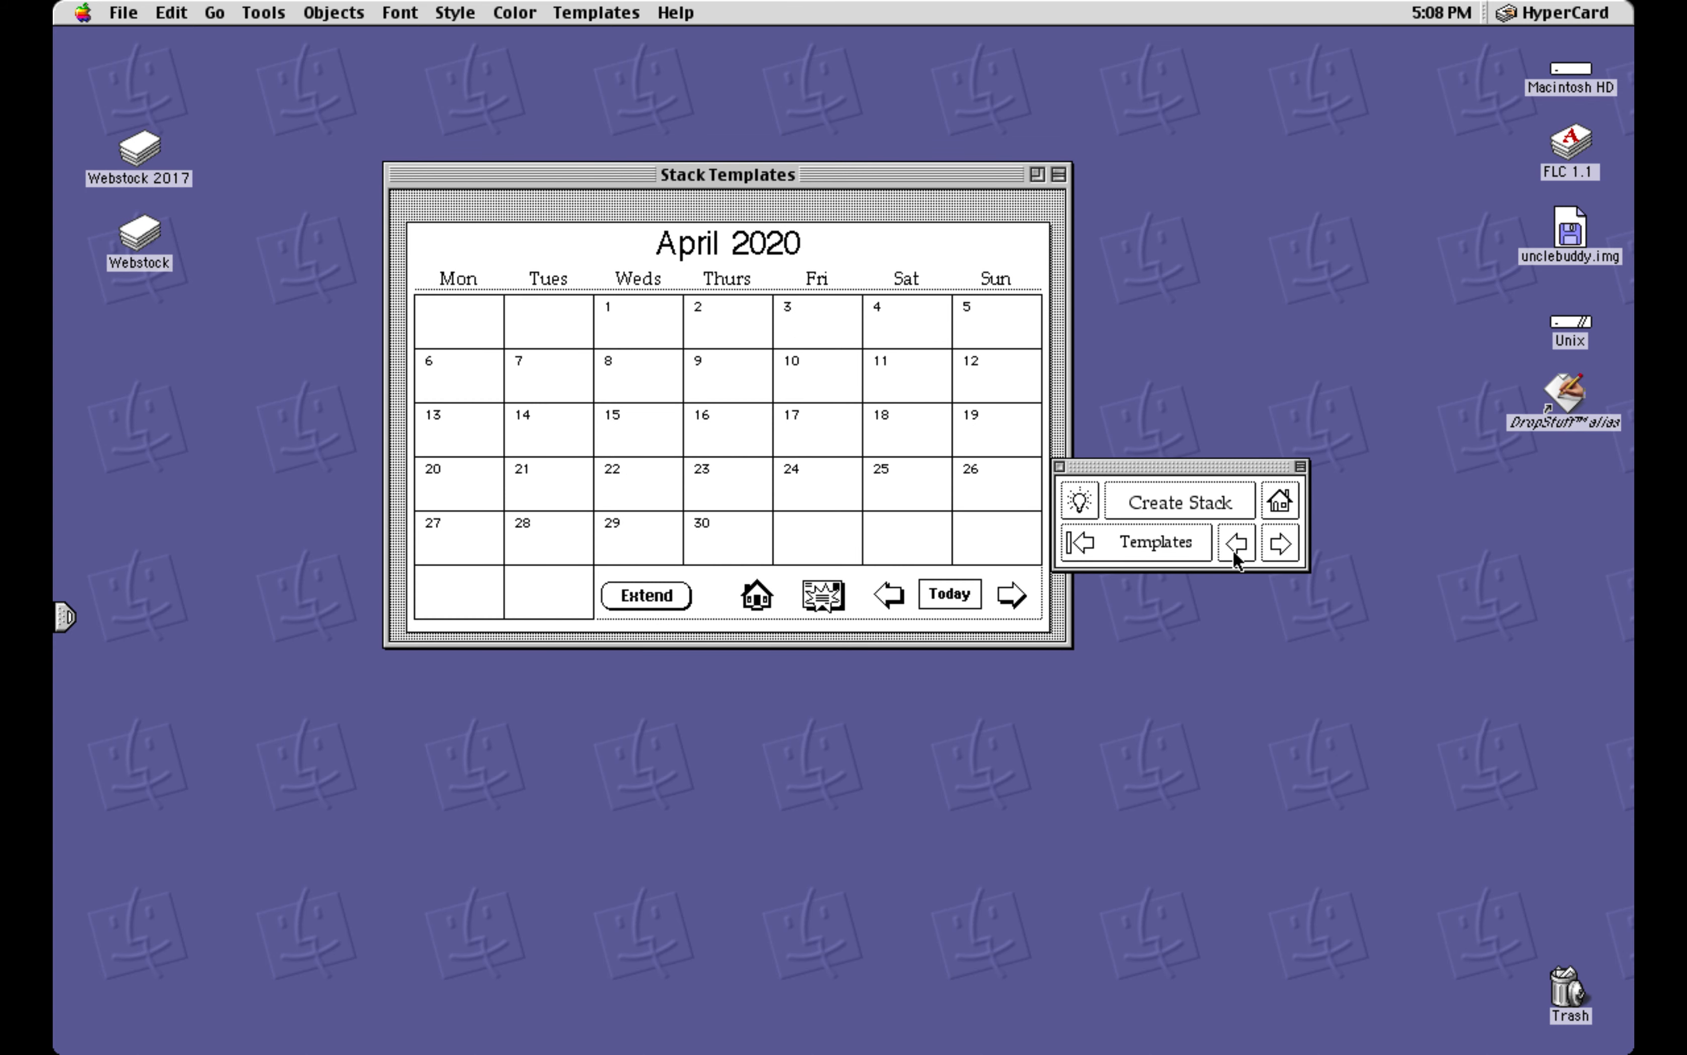
{"action": "left_click", "coordinate": [1236, 551]}
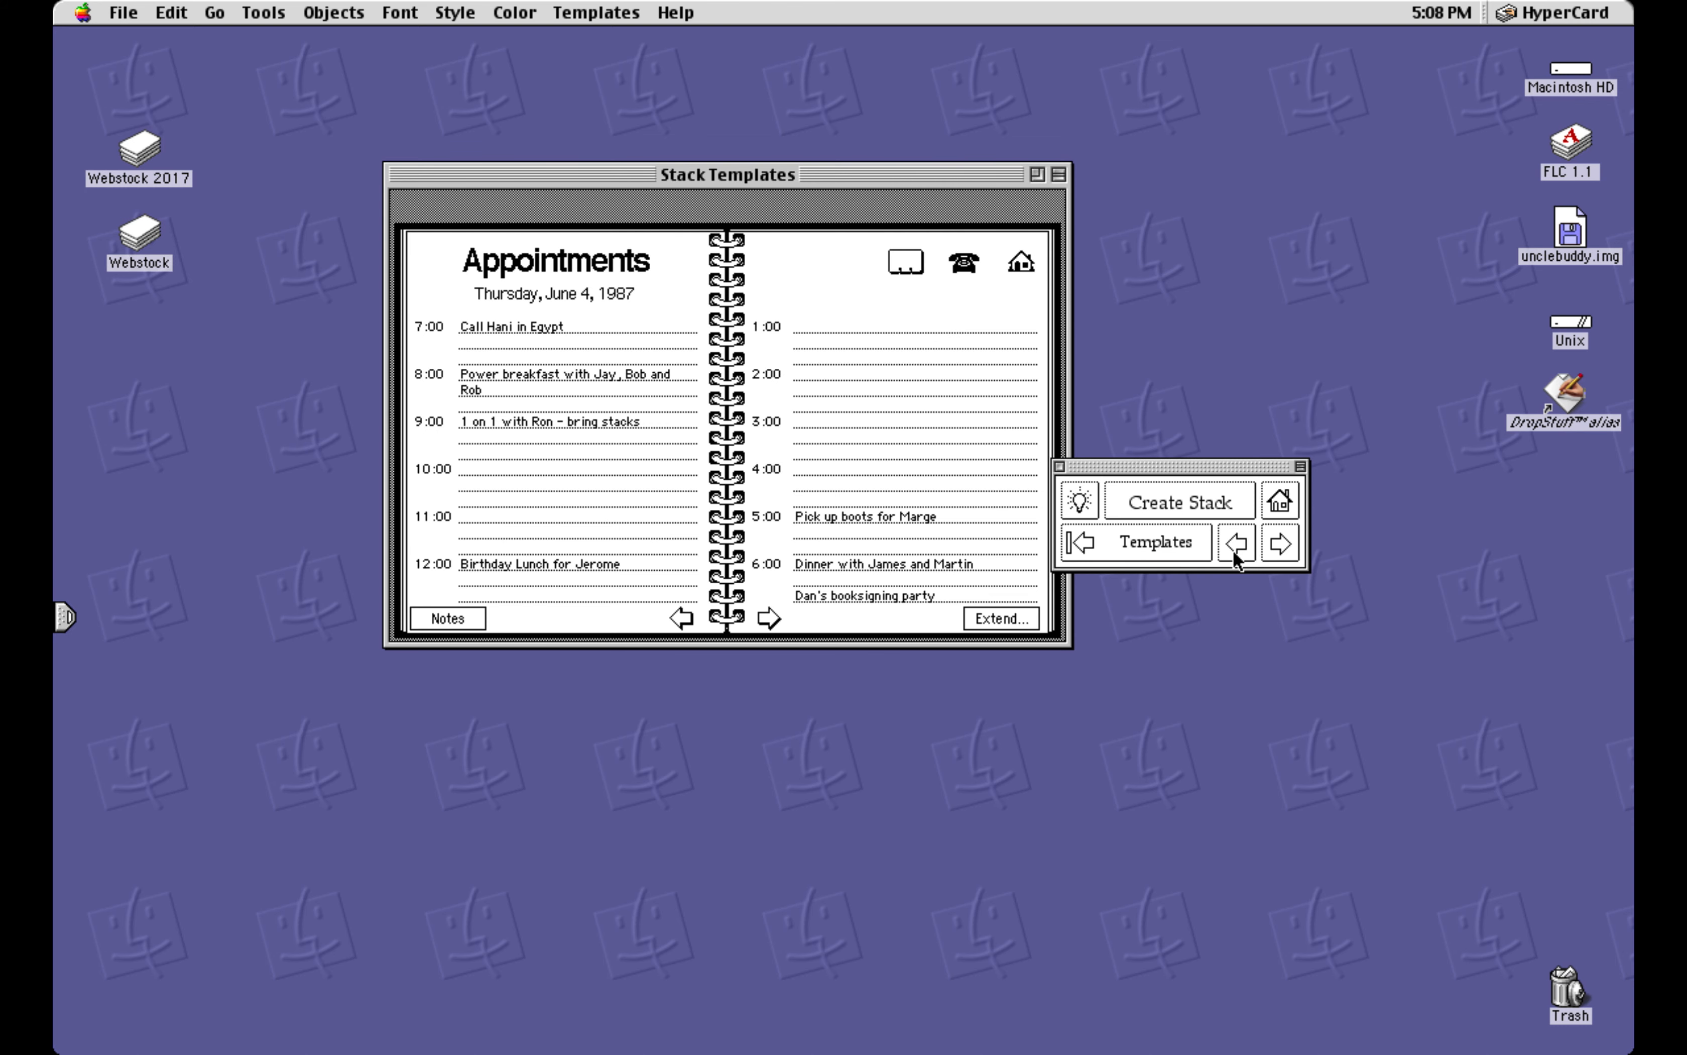
{"action": "left_click", "coordinate": [1235, 551]}
{"action": "left_click", "coordinate": [1235, 551]}
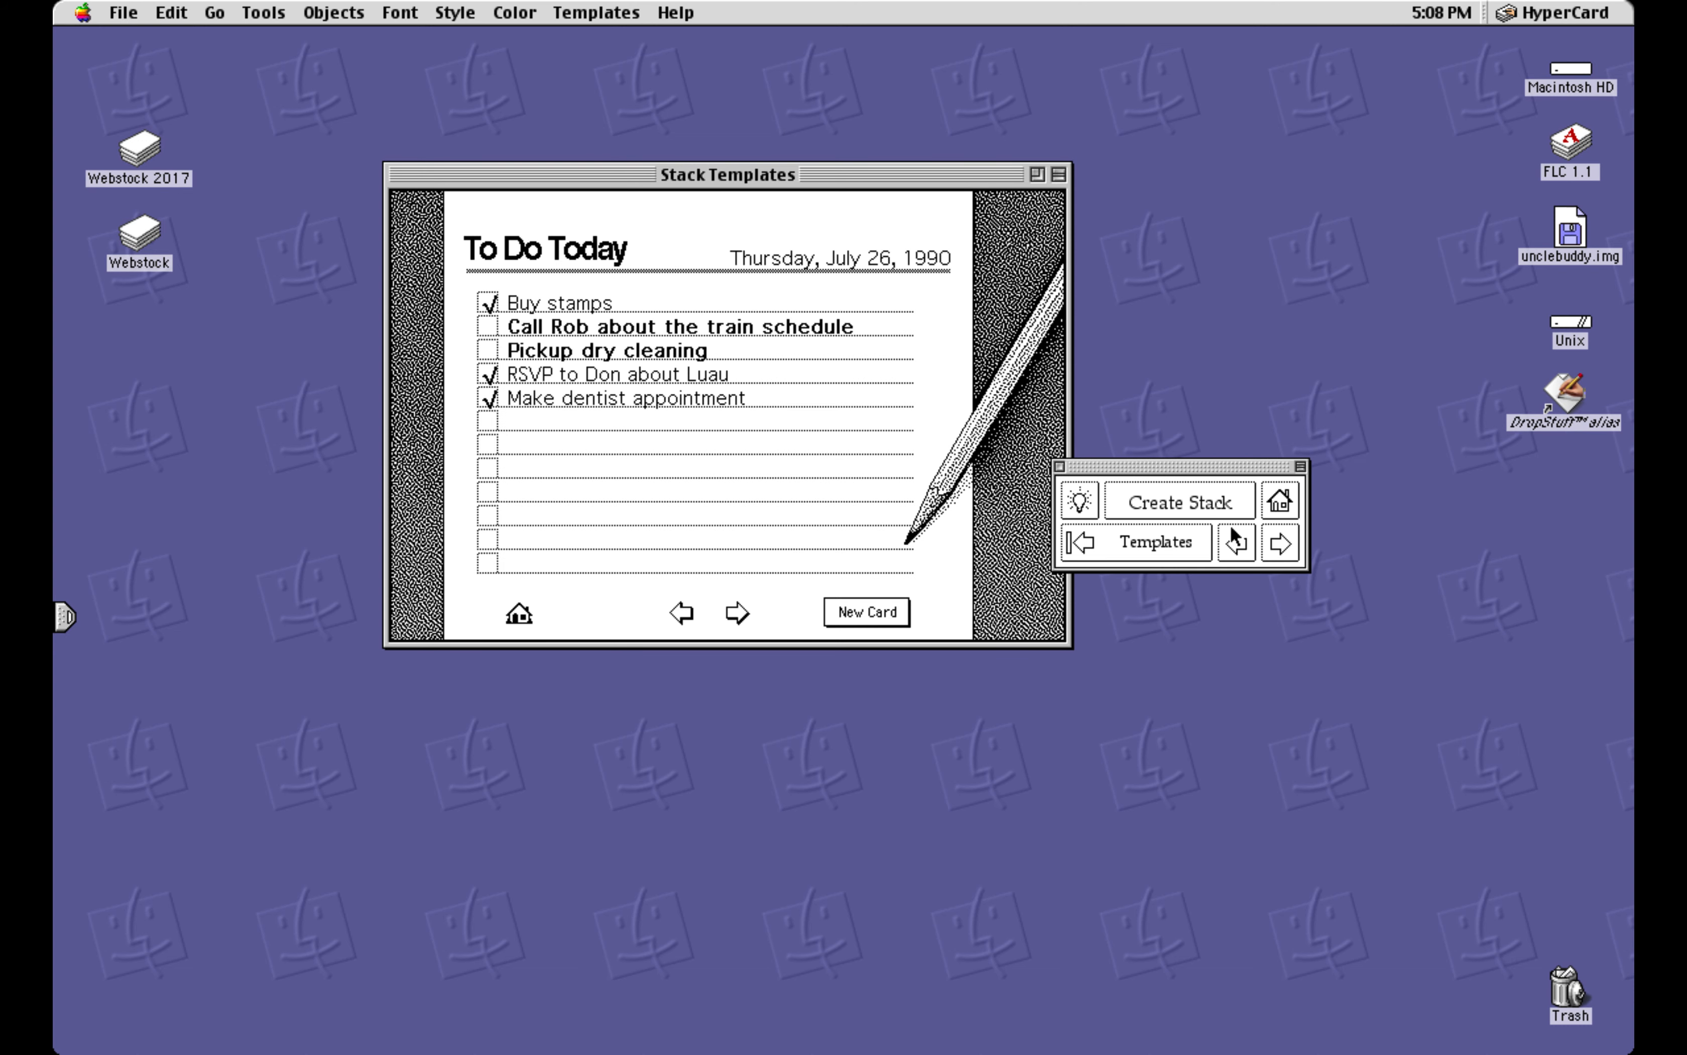
{"action": "left_click", "coordinate": [1251, 538]}
{"action": "left_click", "coordinate": [1242, 548]}
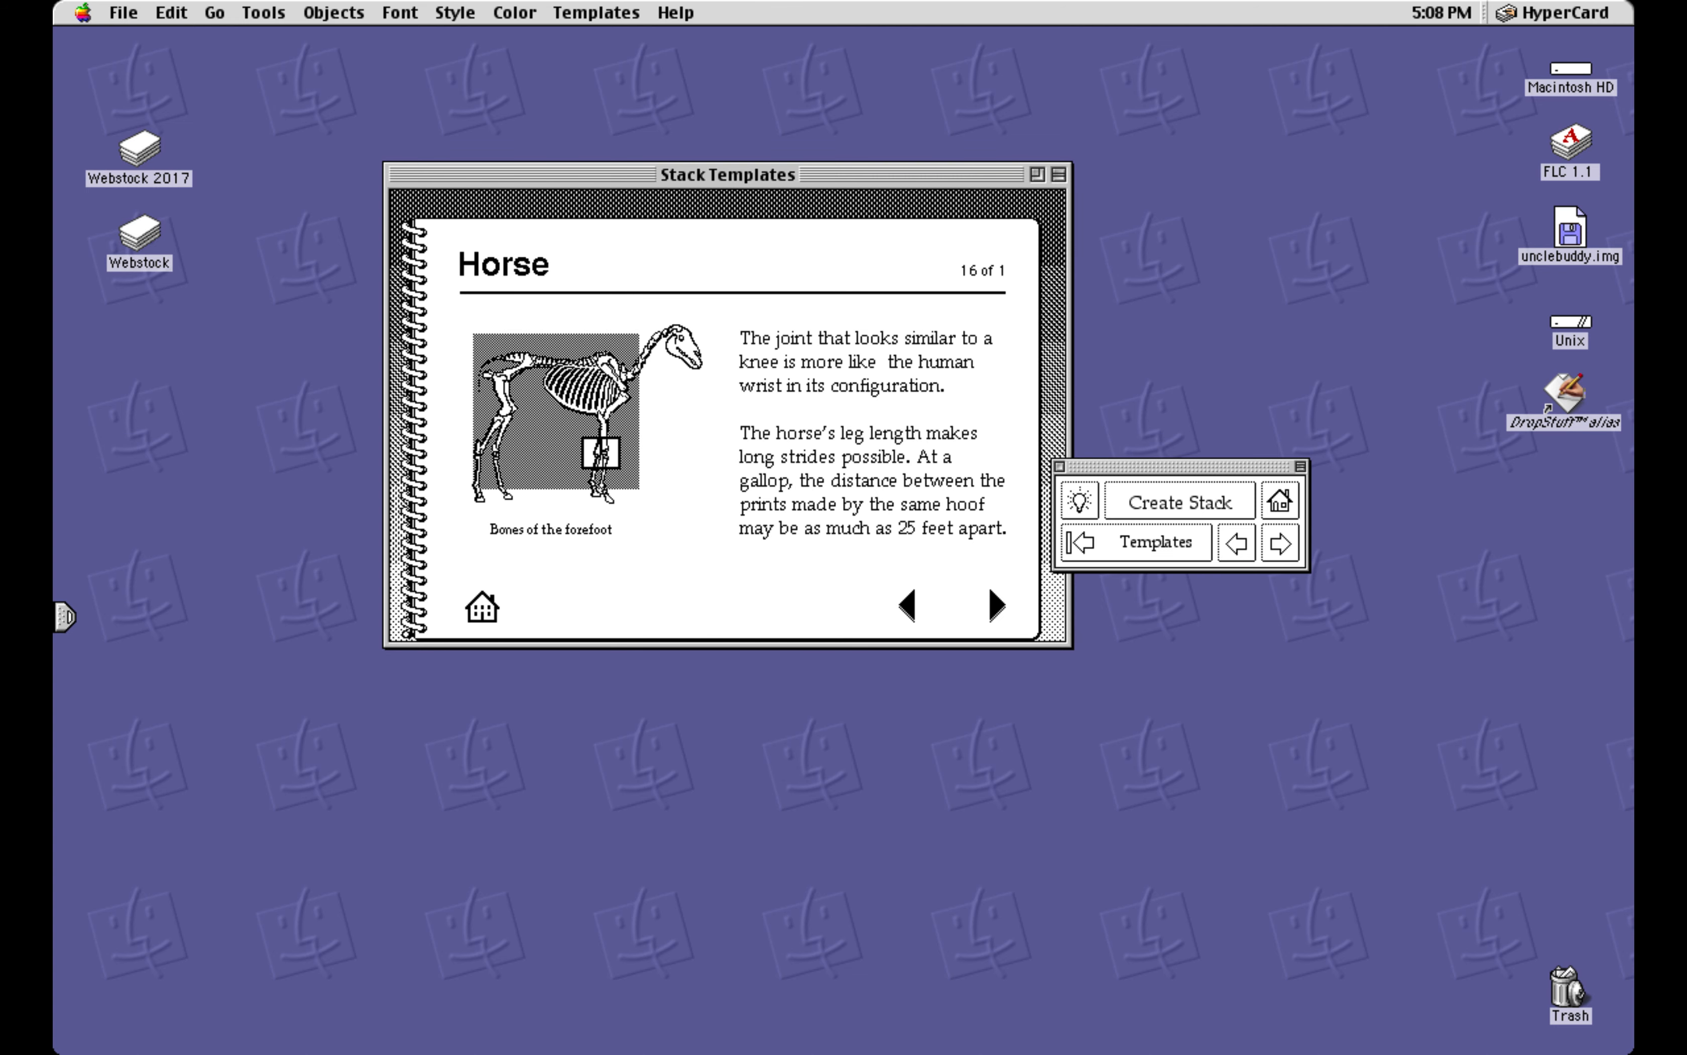
Create a new stack from the Spiral Notebook template and save it on the Desktop as Spiral Notebook
{"action": "left_click", "coordinate": [1249, 553]}
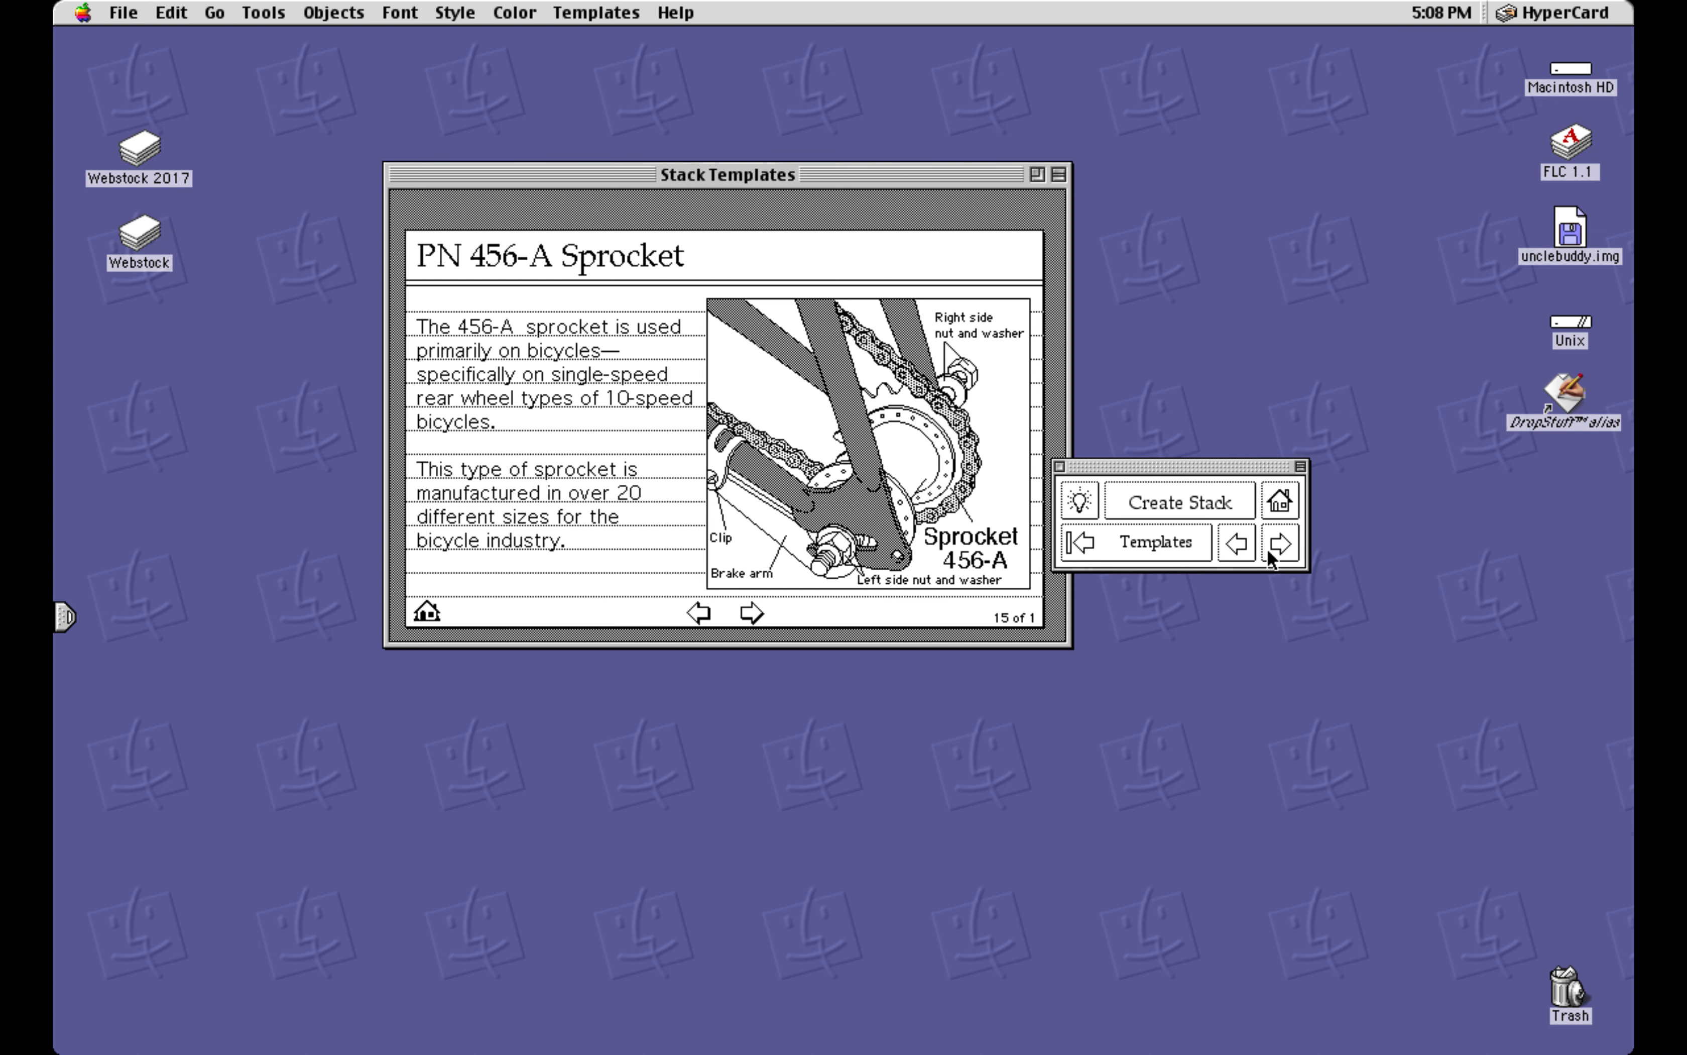
{"action": "left_click", "coordinate": [1279, 551]}
{"action": "left_click", "coordinate": [1242, 551]}
{"action": "left_click", "coordinate": [1279, 547]}
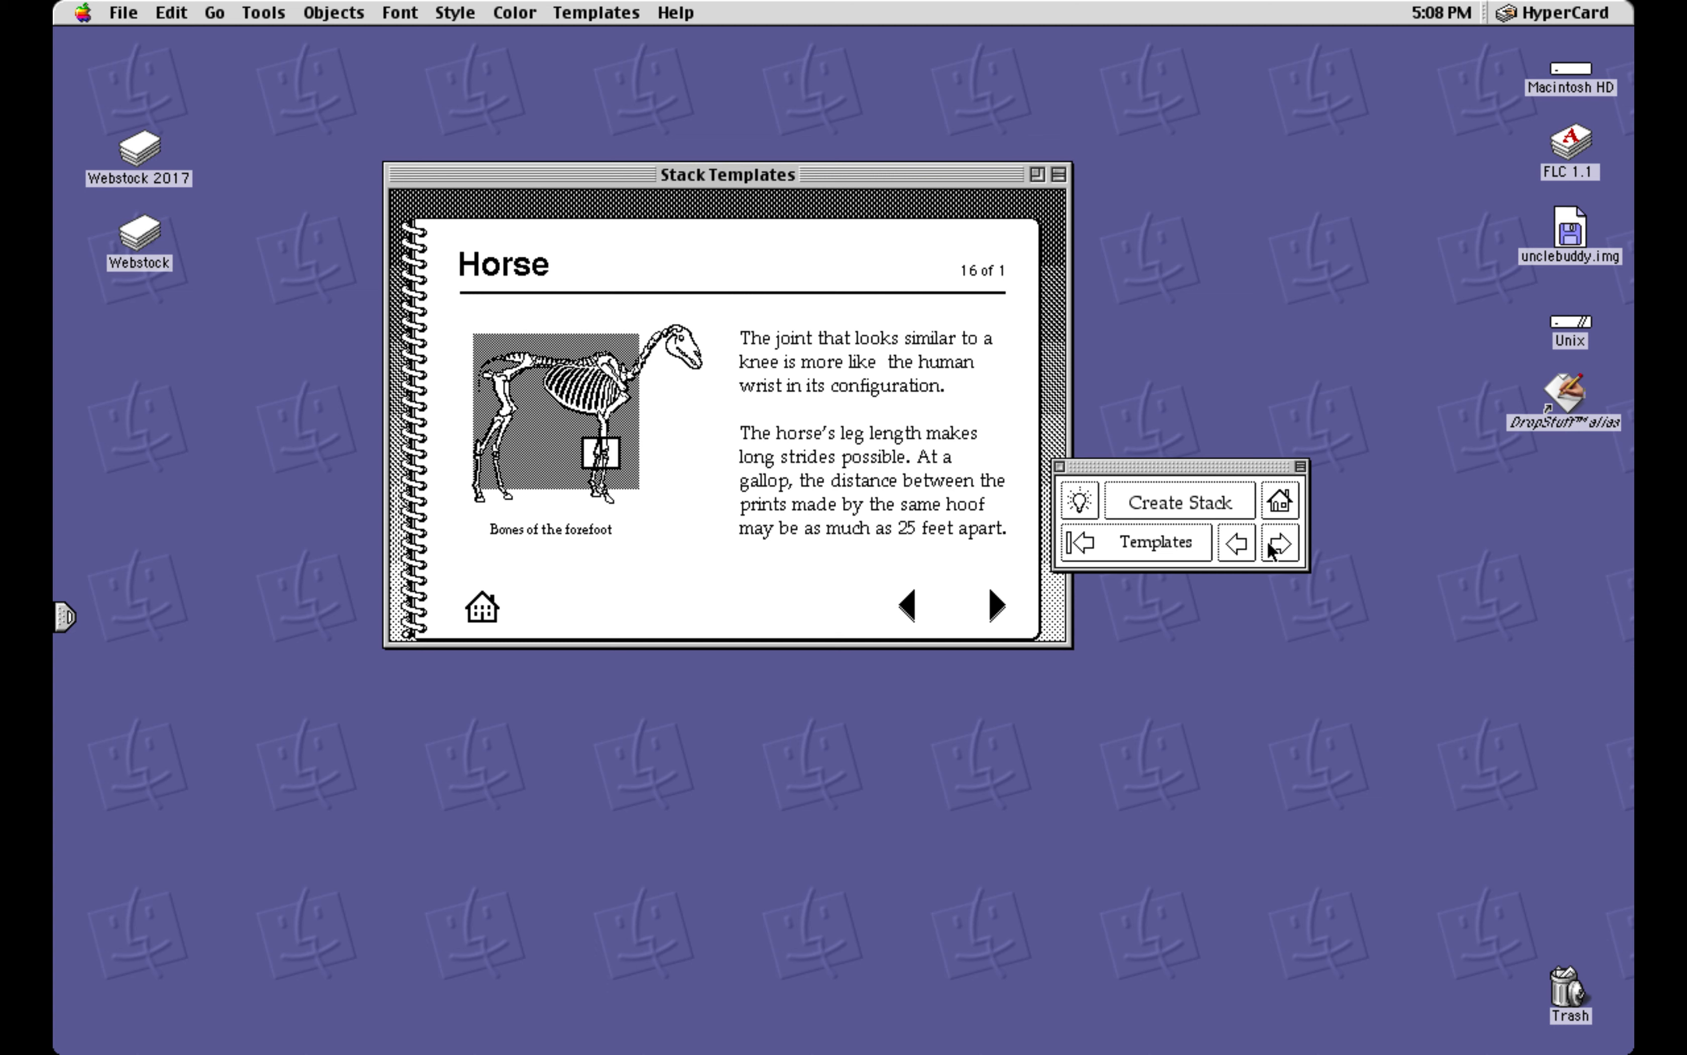
{"action": "left_click", "coordinate": [1197, 510]}
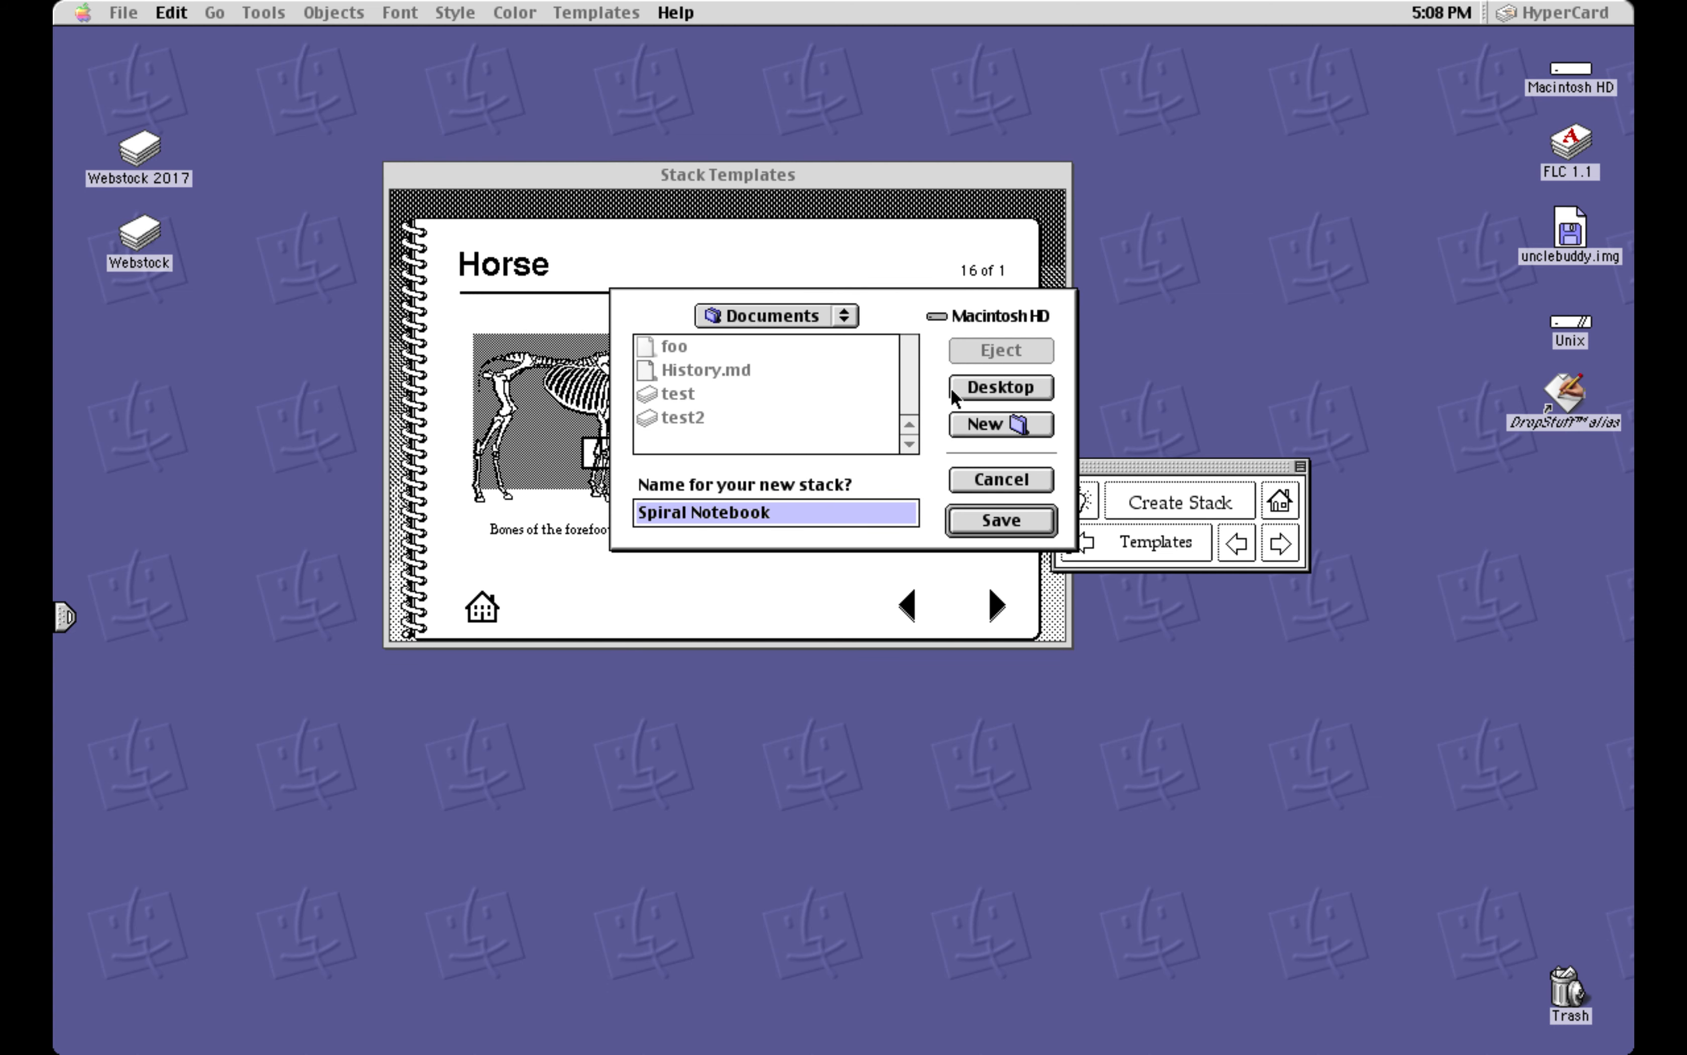
{"action": "left_click", "coordinate": [991, 393]}
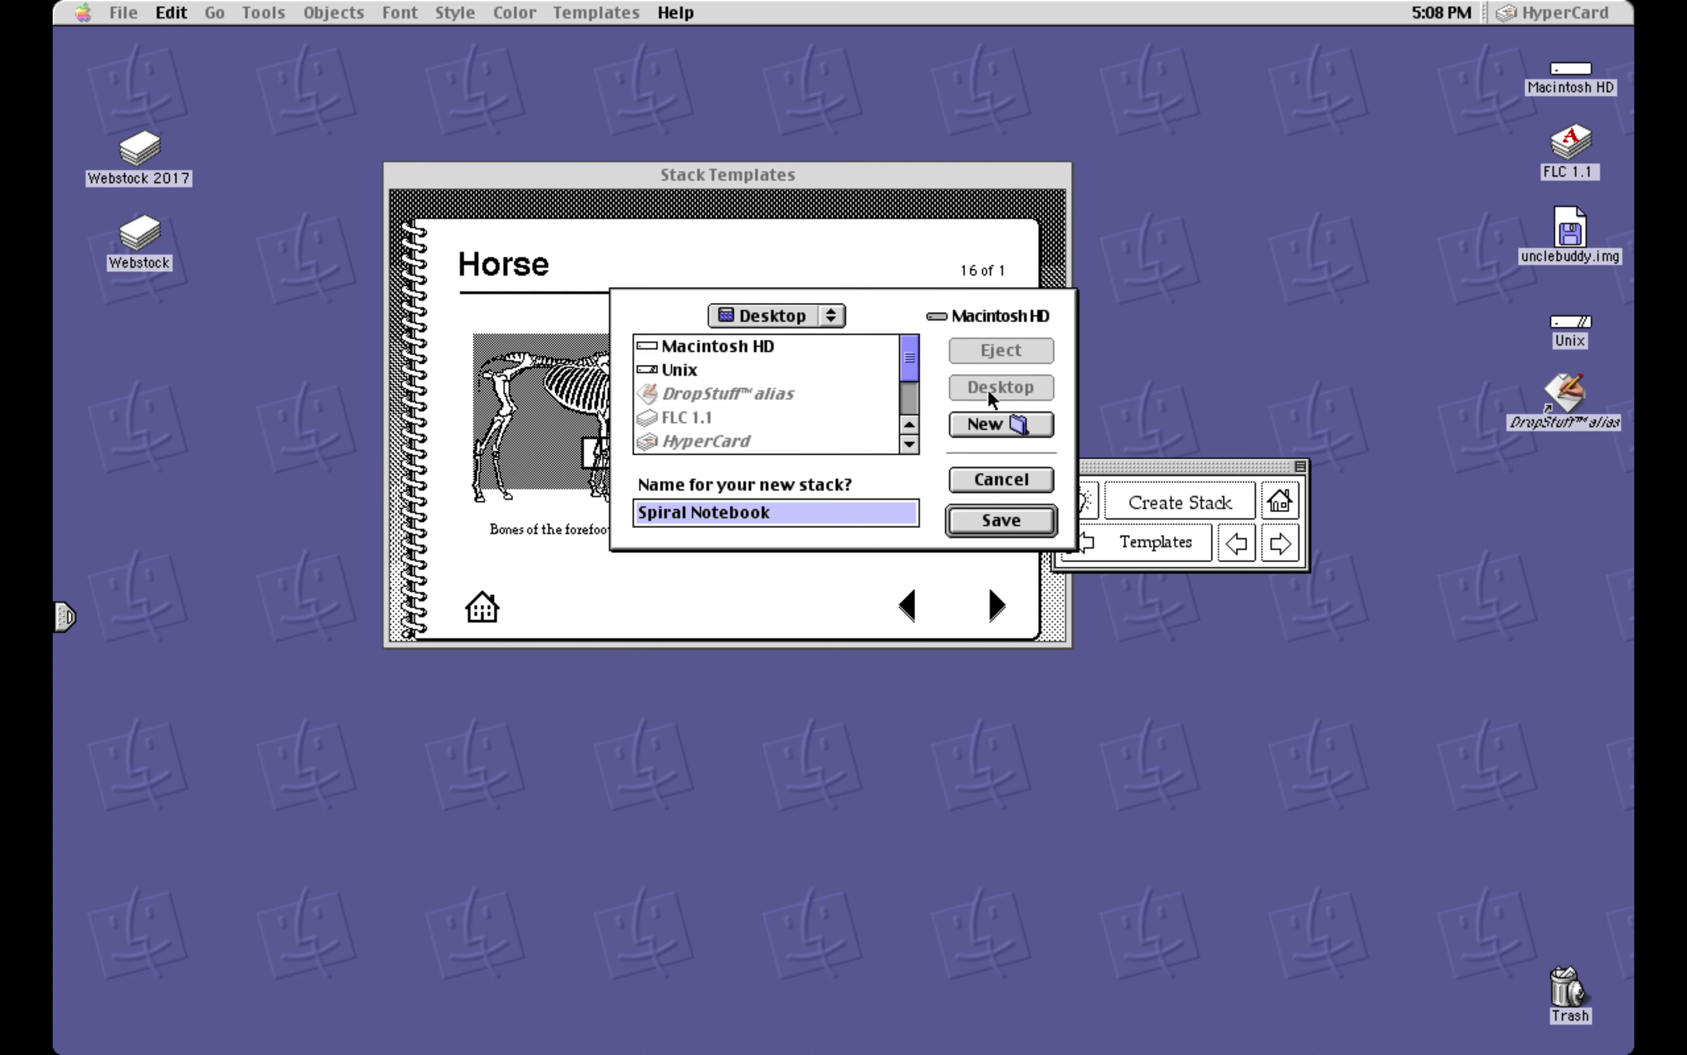
{"action": "left_click", "coordinate": [1000, 521]}
{"action": "left_click", "coordinate": [955, 409]}
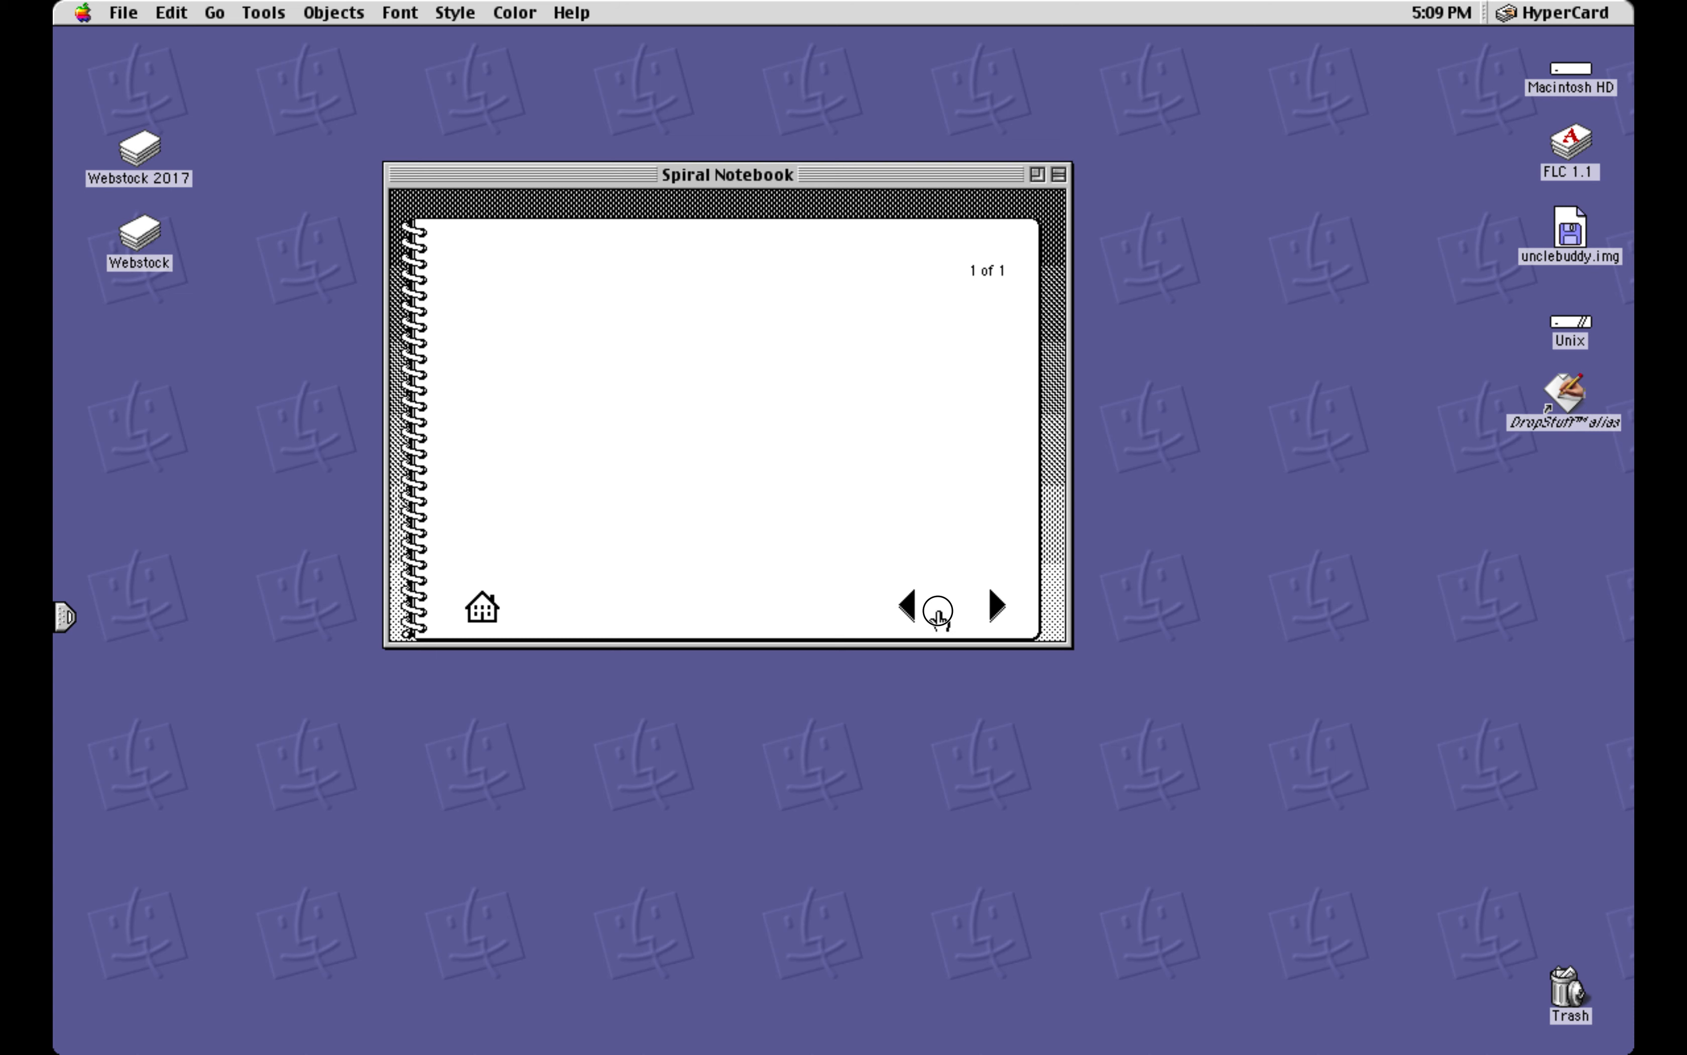
Tear off the Tools palette and place it beside the card window
{"action": "left_click", "coordinate": [214, 13]}
{"action": "mouse_move", "coordinate": [263, 13]}
{"action": "left_click_drag", "start_coordinate": [263, 53], "coordinate": [697, 369]}
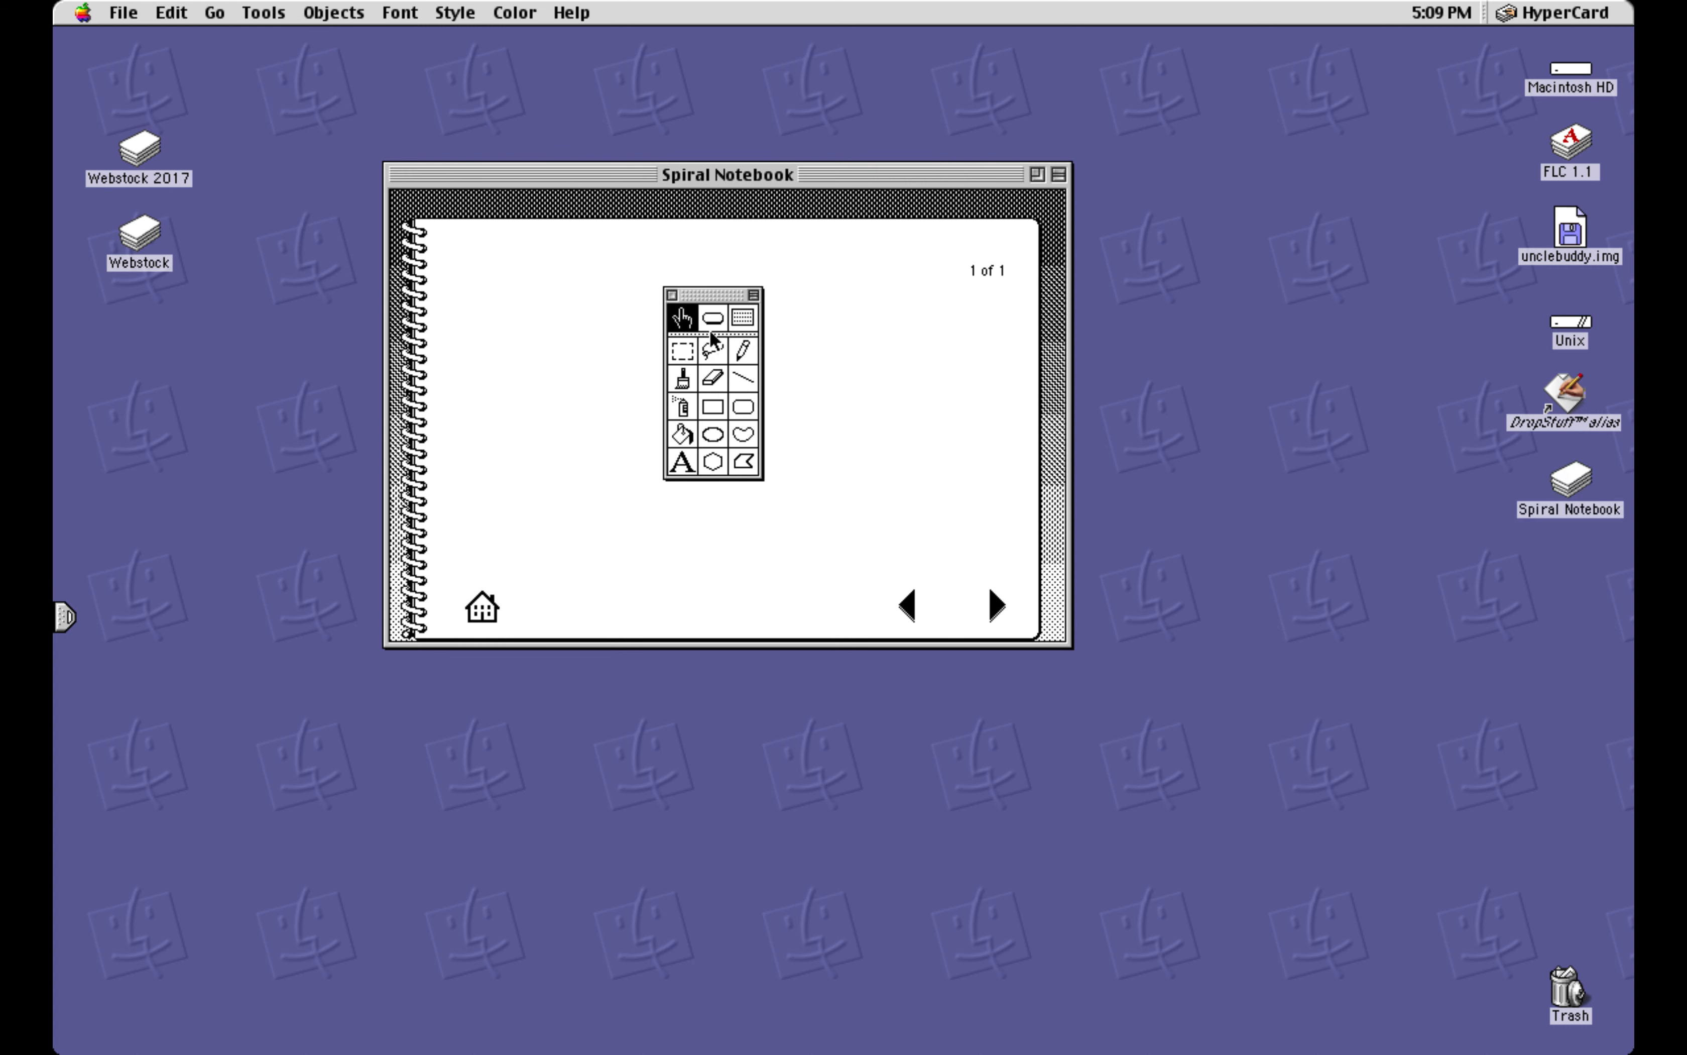
{"action": "left_click_drag", "start_coordinate": [698, 294], "coordinate": [1137, 367]}
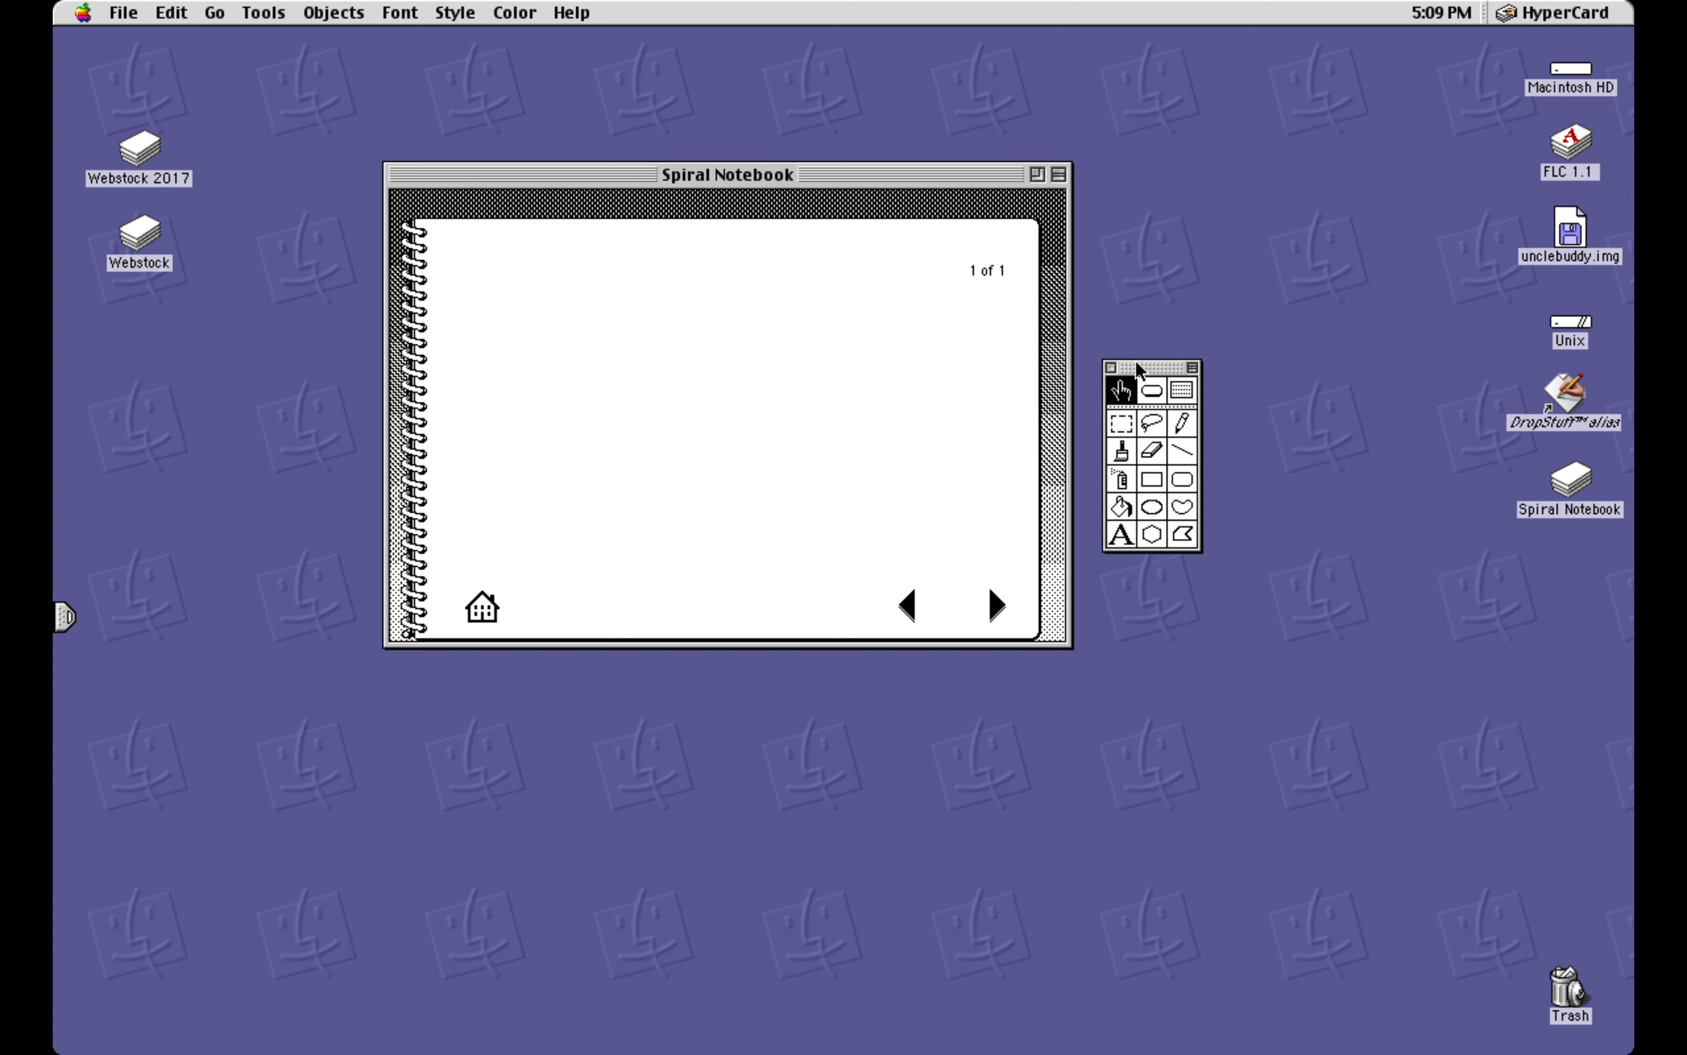
Draw a closed, irregular freehand outline in the middle of the card with the Pencil tool
{"action": "left_click", "coordinate": [1152, 421]}
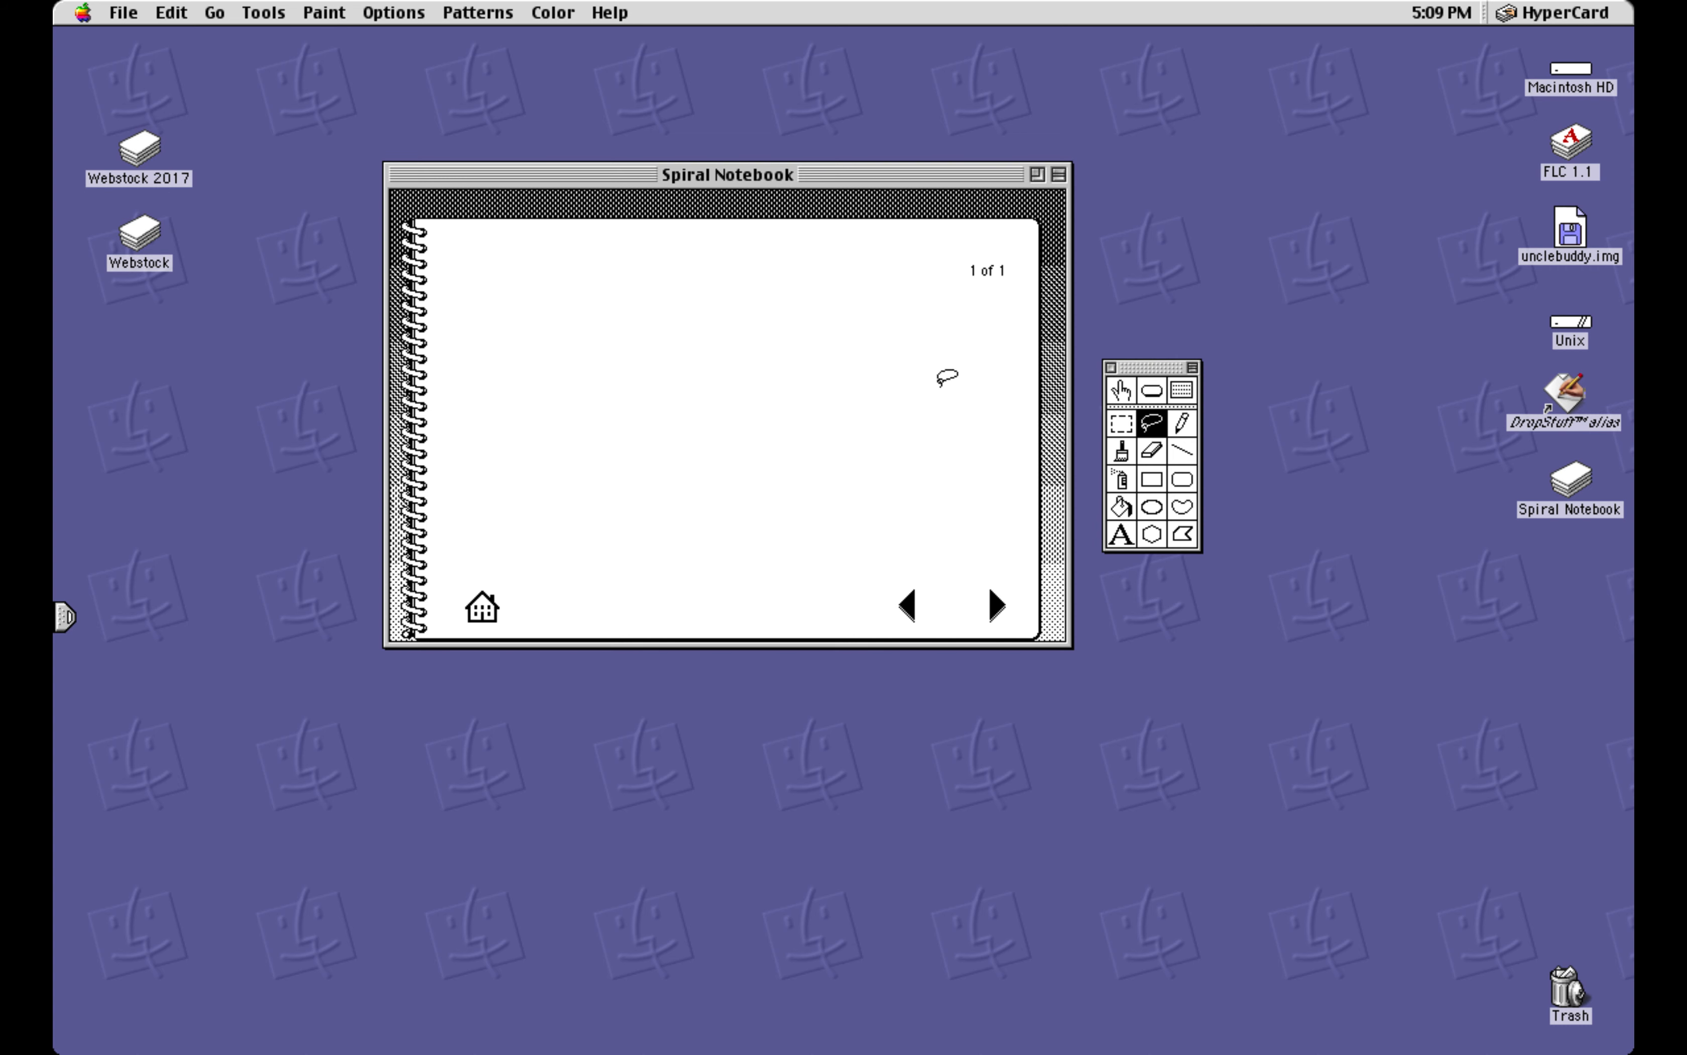
{"action": "mouse_move", "coordinate": [693, 301]}
{"action": "left_mouse_down"}
{"action": "mouse_move", "coordinate": [682, 444]}
{"action": "mouse_move", "coordinate": [812, 363]}
{"action": "left_mouse_up"}
{"action": "left_click", "coordinate": [1181, 423]}
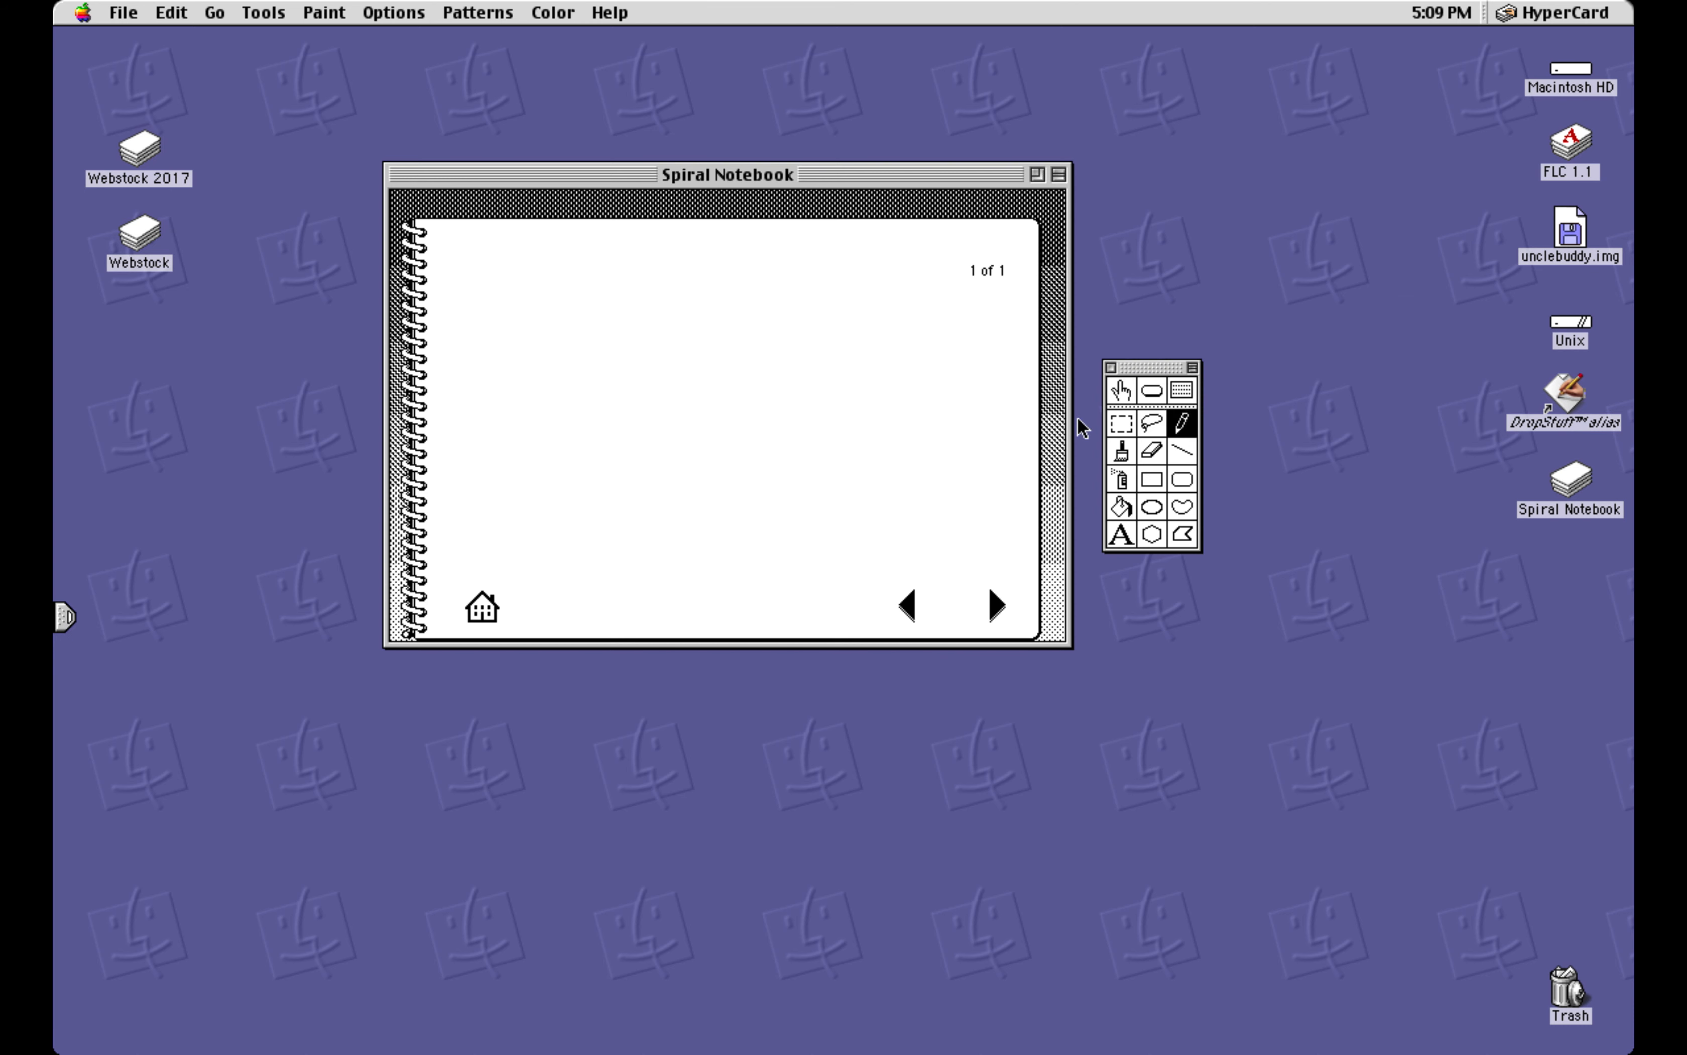
{"action": "mouse_move", "coordinate": [596, 337]}
{"action": "left_mouse_down"}
{"action": "mouse_move", "coordinate": [561, 352]}
{"action": "mouse_move", "coordinate": [587, 490]}
{"action": "mouse_move", "coordinate": [706, 530]}
{"action": "mouse_move", "coordinate": [763, 450]}
{"action": "mouse_move", "coordinate": [687, 370]}
{"action": "mouse_move", "coordinate": [621, 332]}
{"action": "mouse_move", "coordinate": [589, 338]}
{"action": "left_mouse_up"}
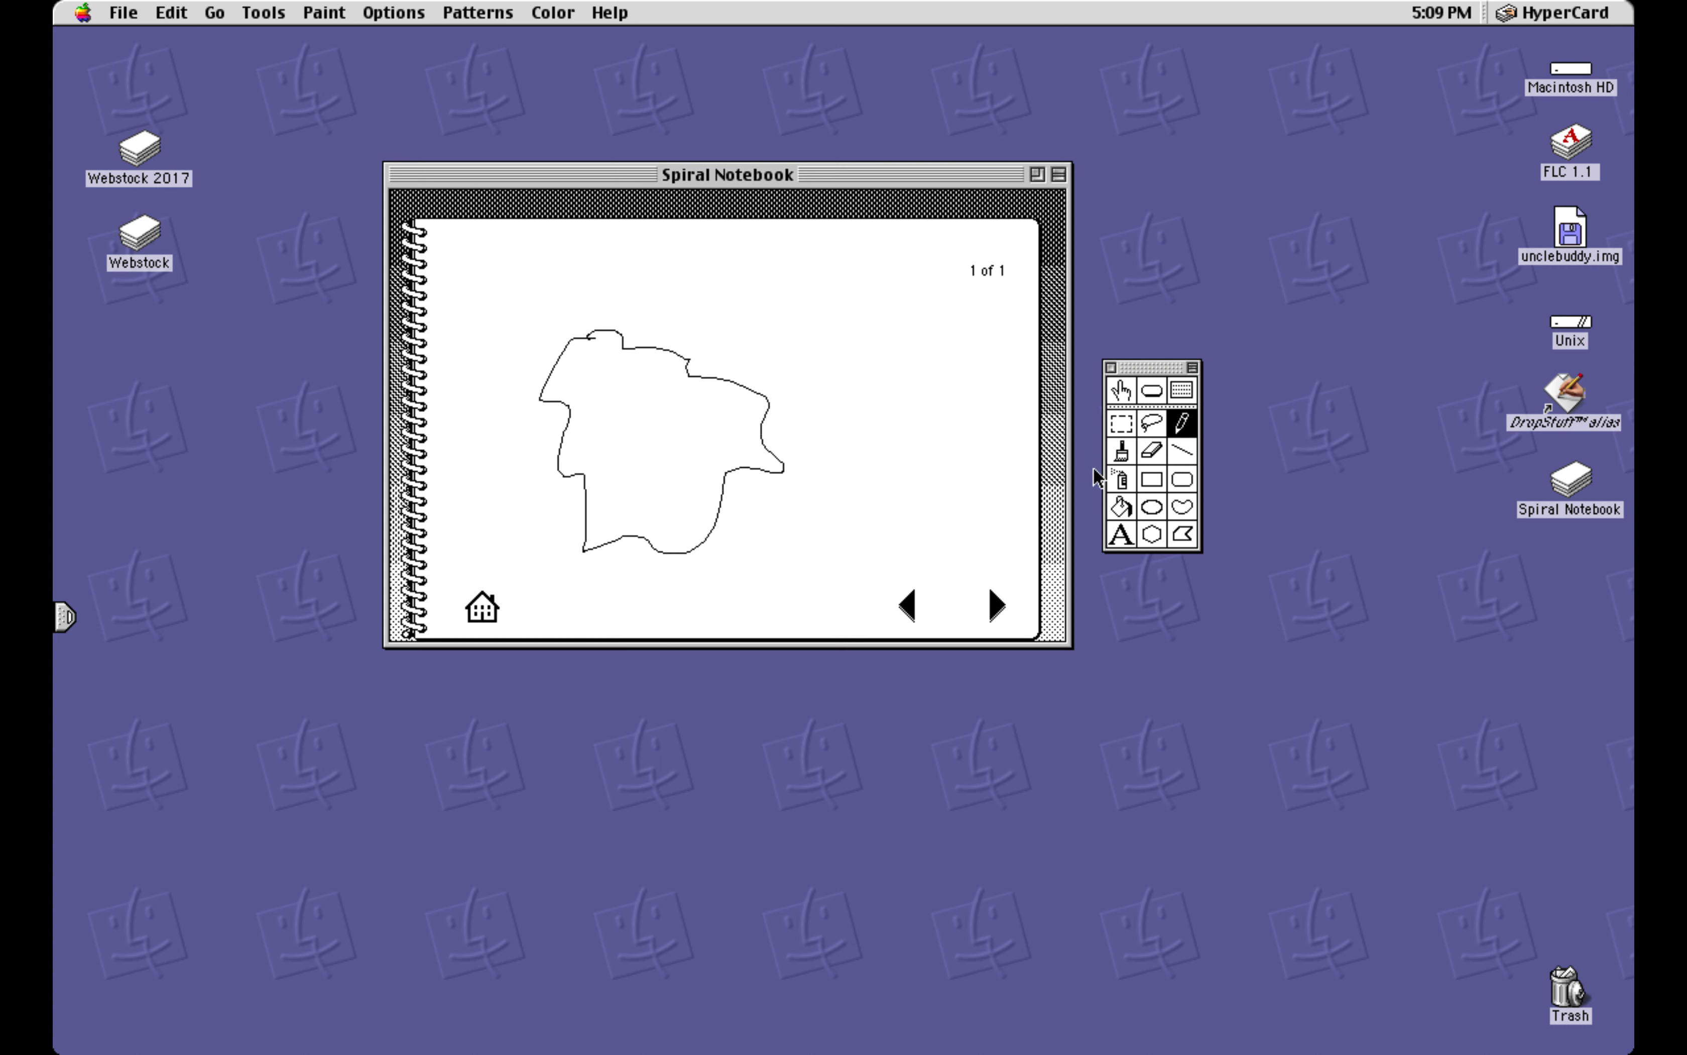
Fill the freehand outline with solid black using the Bucket tool, and undo the fill
{"action": "left_click", "coordinate": [1121, 506]}
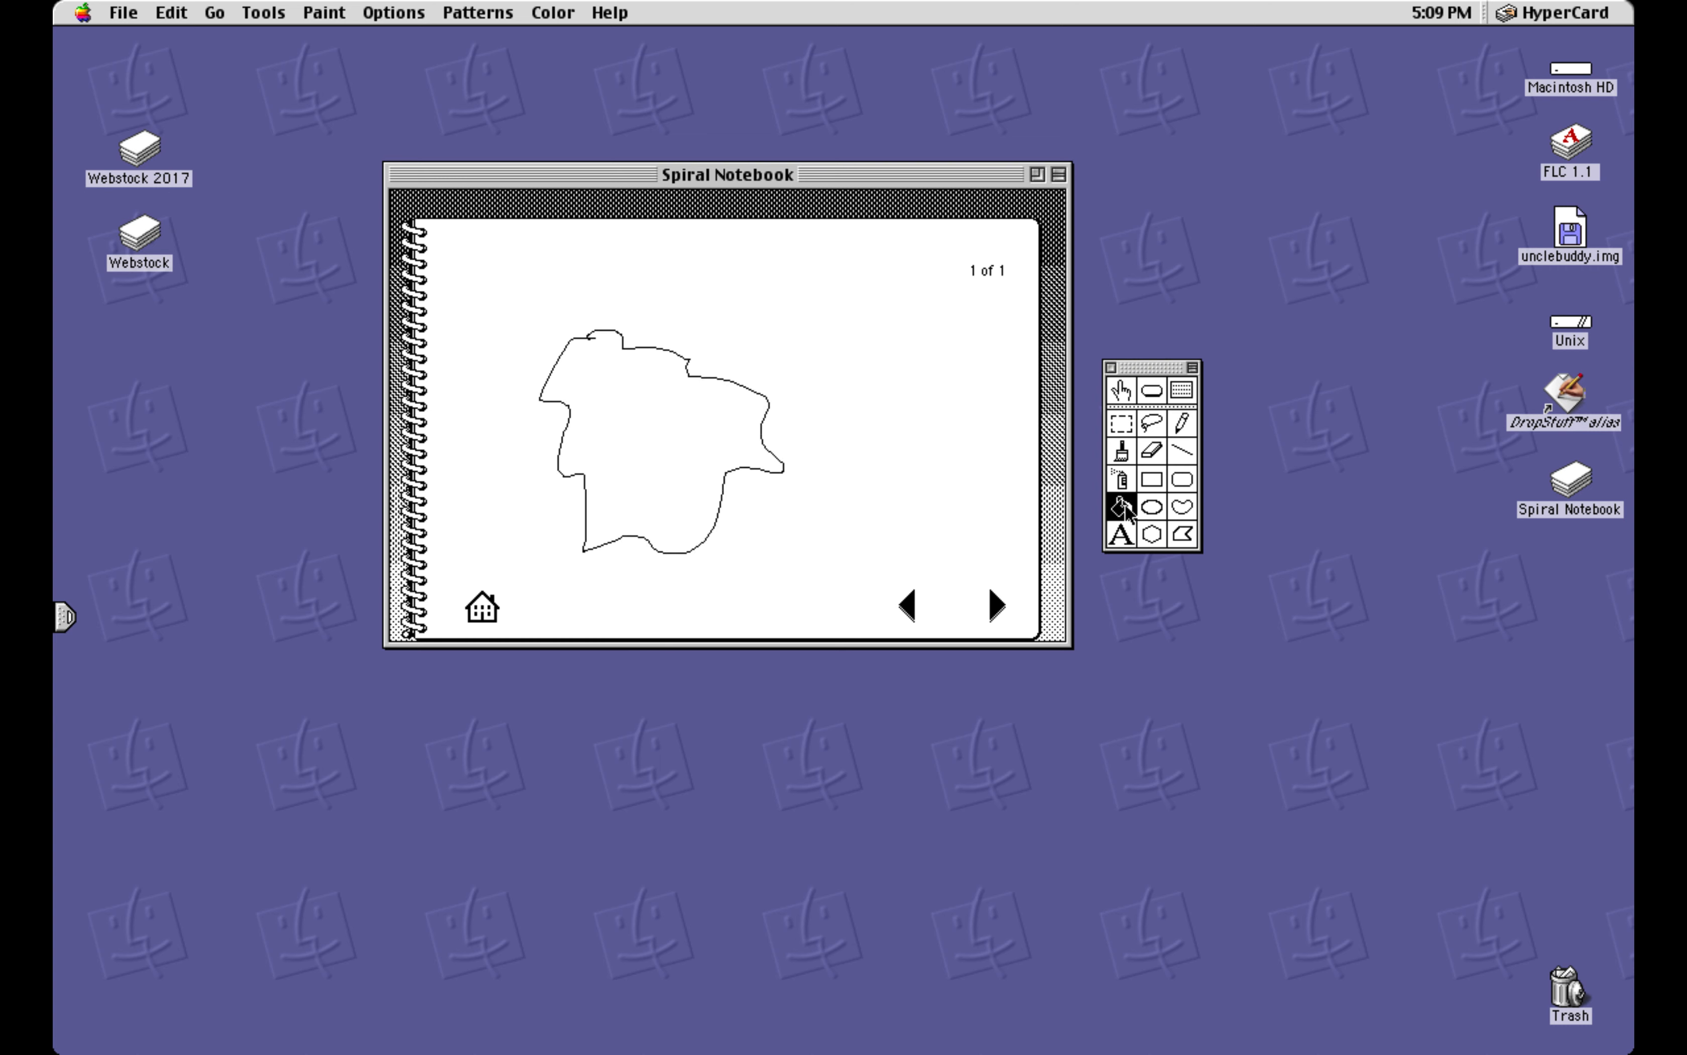
{"action": "left_click", "coordinate": [1181, 393]}
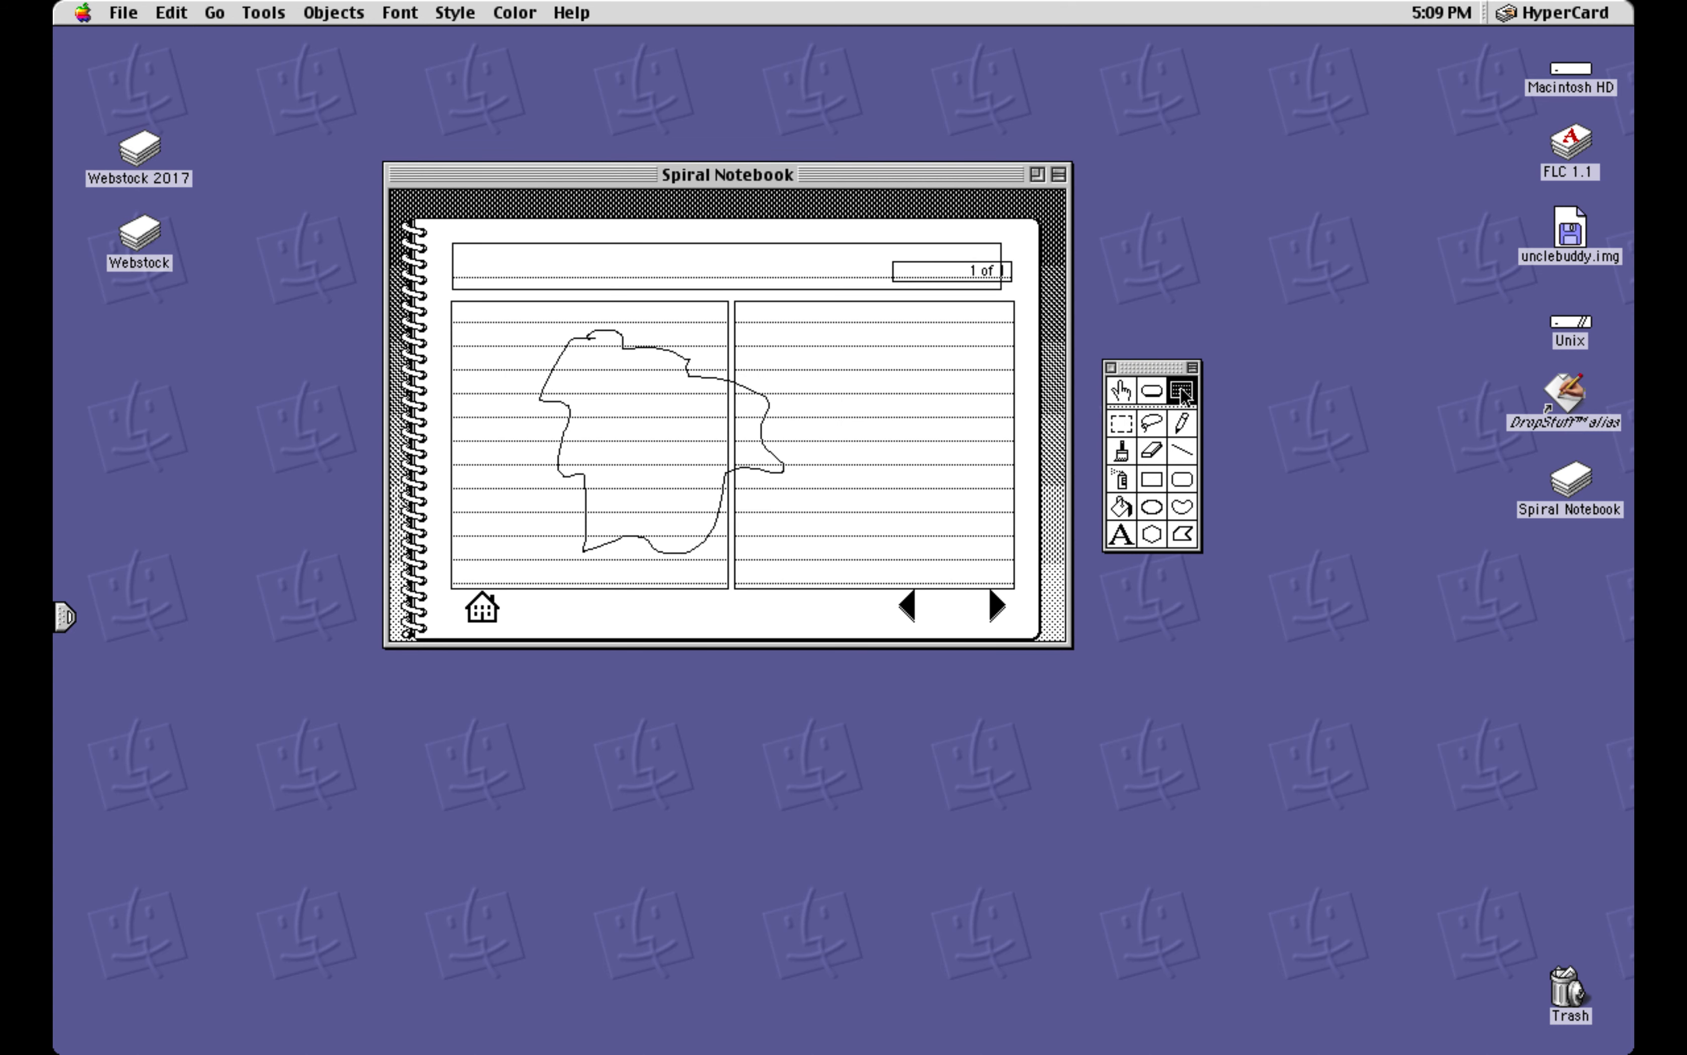
{"action": "left_click", "coordinate": [1121, 391]}
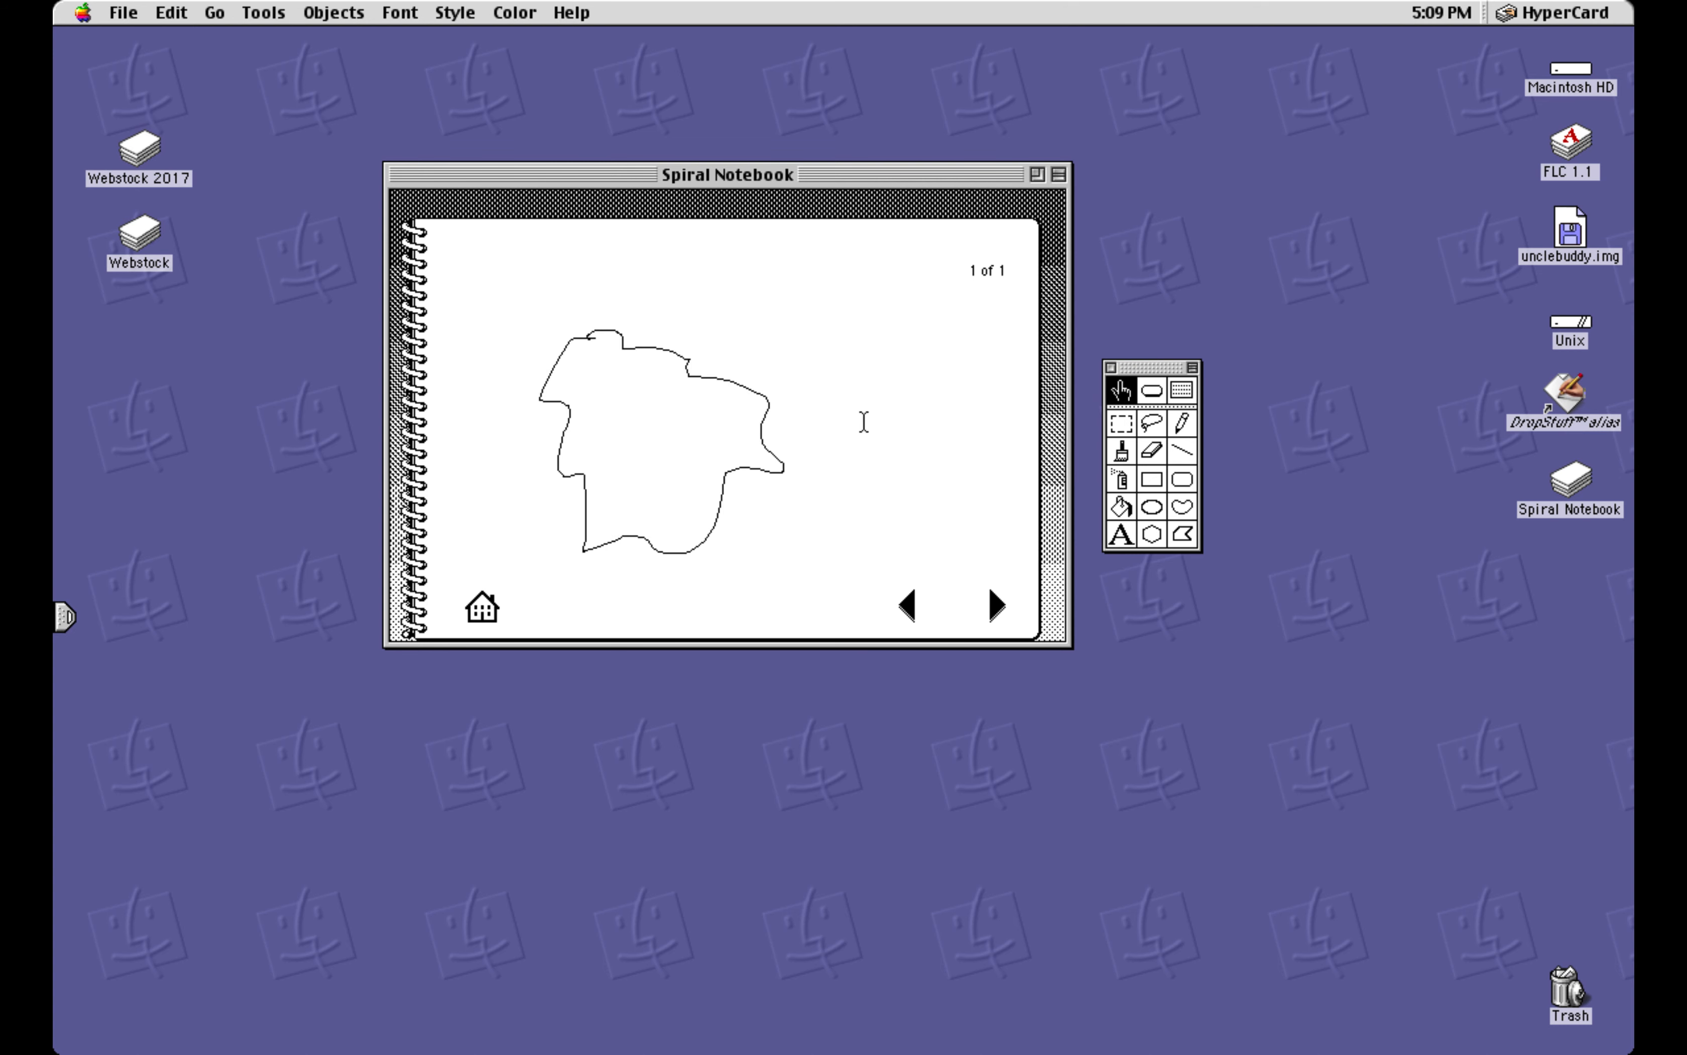
{"action": "left_click", "coordinate": [1122, 509]}
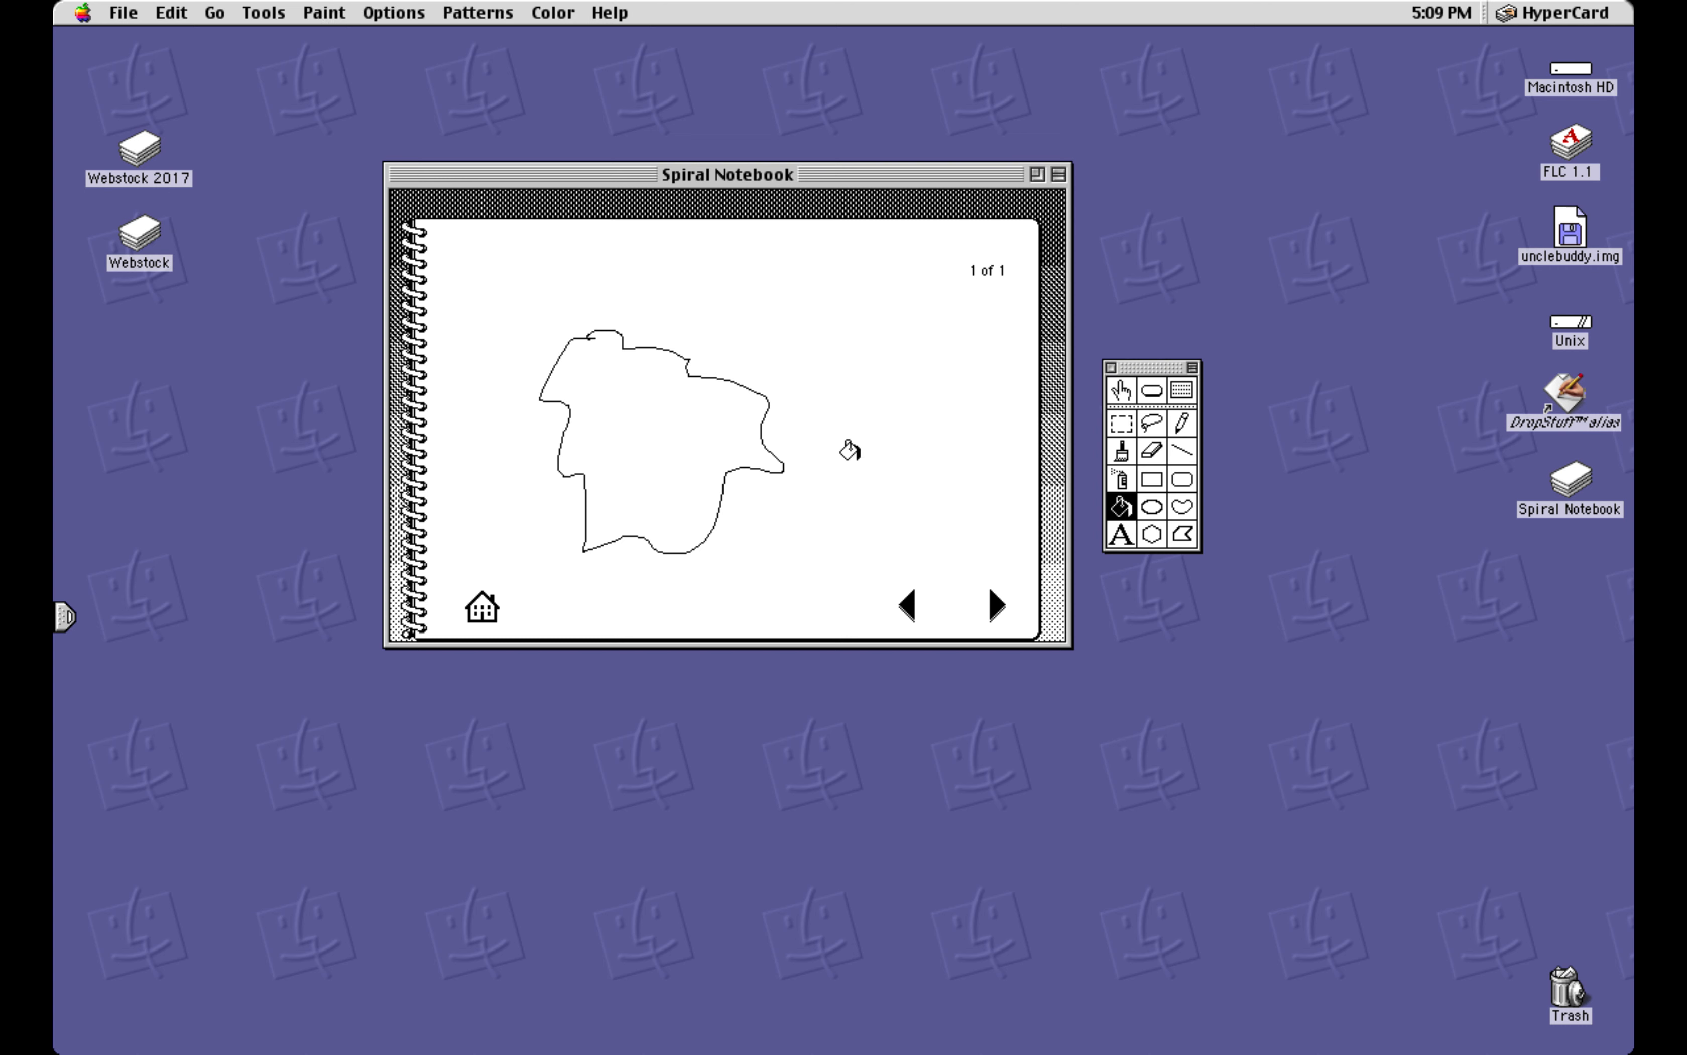
{"action": "left_click", "coordinate": [652, 431]}
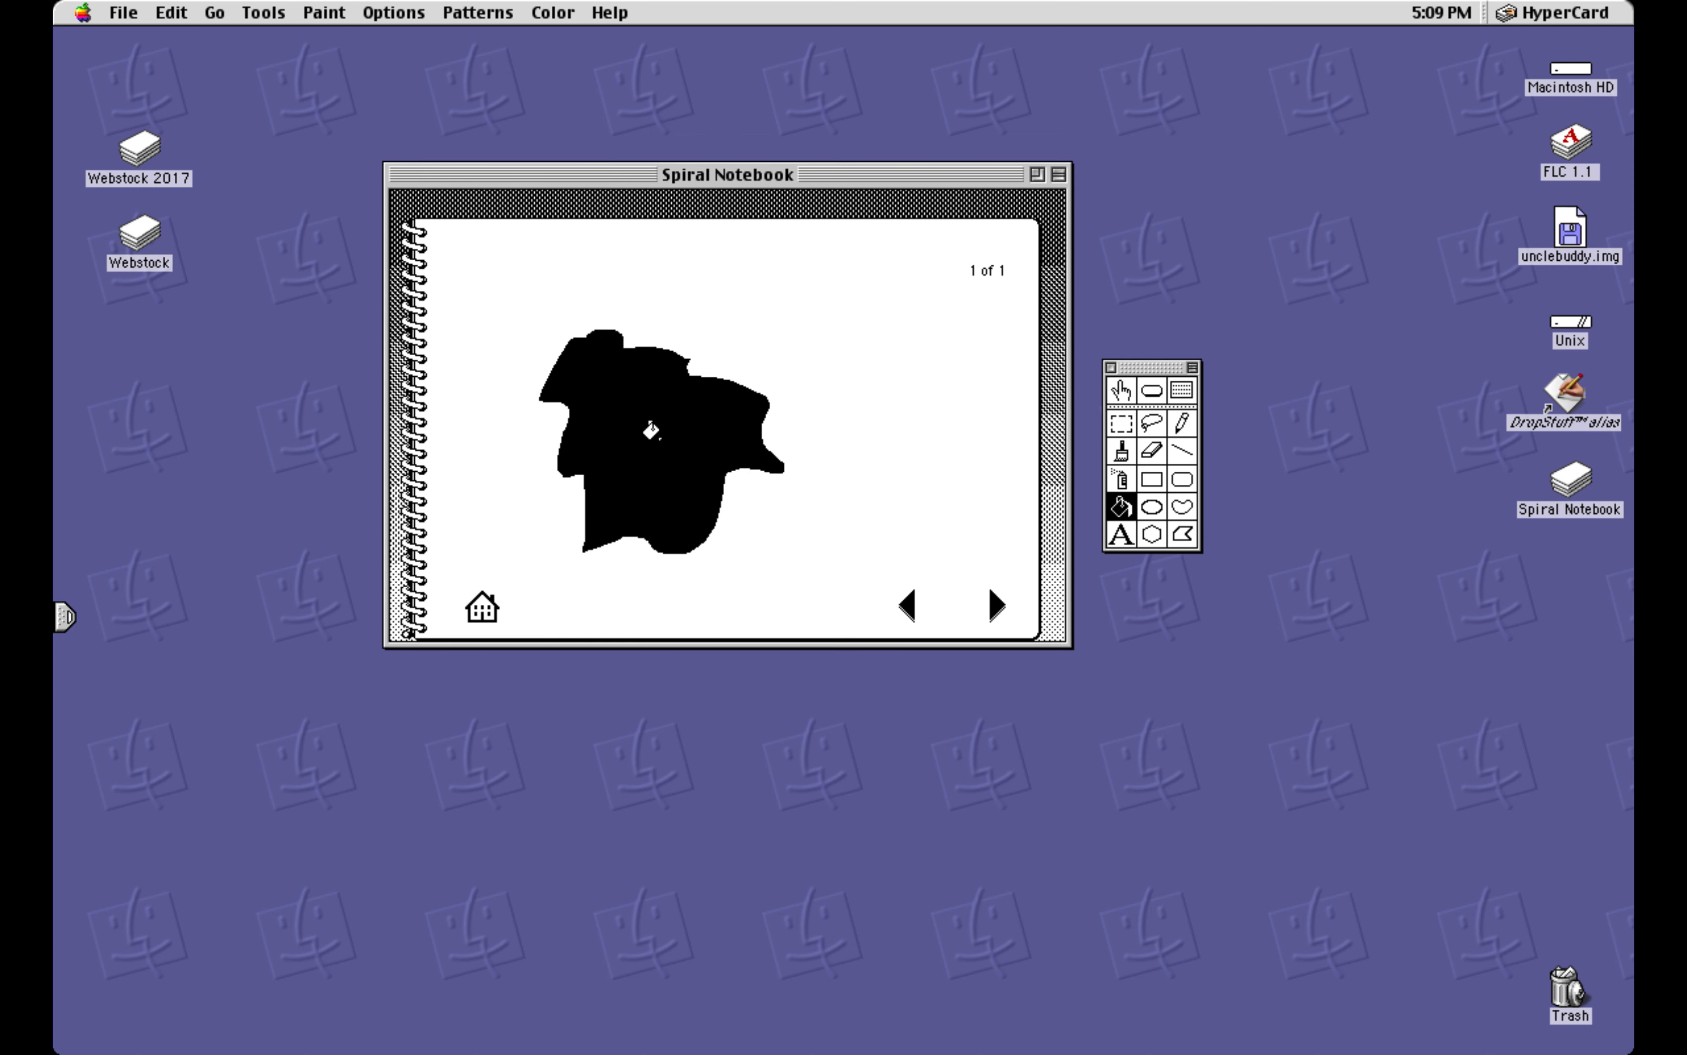
{"action": "key", "text": "super+z"}
Tear off the Patterns palette beside the card and fill the freehand outline with the black-and-white checkered pattern
{"action": "mouse_move", "coordinate": [215, 12]}
{"action": "left_mouse_down"}
{"action": "mouse_move", "coordinate": [300, 12]}
{"action": "mouse_move", "coordinate": [314, 34]}
{"action": "mouse_move", "coordinate": [486, 12]}
{"action": "mouse_move", "coordinate": [494, 163]}
{"action": "mouse_move", "coordinate": [718, 196]}
{"action": "mouse_move", "coordinate": [741, 108]}
{"action": "mouse_move", "coordinate": [434, 226]}
{"action": "mouse_move", "coordinate": [249, 346]}
{"action": "left_mouse_up"}
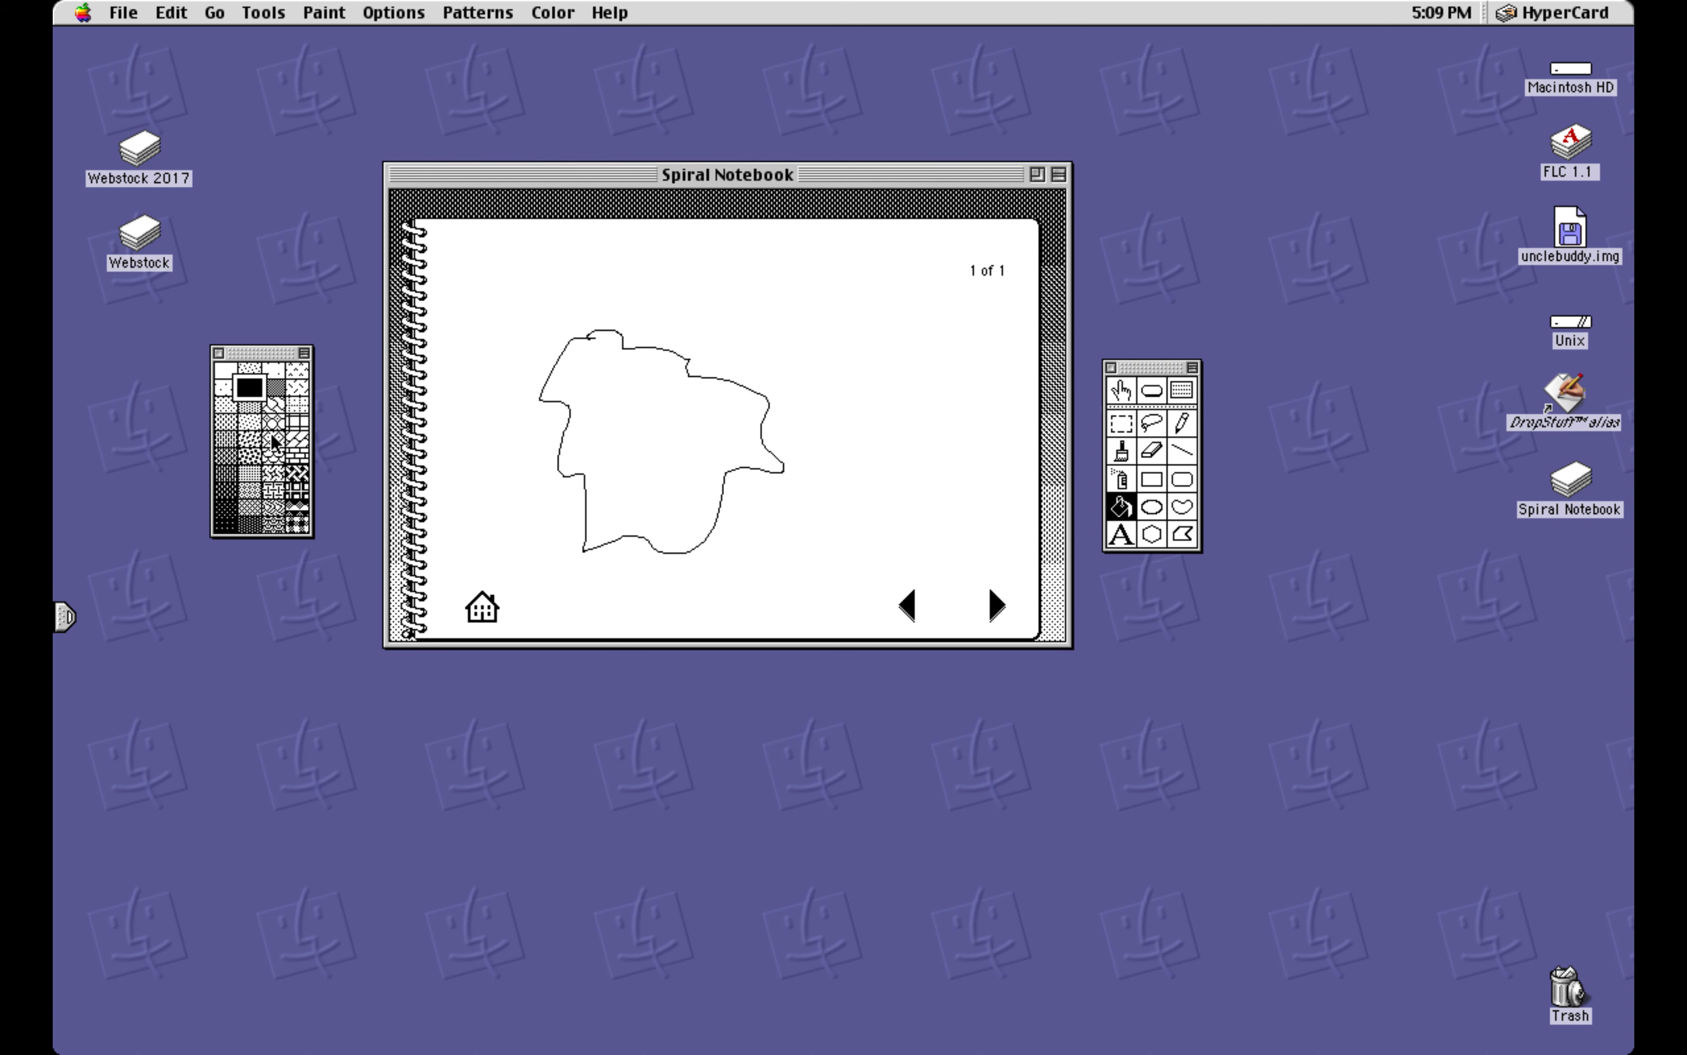
{"action": "left_click", "coordinate": [253, 474]}
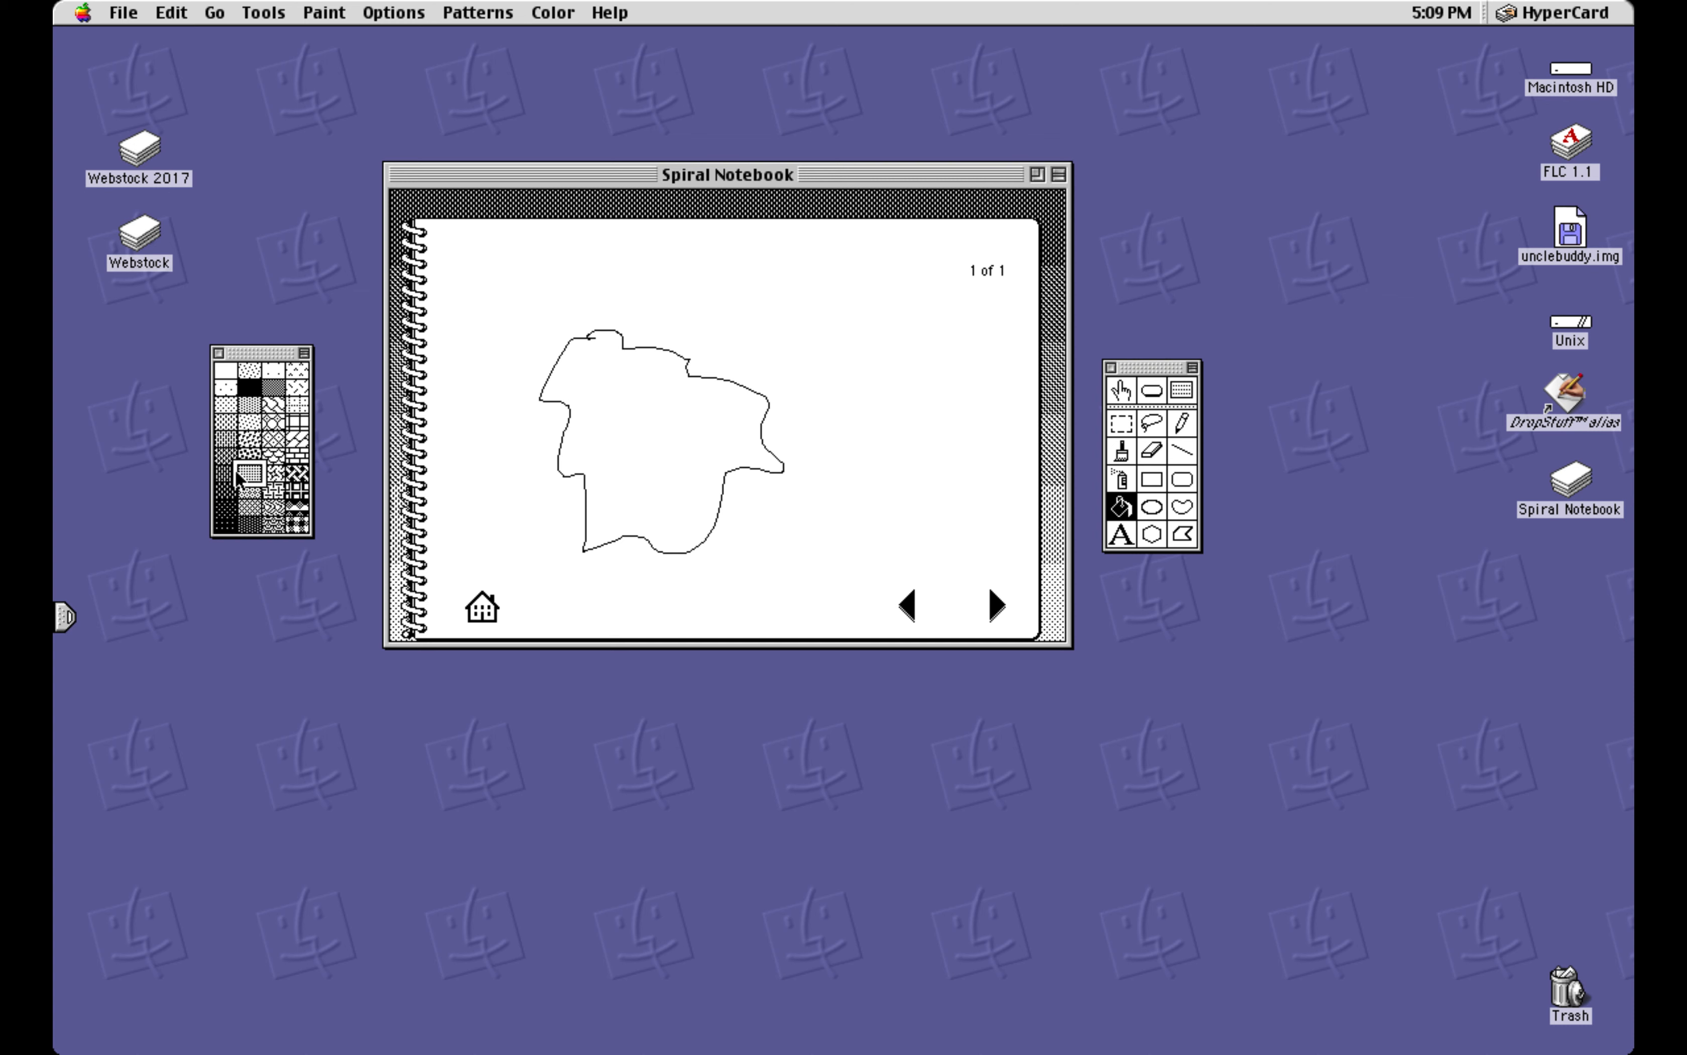
{"action": "left_click", "coordinate": [249, 494]}
{"action": "left_click", "coordinate": [253, 509]}
{"action": "left_click", "coordinate": [307, 523]}
{"action": "left_click", "coordinate": [703, 441]}
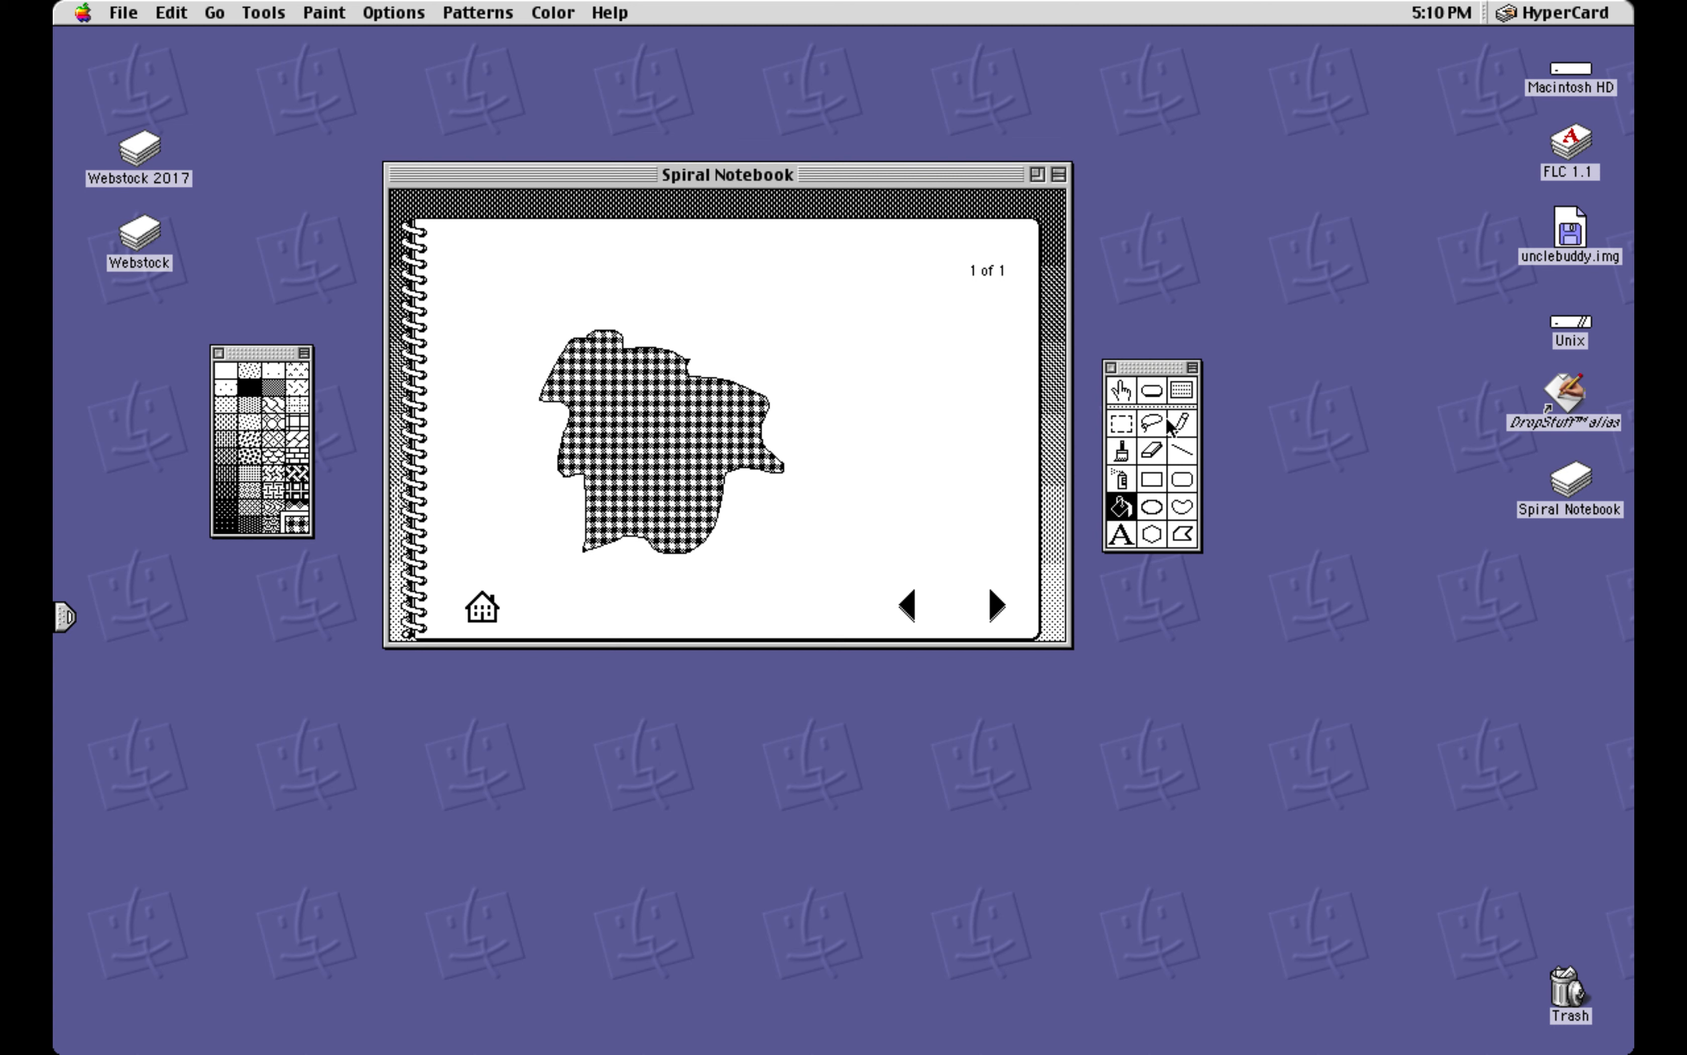
Add painted text above the patterned shape welcoming visitors to the owner's HyperHome, including the owner's first name
{"action": "left_click", "coordinate": [1121, 535]}
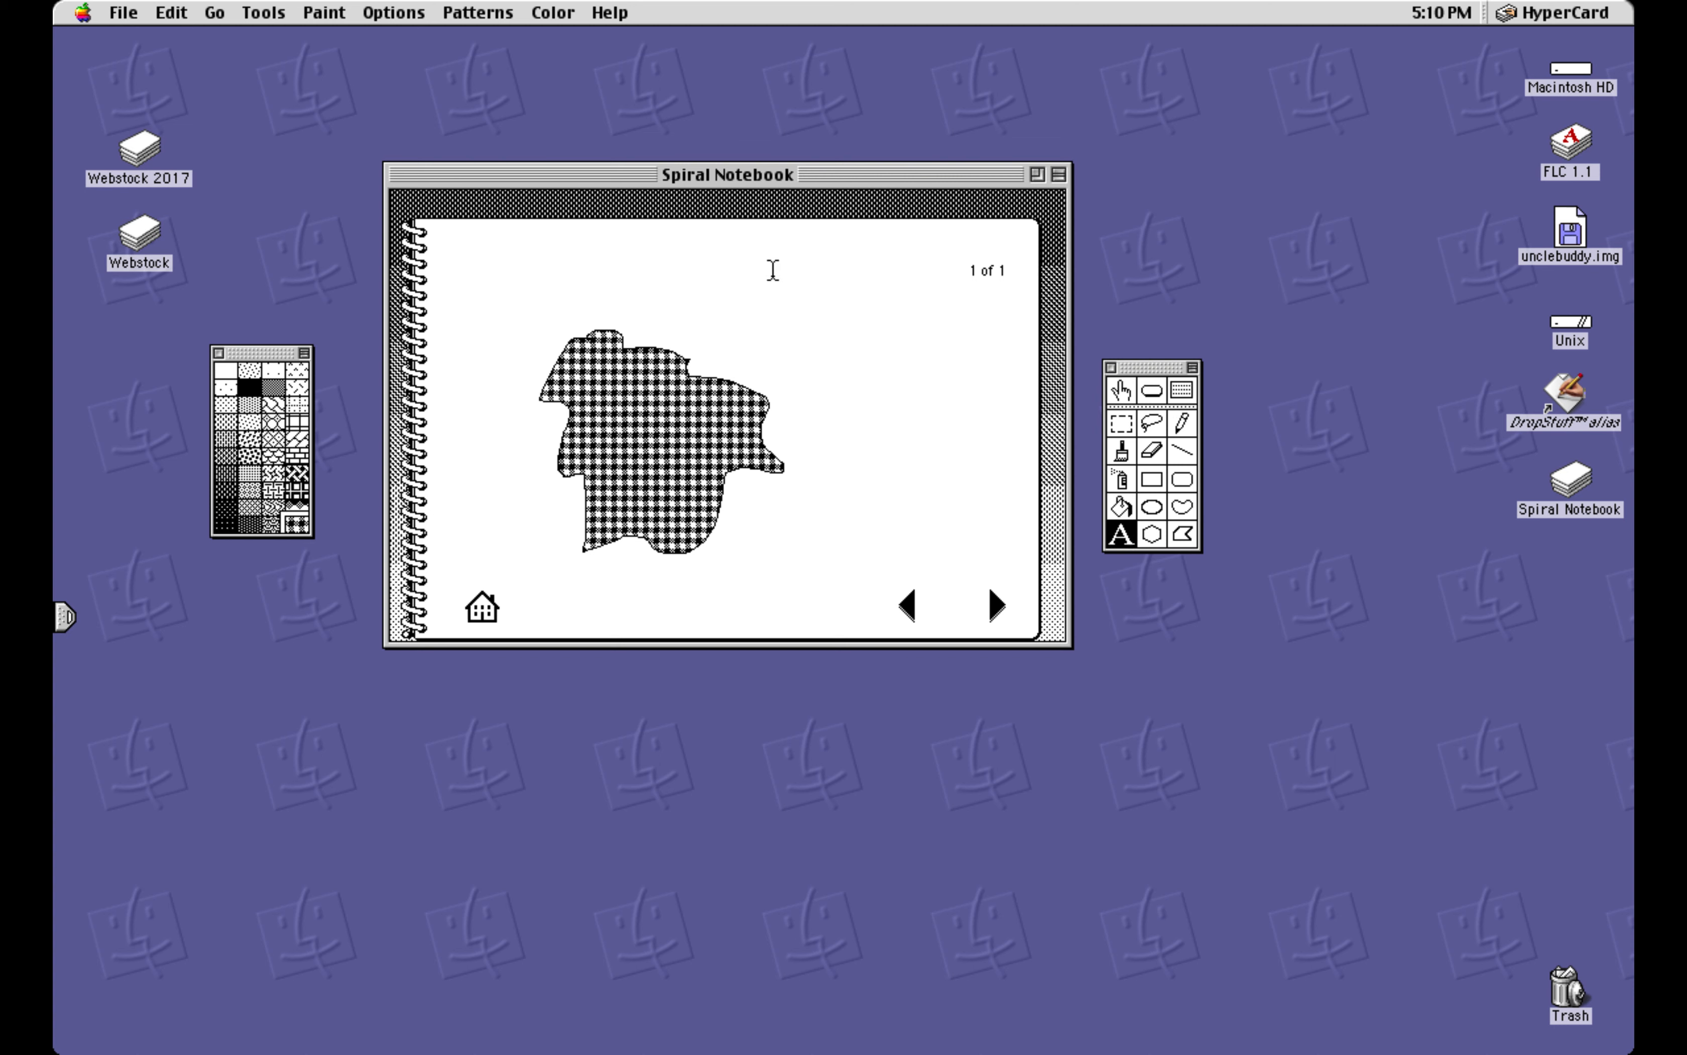
{"action": "left_click", "coordinate": [558, 256]}
{"action": "type", "text": "Welcome to Darius' HyperHome"}
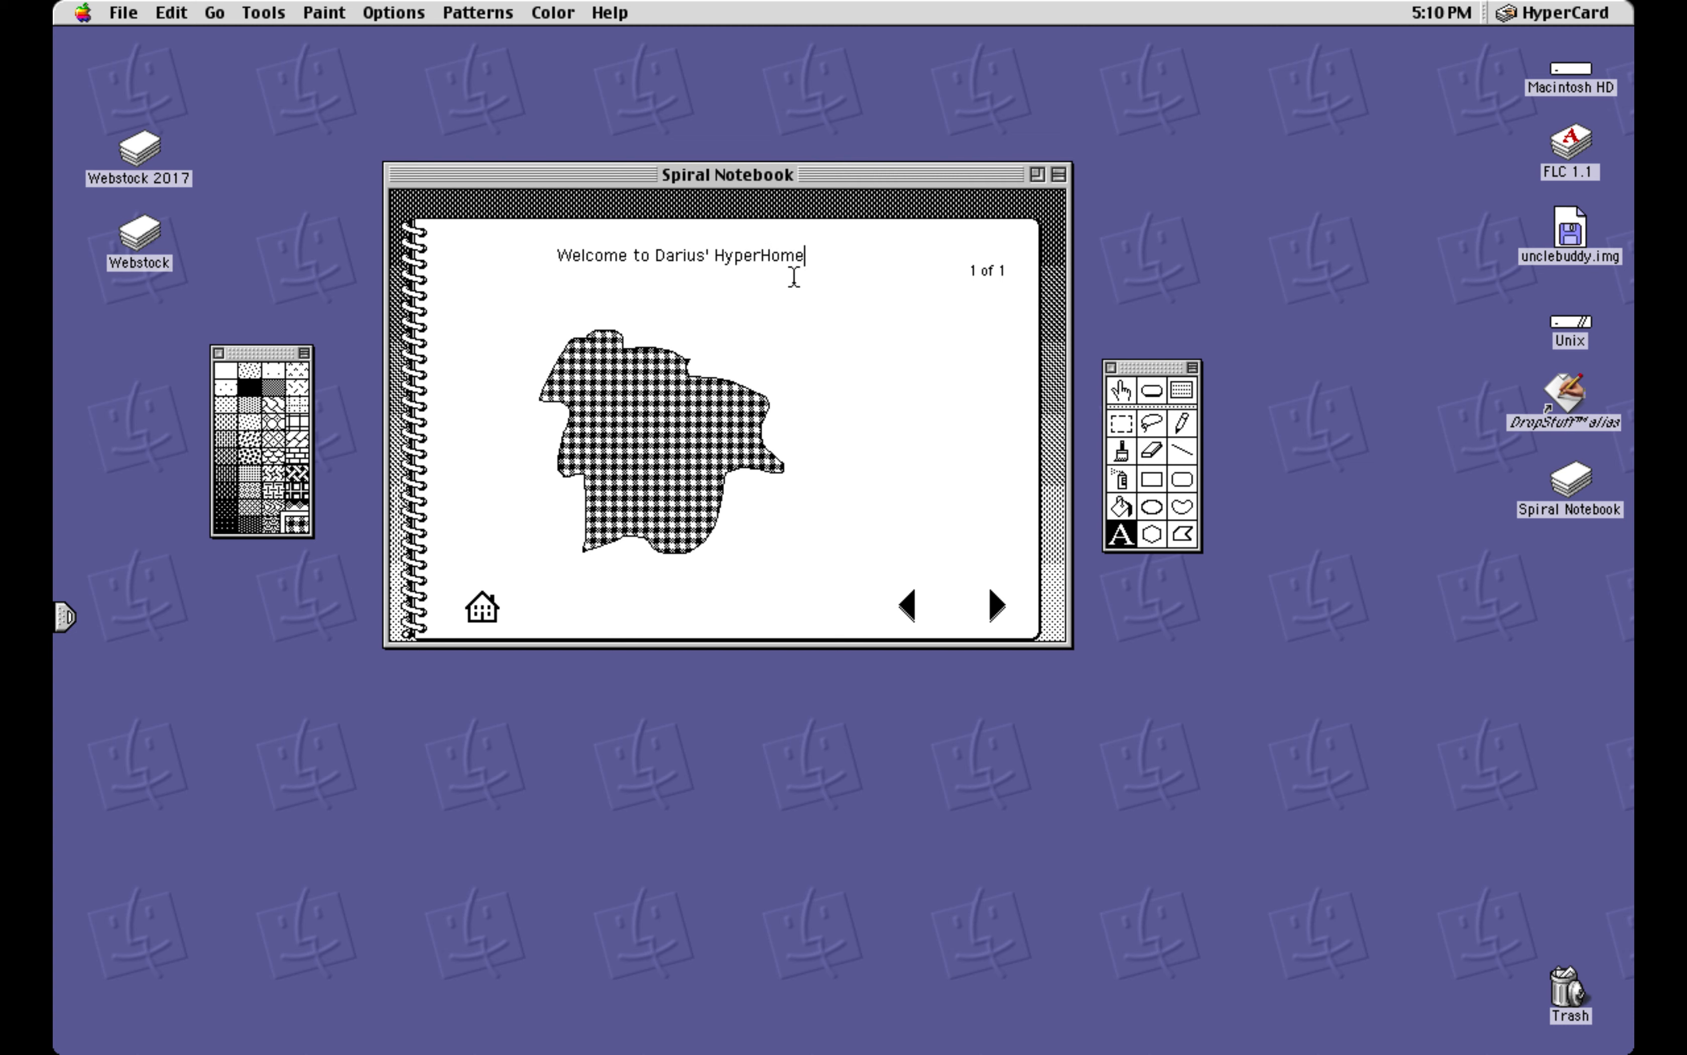
Try to select and remove the painted welcome text with Select All, the Browse and Field tools, and repeated undos
{"action": "key", "text": "super+a"}
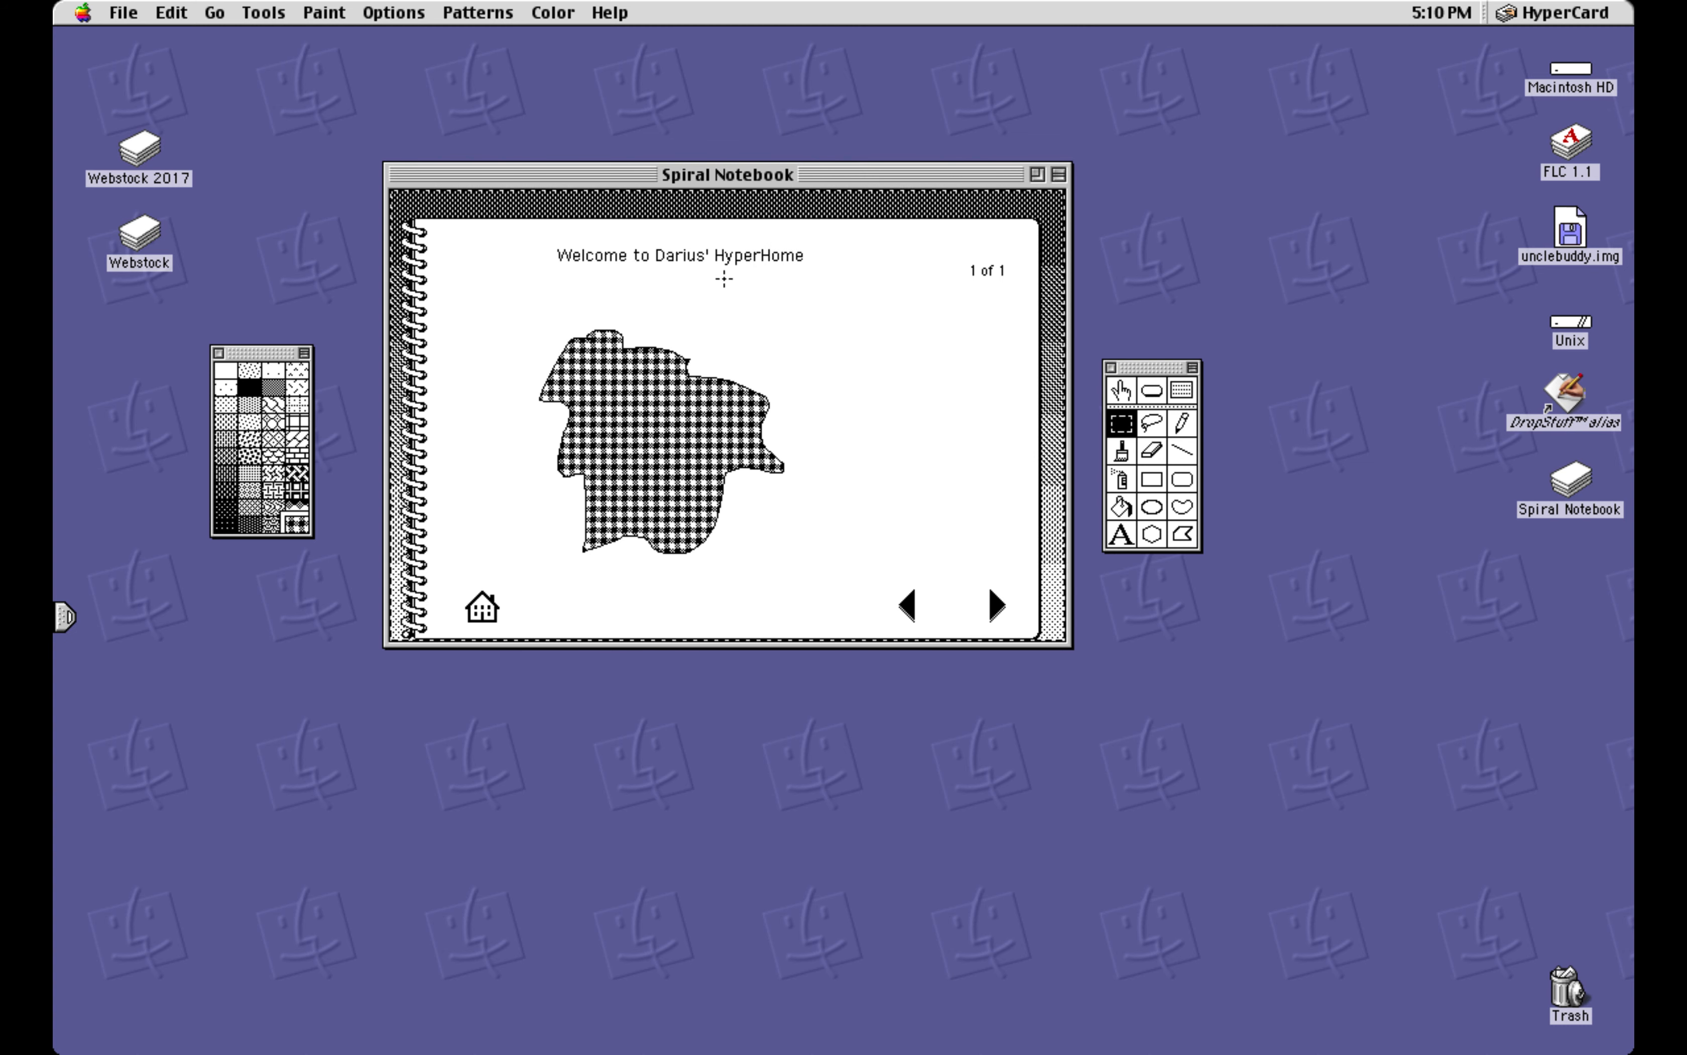
{"action": "key", "text": "super+z"}
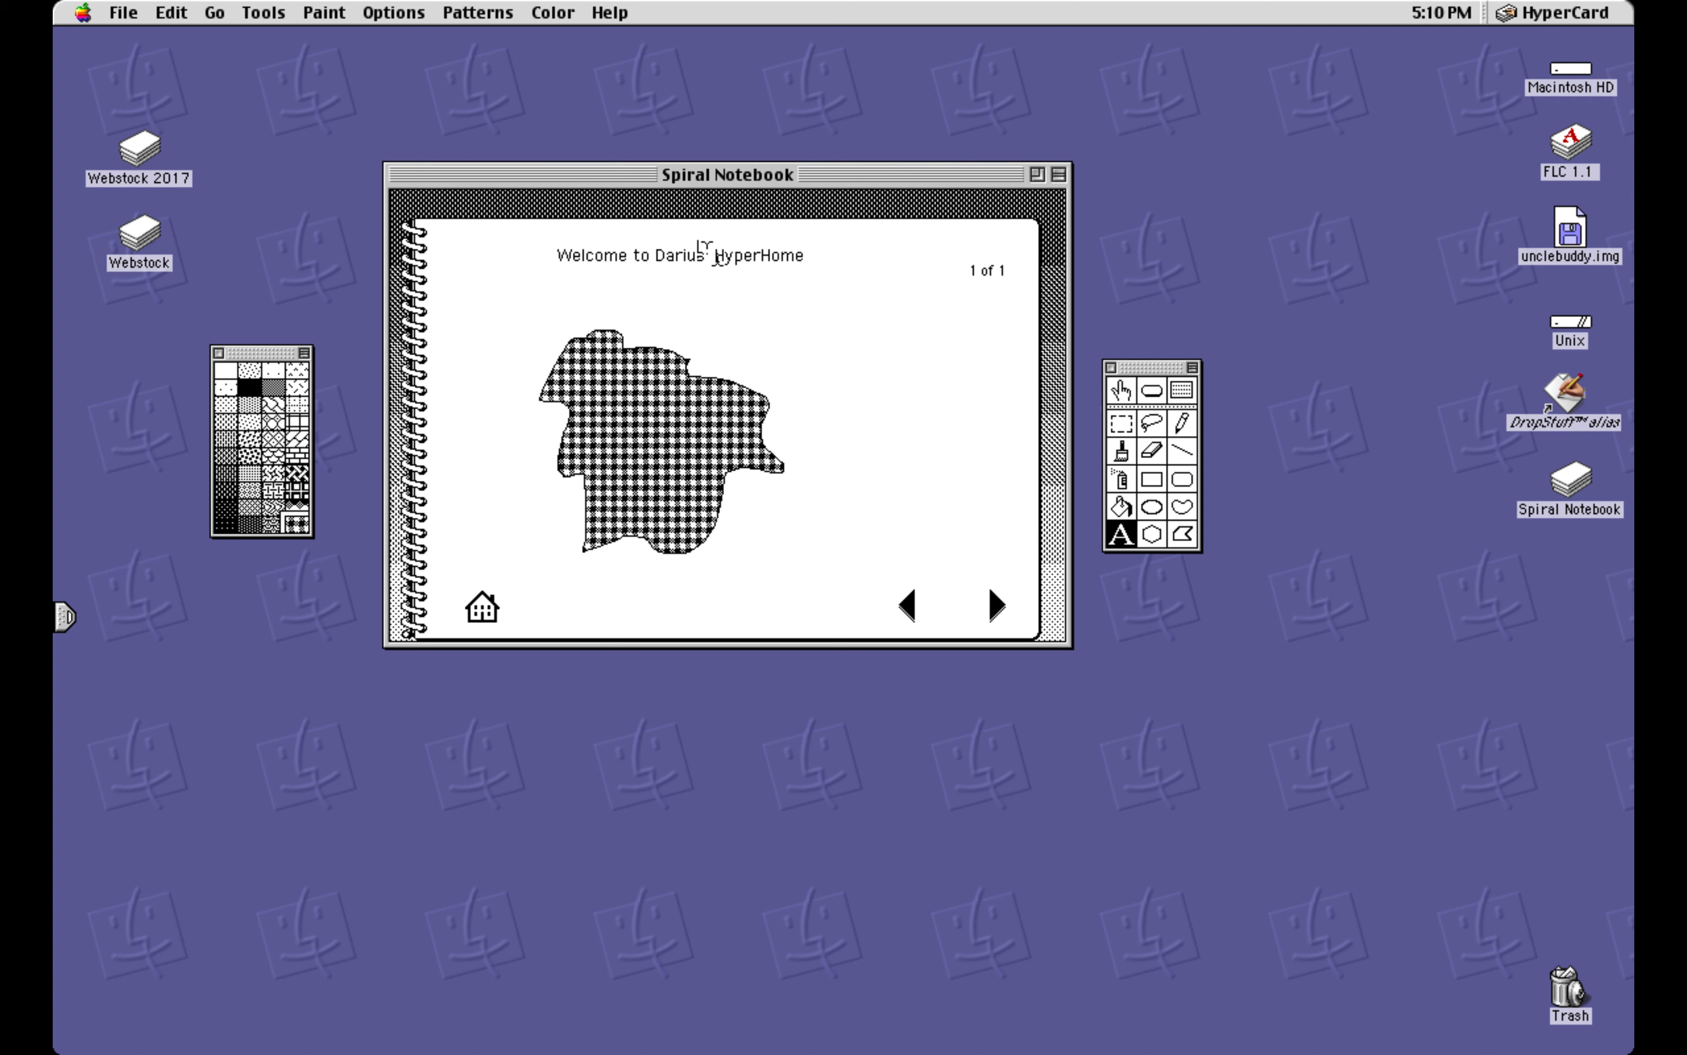
{"action": "key", "text": "super+z"}
{"action": "left_click", "coordinate": [1121, 390]}
{"action": "left_click_drag", "start_coordinate": [782, 253], "coordinate": [820, 272]}
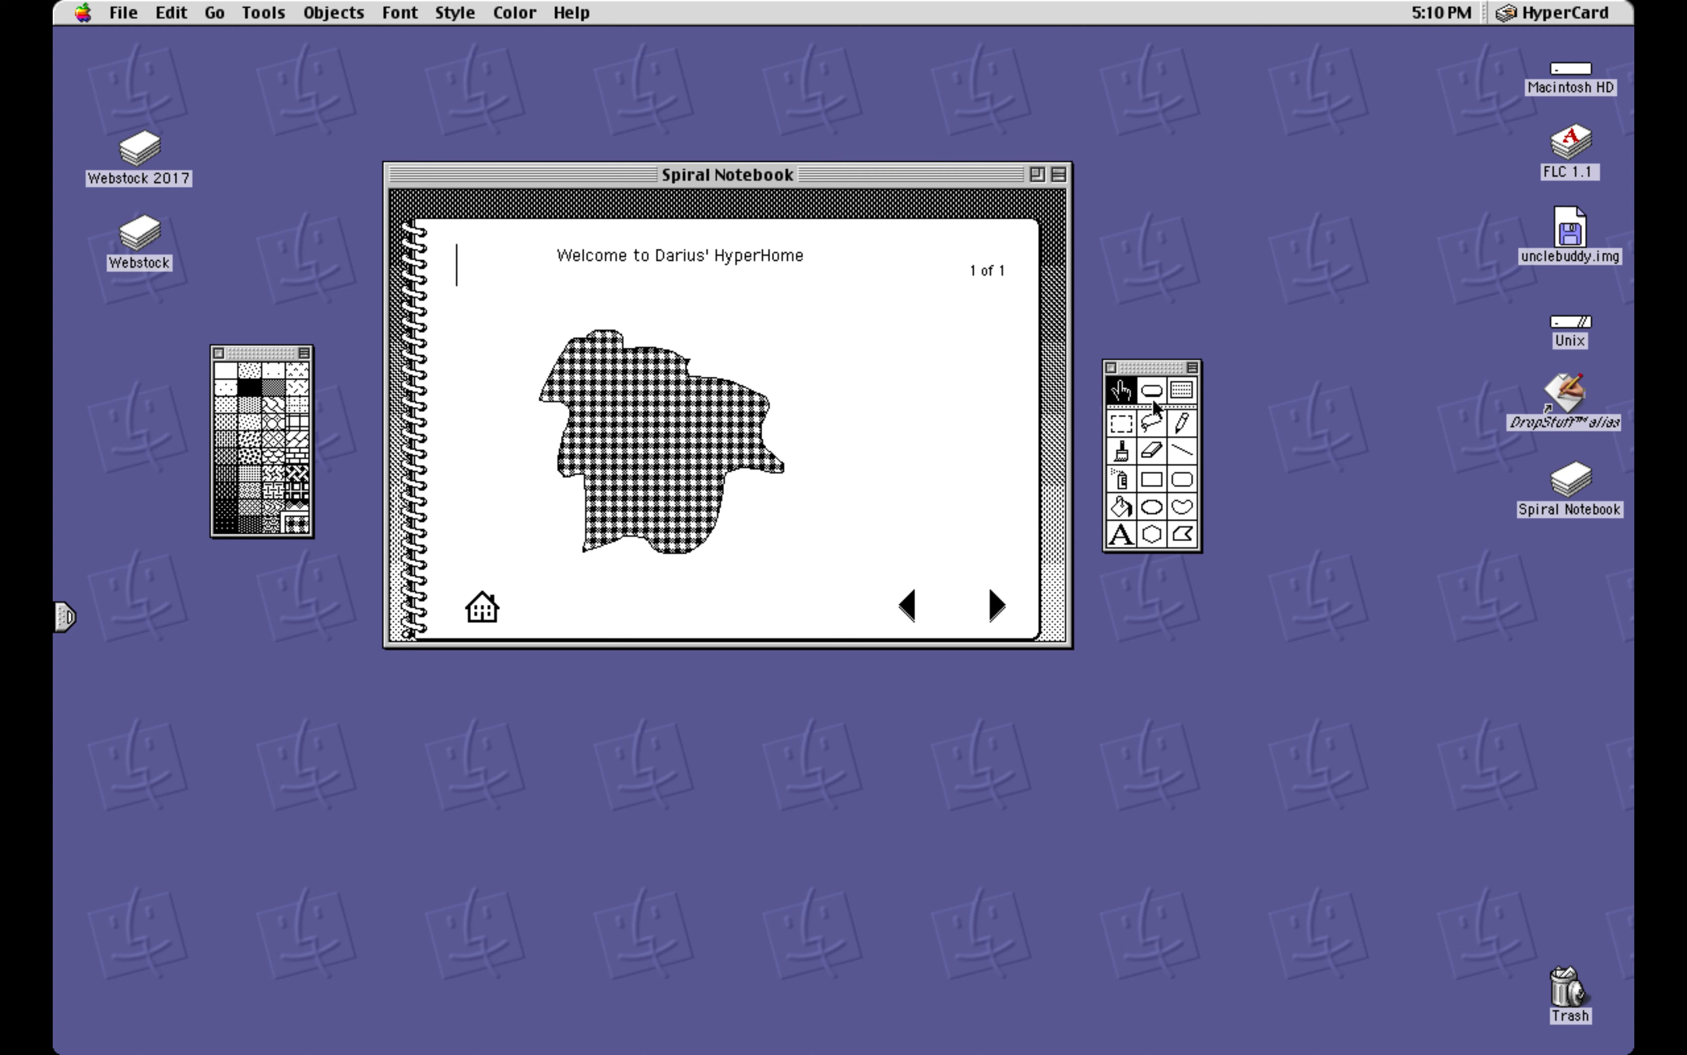
{"action": "left_click", "coordinate": [1178, 391]}
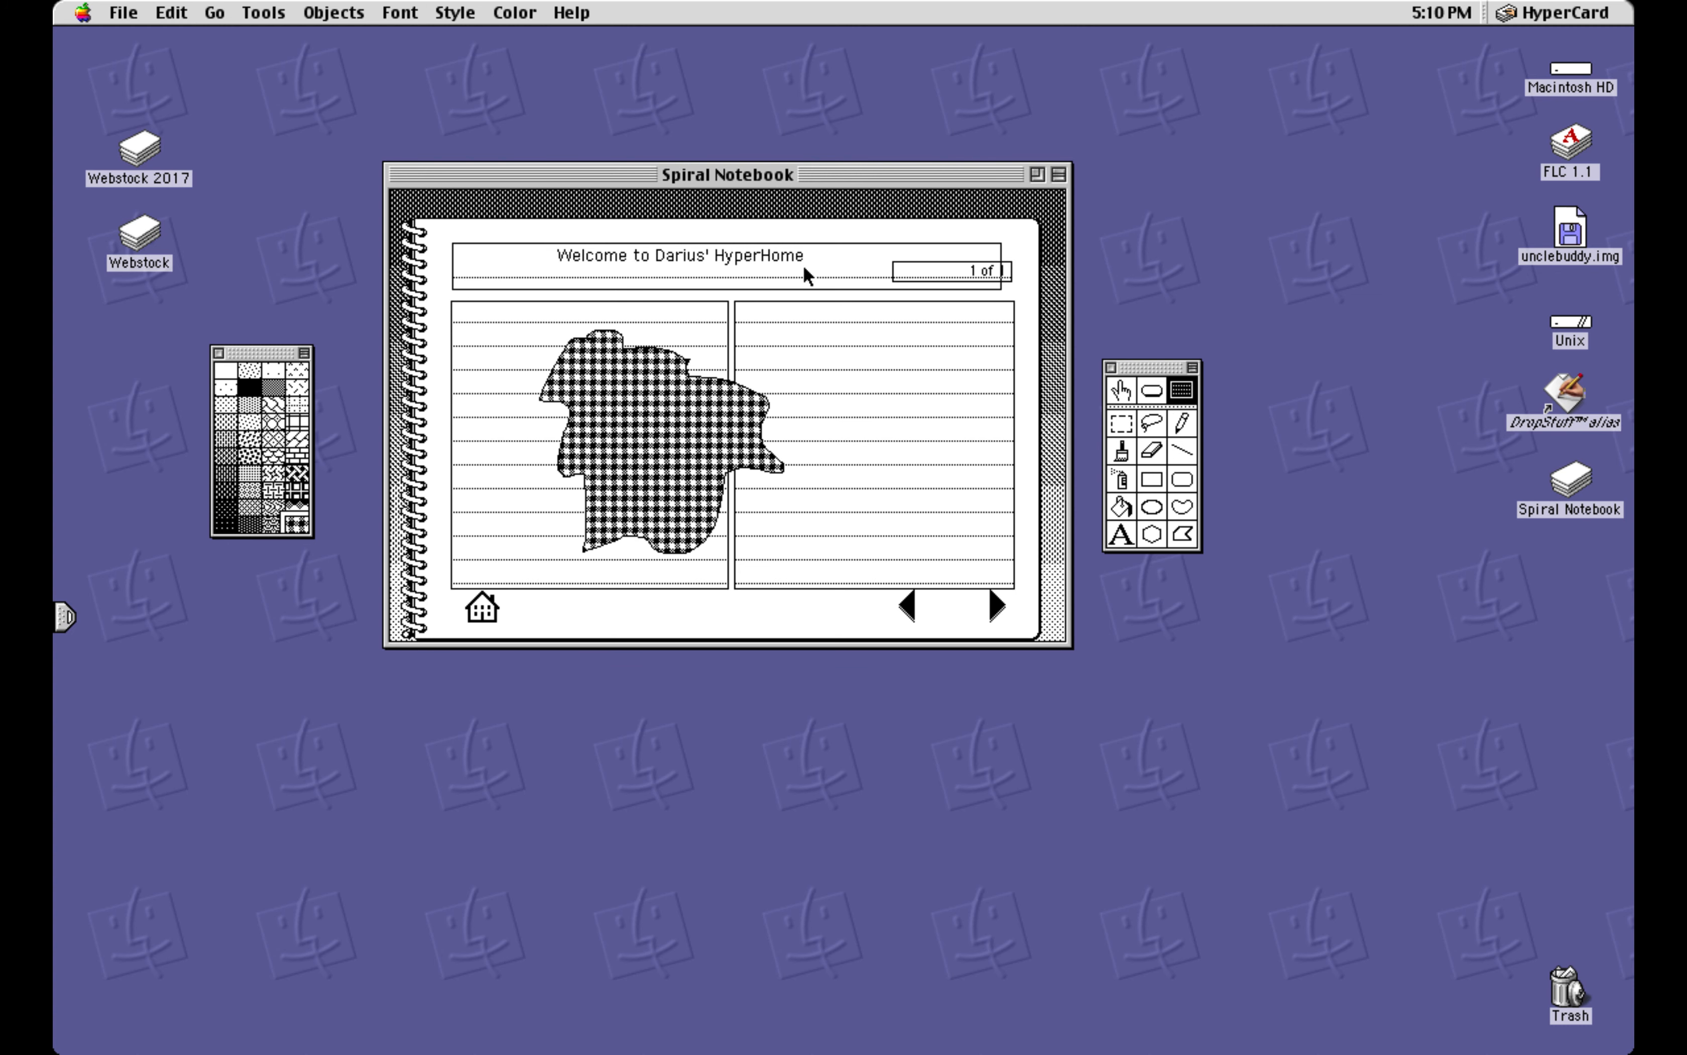
{"action": "left_click", "coordinate": [760, 251]}
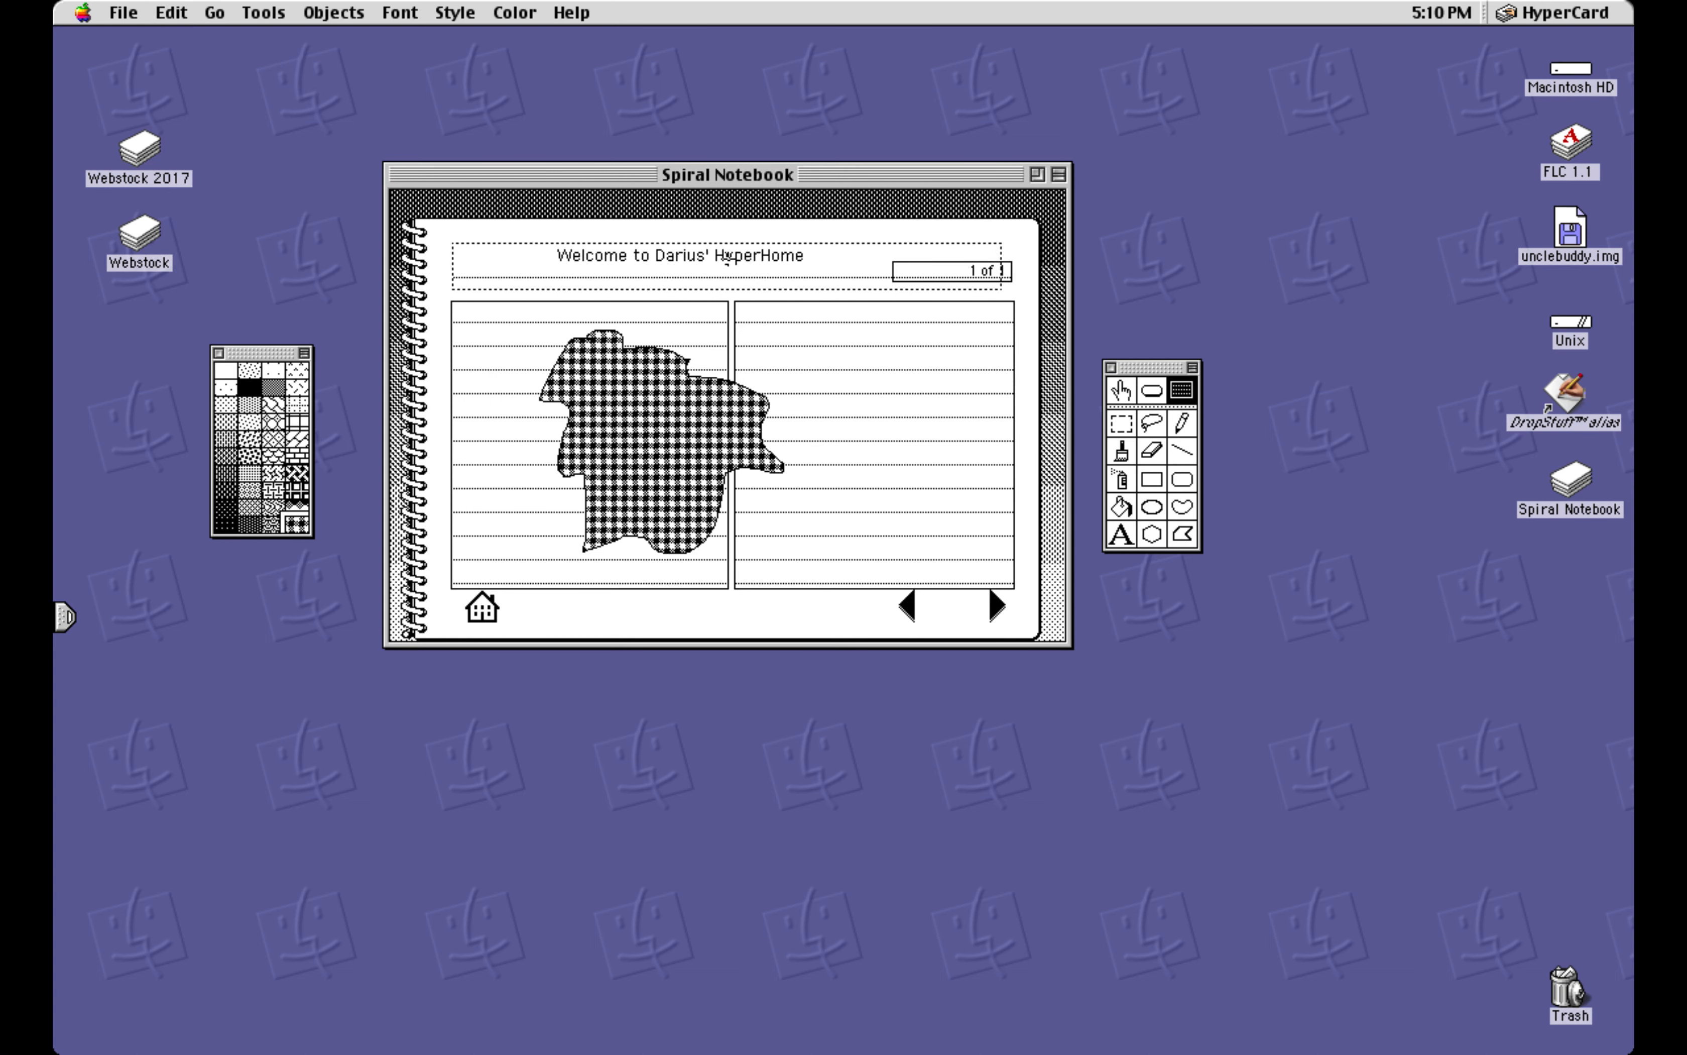
{"action": "left_click_drag", "start_coordinate": [728, 257], "coordinate": [754, 280]}
{"action": "key", "text": "super+z"}
{"action": "key", "text": "super+z"}
{"action": "key", "text": "super+z"}
{"action": "key", "text": "super+z"}
{"action": "key", "text": "super+z"}
{"action": "left_click", "coordinate": [1120, 390]}
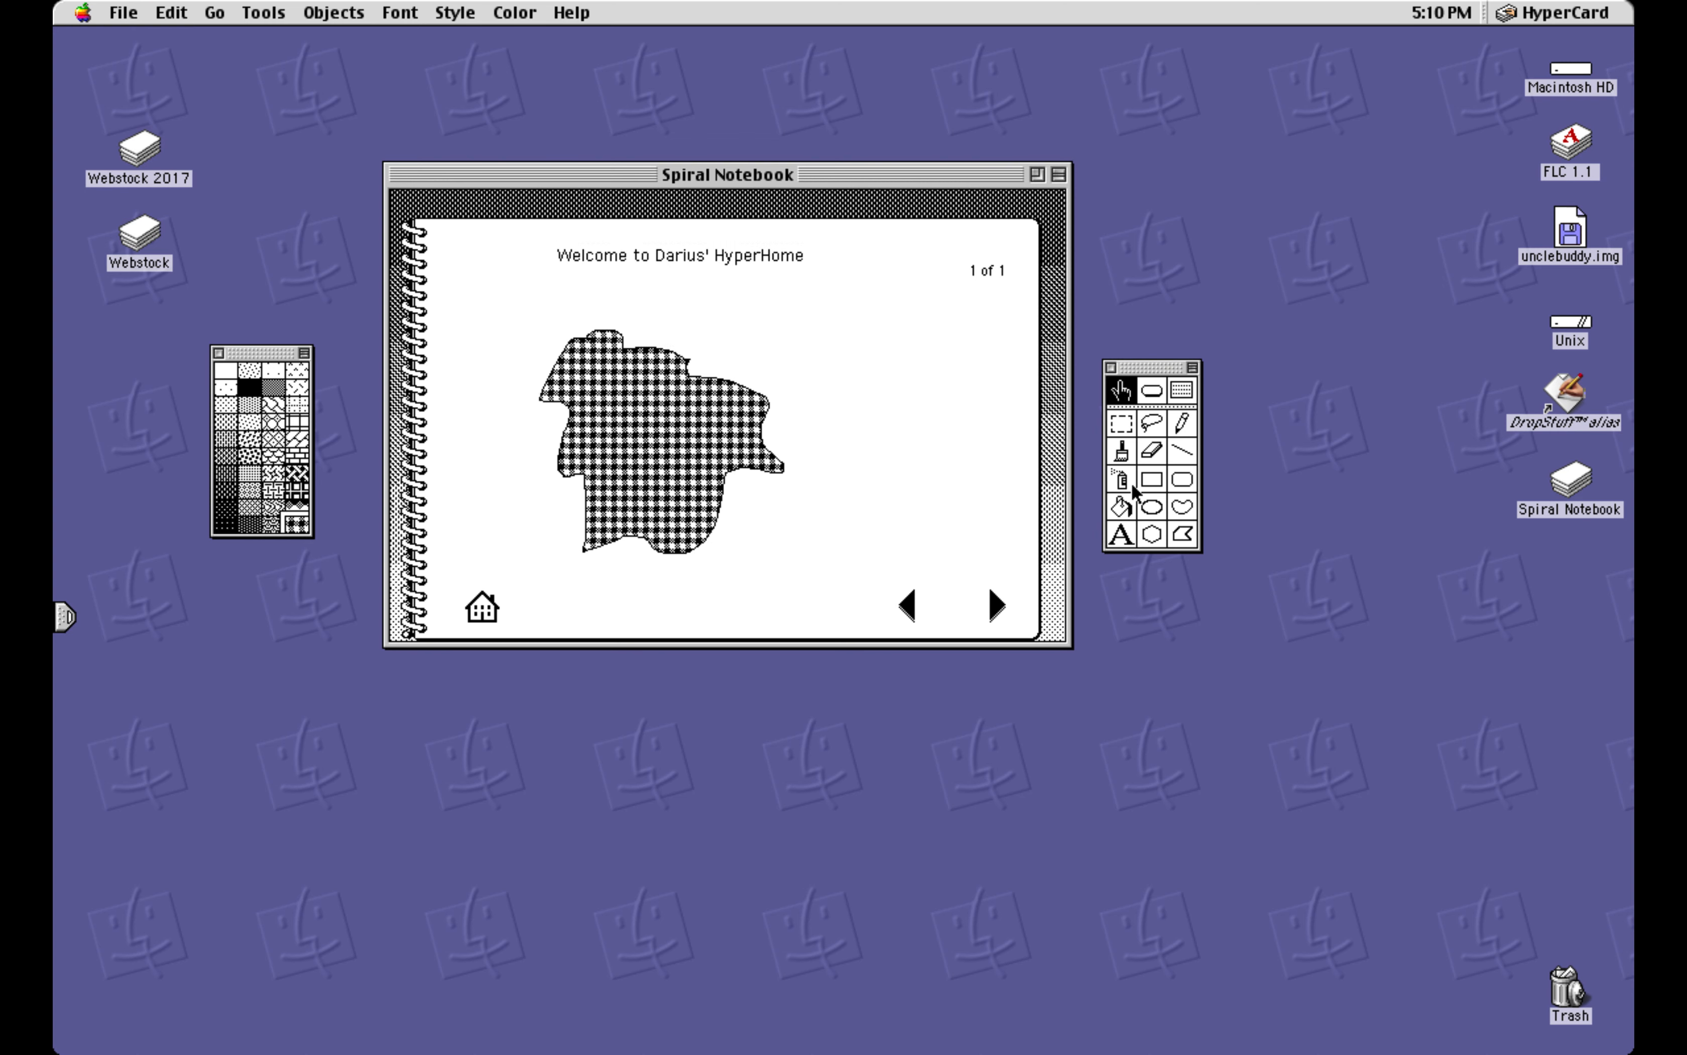
Erase the painted welcome text above the patterned shape with the Eraser tool
{"action": "left_click", "coordinate": [1150, 461]}
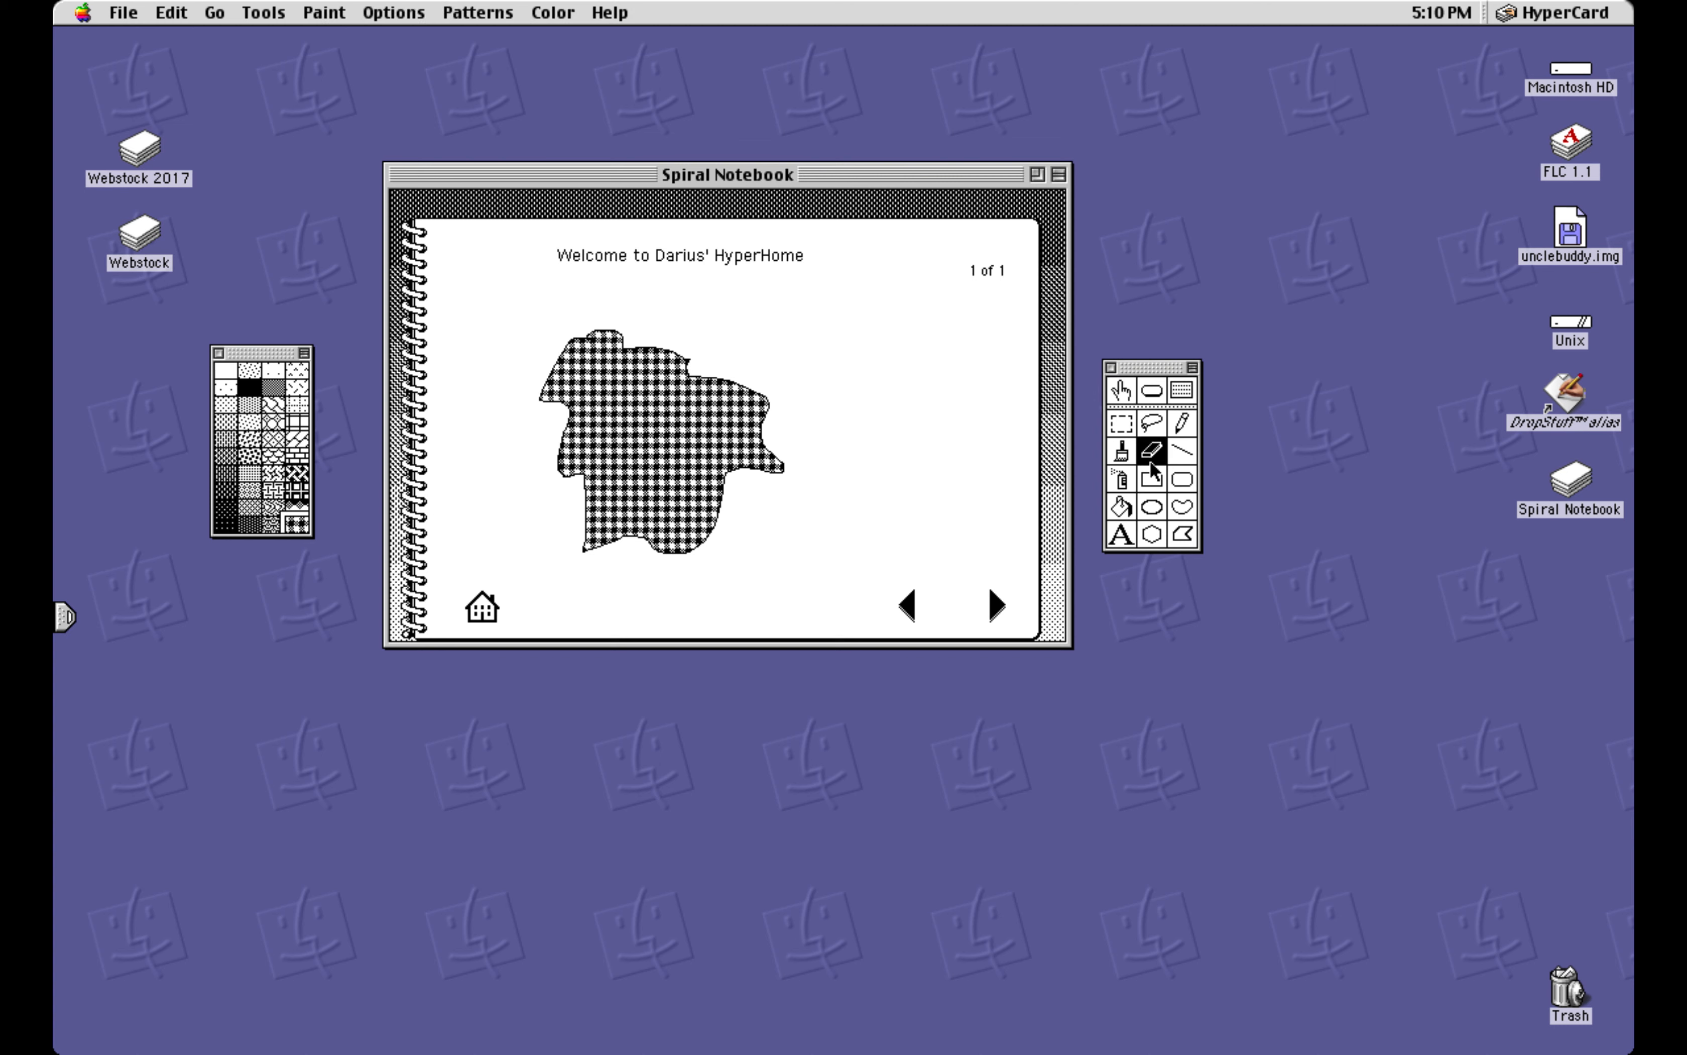
{"action": "mouse_move", "coordinate": [748, 274]}
{"action": "left_mouse_down"}
{"action": "mouse_move", "coordinate": [693, 253]}
{"action": "mouse_move", "coordinate": [690, 268]}
{"action": "mouse_move", "coordinate": [562, 256]}
{"action": "left_mouse_up"}
{"action": "mouse_move", "coordinate": [782, 247]}
{"action": "left_mouse_down"}
{"action": "mouse_move", "coordinate": [813, 253]}
{"action": "mouse_move", "coordinate": [753, 268]}
{"action": "left_mouse_up"}
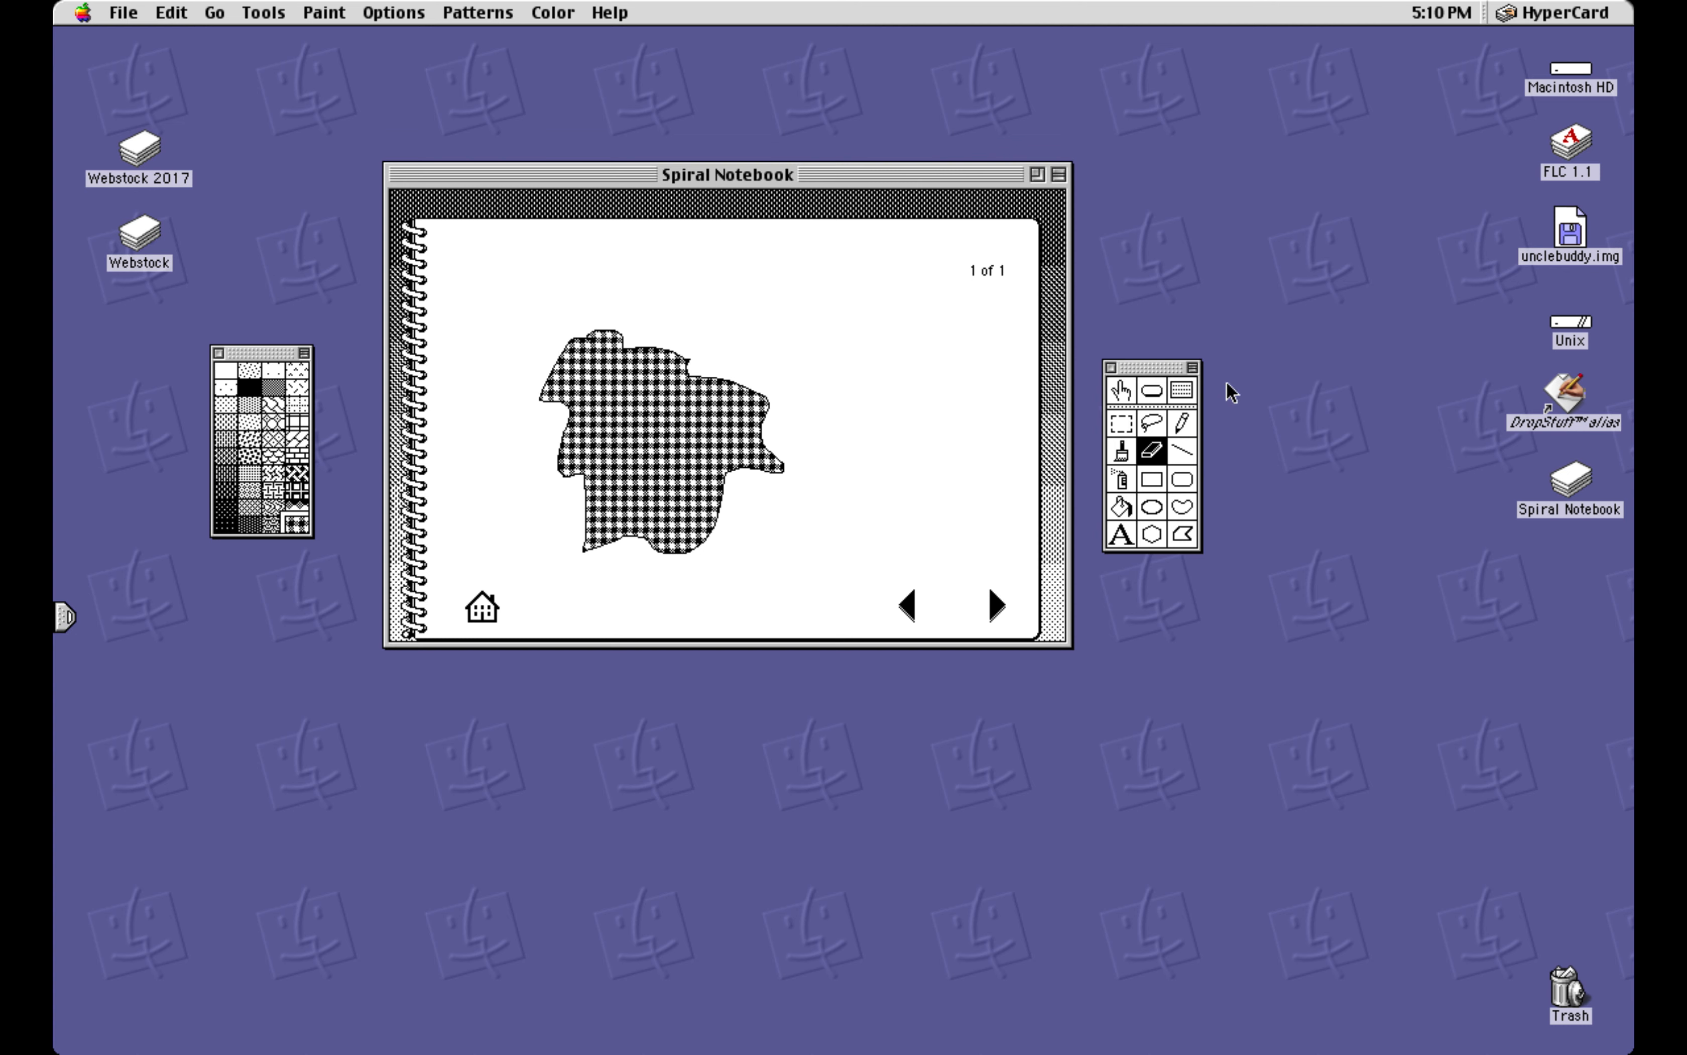
Set the style of the Title background field to Shadow in its field info
{"action": "left_click", "coordinate": [1183, 391]}
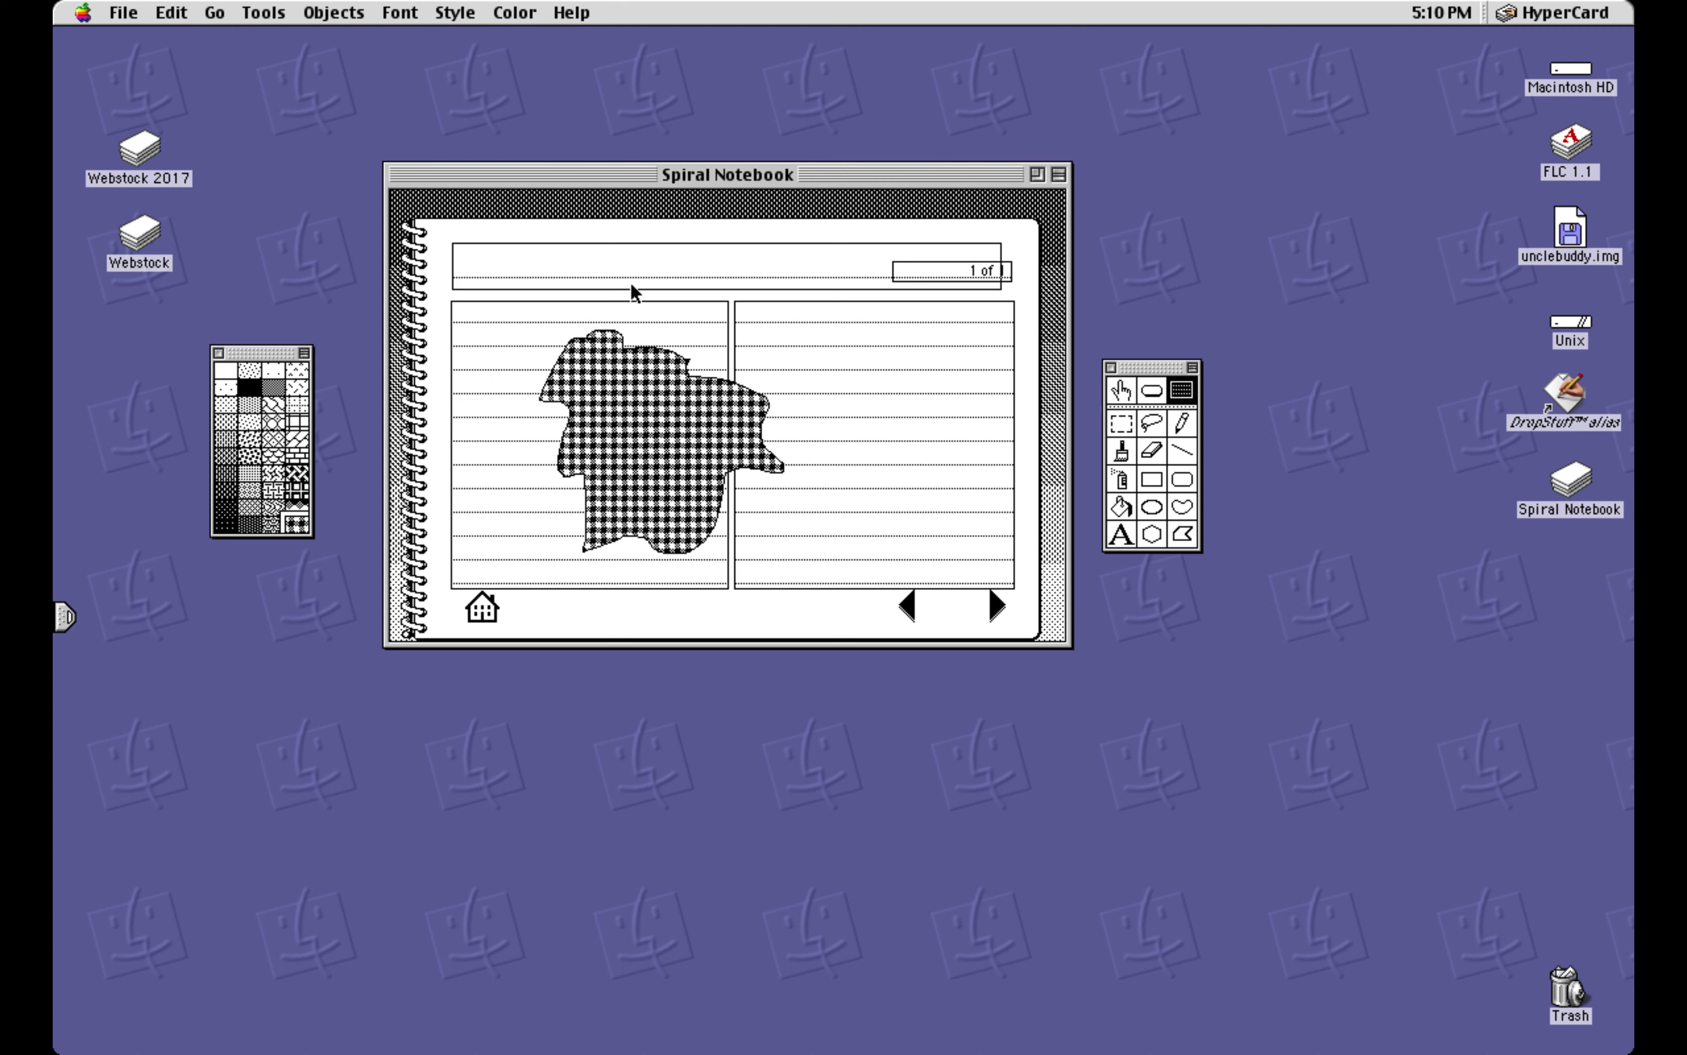
{"action": "double_click", "coordinate": [580, 258]}
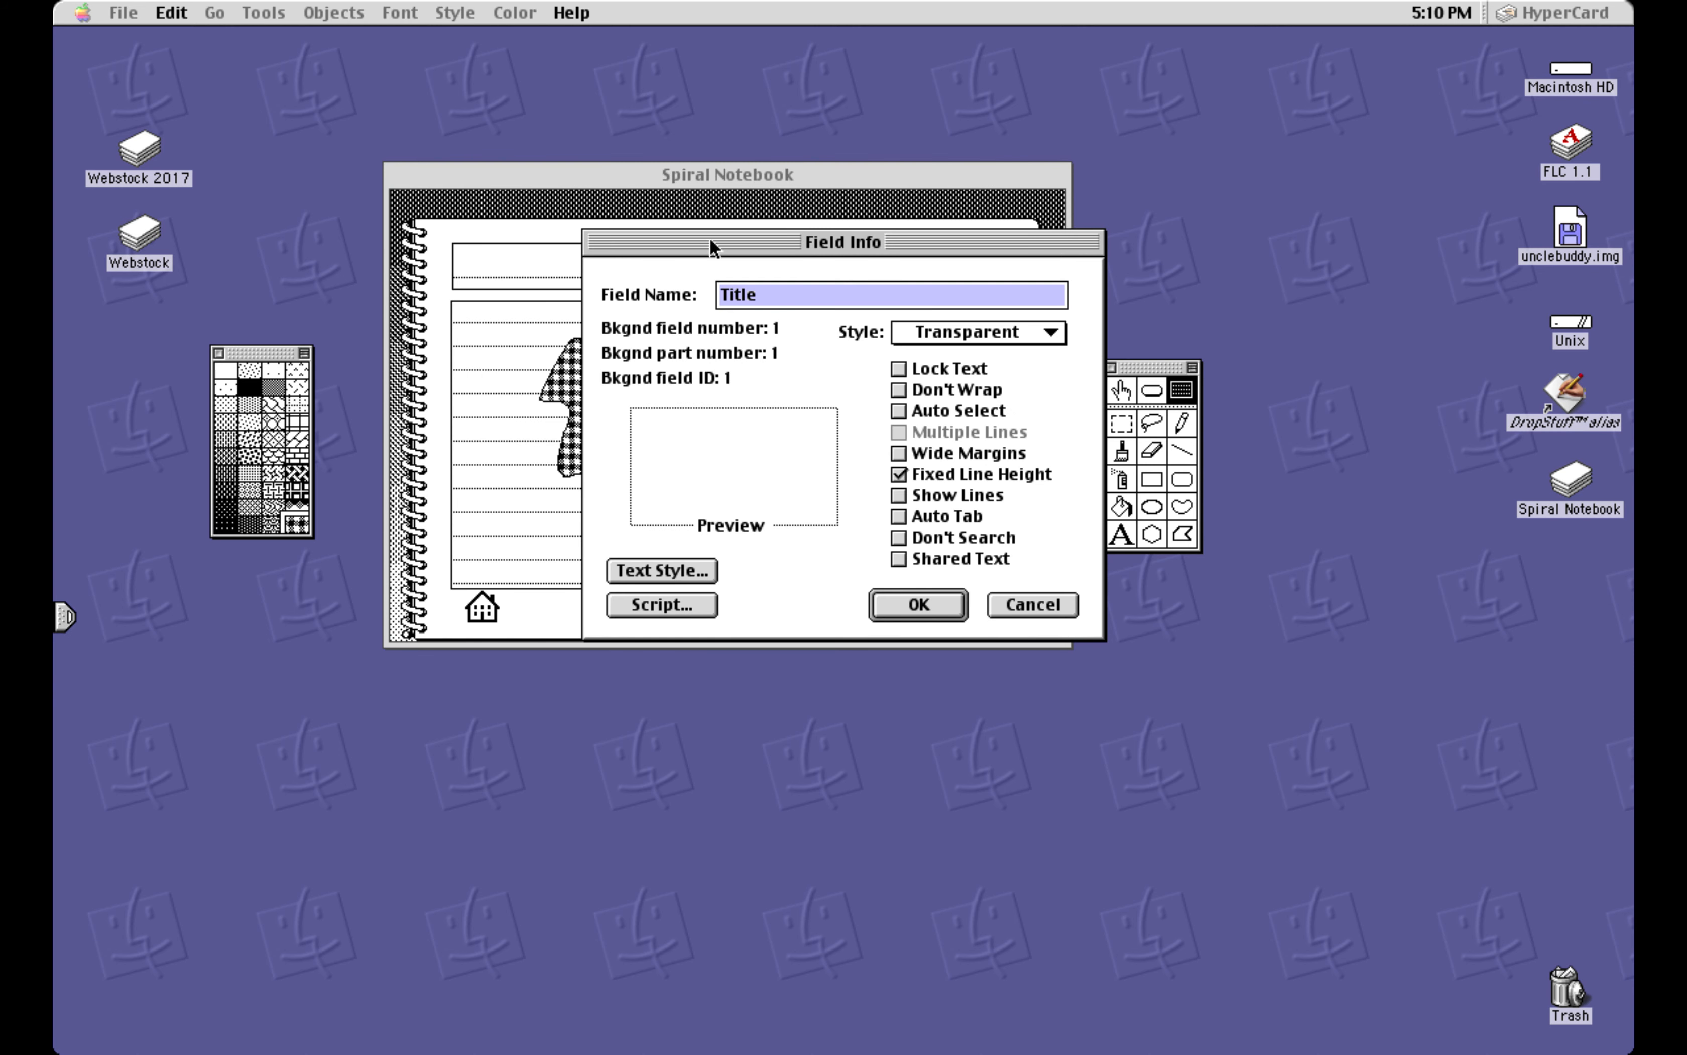
{"action": "left_click", "coordinate": [783, 296]}
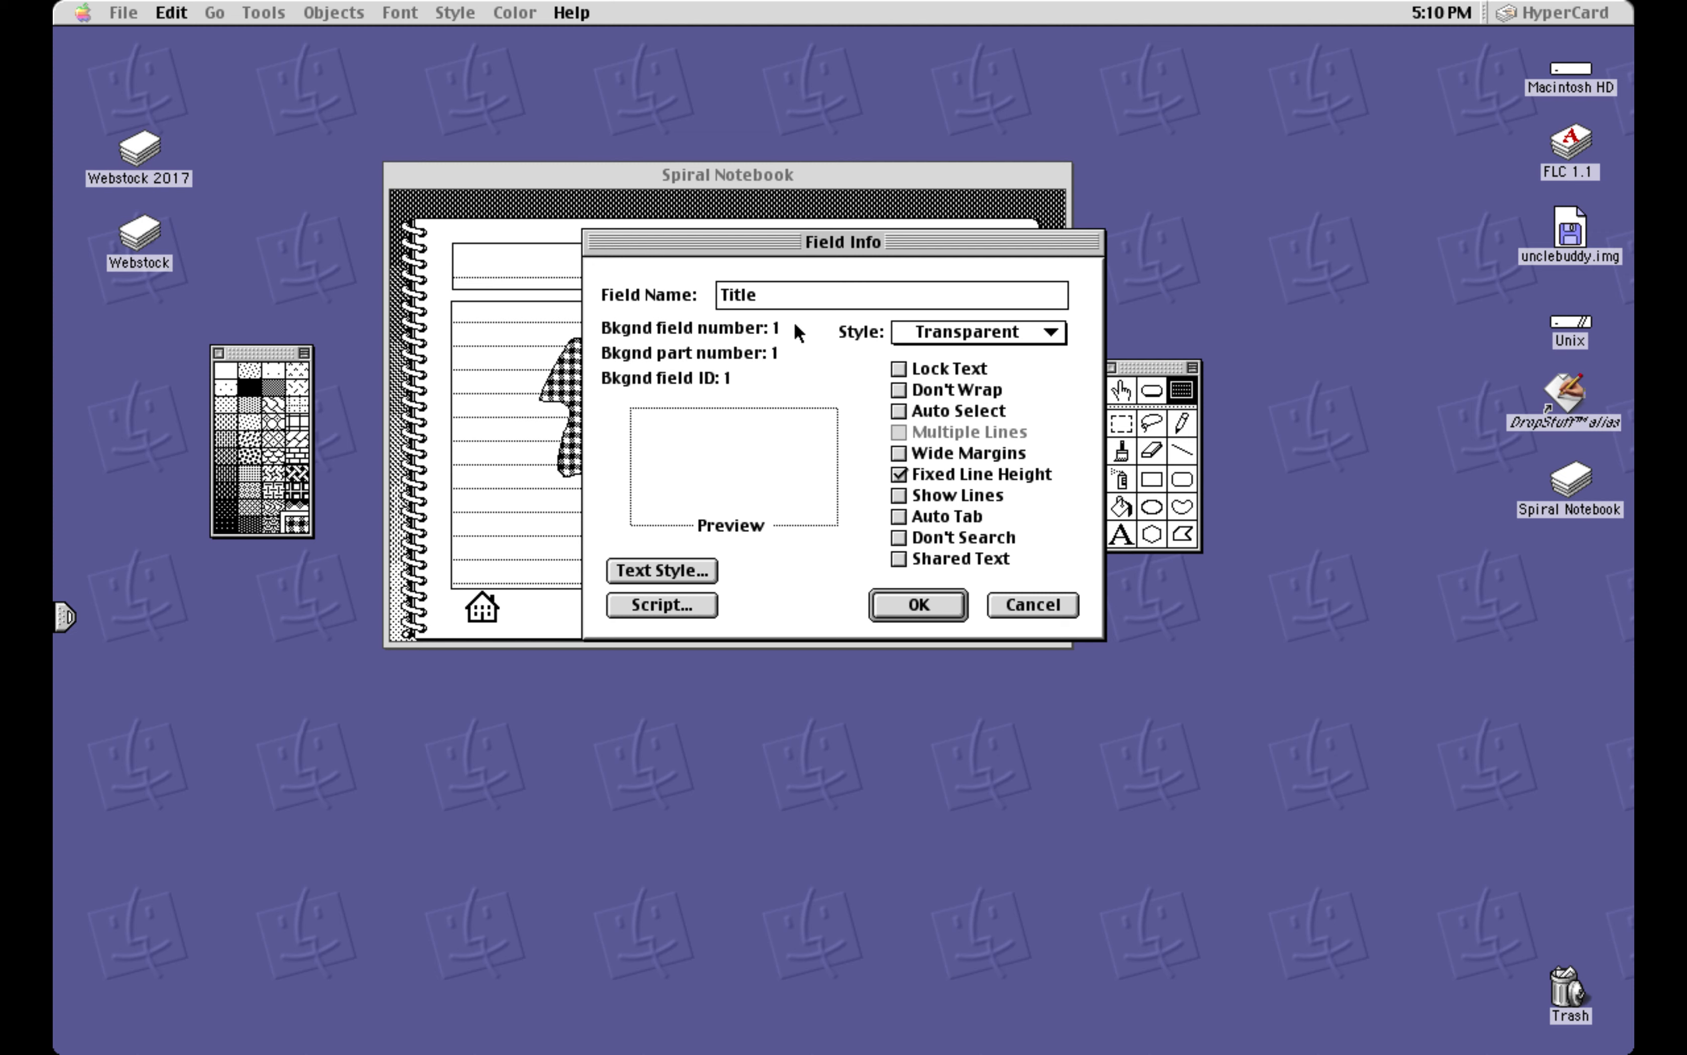
{"action": "left_click_drag", "start_coordinate": [903, 332], "coordinate": [940, 398]}
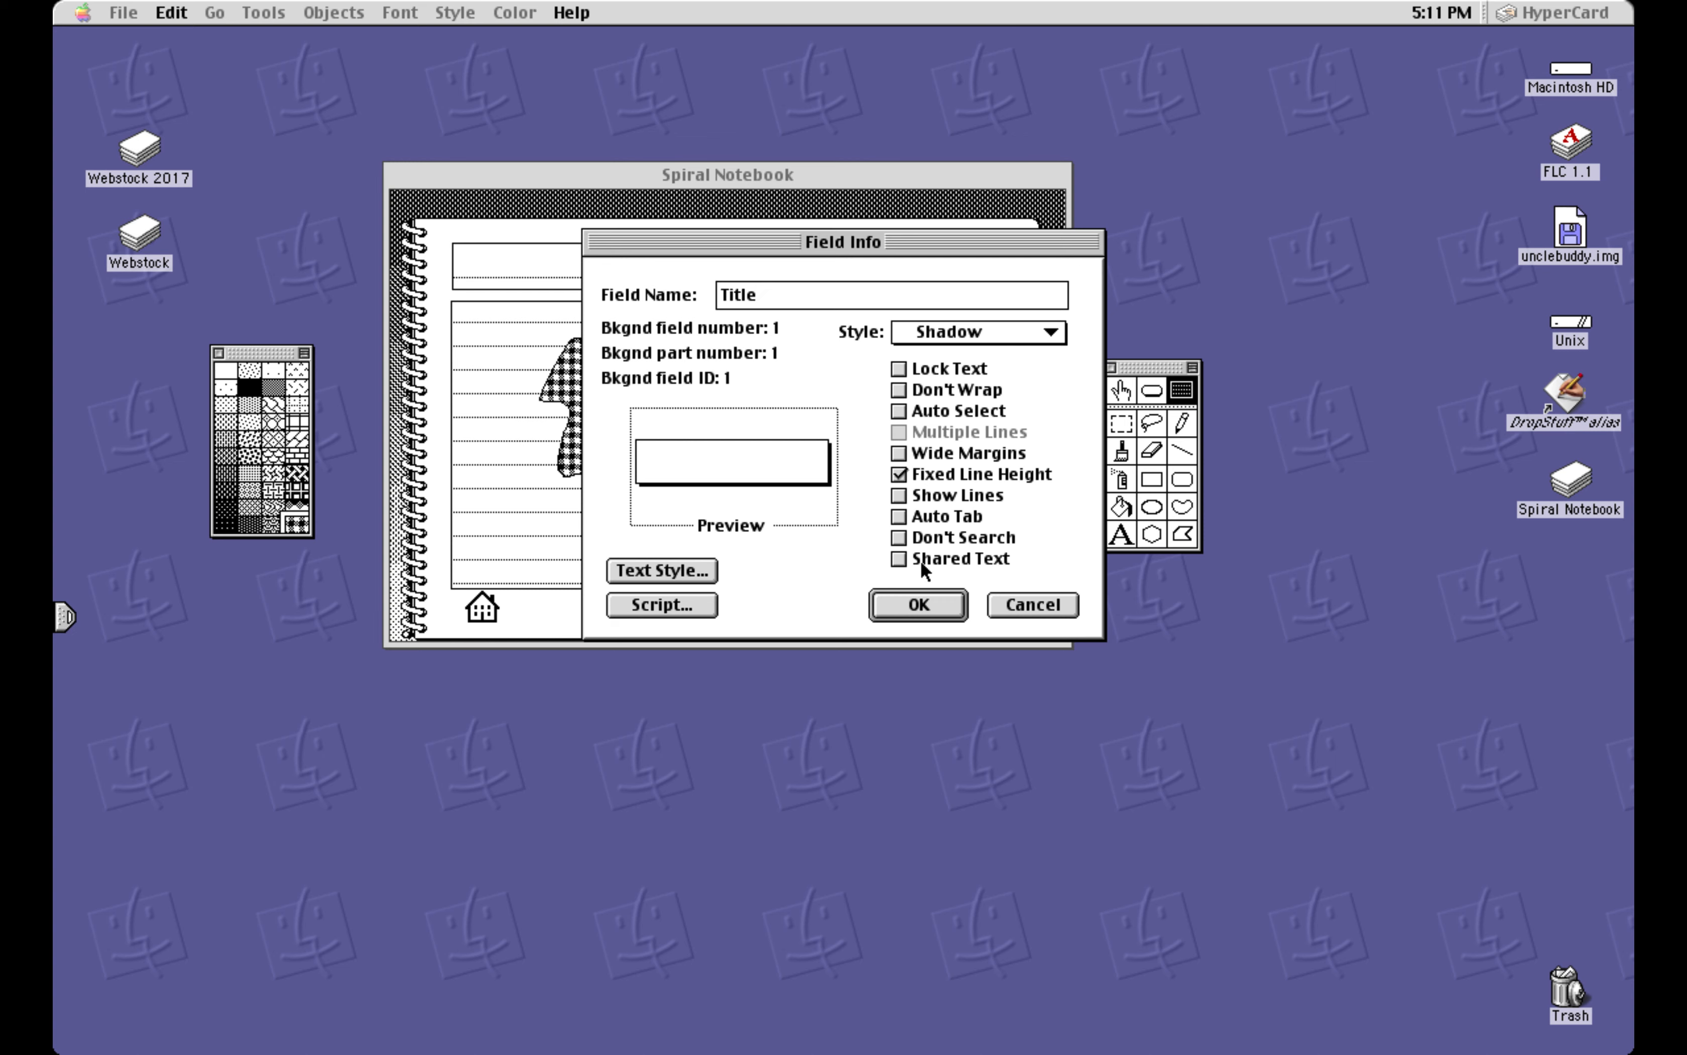
{"action": "left_click", "coordinate": [918, 600]}
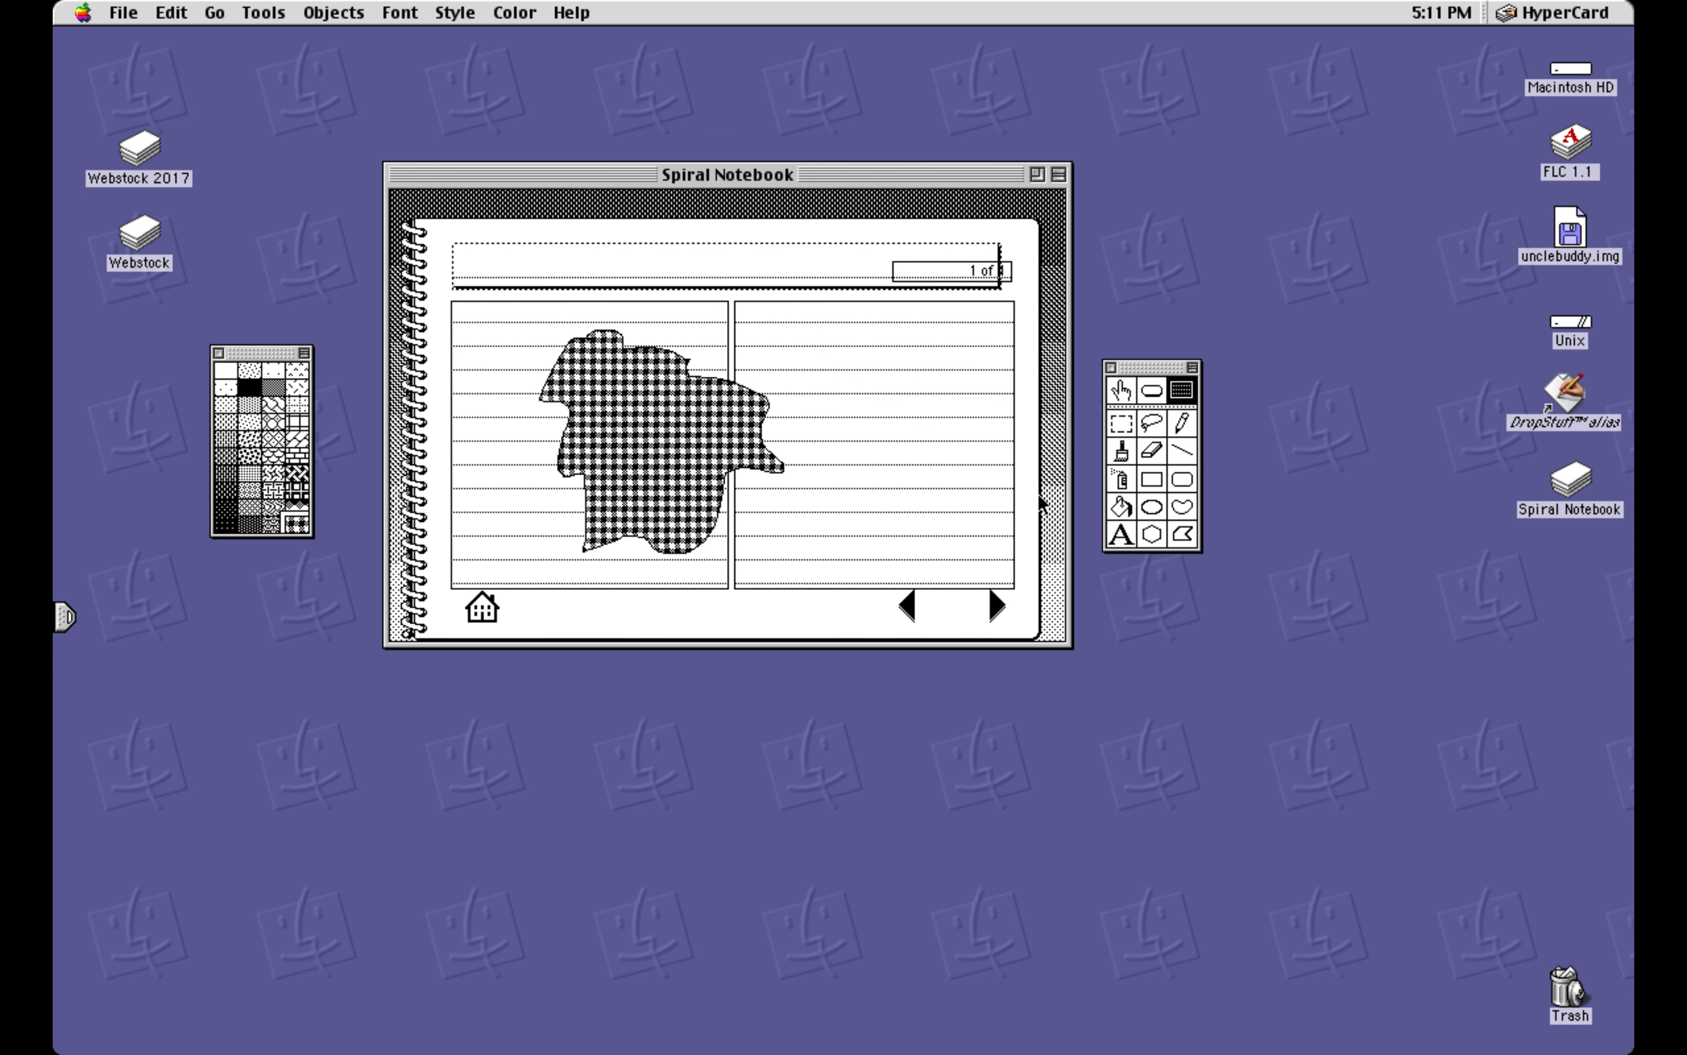
Fill the Title field with a welcome to the owner's Hyperhome, including the owner's first name
{"action": "left_click", "coordinate": [1121, 390]}
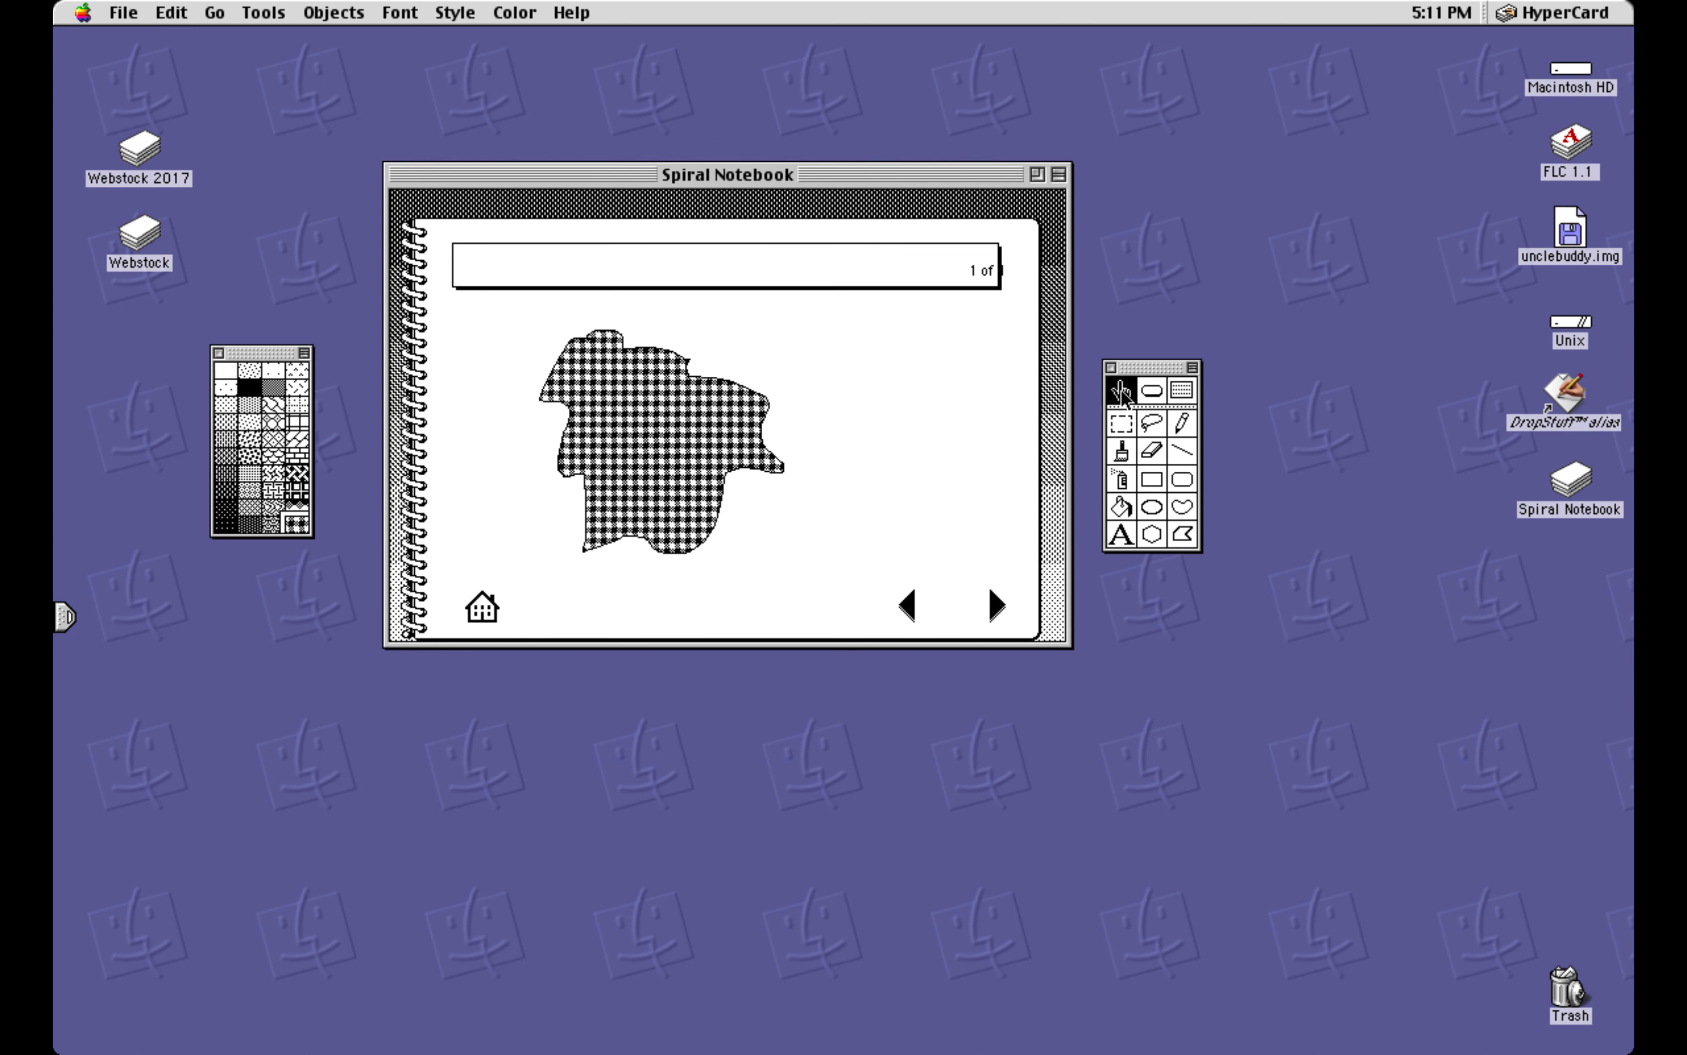
{"action": "left_click", "coordinate": [838, 262]}
{"action": "type", "text": "Welcome to "}
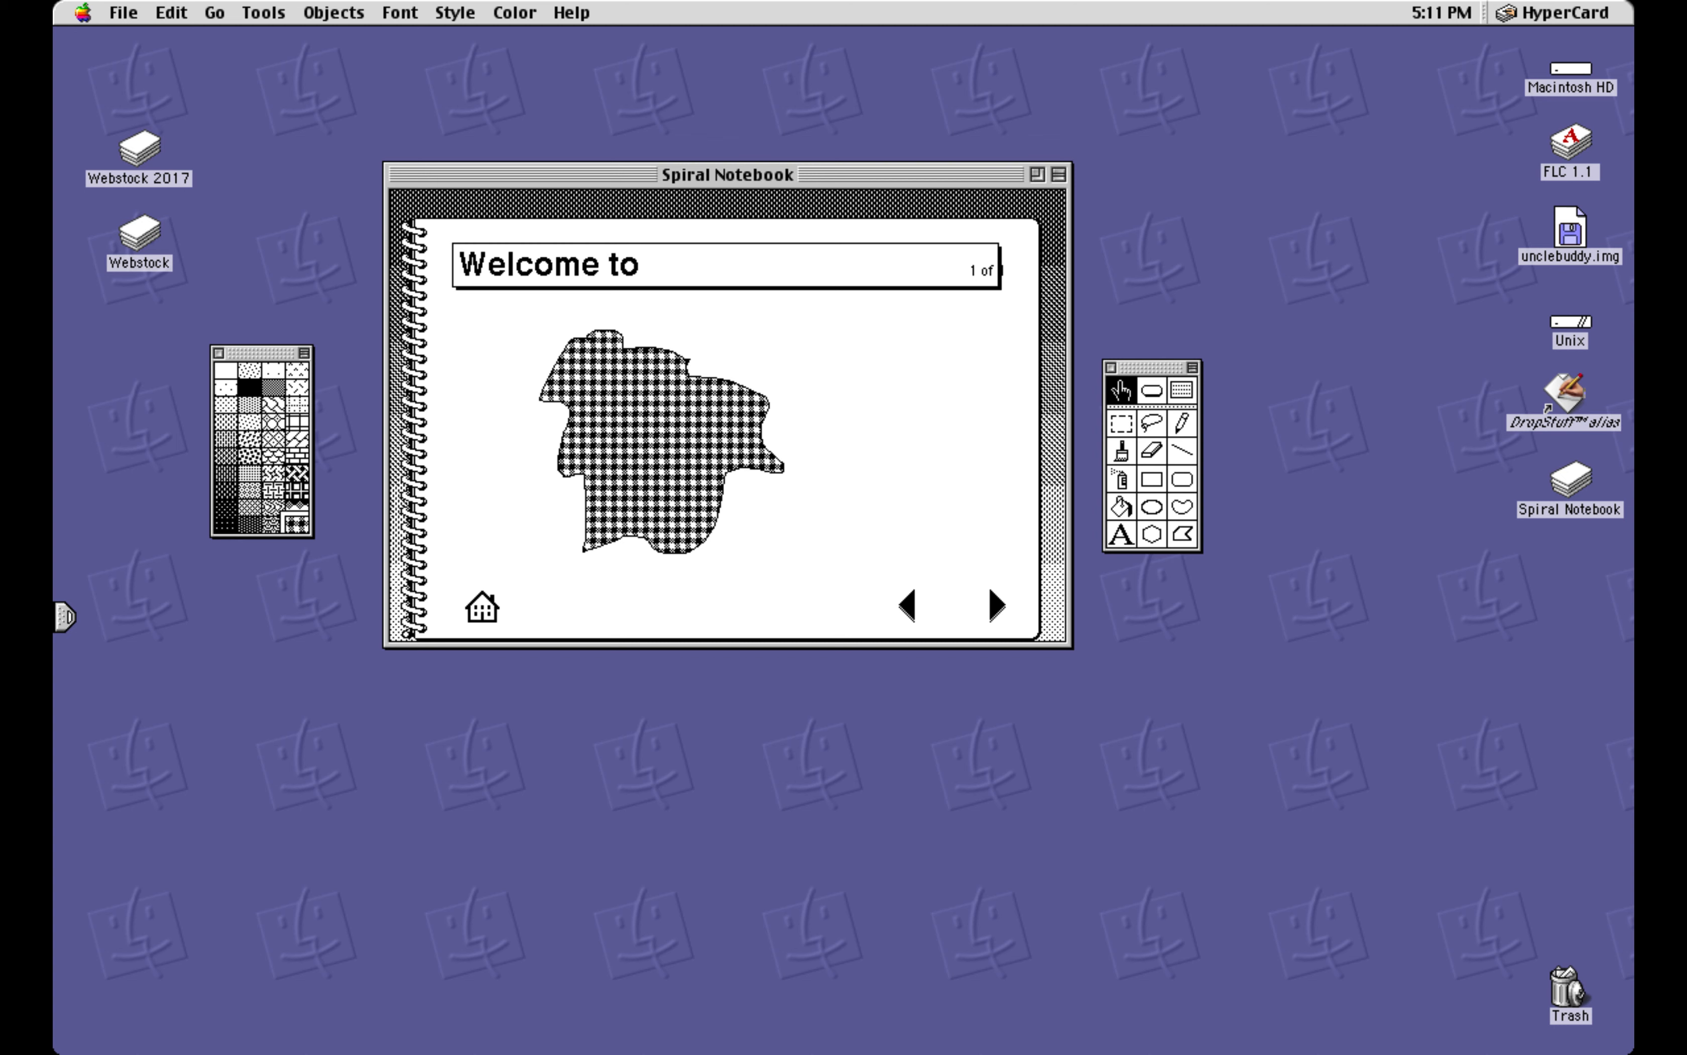
{"action": "type", "text": "Darius' Hyperhome"}
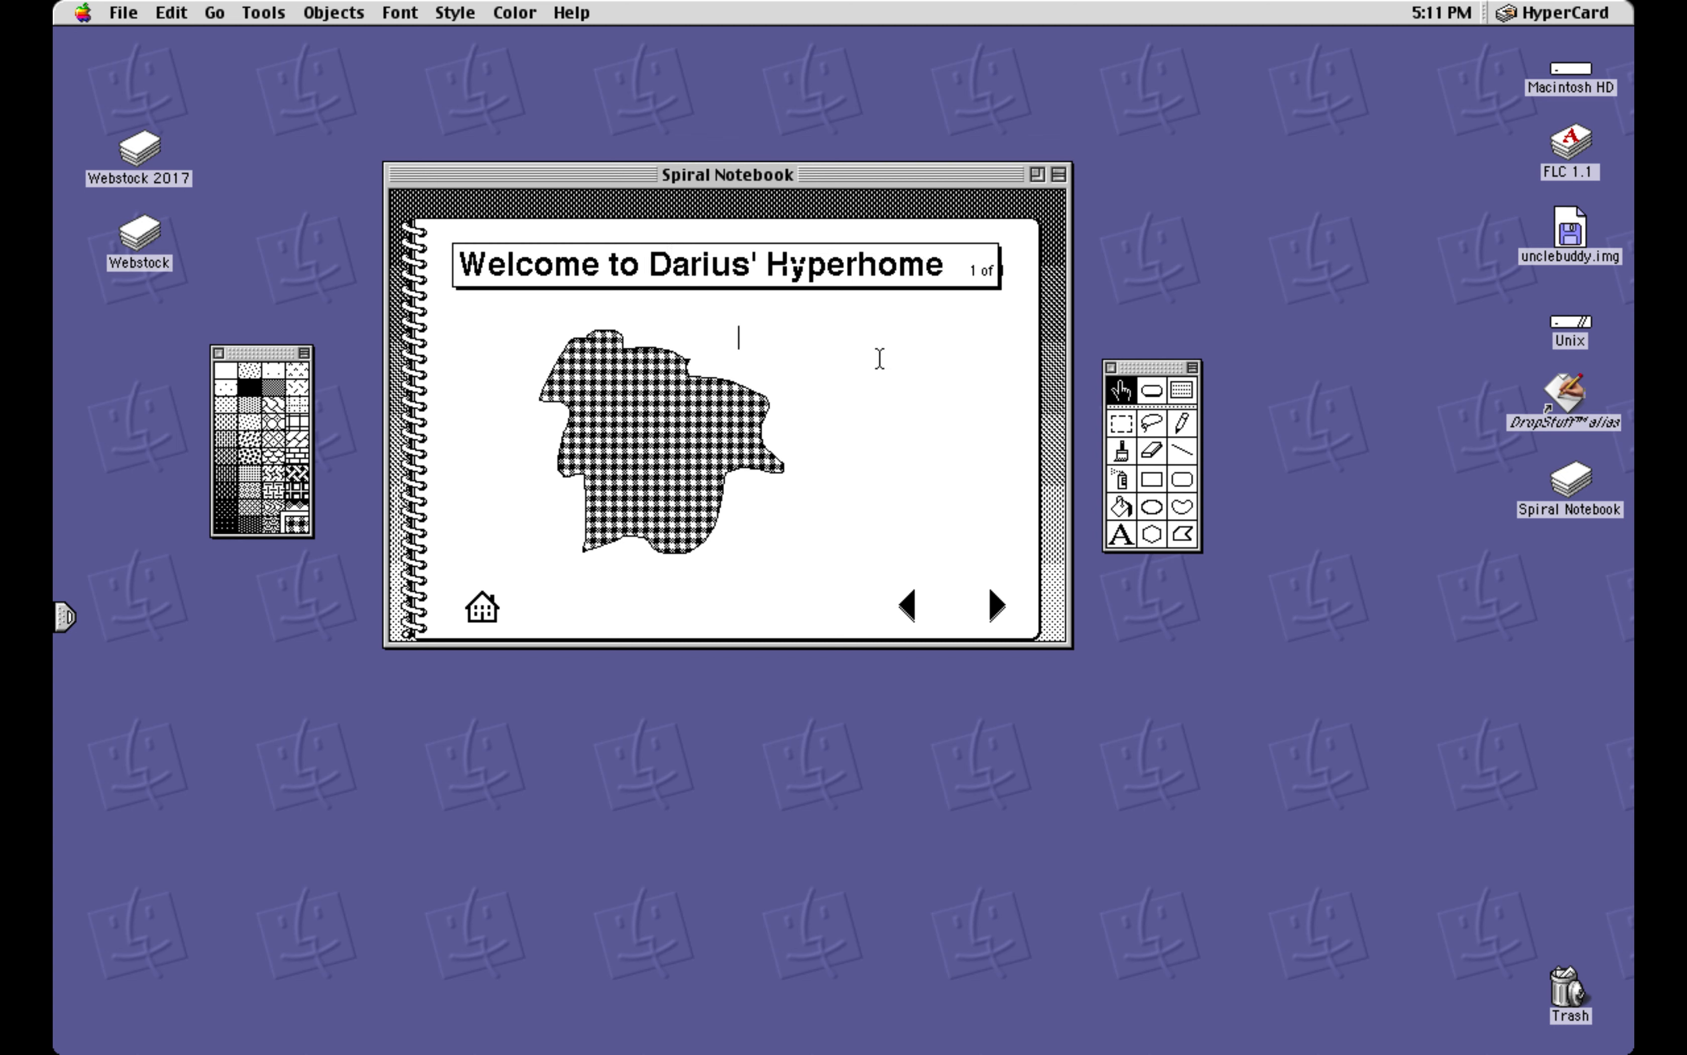
Set the style of the Title background field to Transparent in its field info
{"action": "left_click", "coordinate": [1185, 396]}
{"action": "double_click", "coordinate": [929, 259]}
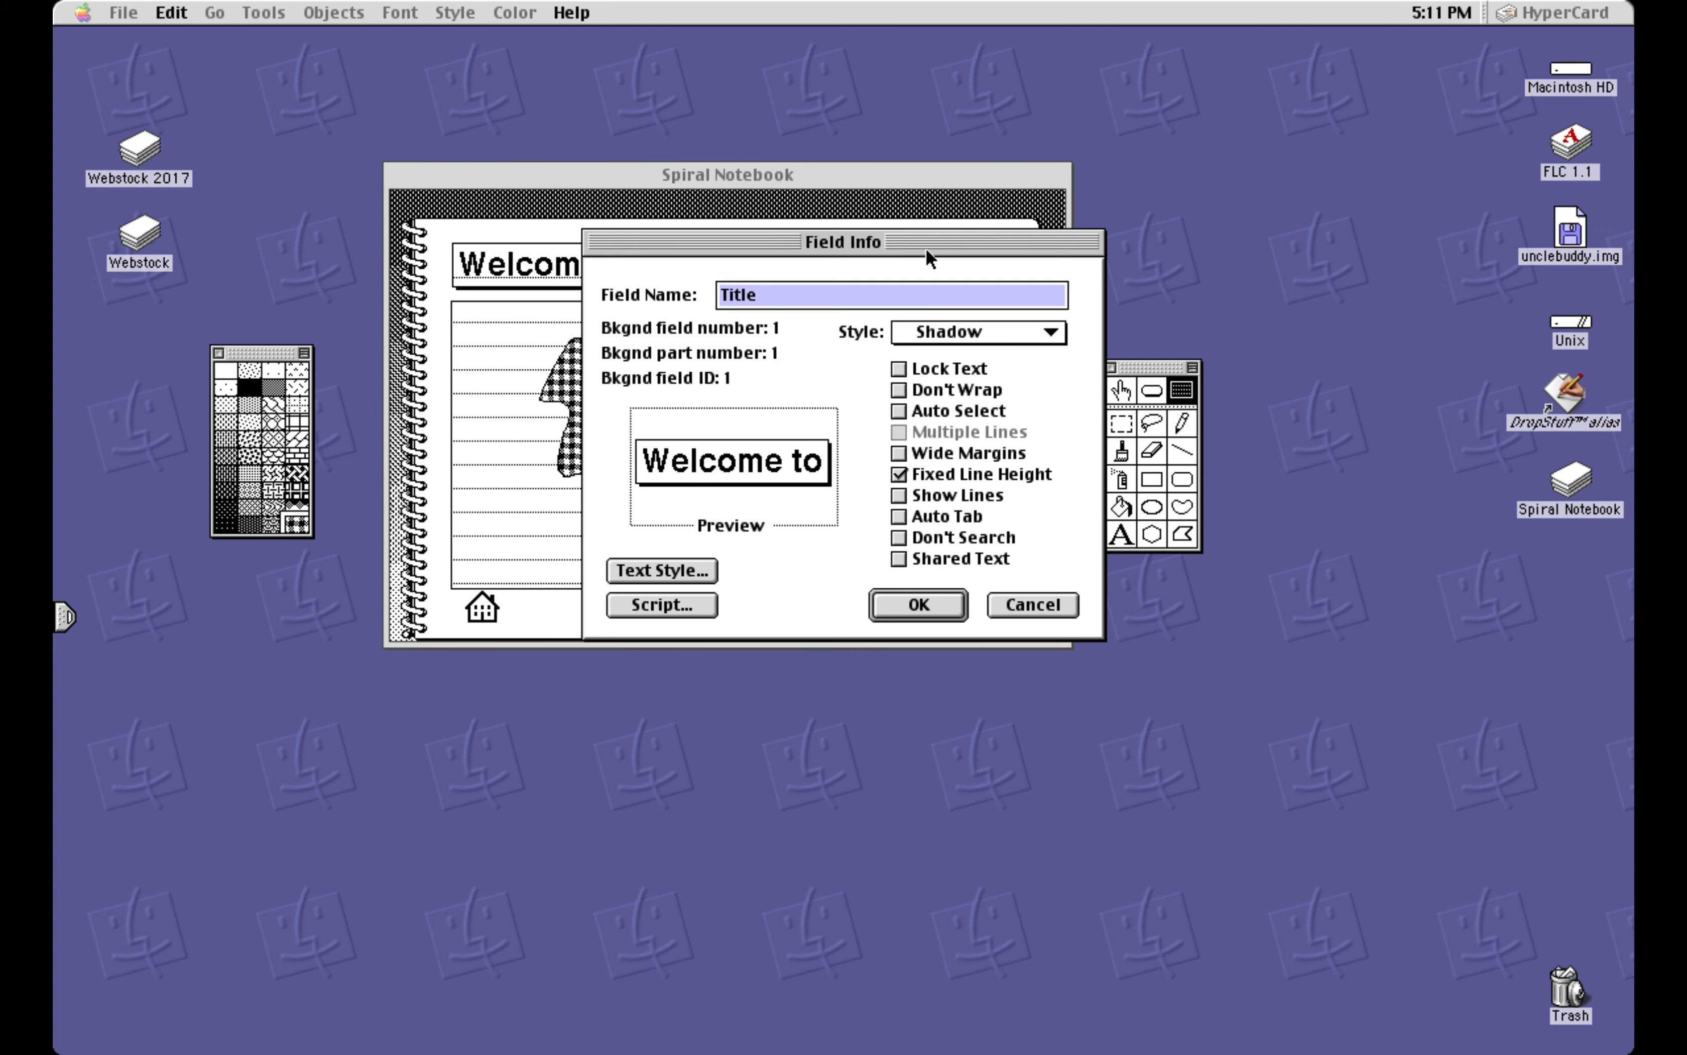
{"action": "left_click_drag", "start_coordinate": [965, 317], "coordinate": [948, 273]}
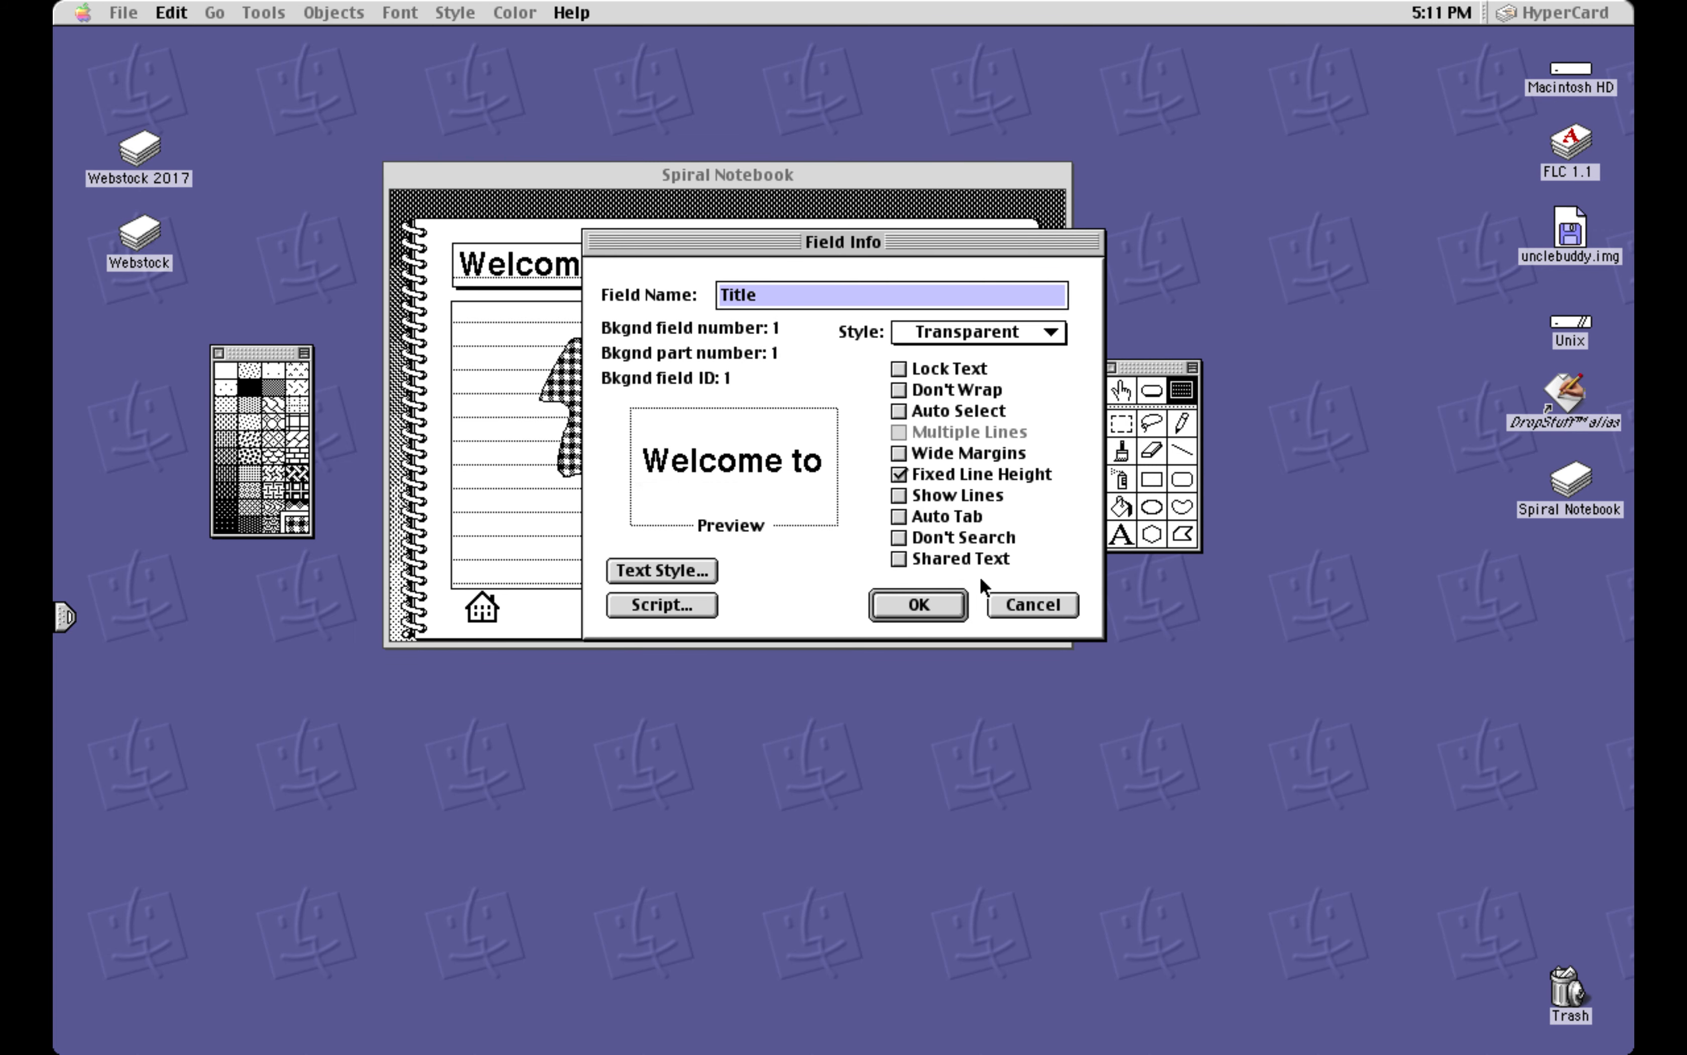
{"action": "left_click", "coordinate": [908, 614]}
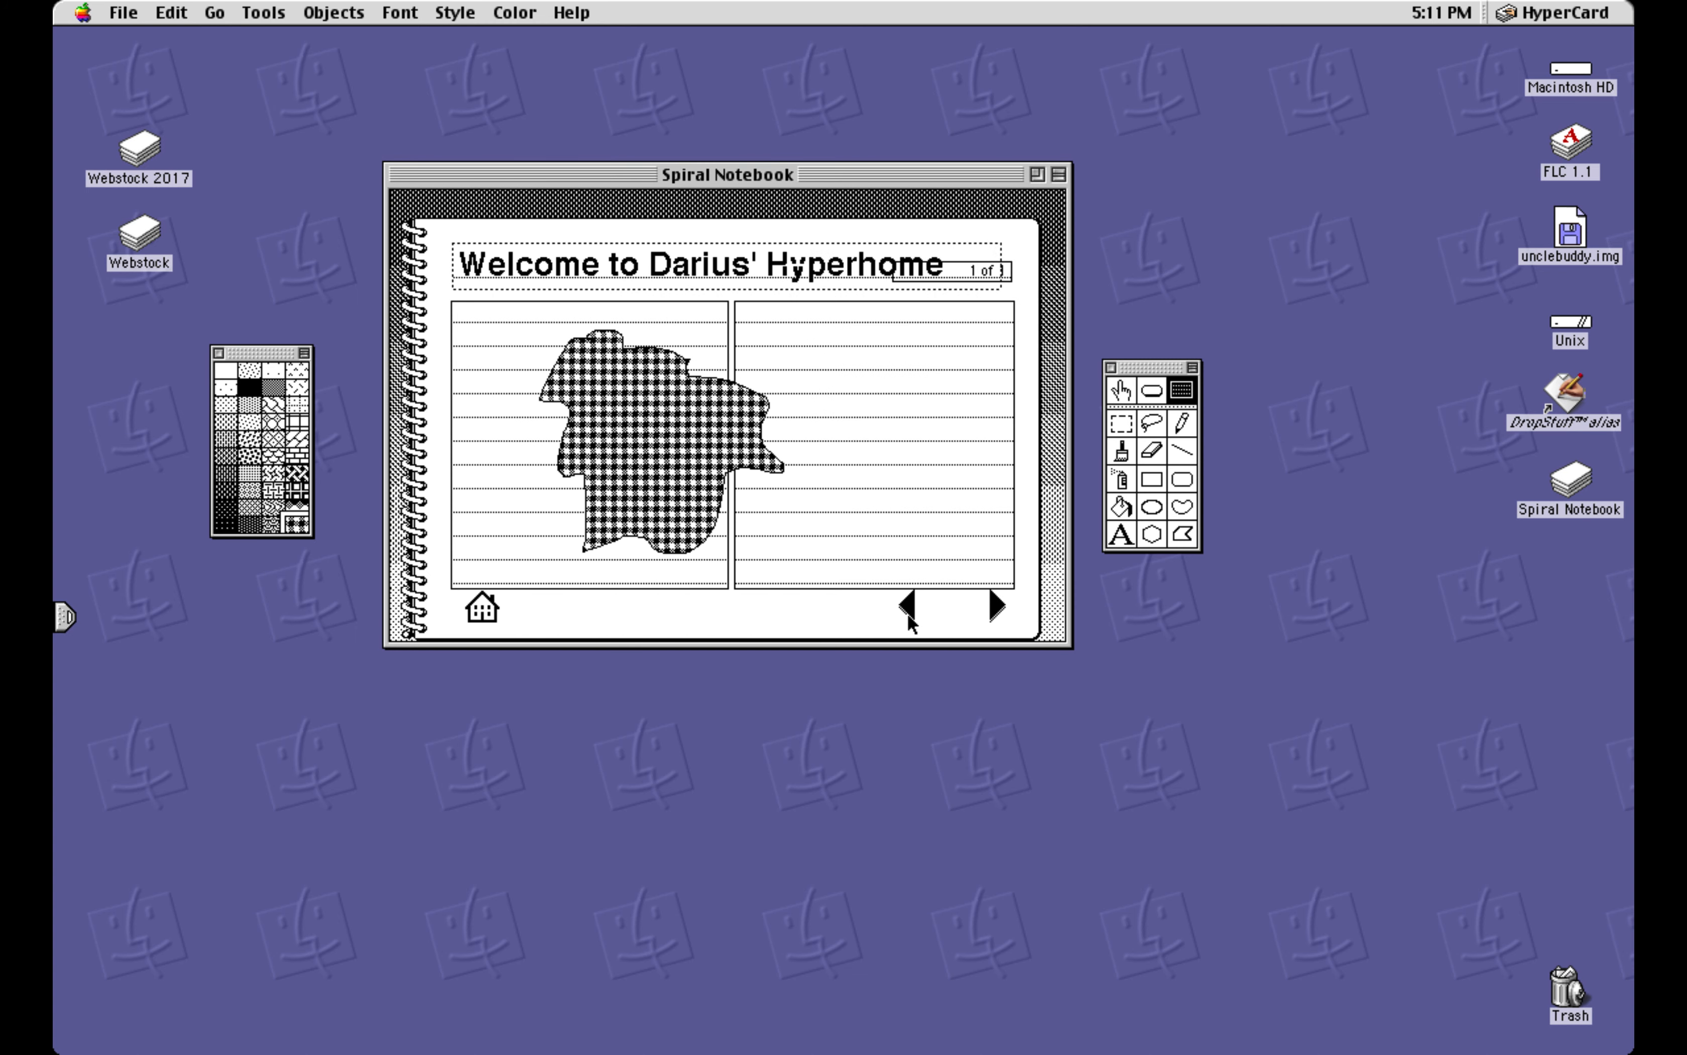
{"action": "left_click", "coordinate": [808, 575]}
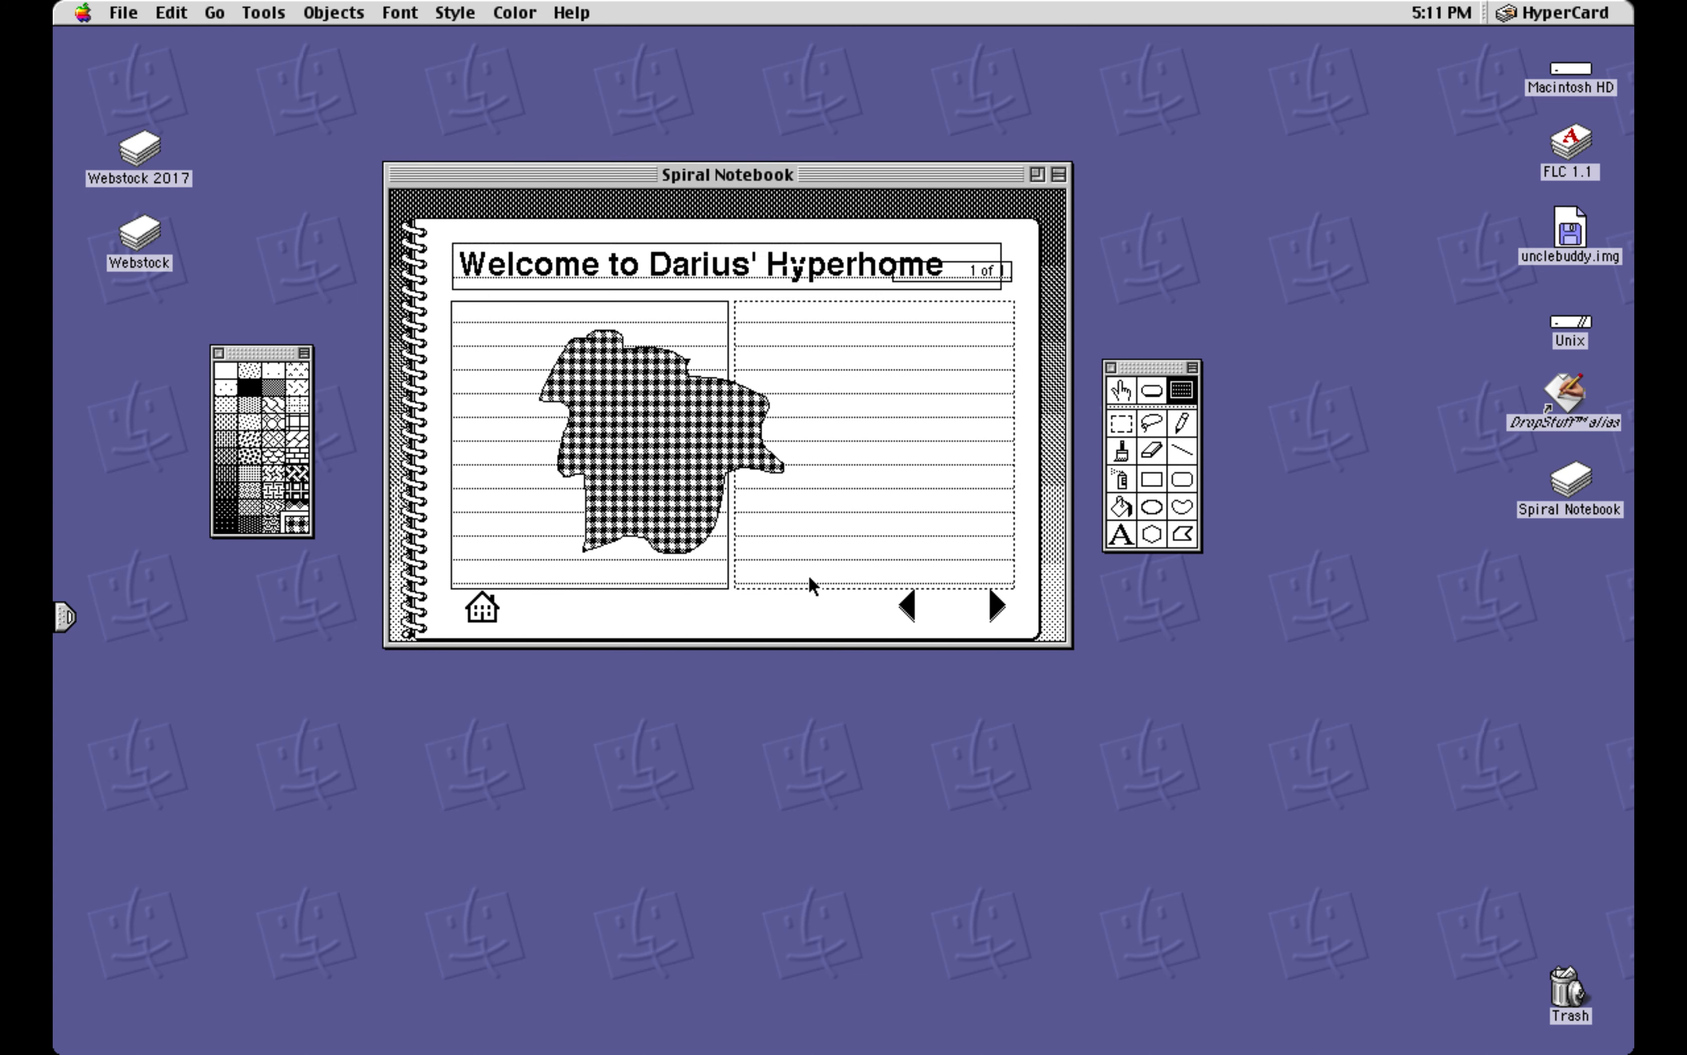
Examine the Title field's HyperTalk script editor and its editing commands, and close it without adding a script
{"action": "double_click", "coordinate": [821, 249]}
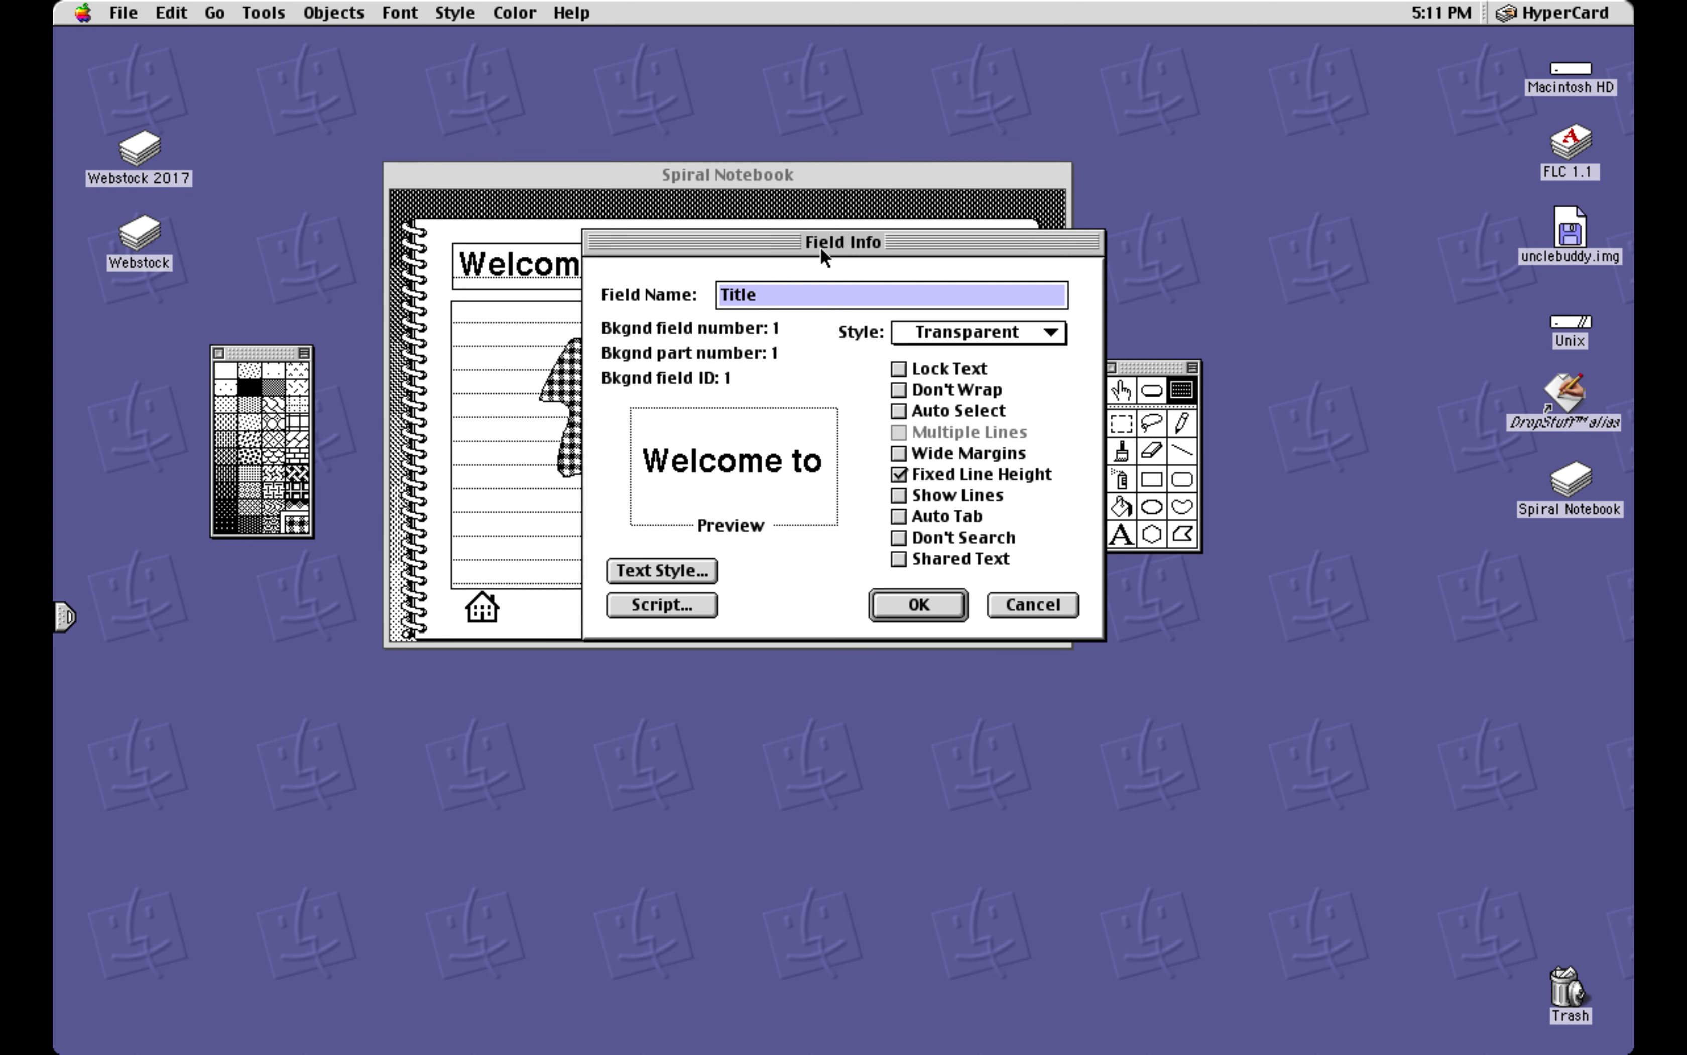
{"action": "left_click", "coordinate": [703, 604]}
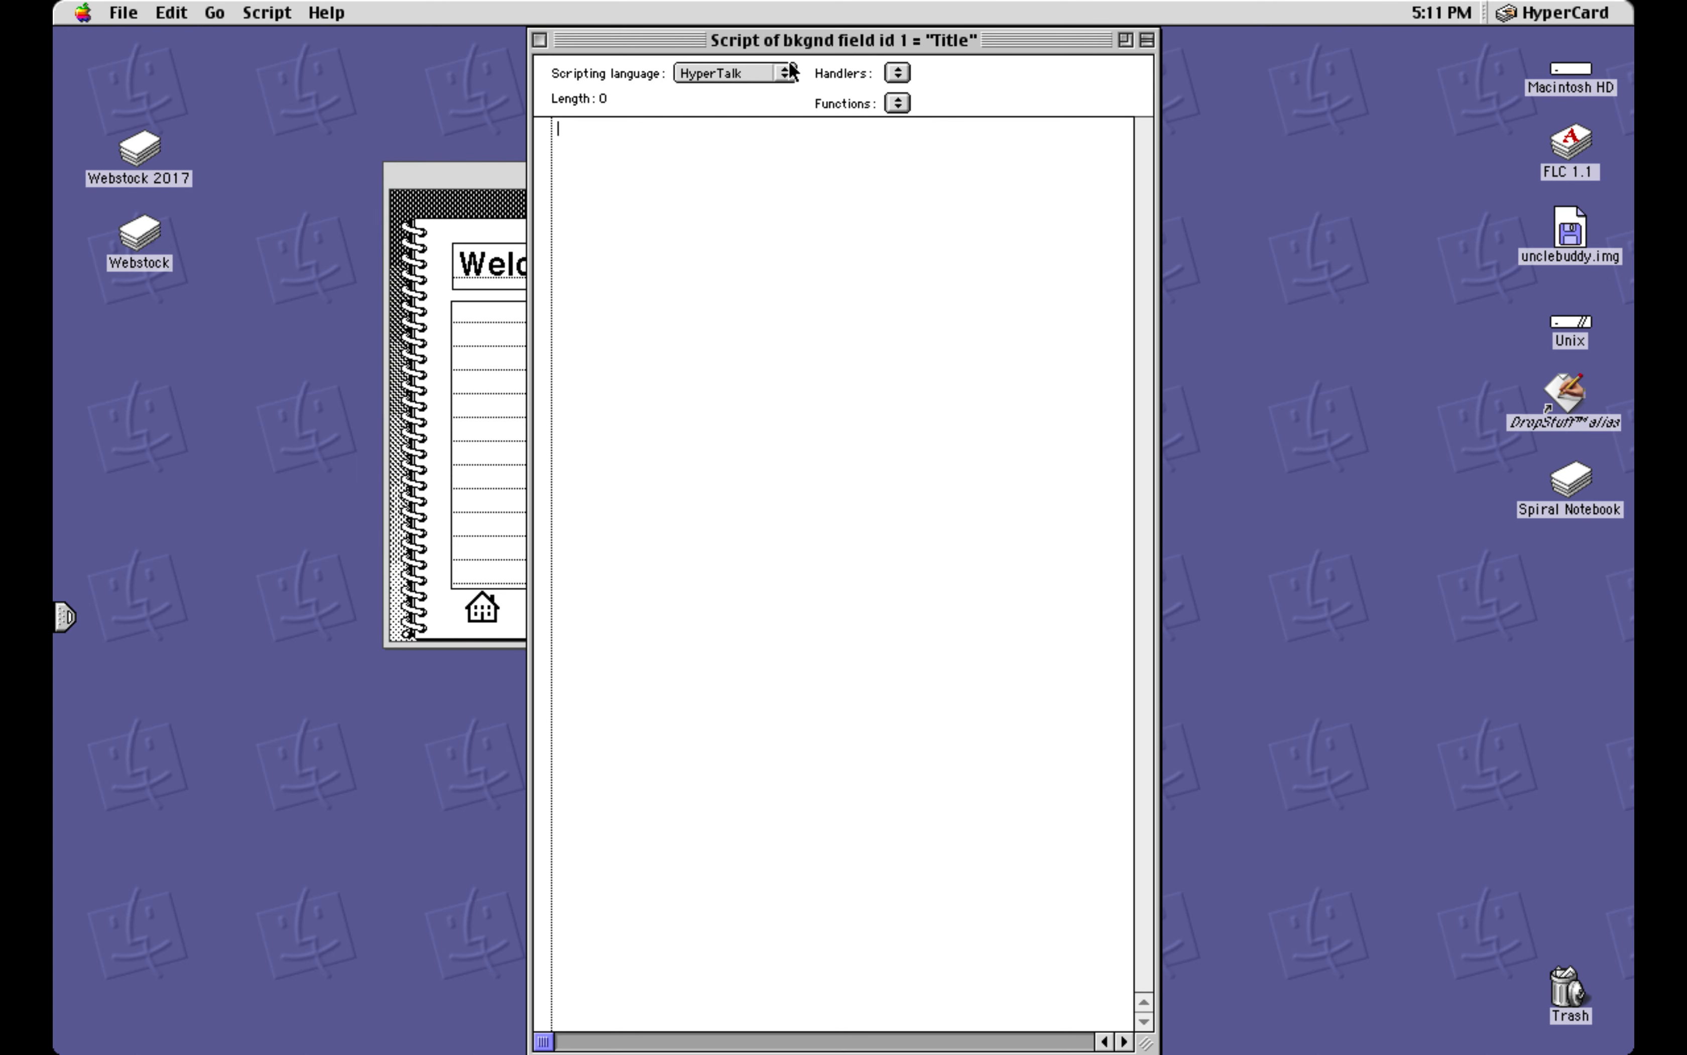
{"action": "left_click", "coordinate": [889, 80]}
{"action": "left_click", "coordinate": [170, 12]}
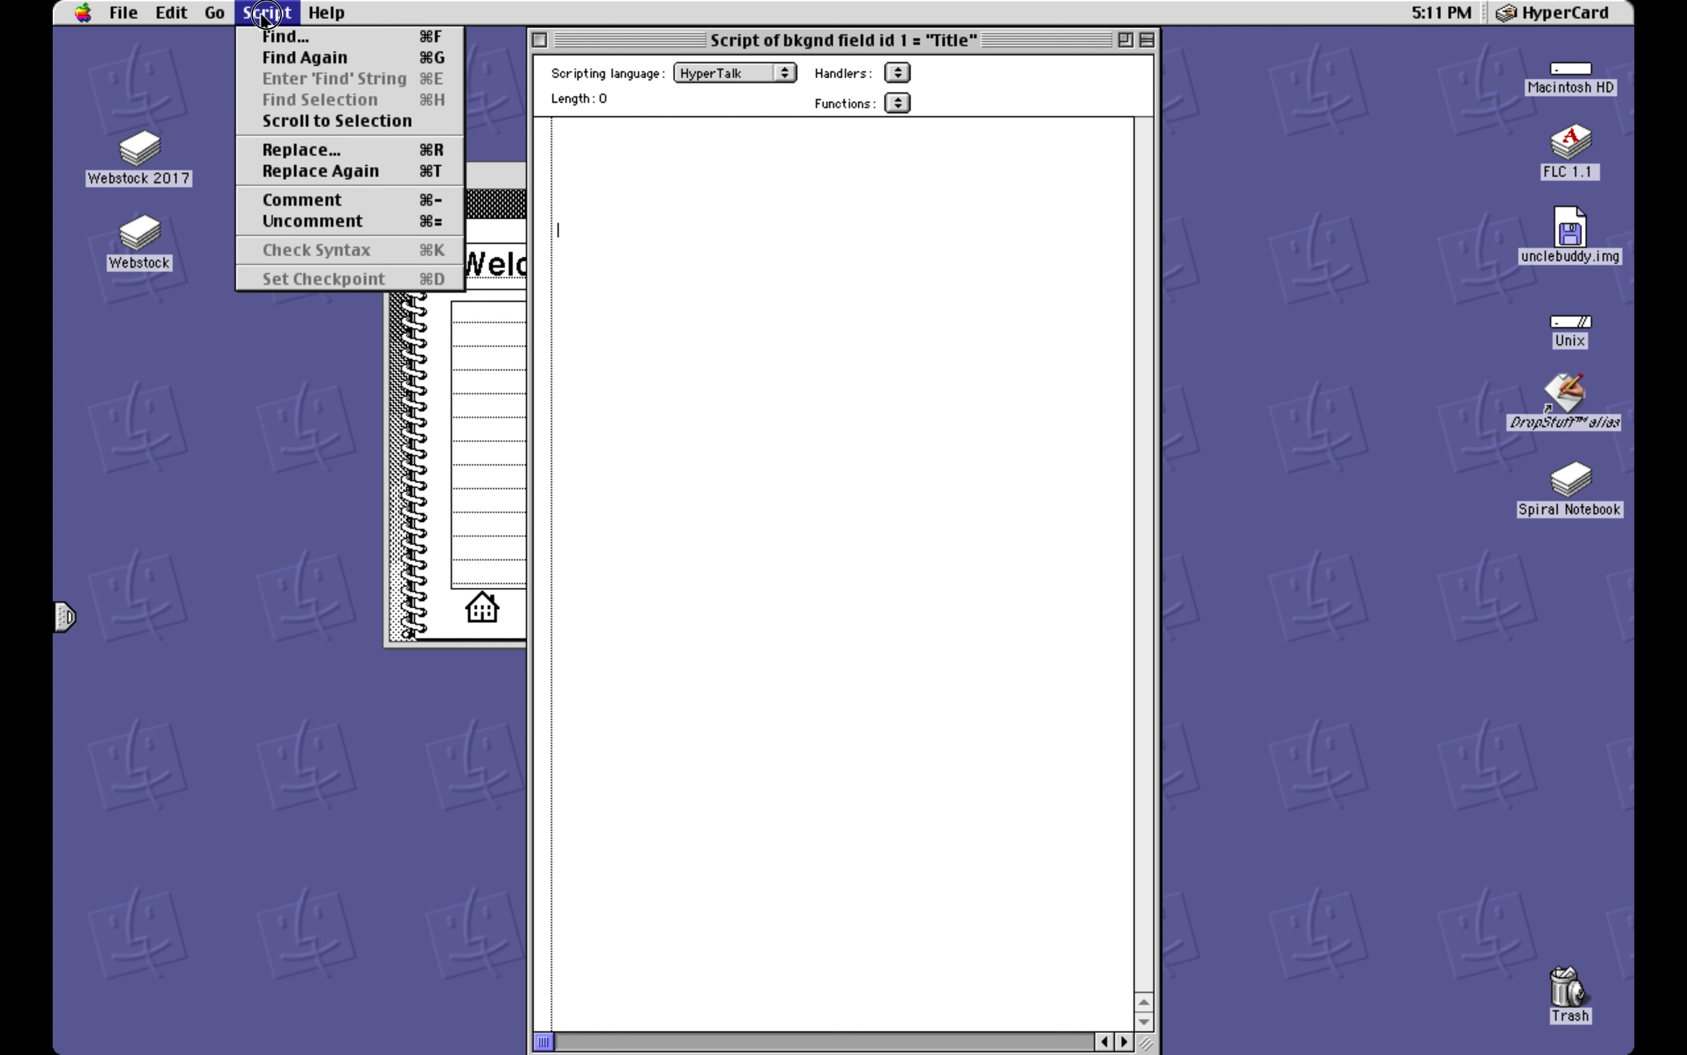
{"action": "left_click", "coordinate": [316, 22]}
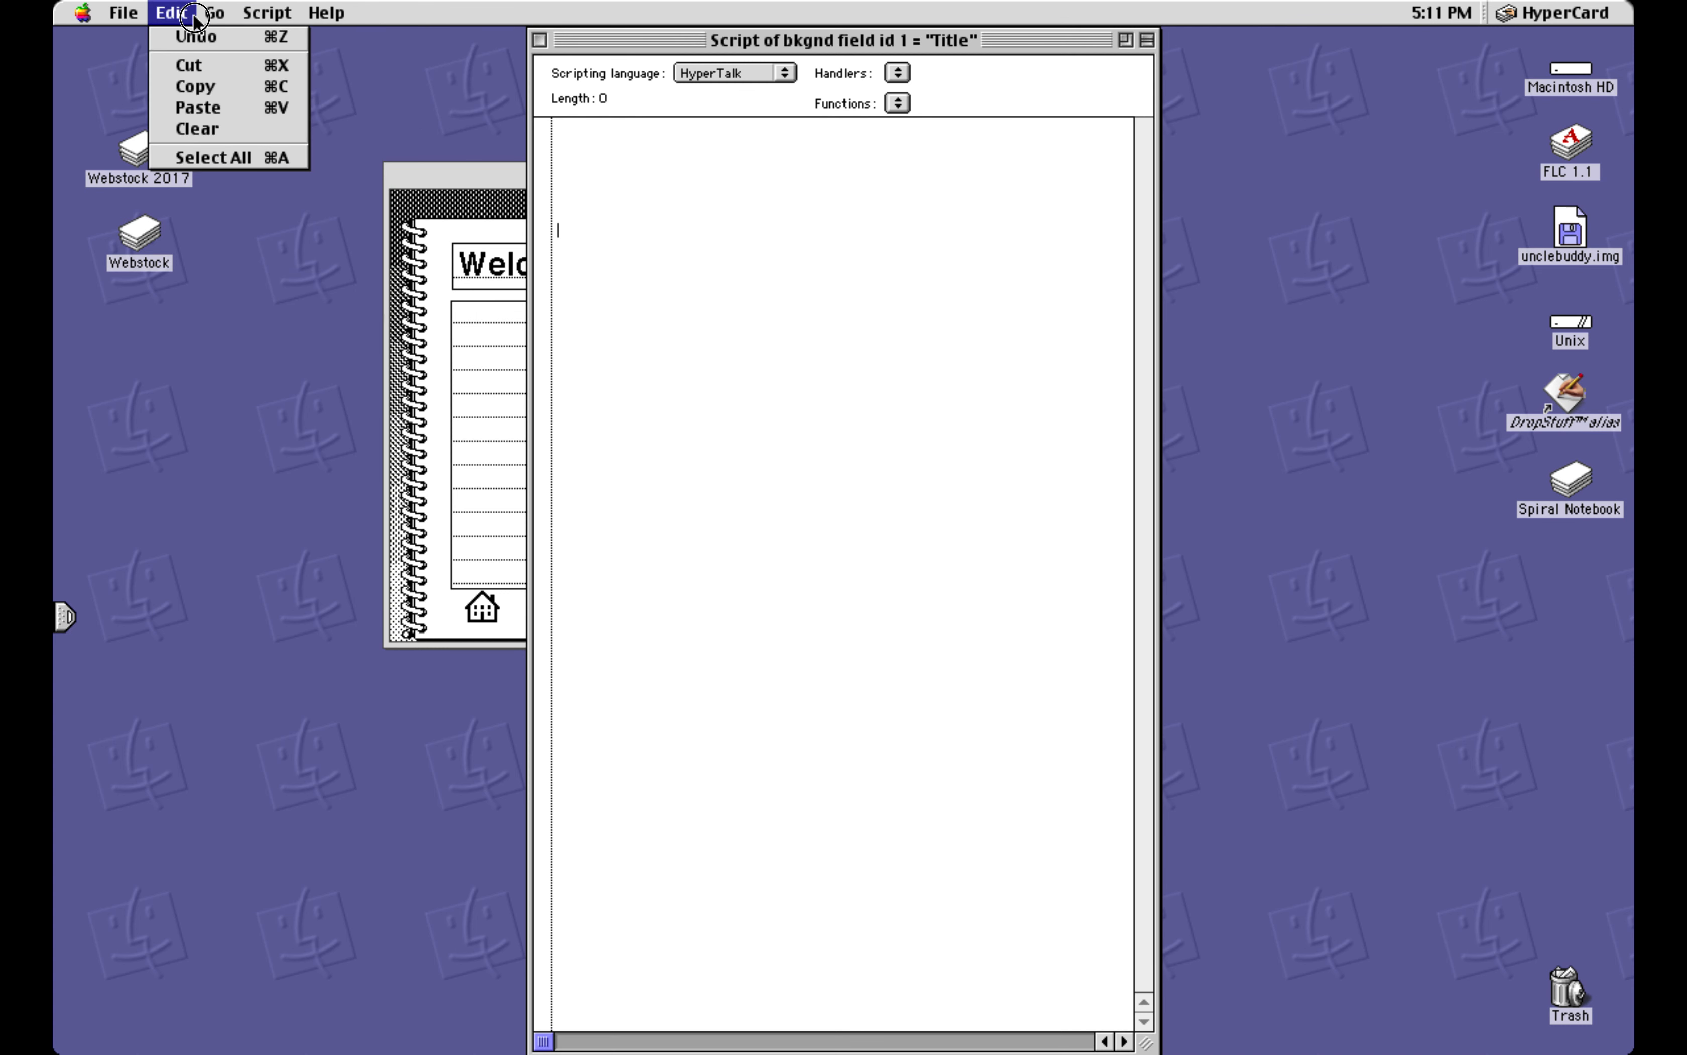
{"action": "left_click", "coordinate": [136, 12]}
{"action": "left_click", "coordinate": [863, 183]}
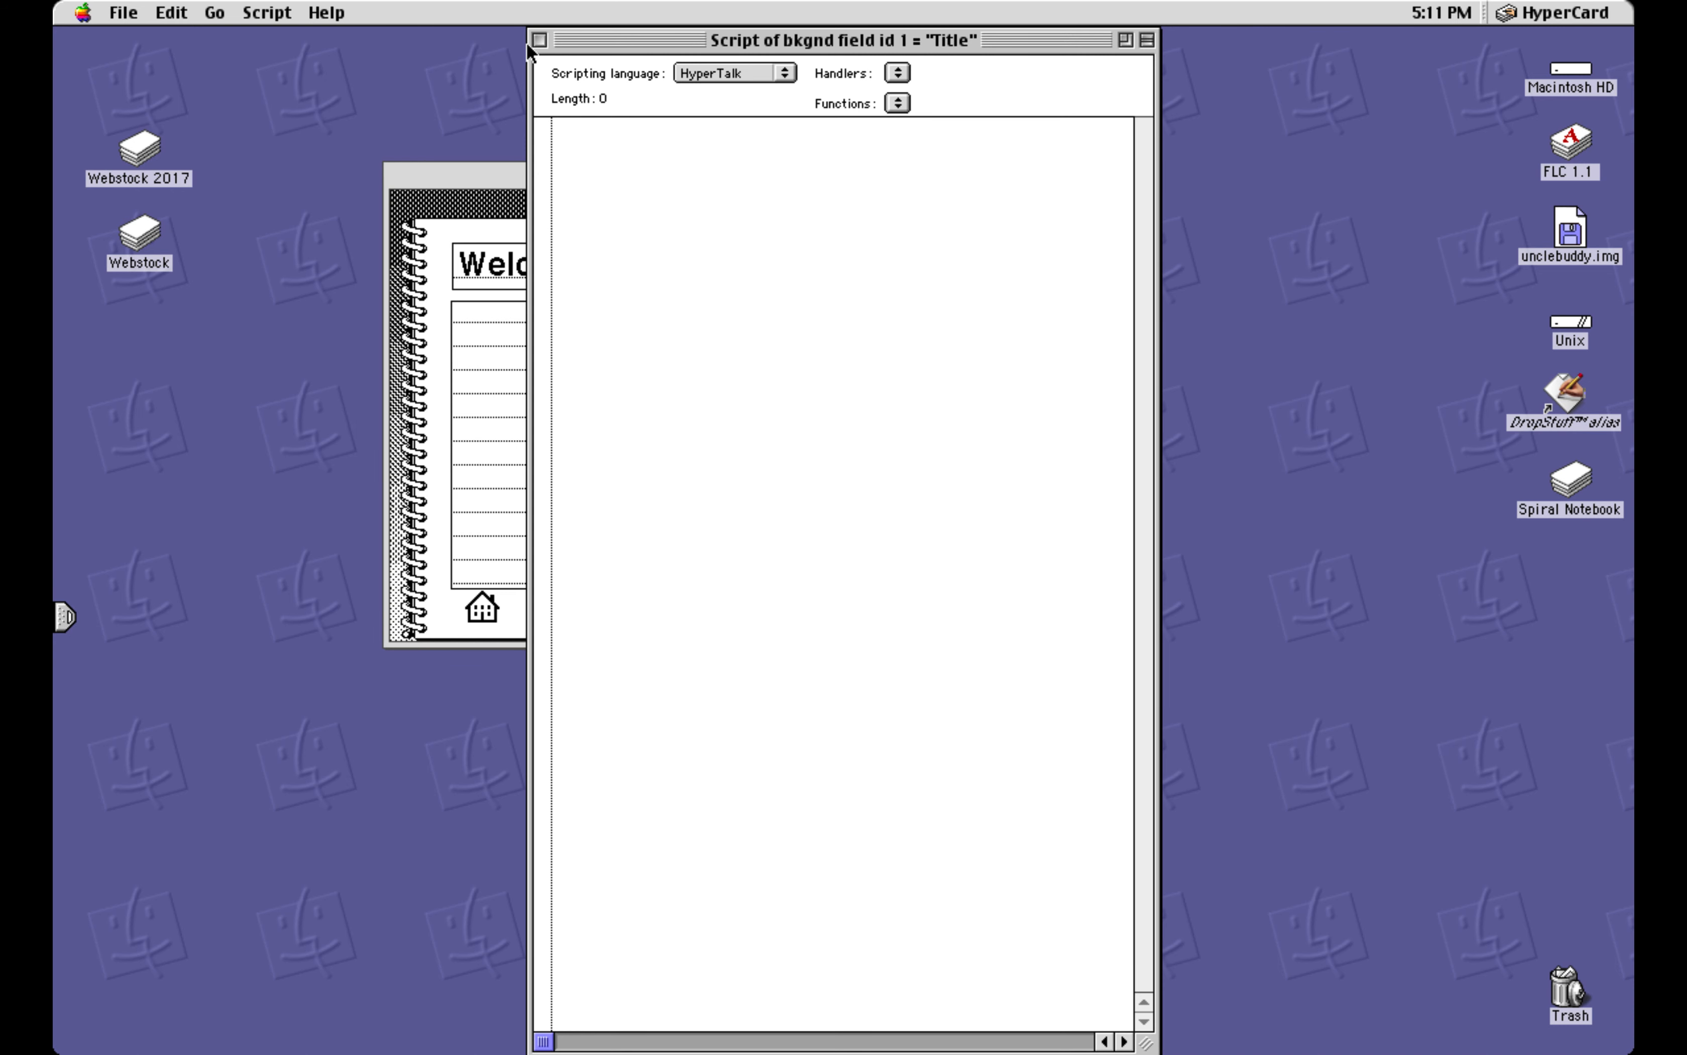
{"action": "left_click", "coordinate": [538, 40]}
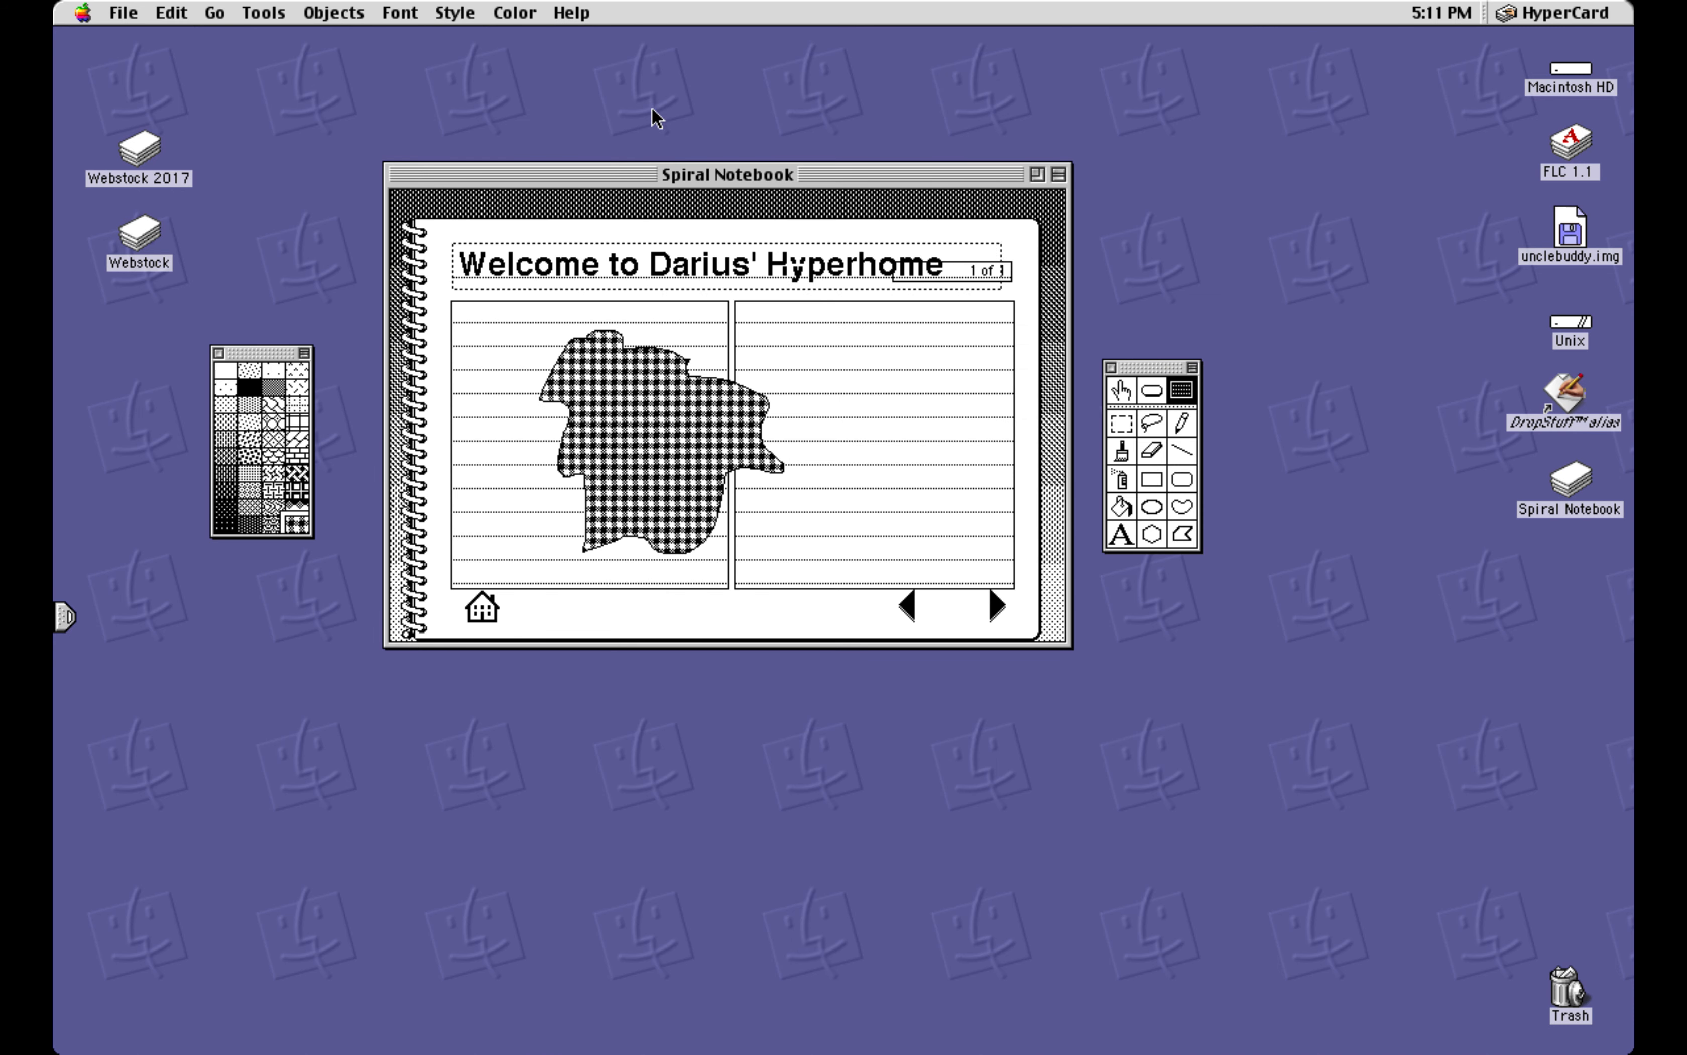
{"action": "left_click", "coordinate": [658, 431]}
{"action": "mouse_move", "coordinate": [659, 431]}
{"action": "left_mouse_down"}
{"action": "mouse_move", "coordinate": [700, 436]}
{"action": "mouse_move", "coordinate": [659, 428]}
{"action": "left_mouse_up"}
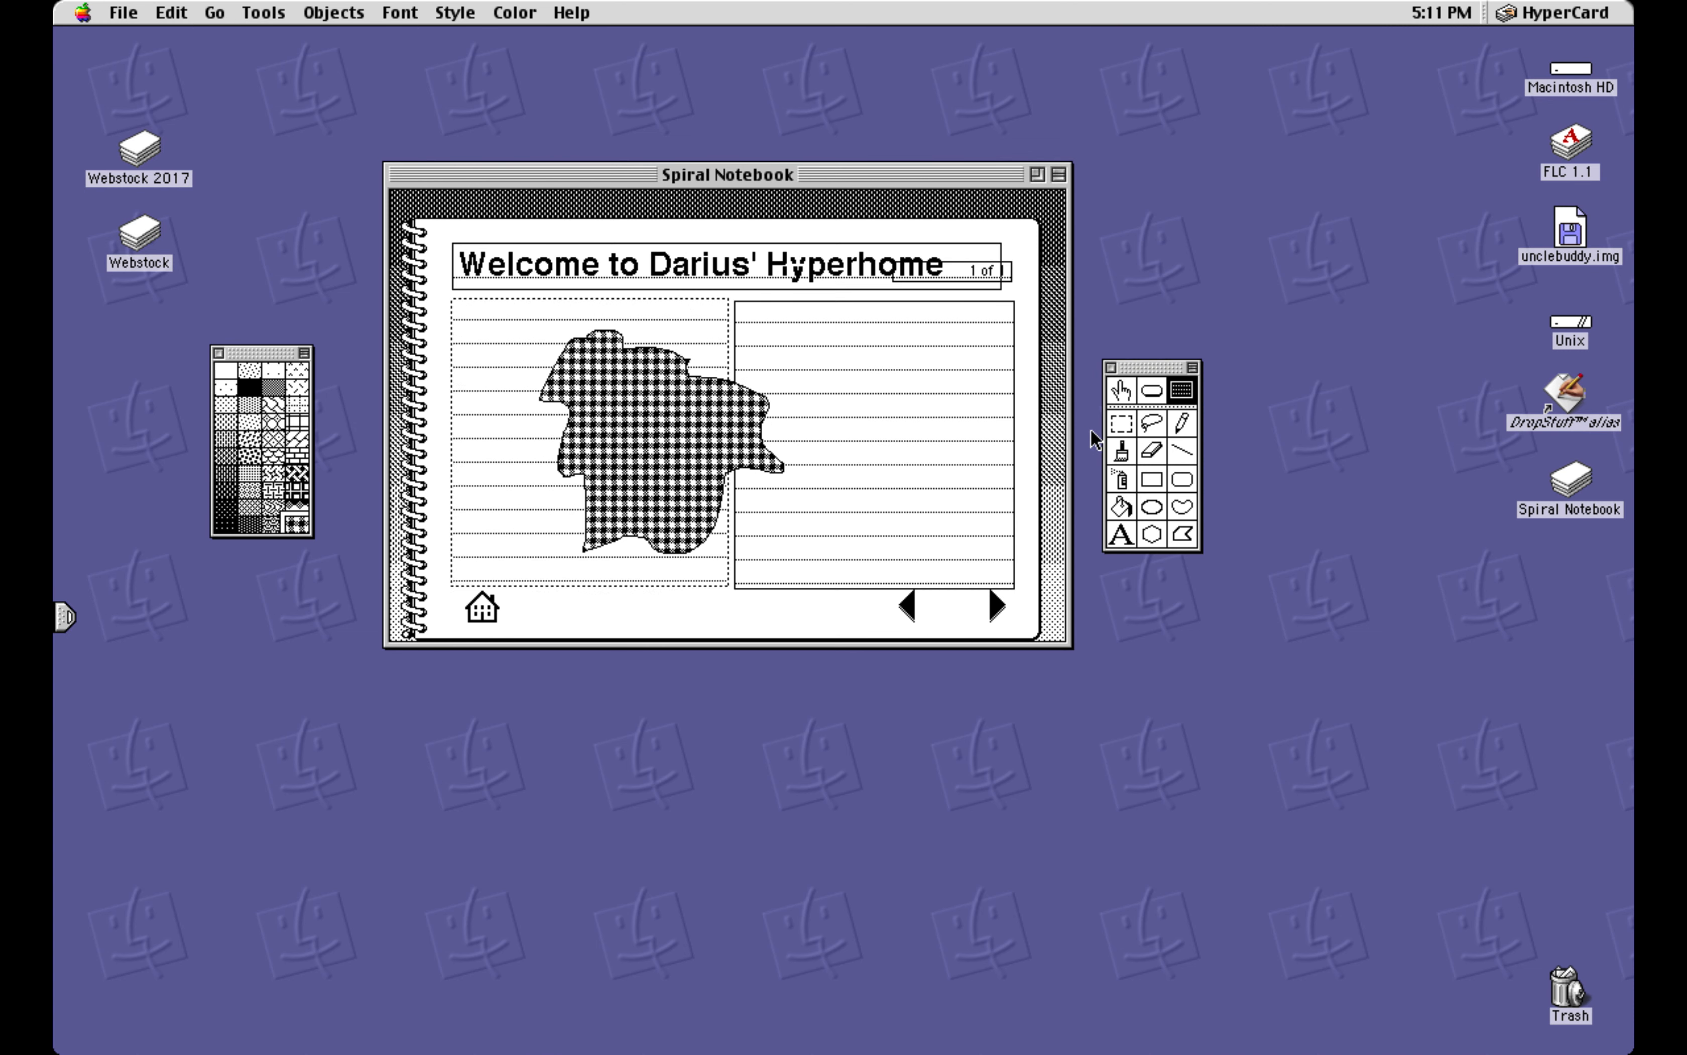
{"action": "key", "text": "super+z"}
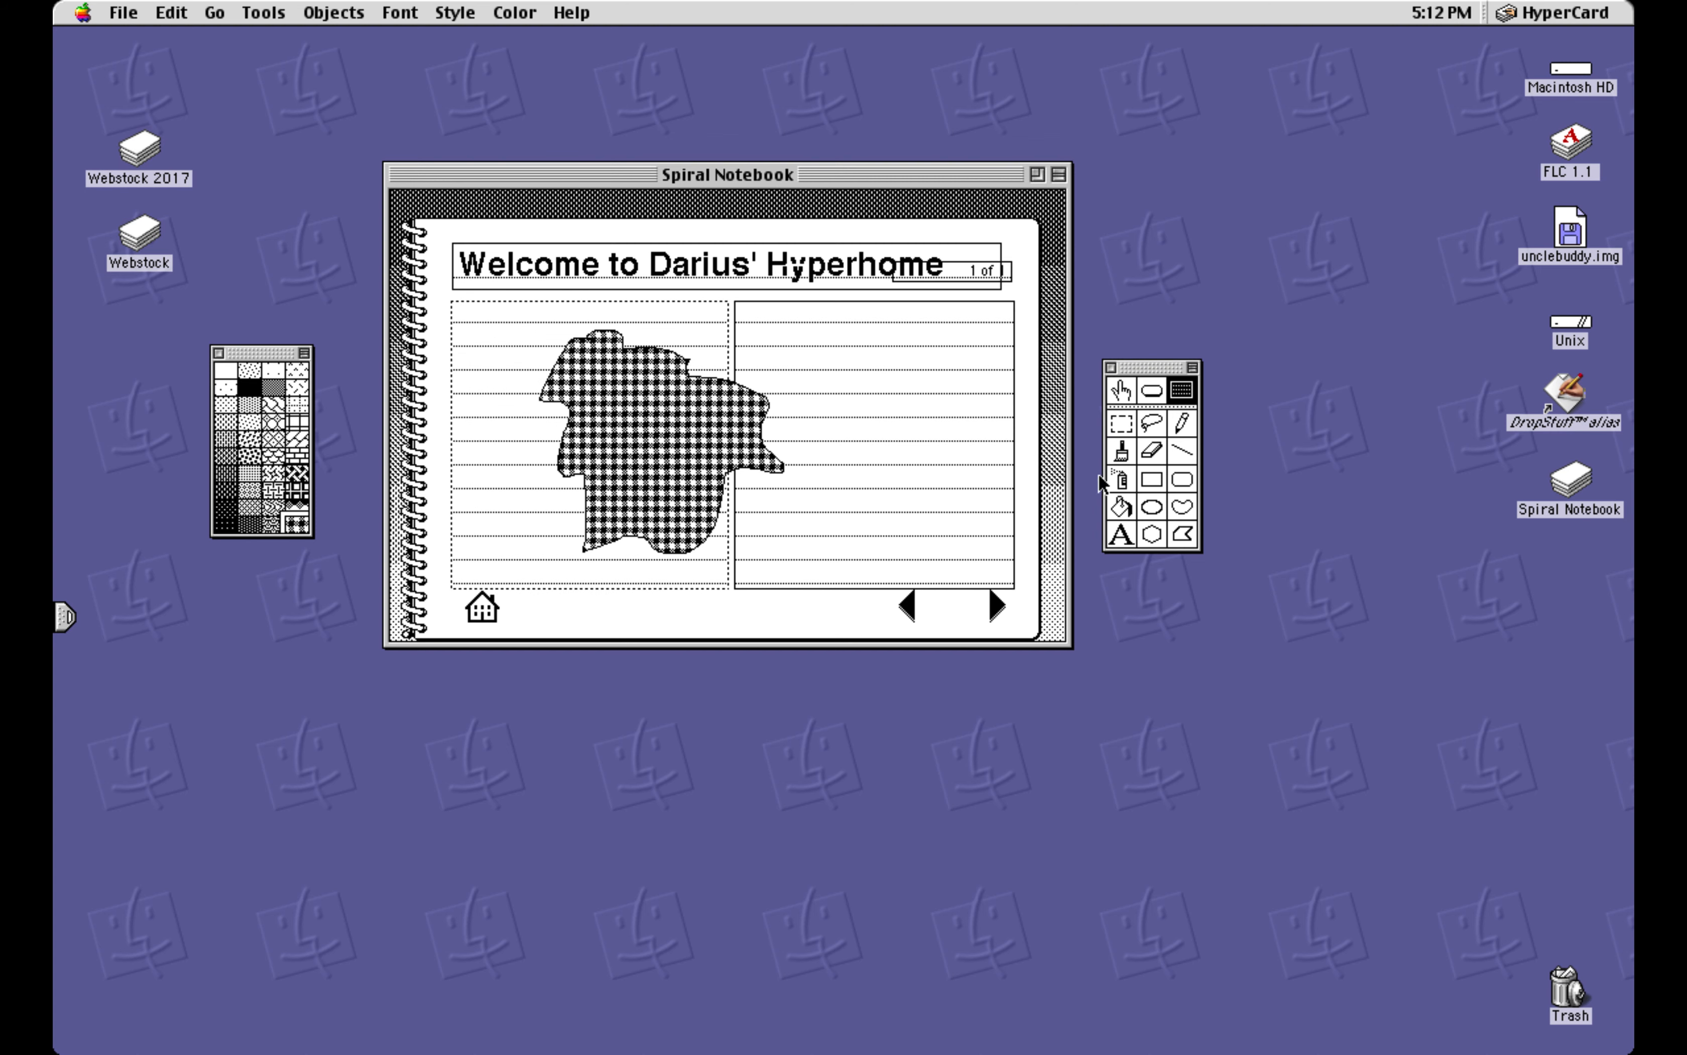
Write "This is my HyperCard project for the Mer-veilles HyperJam" in the left page's text field, over several short lines
{"action": "left_click", "coordinate": [1121, 387]}
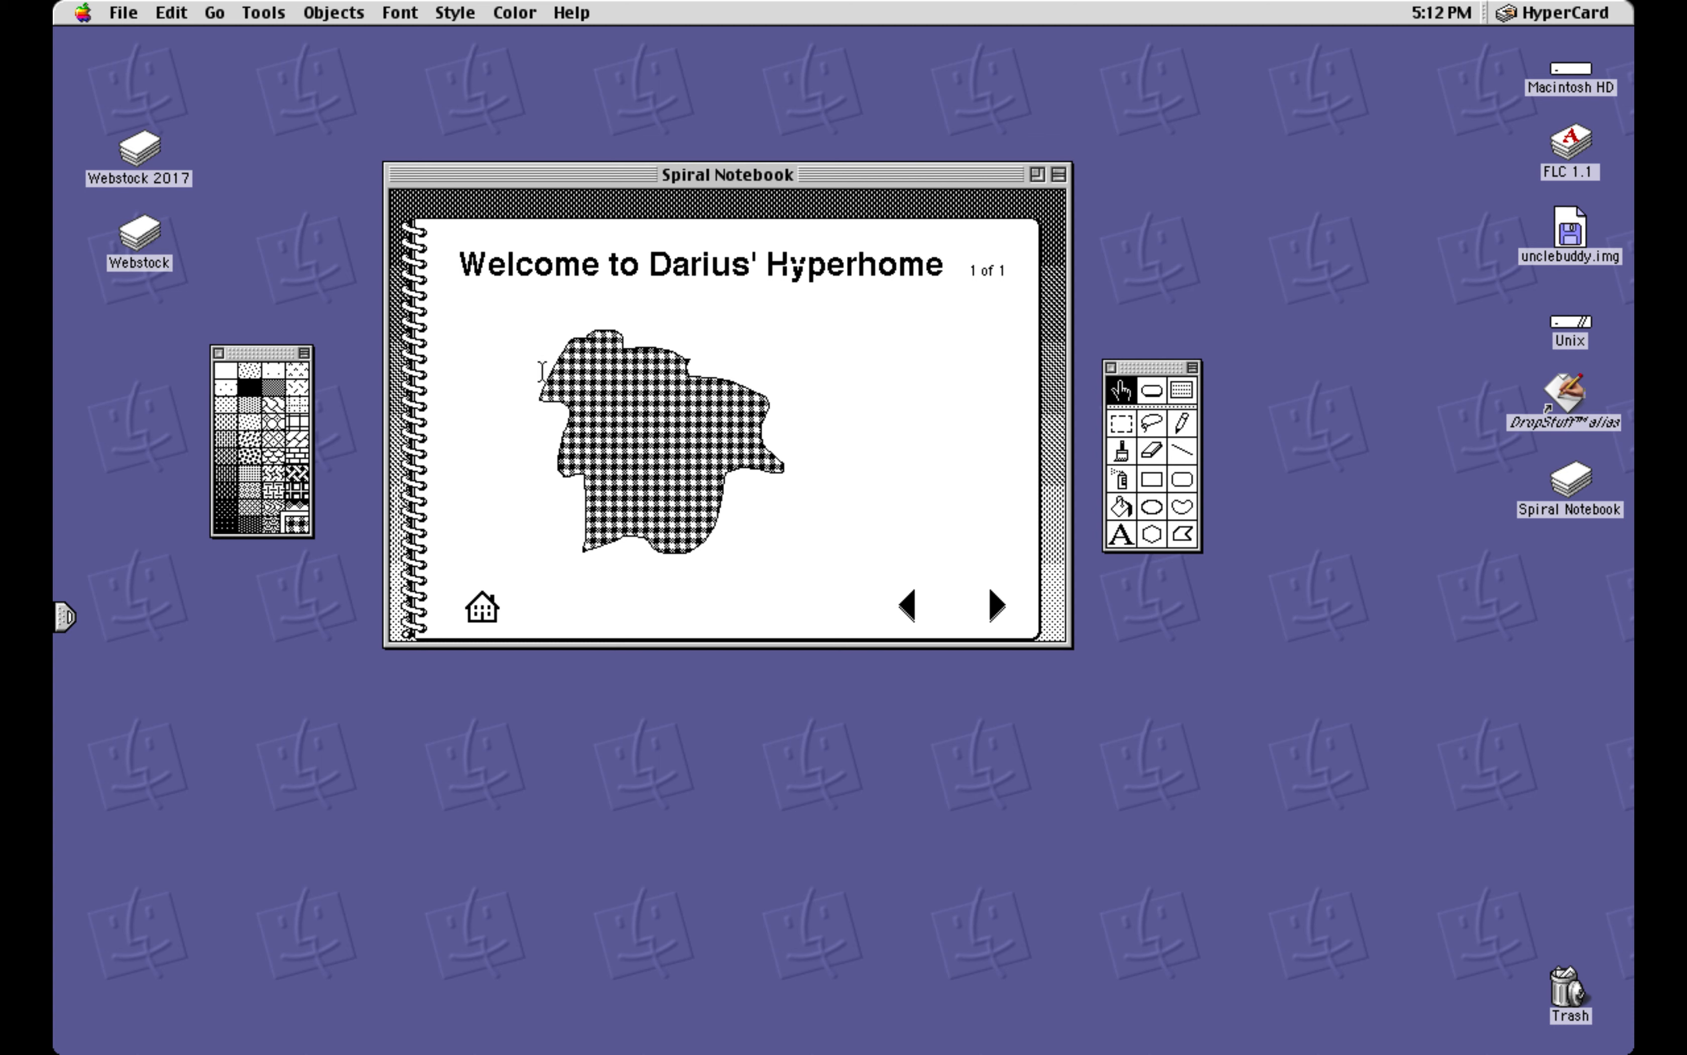
{"action": "type", "text": "We"}
{"action": "key", "text": "BackSpace"}
{"action": "type", "text": "Thiw "}
{"action": "type", "text": " is m"}
{"action": "type", "text": "y HyperCard"}
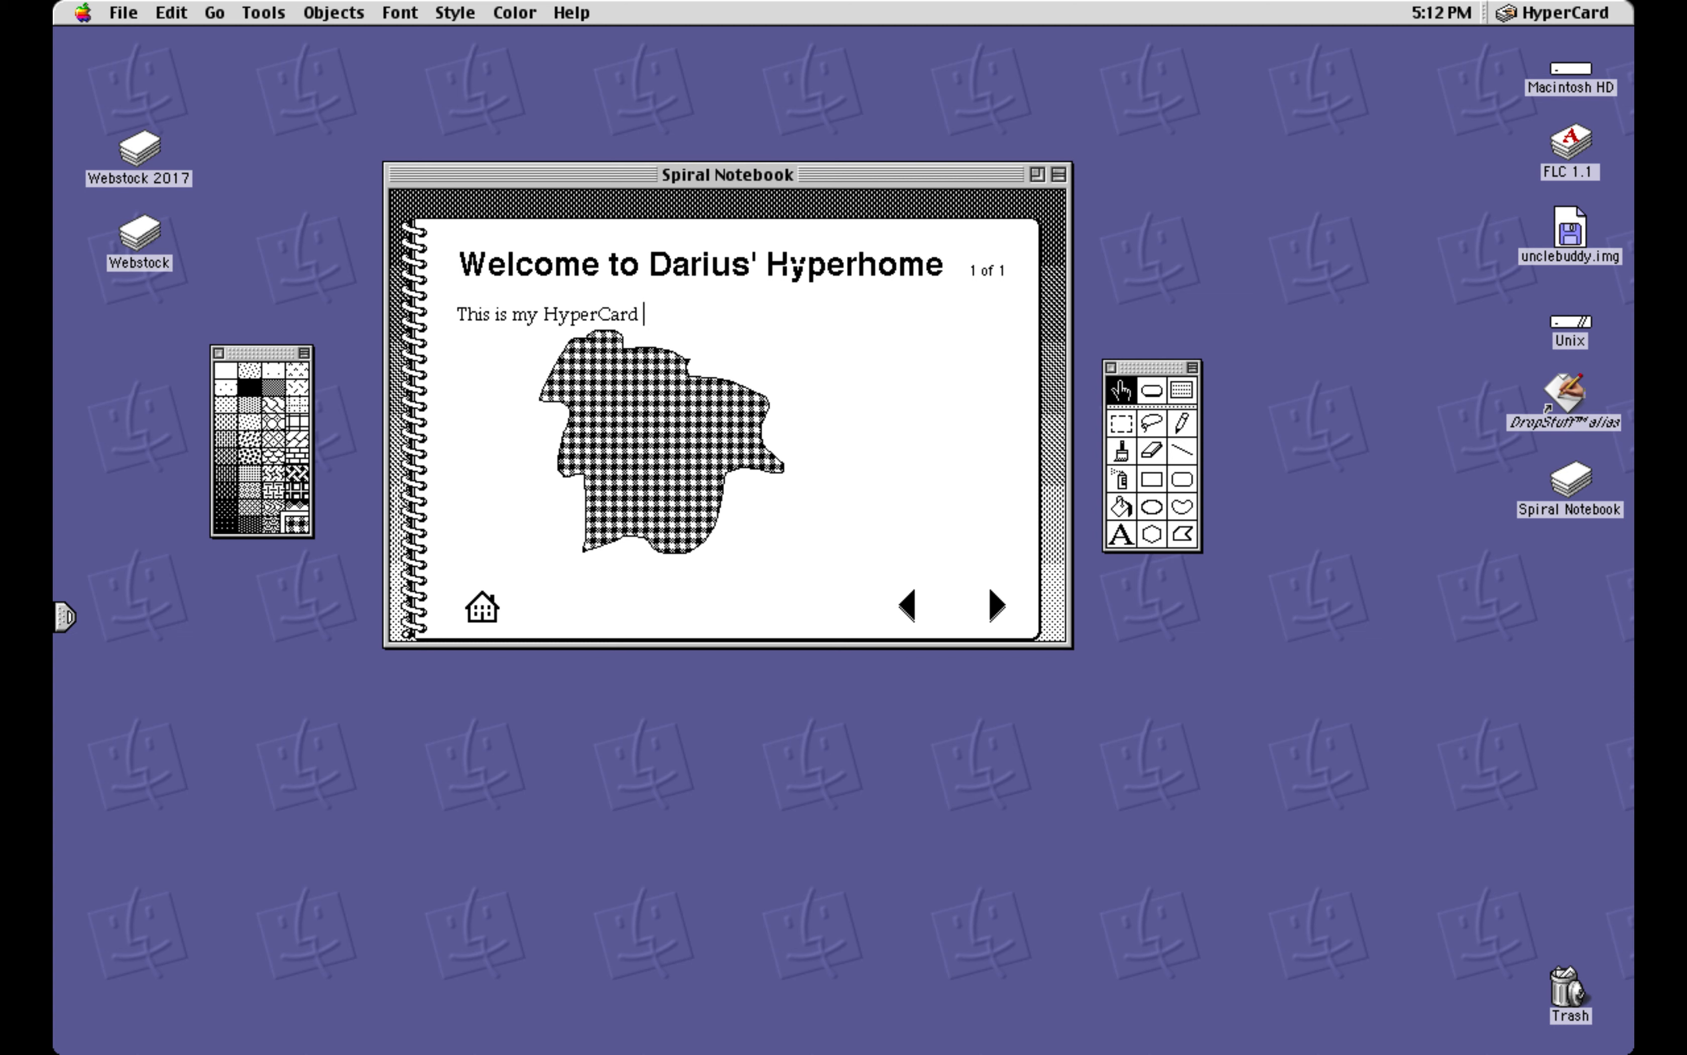
{"action": "type", "text": " project"}
{"action": "key", "text": "Return"}
{"action": "type", "text": "for the Mer-"}
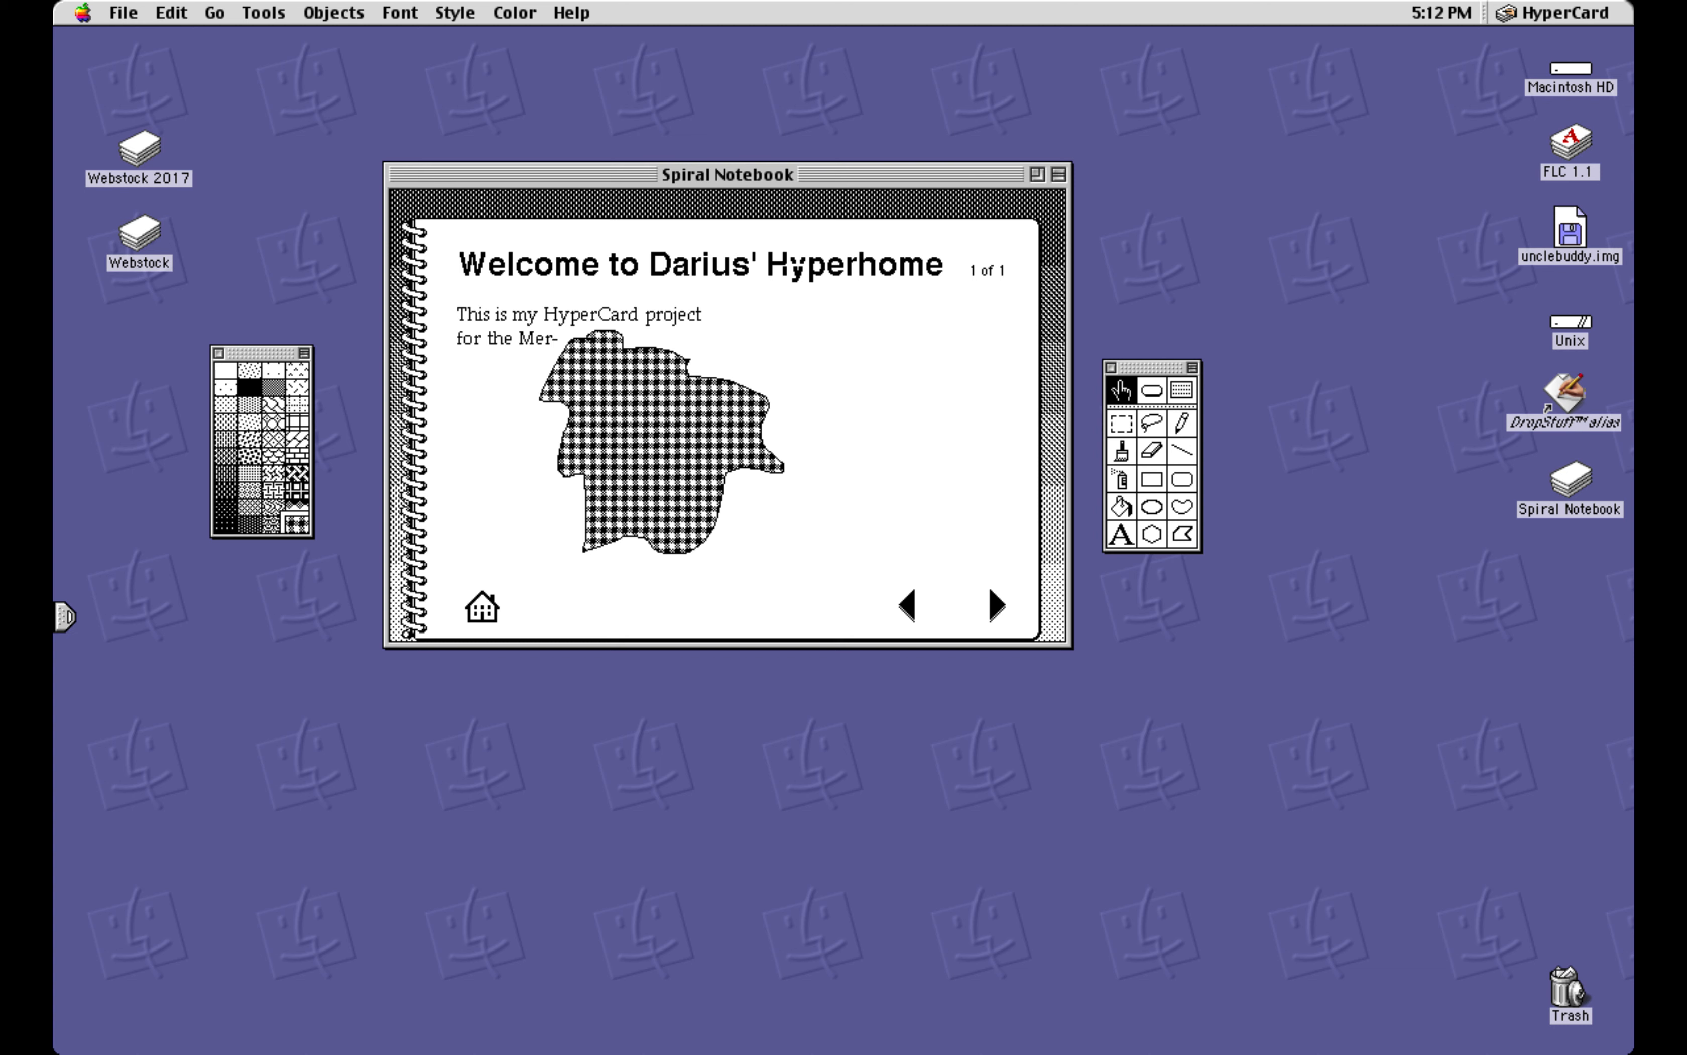
{"action": "type", "text": "Hy"}
{"action": "key", "text": "BackSpace"}
{"action": "key", "text": "BackSpace"}
{"action": "type", "text": "HyperJam"}
Go to the Home stack and browse through its cards up to the Preferences card, repositioning its window
{"action": "key", "text": "super+h"}
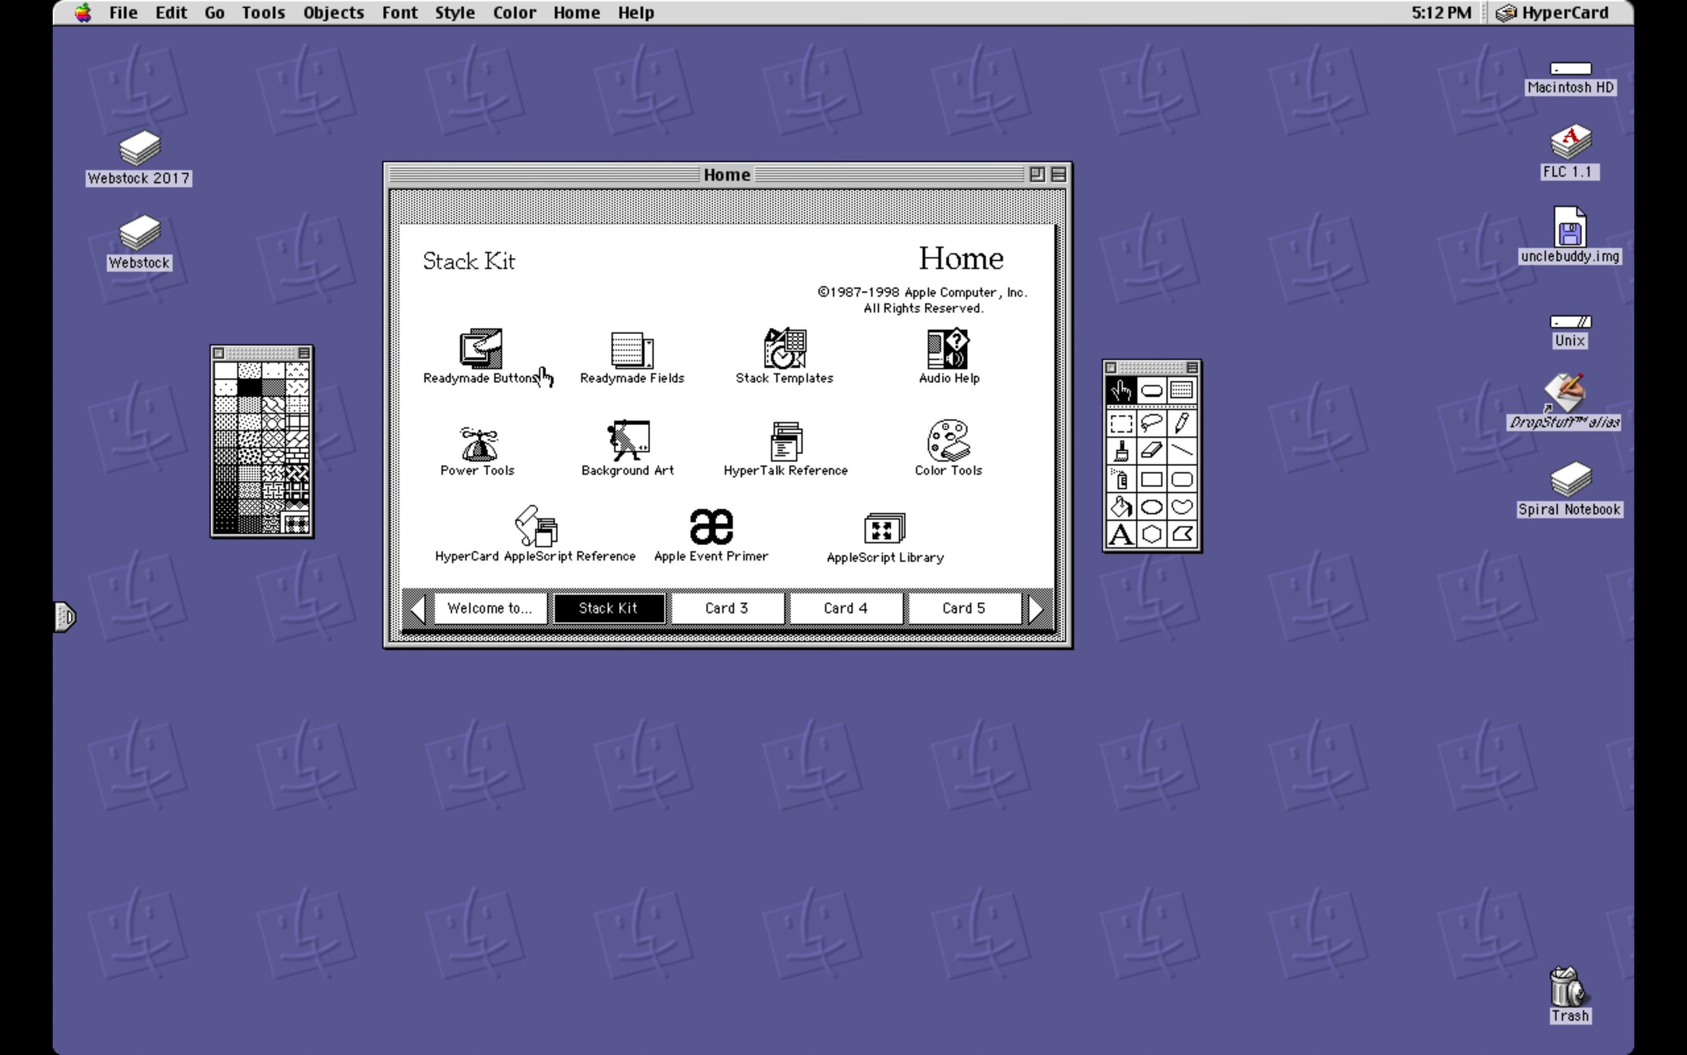
{"action": "key", "text": "Right"}
{"action": "key", "text": "Left"}
{"action": "left_click_drag", "start_coordinate": [637, 167], "coordinate": [552, 224]}
{"action": "key", "text": "Right"}
{"action": "key", "text": "Right"}
{"action": "key", "text": "Right"}
{"action": "key", "text": "Right"}
{"action": "key", "text": "Right"}
{"action": "key", "text": "Right"}
{"action": "key", "text": "Left"}
{"action": "key", "text": "Left"}
{"action": "key", "text": "Left"}
{"action": "key", "text": "Left"}
{"action": "key", "text": "Left"}
{"action": "key", "text": "Left"}
{"action": "key", "text": "Left"}
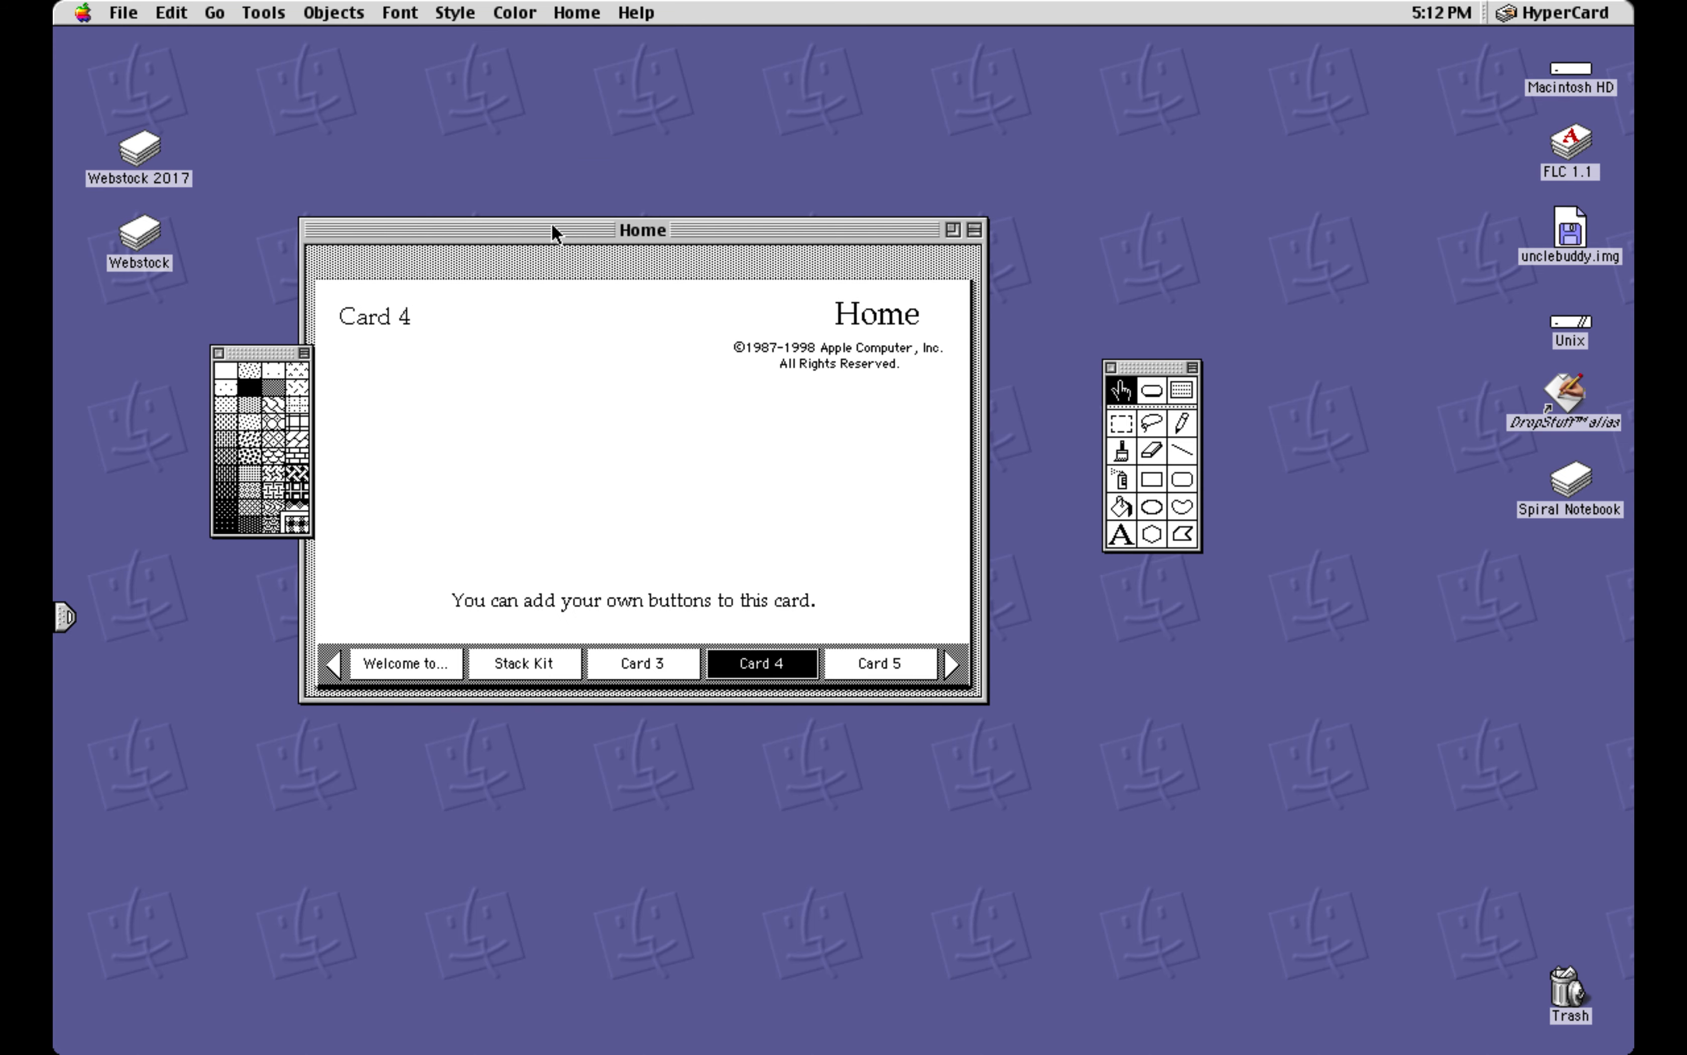
{"action": "key", "text": "Left"}
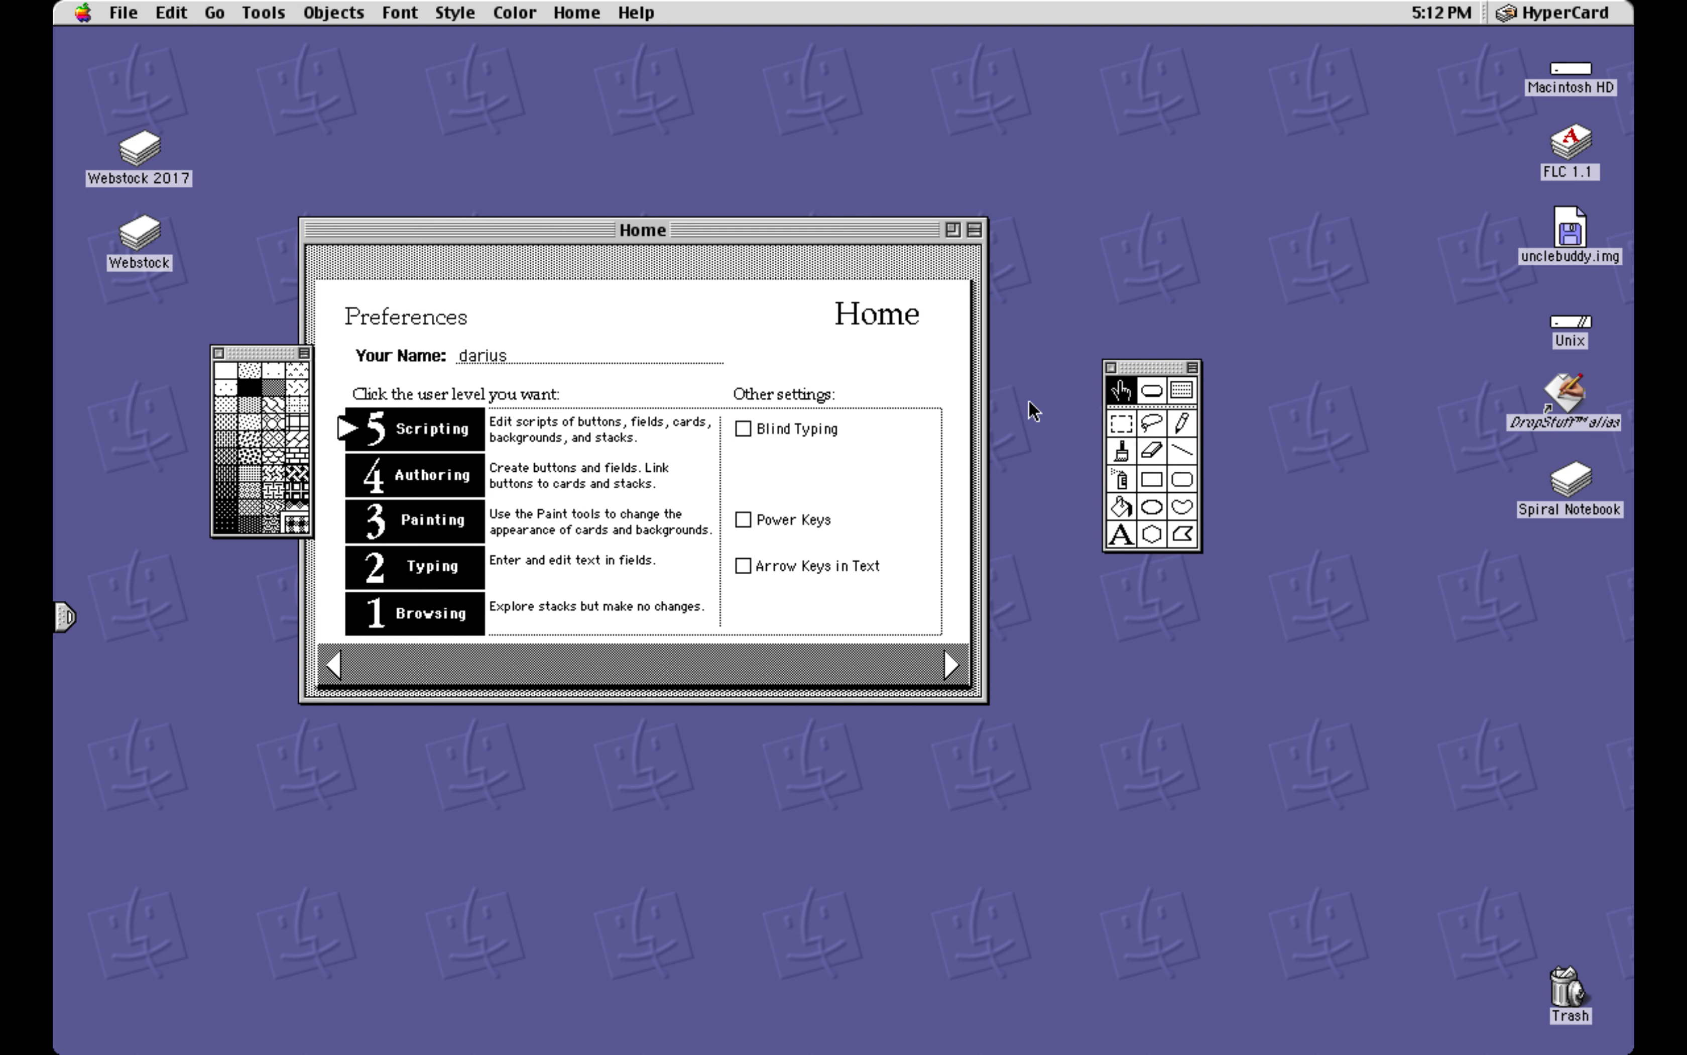
Reopen the Spiral Notebook stack and rejoin the hyphenated word as "Merveilles" on its own line in the left text
{"action": "left_click", "coordinate": [1578, 483]}
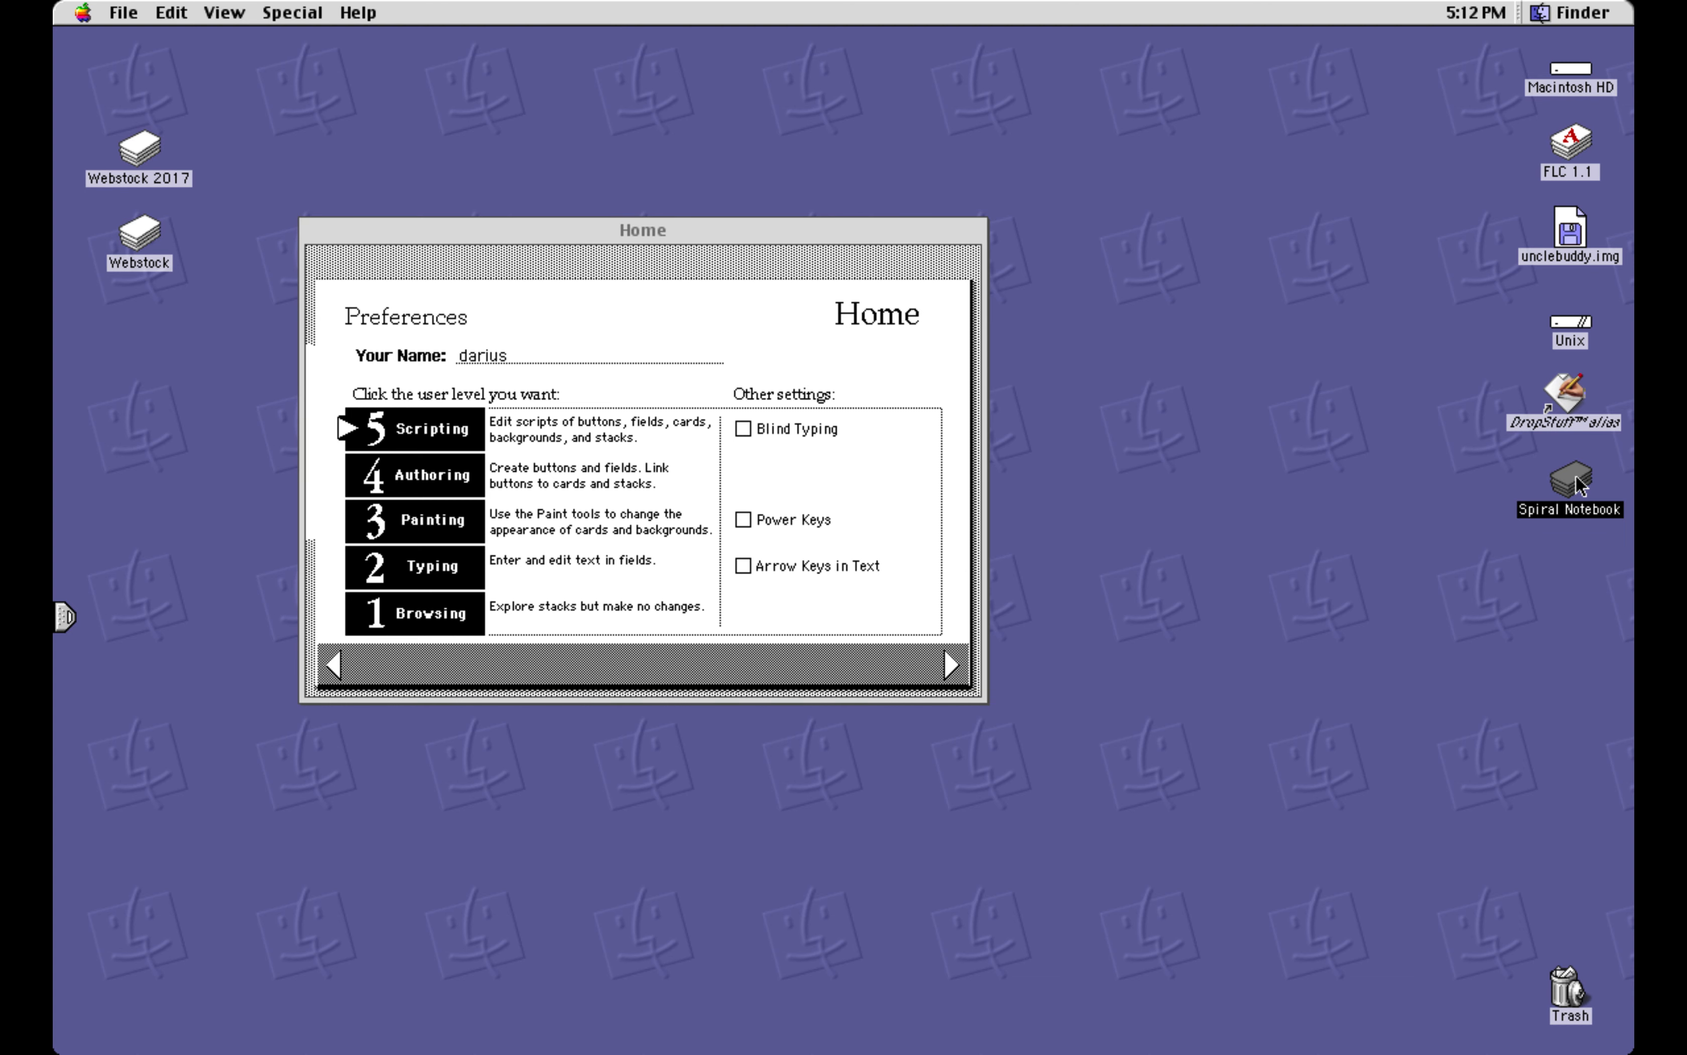
{"action": "double_click", "coordinate": [1577, 483]}
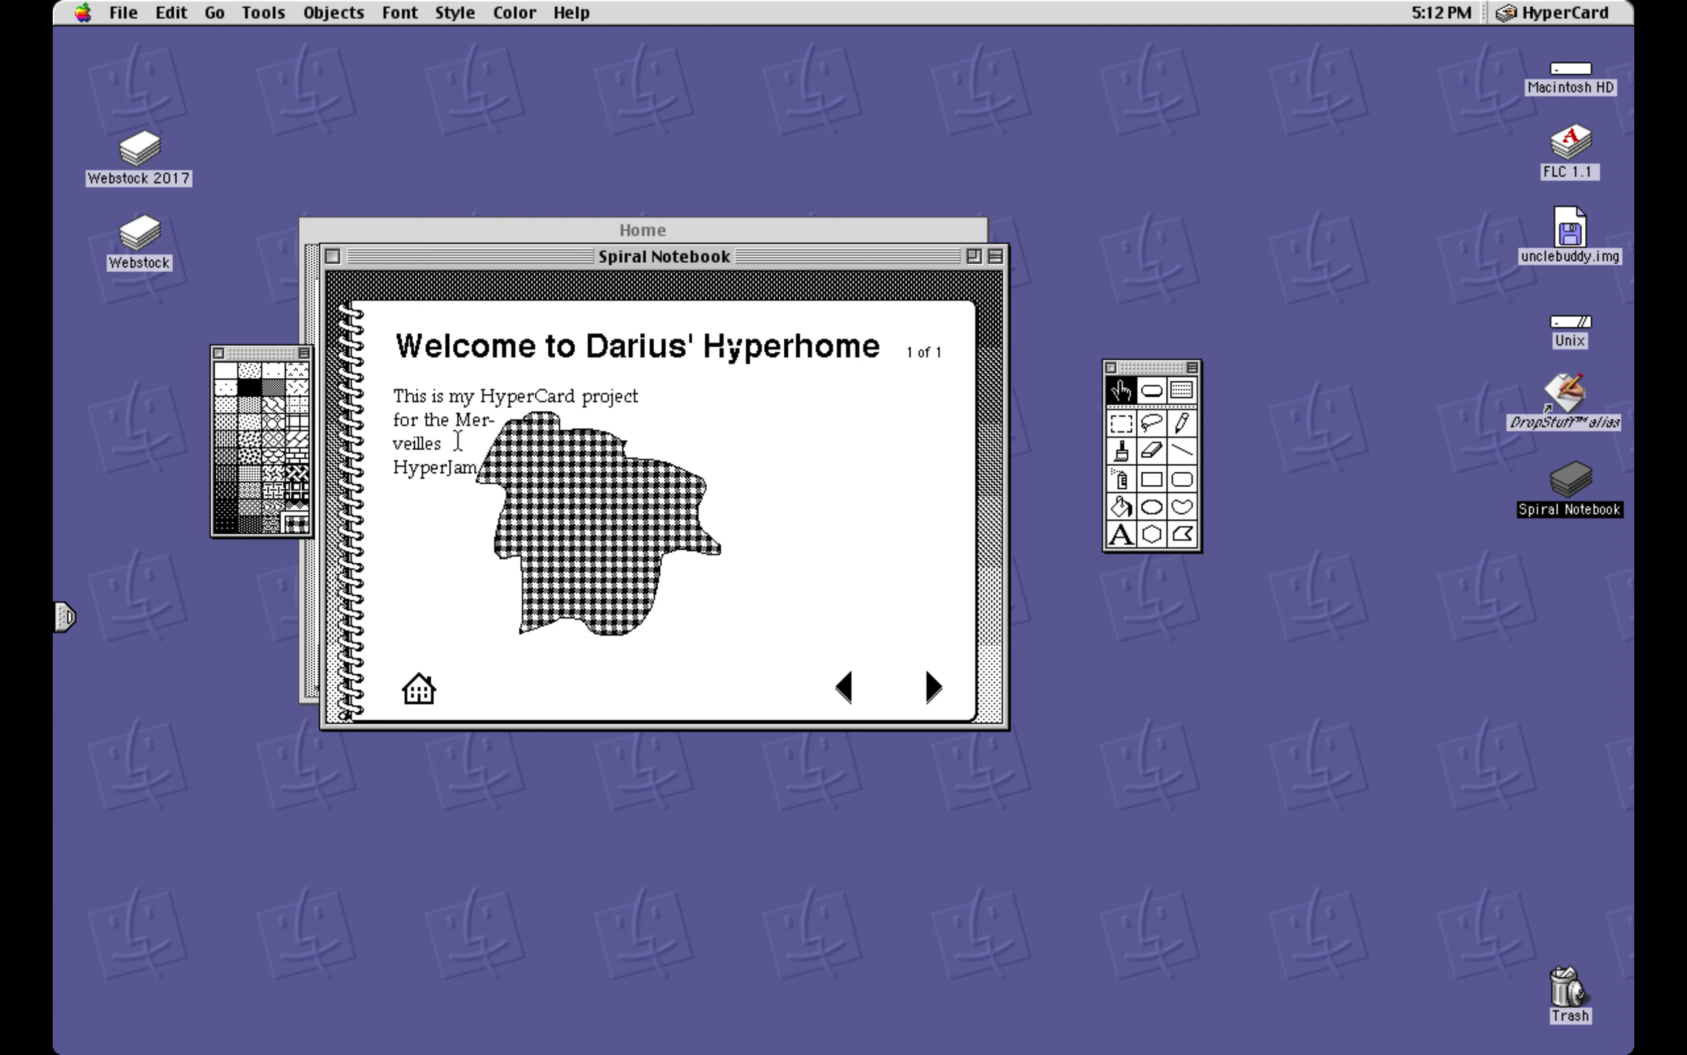
{"action": "left_click", "coordinate": [455, 420]}
{"action": "key", "text": "Return"}
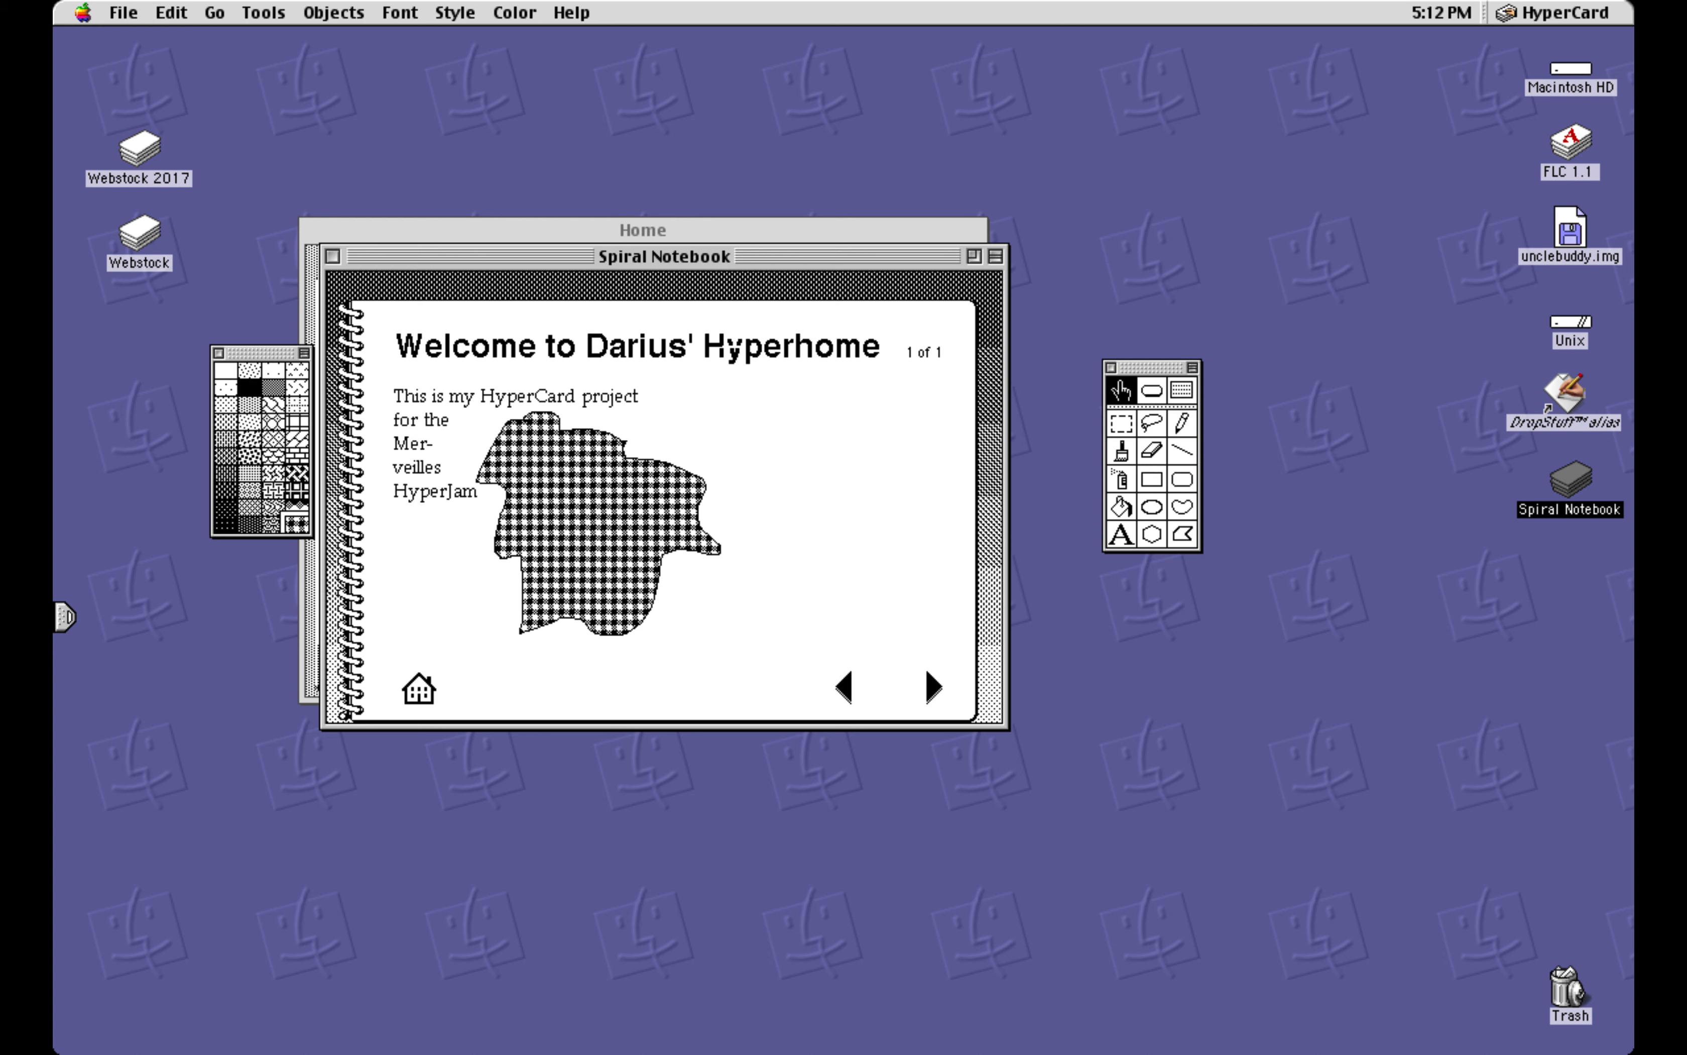
{"action": "key", "text": "super+h"}
{"action": "left_click", "coordinate": [392, 471]}
{"action": "key", "text": "BackSpace"}
{"action": "key", "text": "BackSpace"}
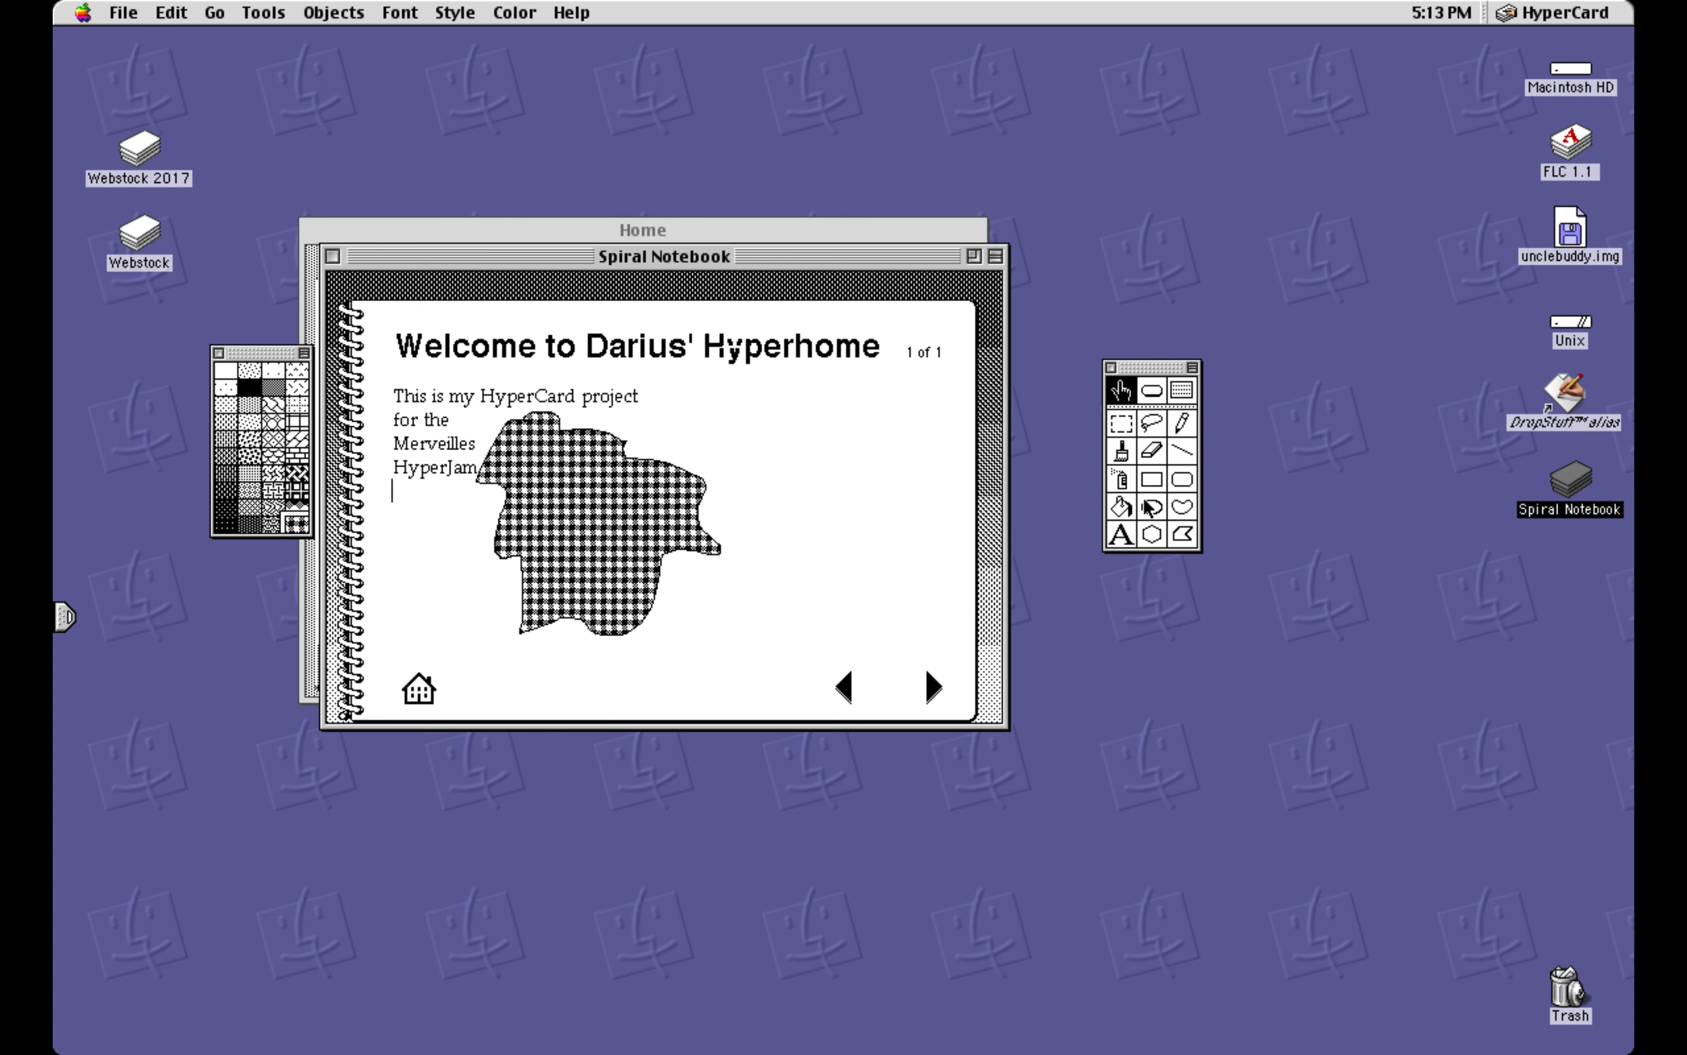
Select the patterned shape and shift it slightly to the right, clear of the text
{"action": "left_click", "coordinate": [1120, 423]}
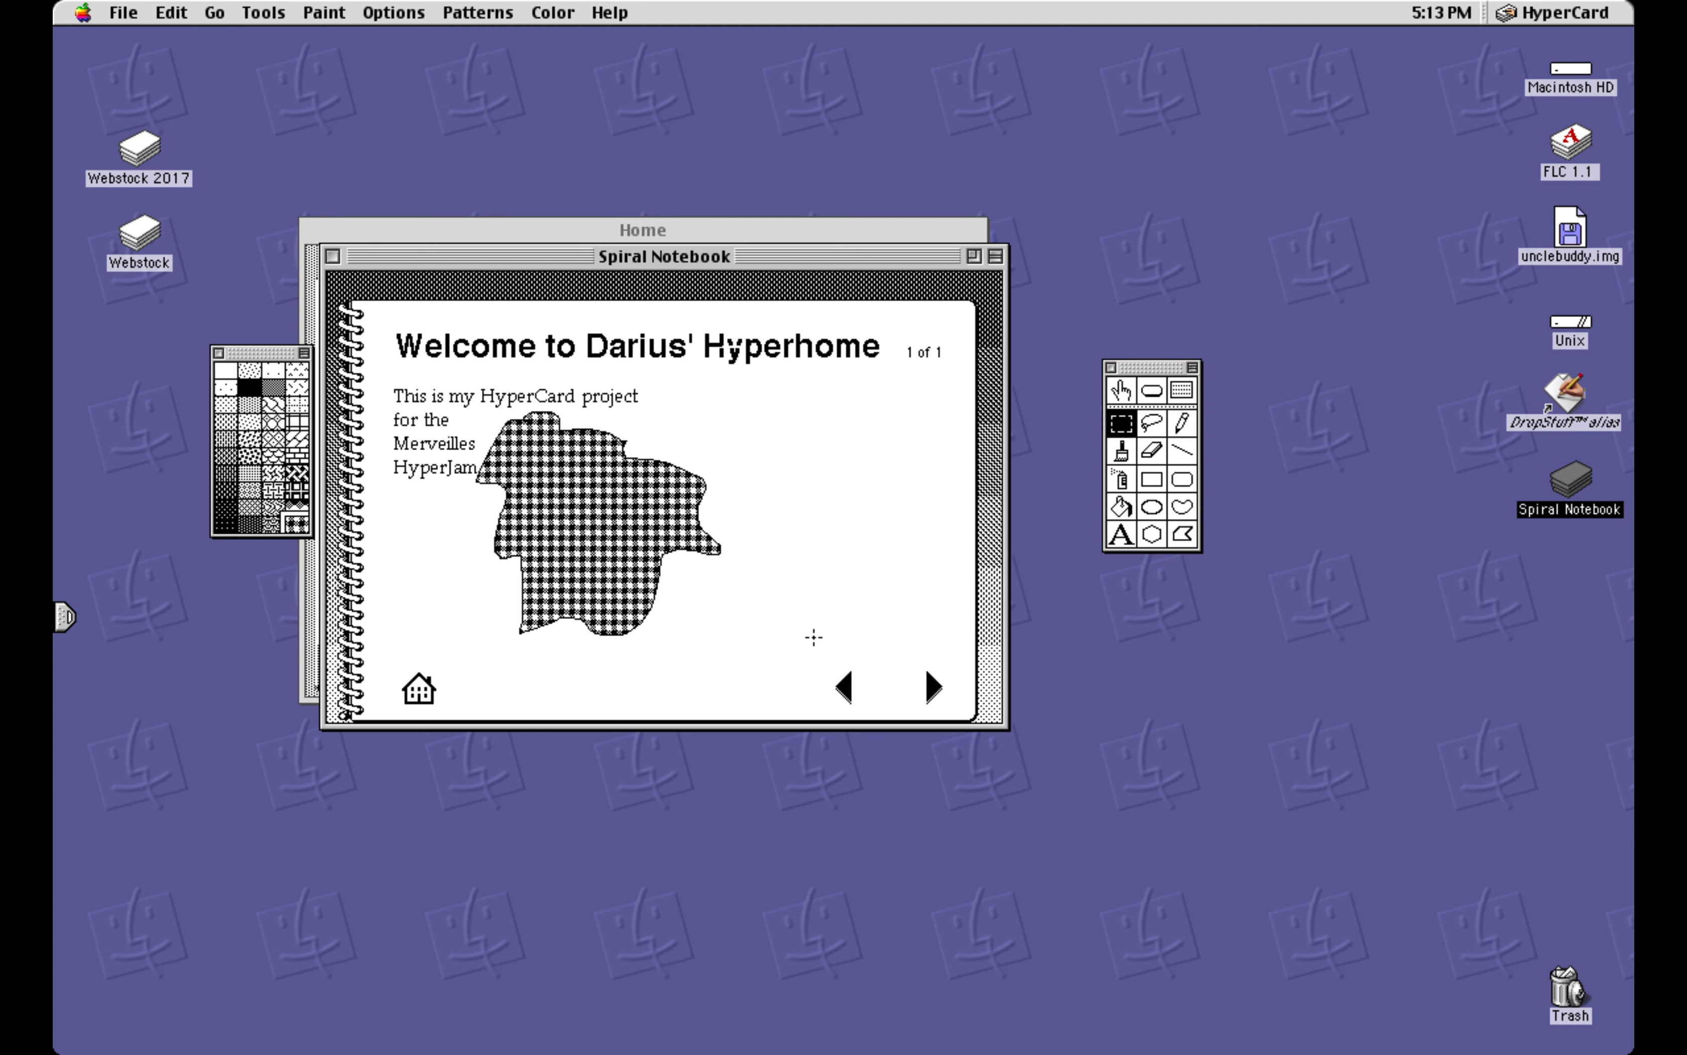
{"action": "left_click_drag", "start_coordinate": [781, 652], "coordinate": [444, 405]}
{"action": "left_click_drag", "start_coordinate": [551, 470], "coordinate": [565, 468]}
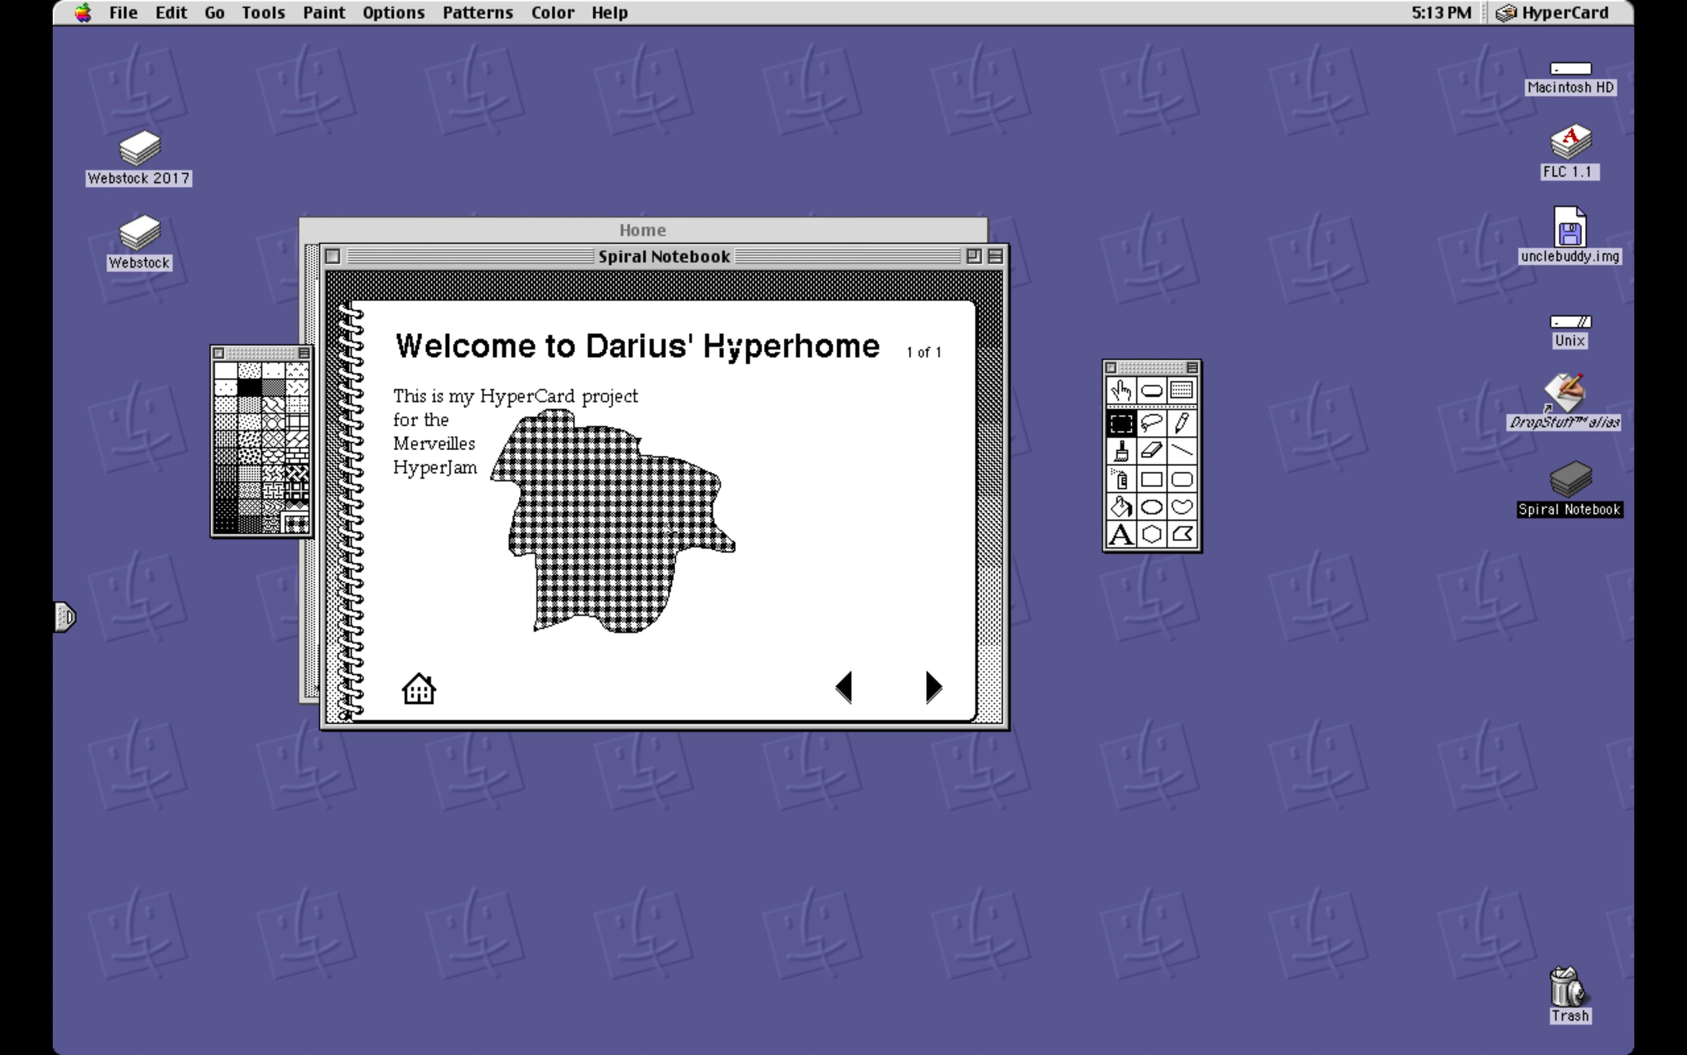
Draw an oval head and a rectangular body beneath it to the right of the patterned shape
{"action": "left_click", "coordinate": [1152, 508]}
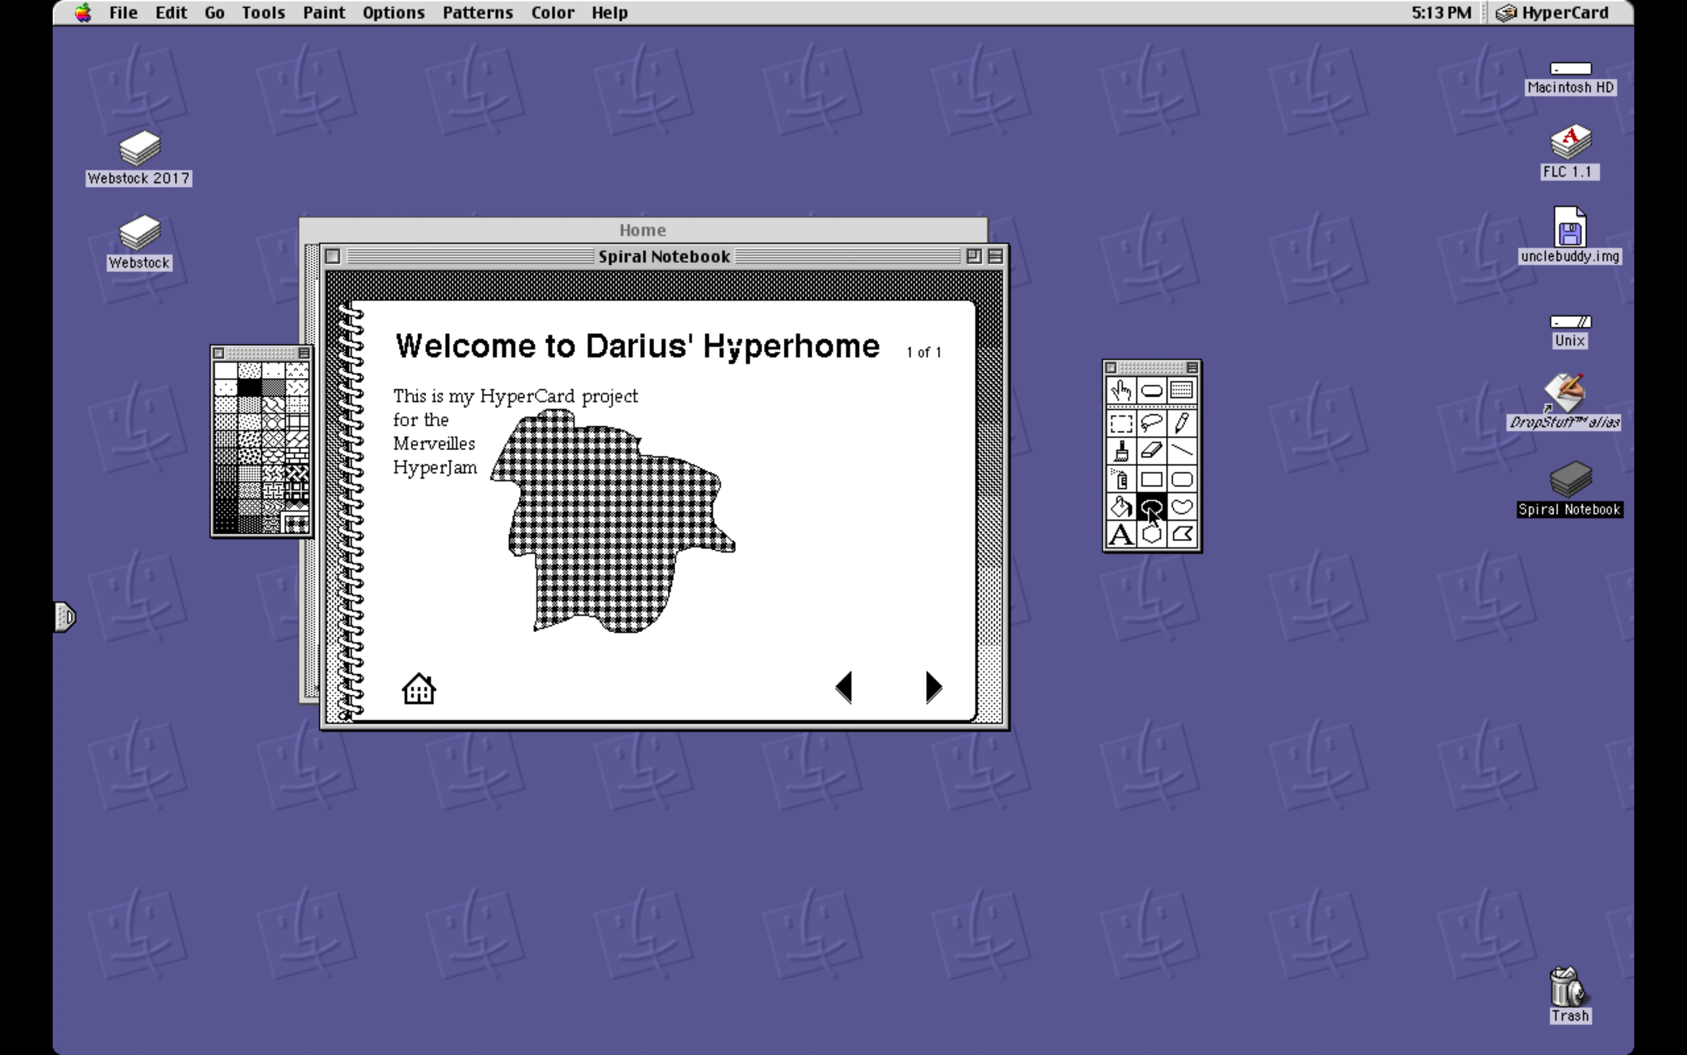
{"action": "left_click_drag", "start_coordinate": [771, 422], "coordinate": [848, 494]}
{"action": "left_click", "coordinate": [1154, 478]}
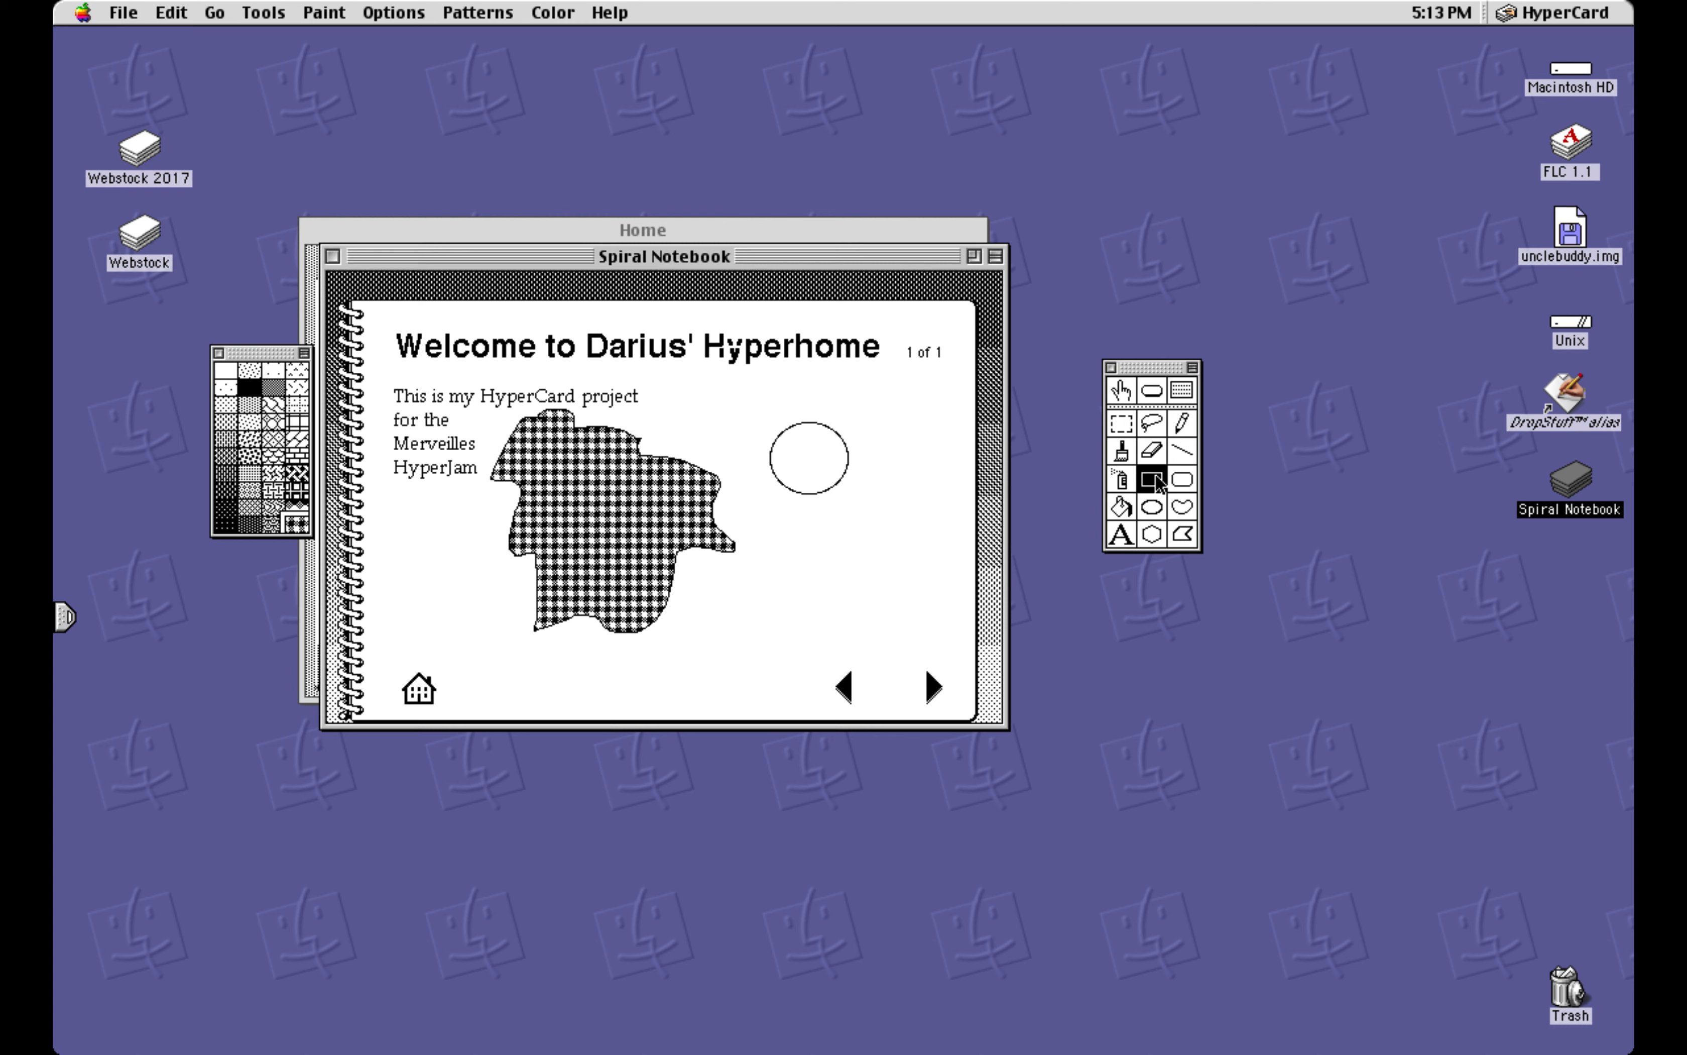
{"action": "left_click_drag", "start_coordinate": [785, 490], "coordinate": [836, 590]}
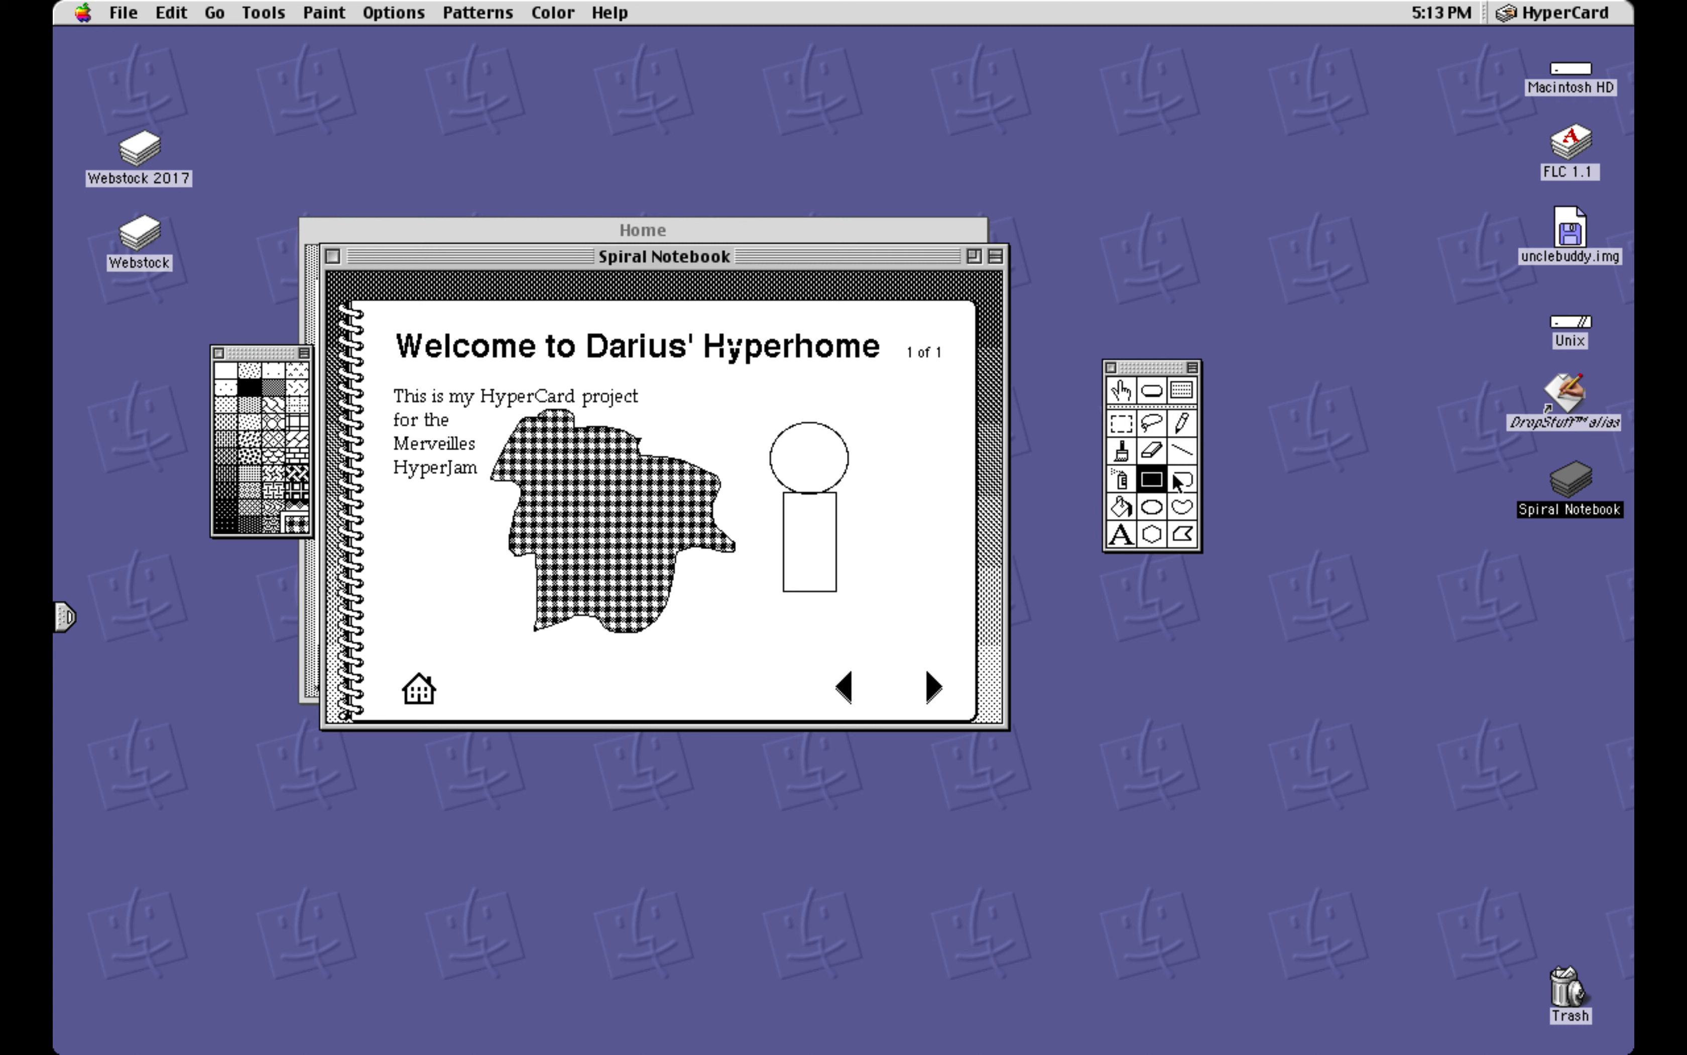
Draw an angled arm on each side of the figure's body with the Polygon tool
{"action": "left_click", "coordinate": [1177, 533]}
{"action": "left_click", "coordinate": [837, 493]}
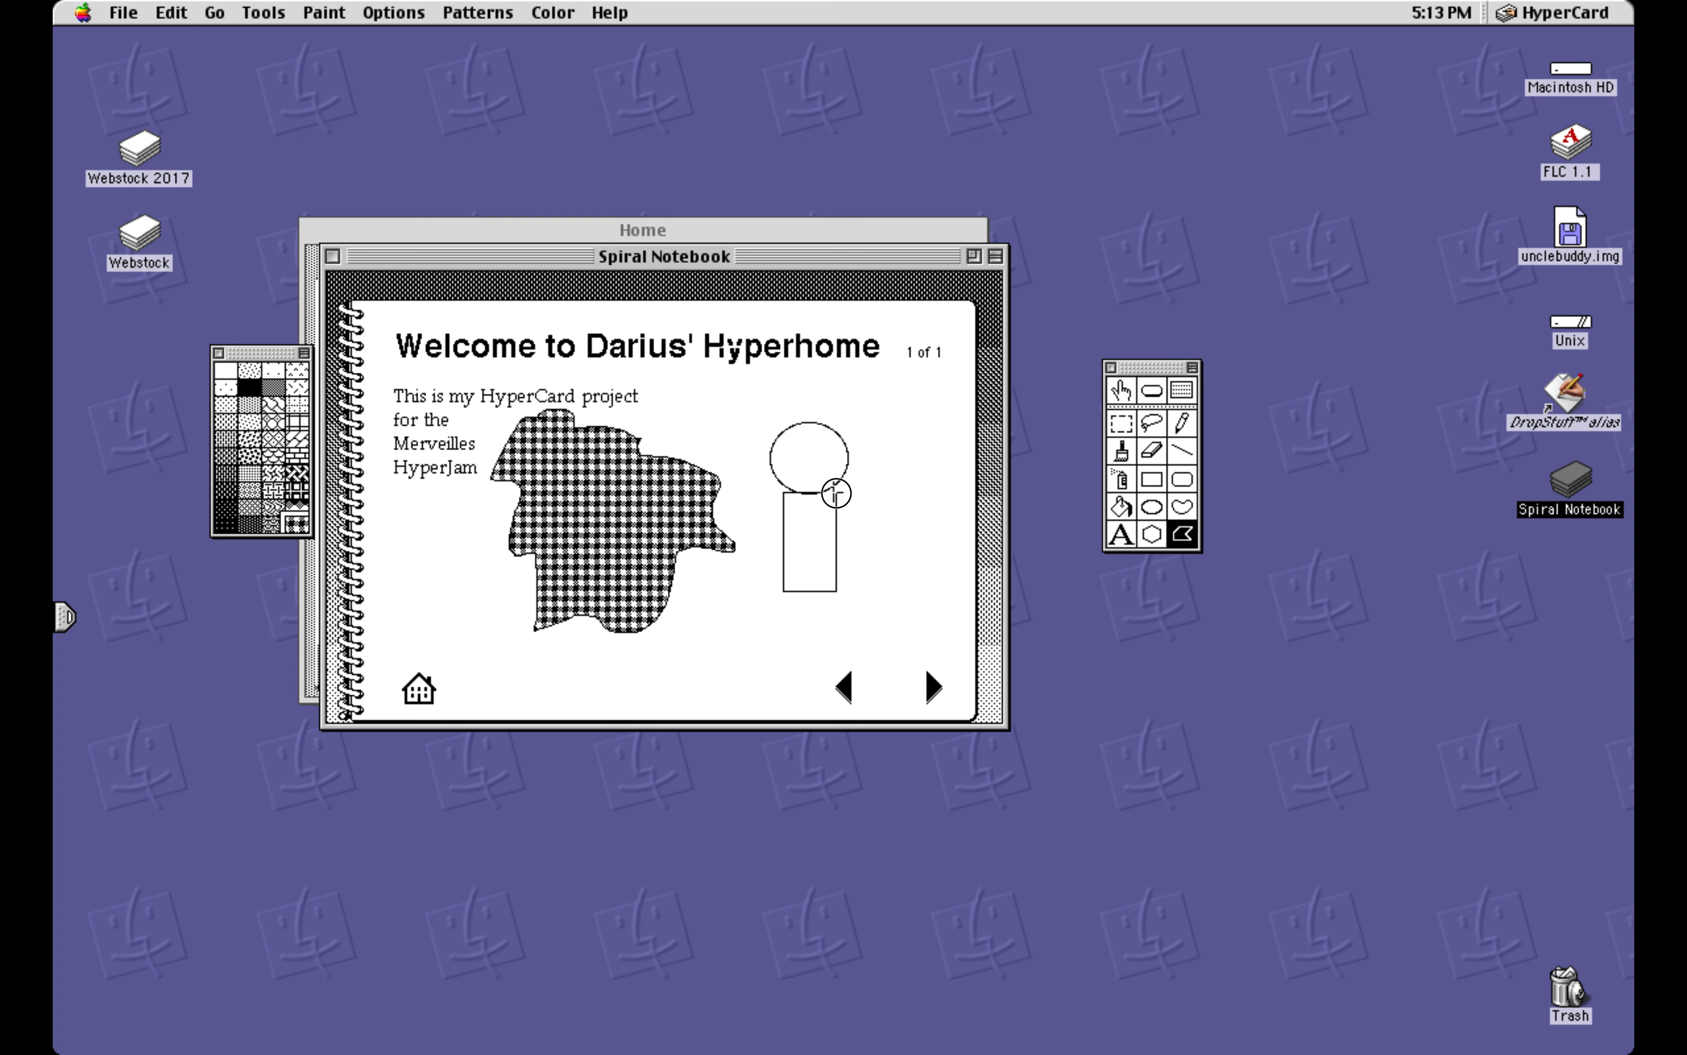
{"action": "left_click", "coordinate": [901, 515]}
{"action": "left_click", "coordinate": [887, 539]}
{"action": "left_click", "coordinate": [835, 493]}
{"action": "left_click", "coordinate": [778, 496]}
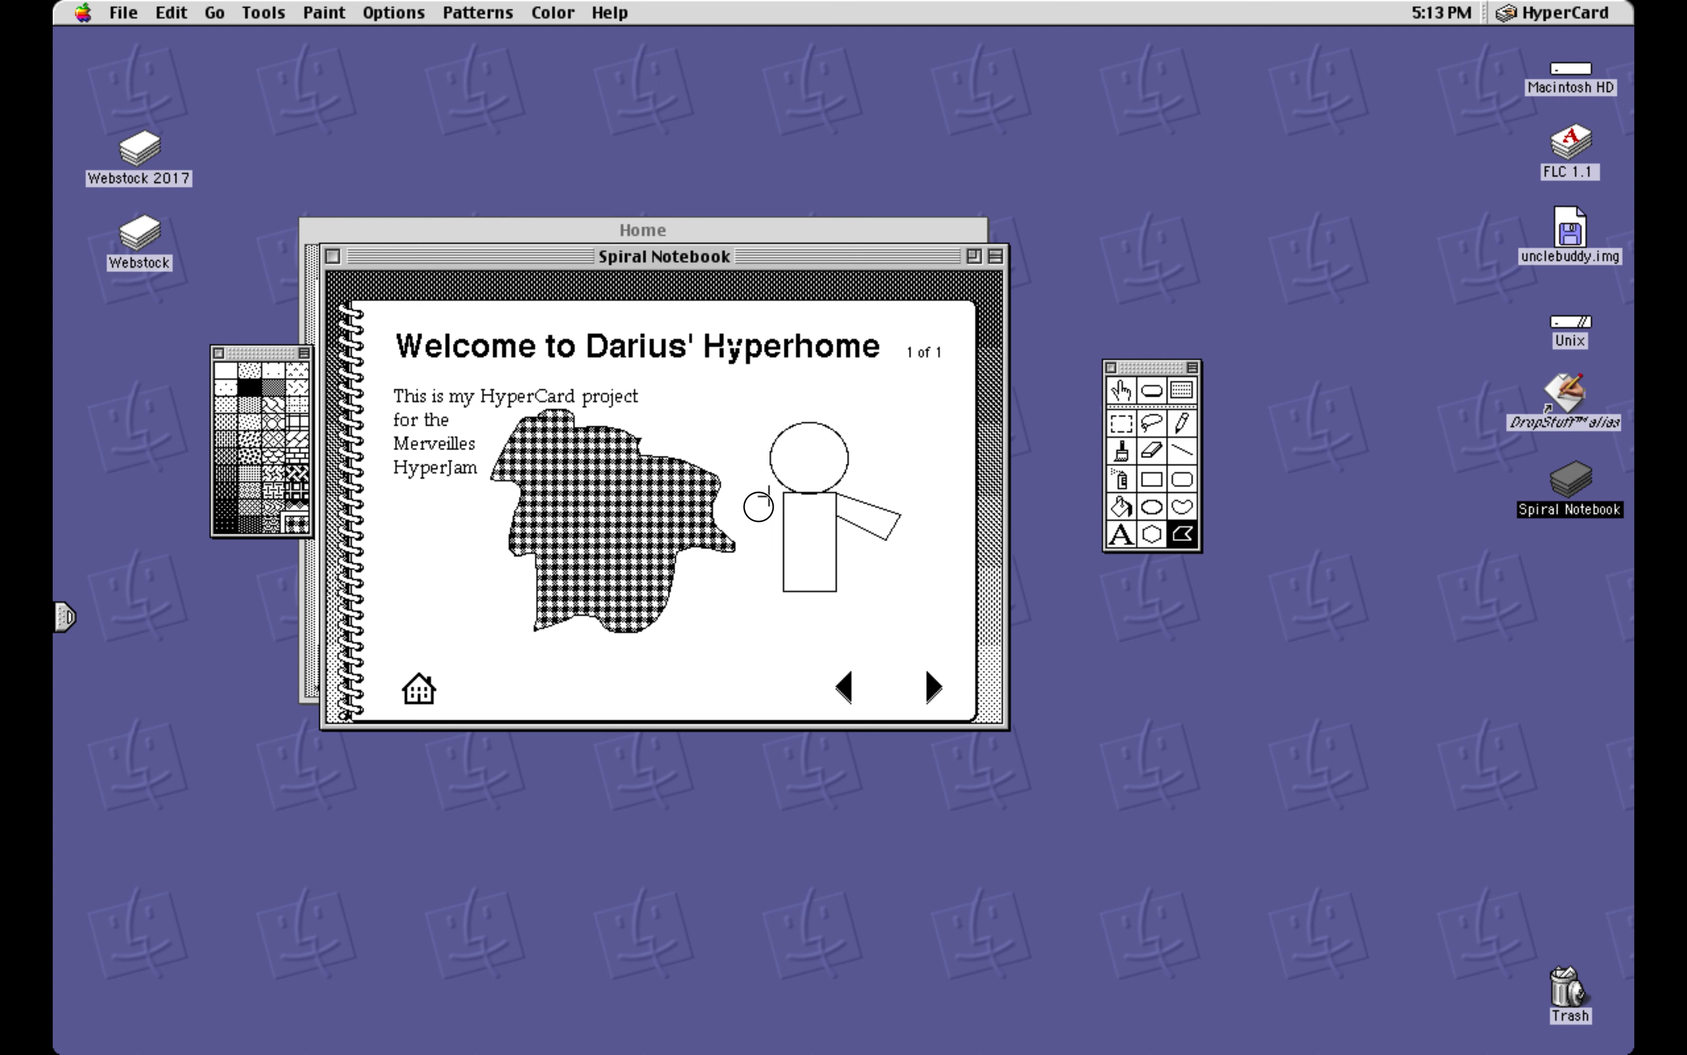
{"action": "left_click", "coordinate": [739, 519]}
{"action": "left_click", "coordinate": [748, 536]}
{"action": "left_click_drag", "start_coordinate": [765, 529], "coordinate": [784, 515]}
Sketch a leg and foot below the body, and add loose crossing polygon lines across the figure's lower half
{"action": "left_click_drag", "start_coordinate": [782, 597], "coordinate": [788, 679]}
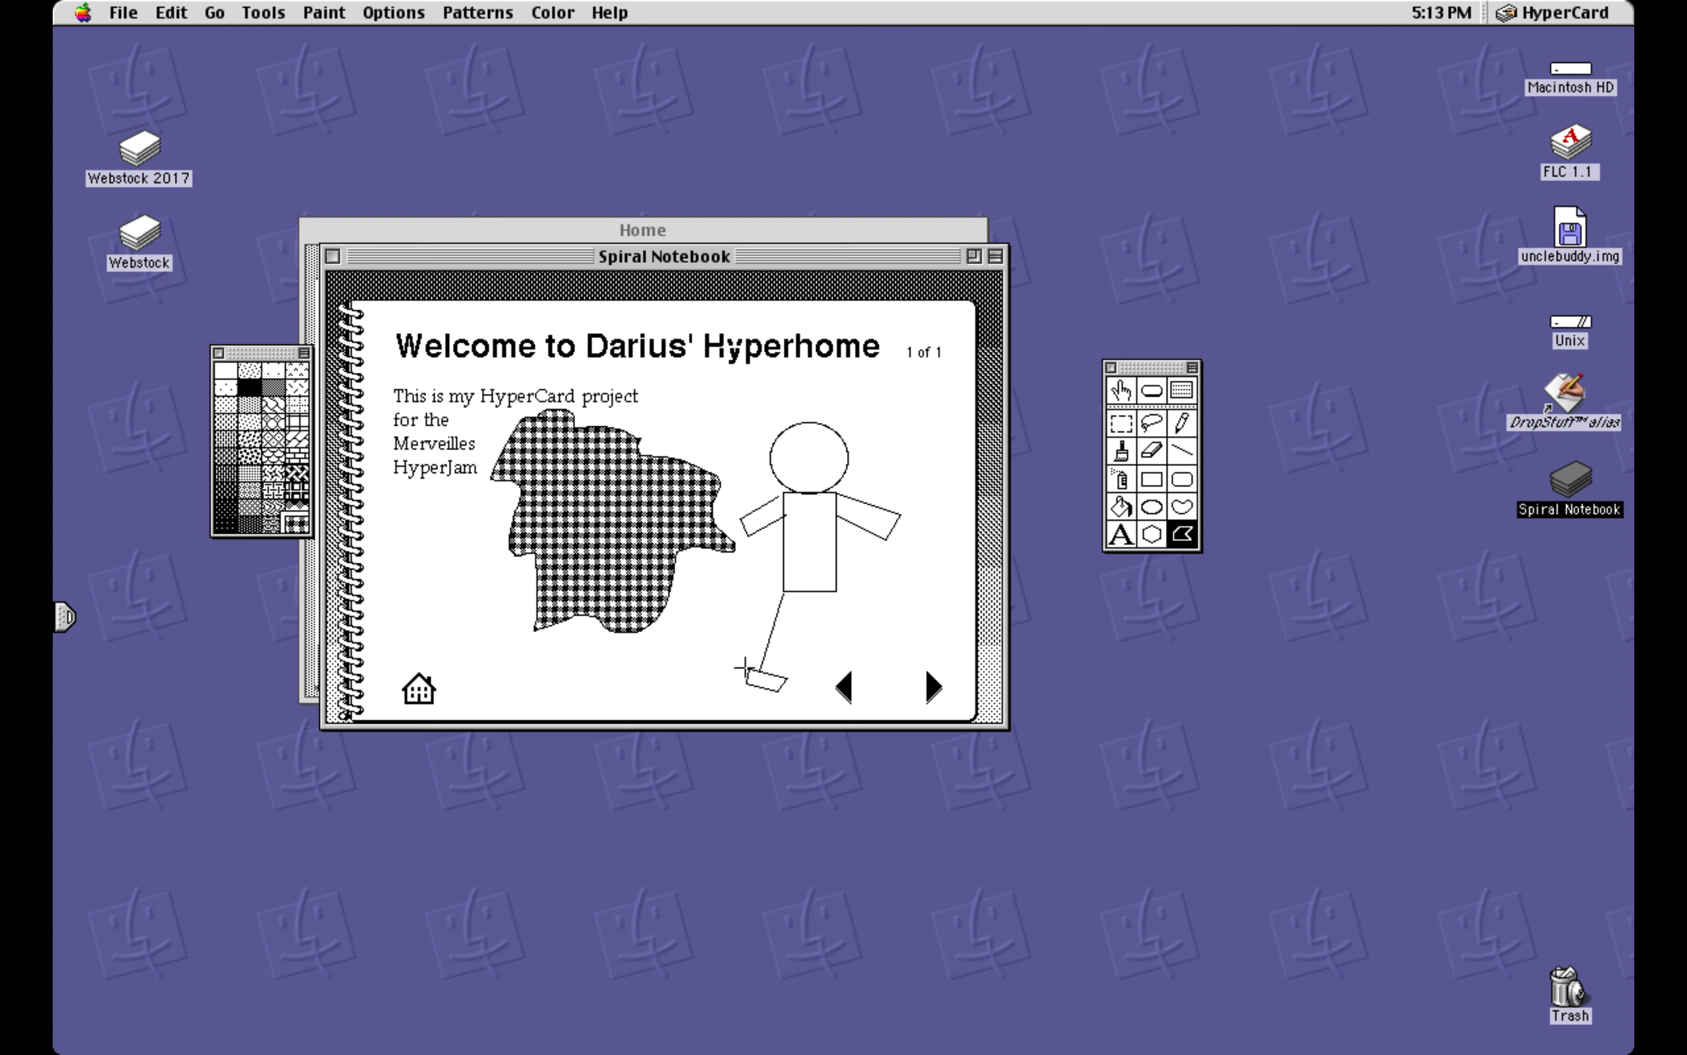
{"action": "left_click", "coordinate": [776, 636]}
{"action": "left_click", "coordinate": [665, 685]}
{"action": "left_click", "coordinate": [728, 568]}
{"action": "left_click", "coordinate": [910, 561]}
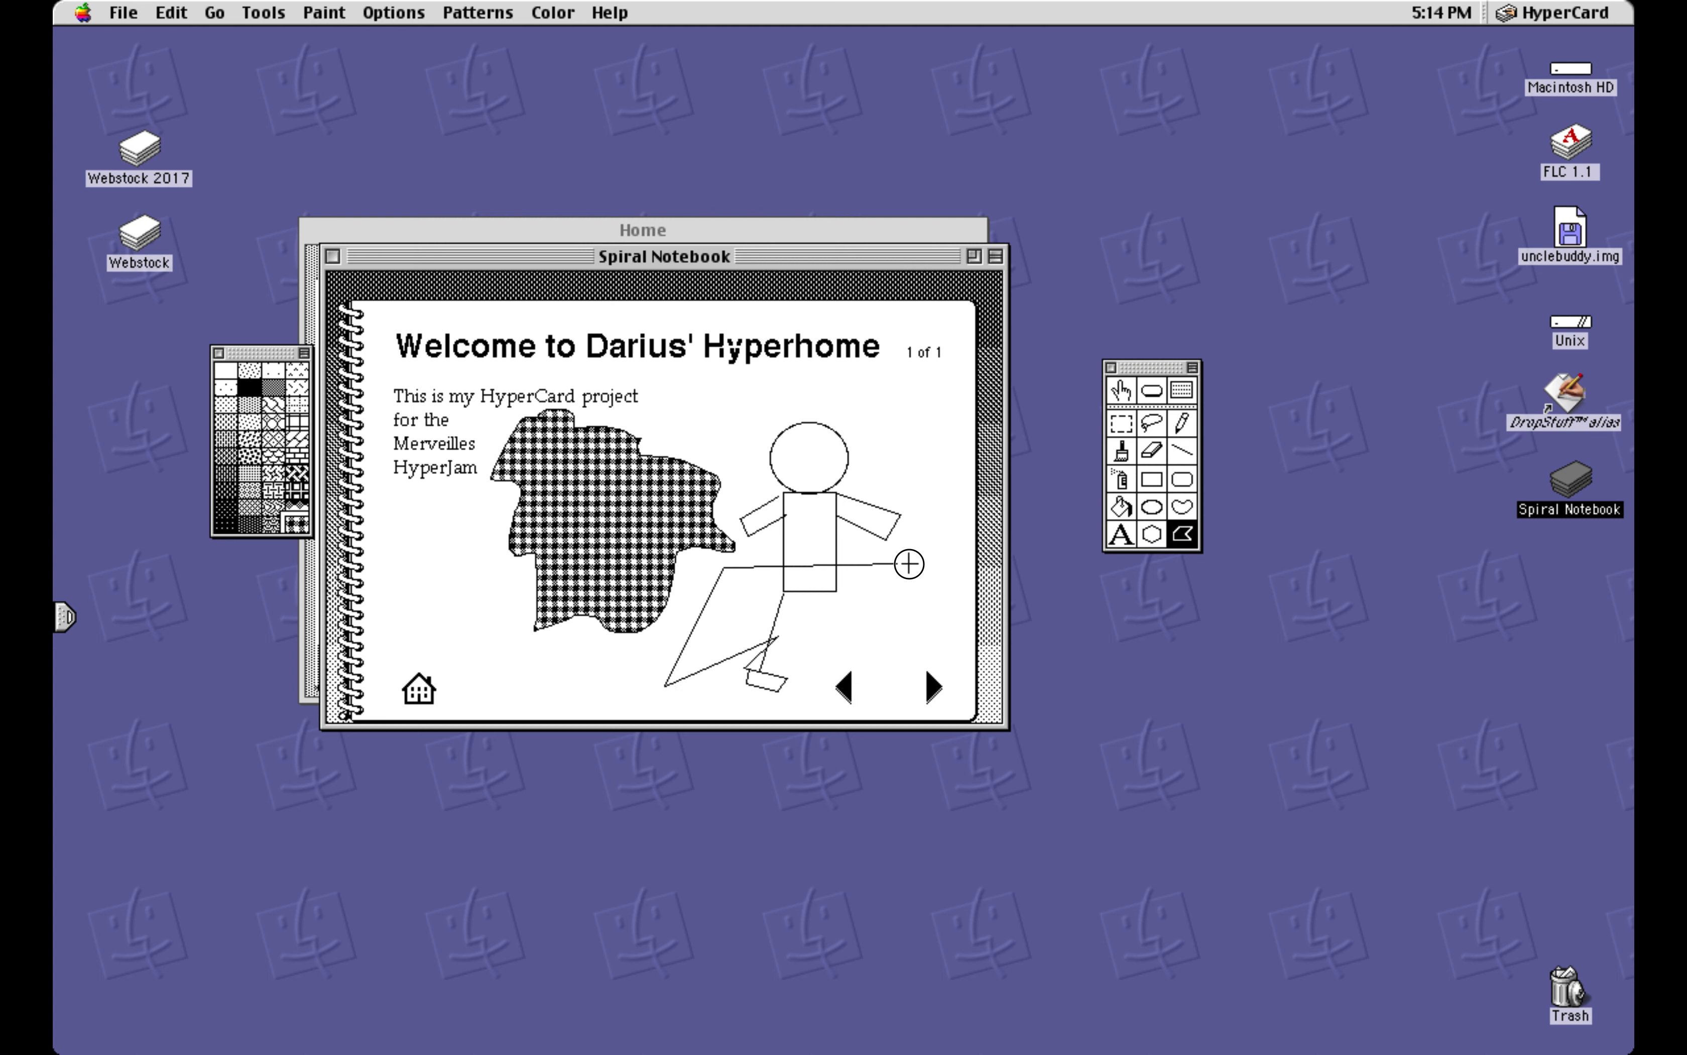
{"action": "left_click", "coordinate": [875, 504]}
{"action": "double_click", "coordinate": [965, 504]}
{"action": "left_click", "coordinate": [1114, 426]}
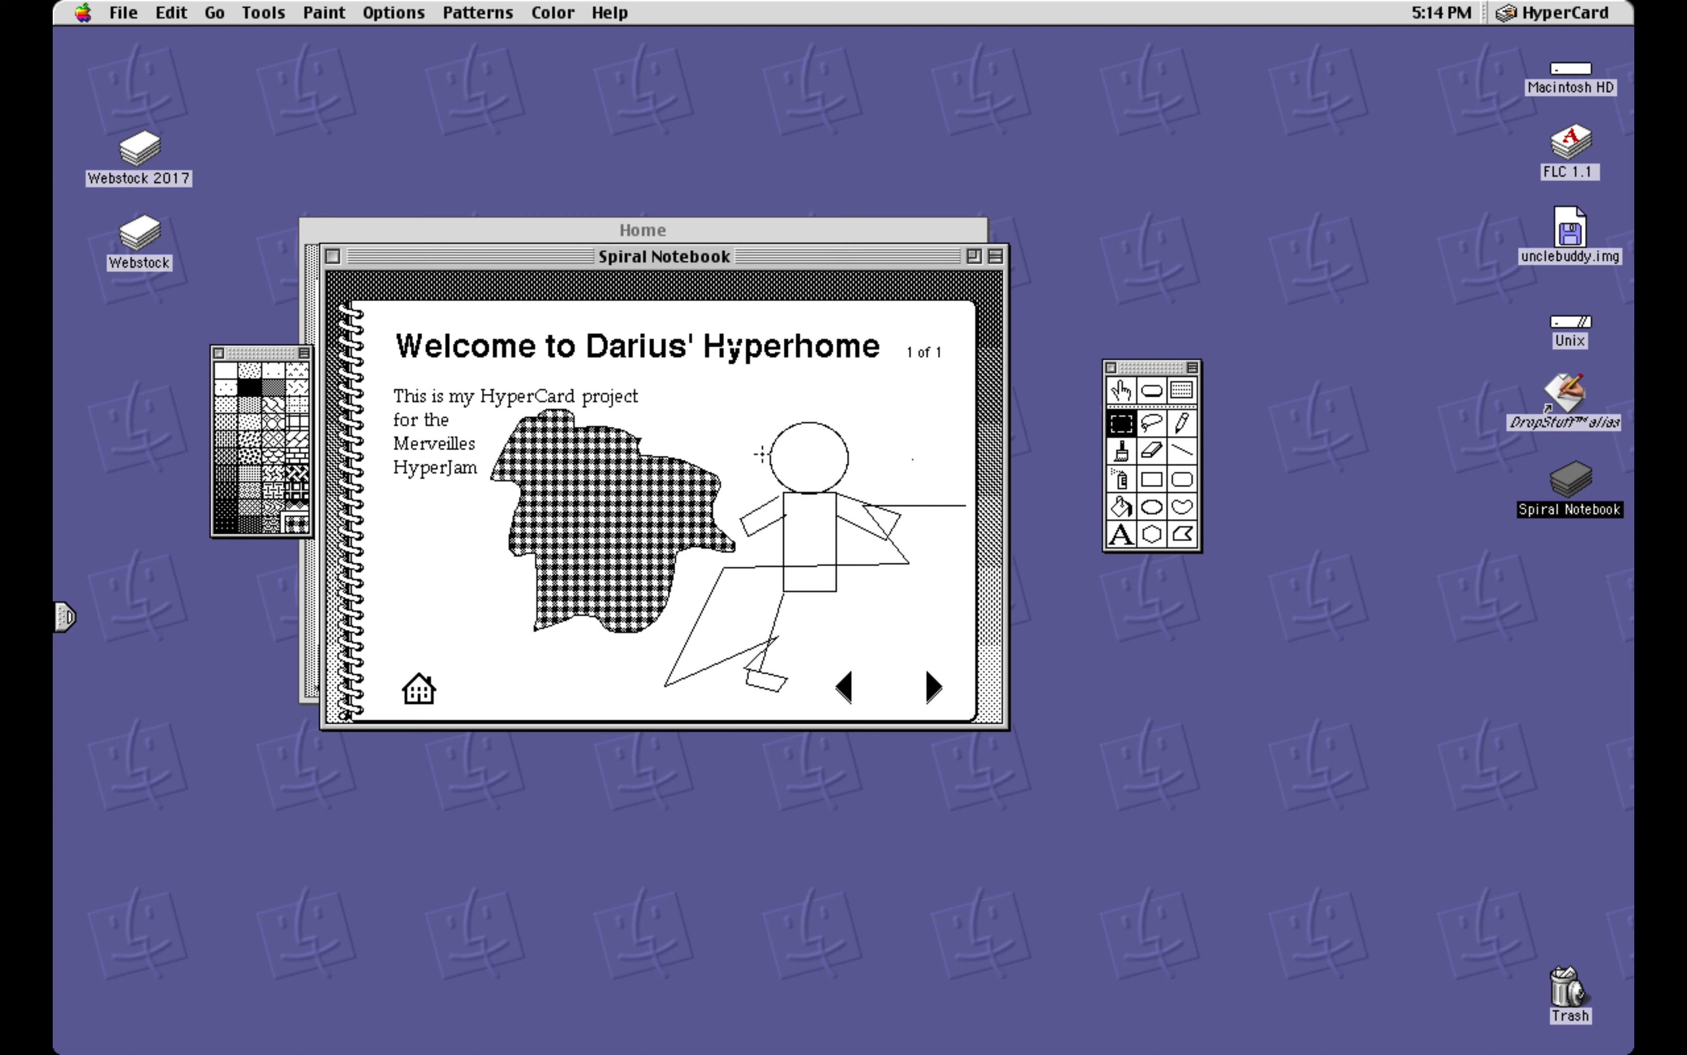
Select and delete the stick figure and all its leftover line fragments beside the patterned shape
{"action": "left_click_drag", "start_coordinate": [732, 410], "coordinate": [980, 626]}
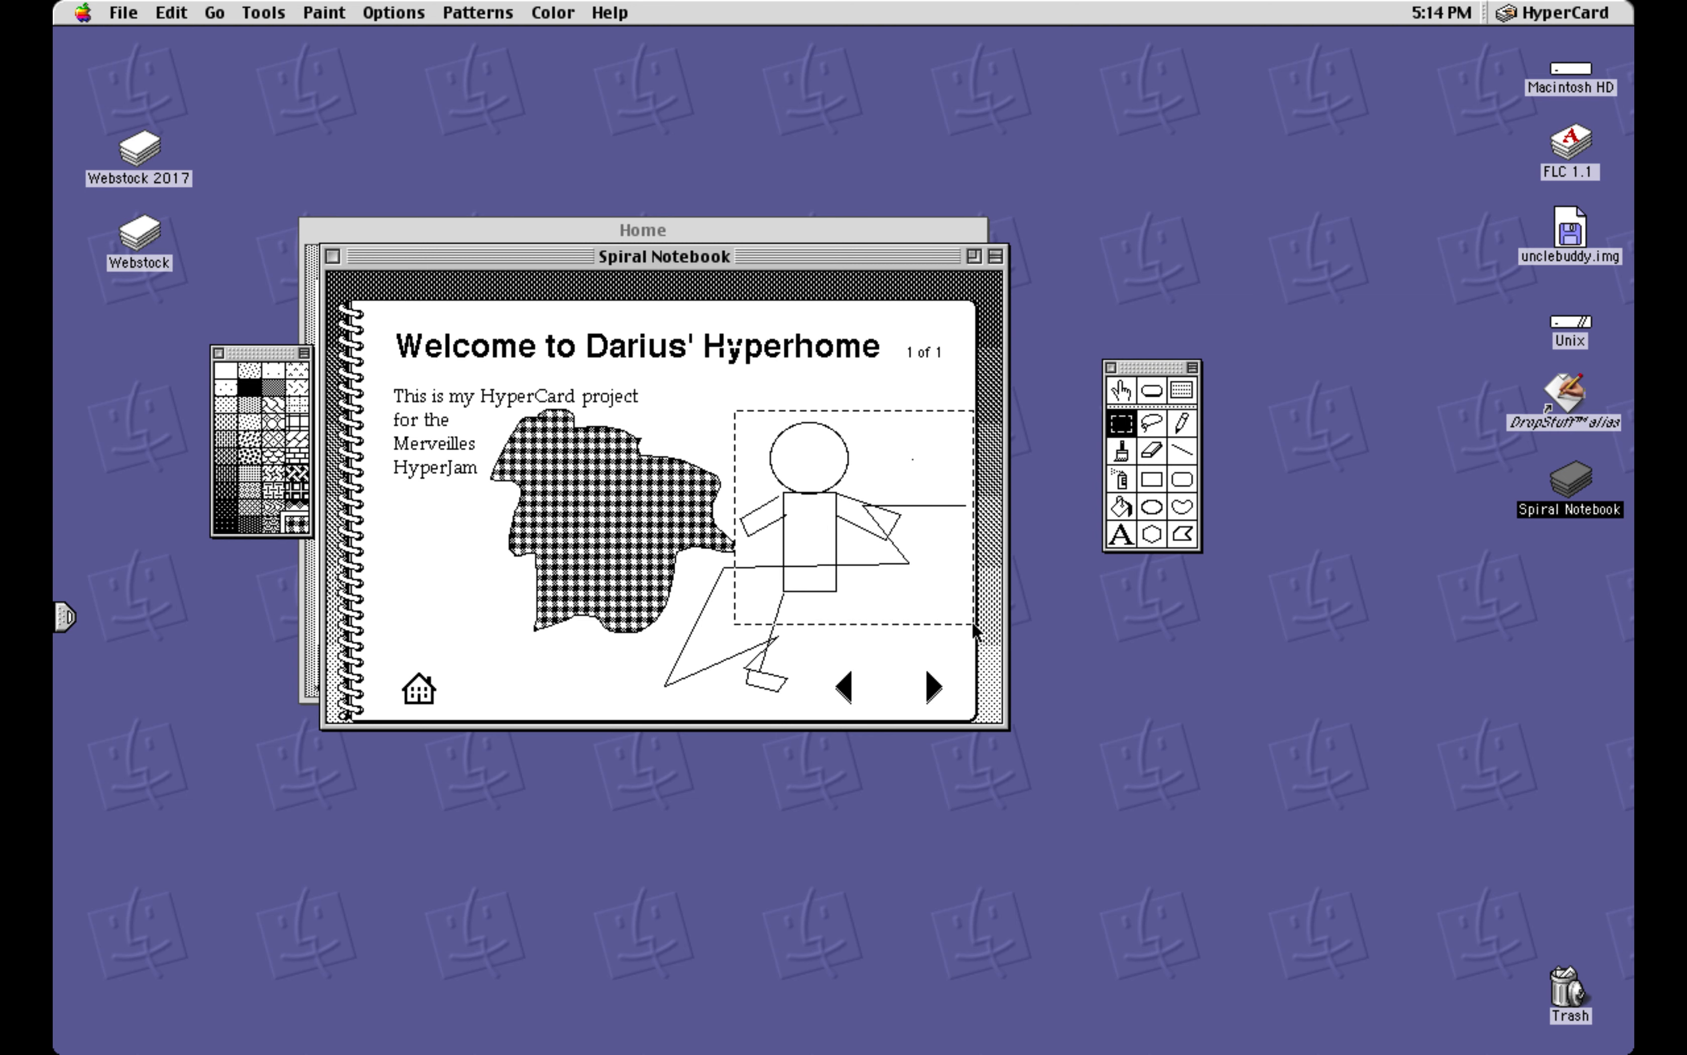
{"action": "key", "text": "Delete"}
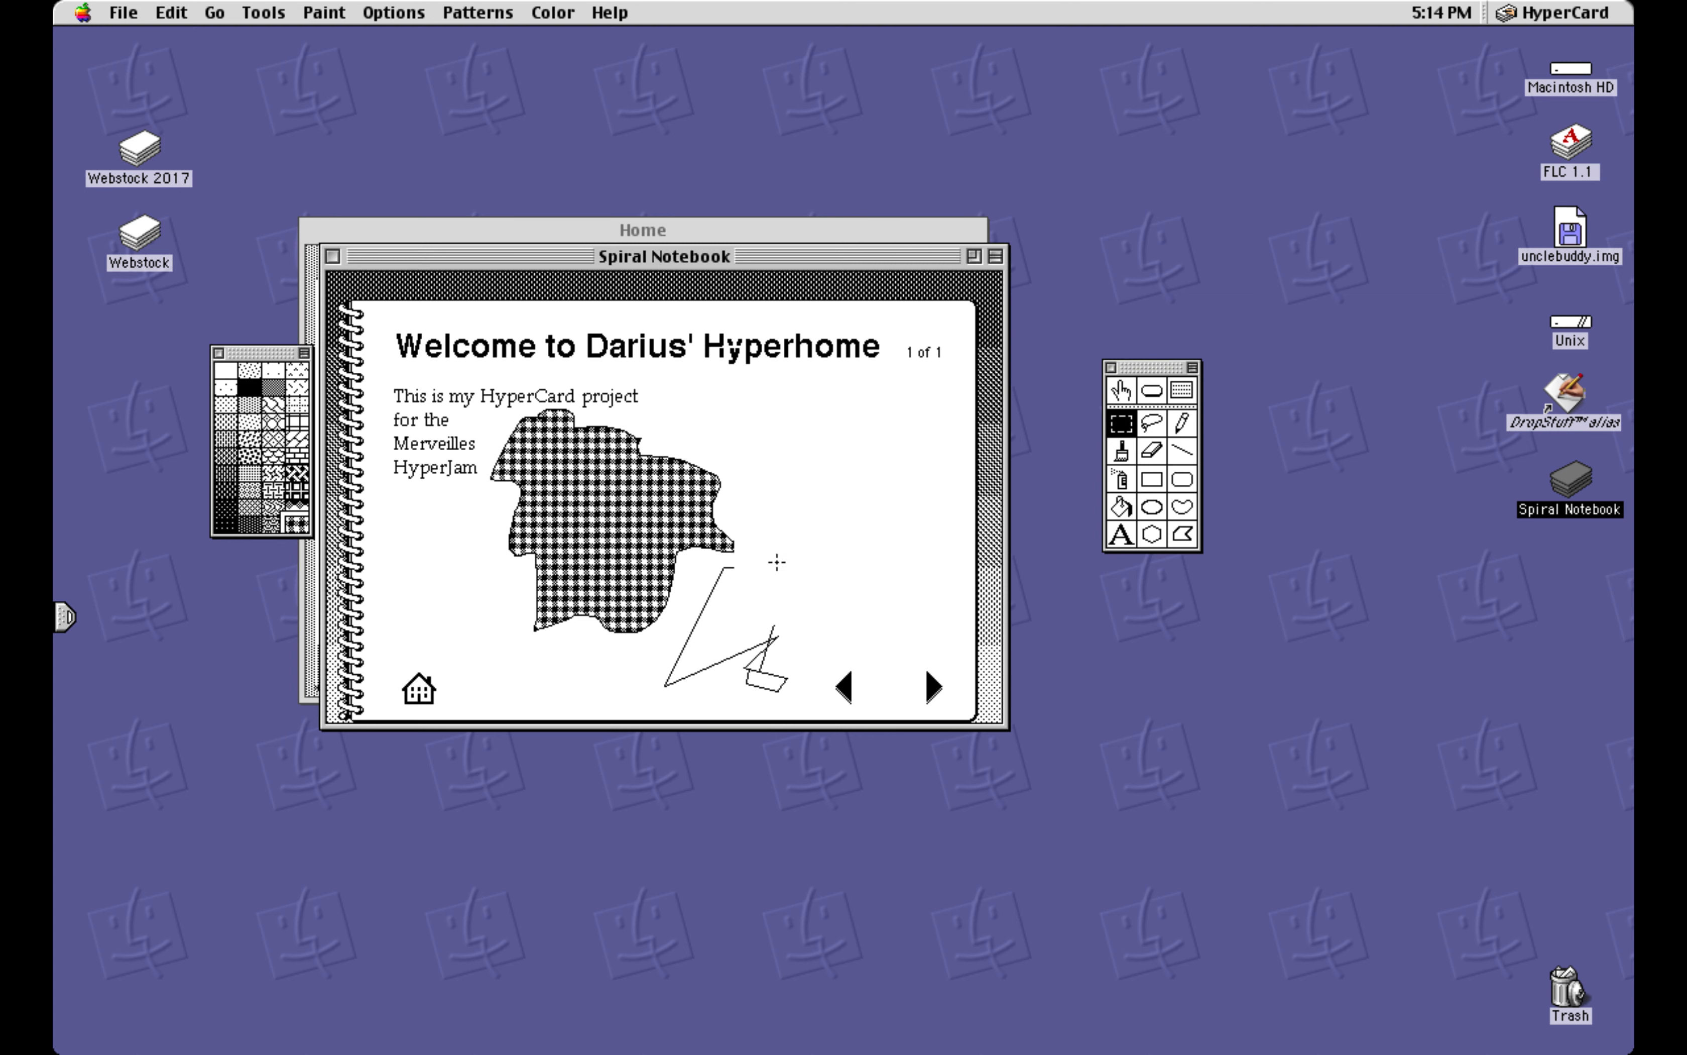
{"action": "mouse_move", "coordinate": [792, 565]}
{"action": "left_mouse_down"}
{"action": "mouse_move", "coordinate": [727, 632]}
{"action": "mouse_move", "coordinate": [706, 695]}
{"action": "left_mouse_up"}
{"action": "key", "text": "Delete"}
{"action": "mouse_move", "coordinate": [715, 611]}
{"action": "left_mouse_down"}
{"action": "mouse_move", "coordinate": [652, 685]}
{"action": "mouse_move", "coordinate": [690, 683]}
{"action": "mouse_move", "coordinate": [678, 670]}
{"action": "left_mouse_up"}
{"action": "key", "text": "Delete"}
{"action": "key", "text": "Delete"}
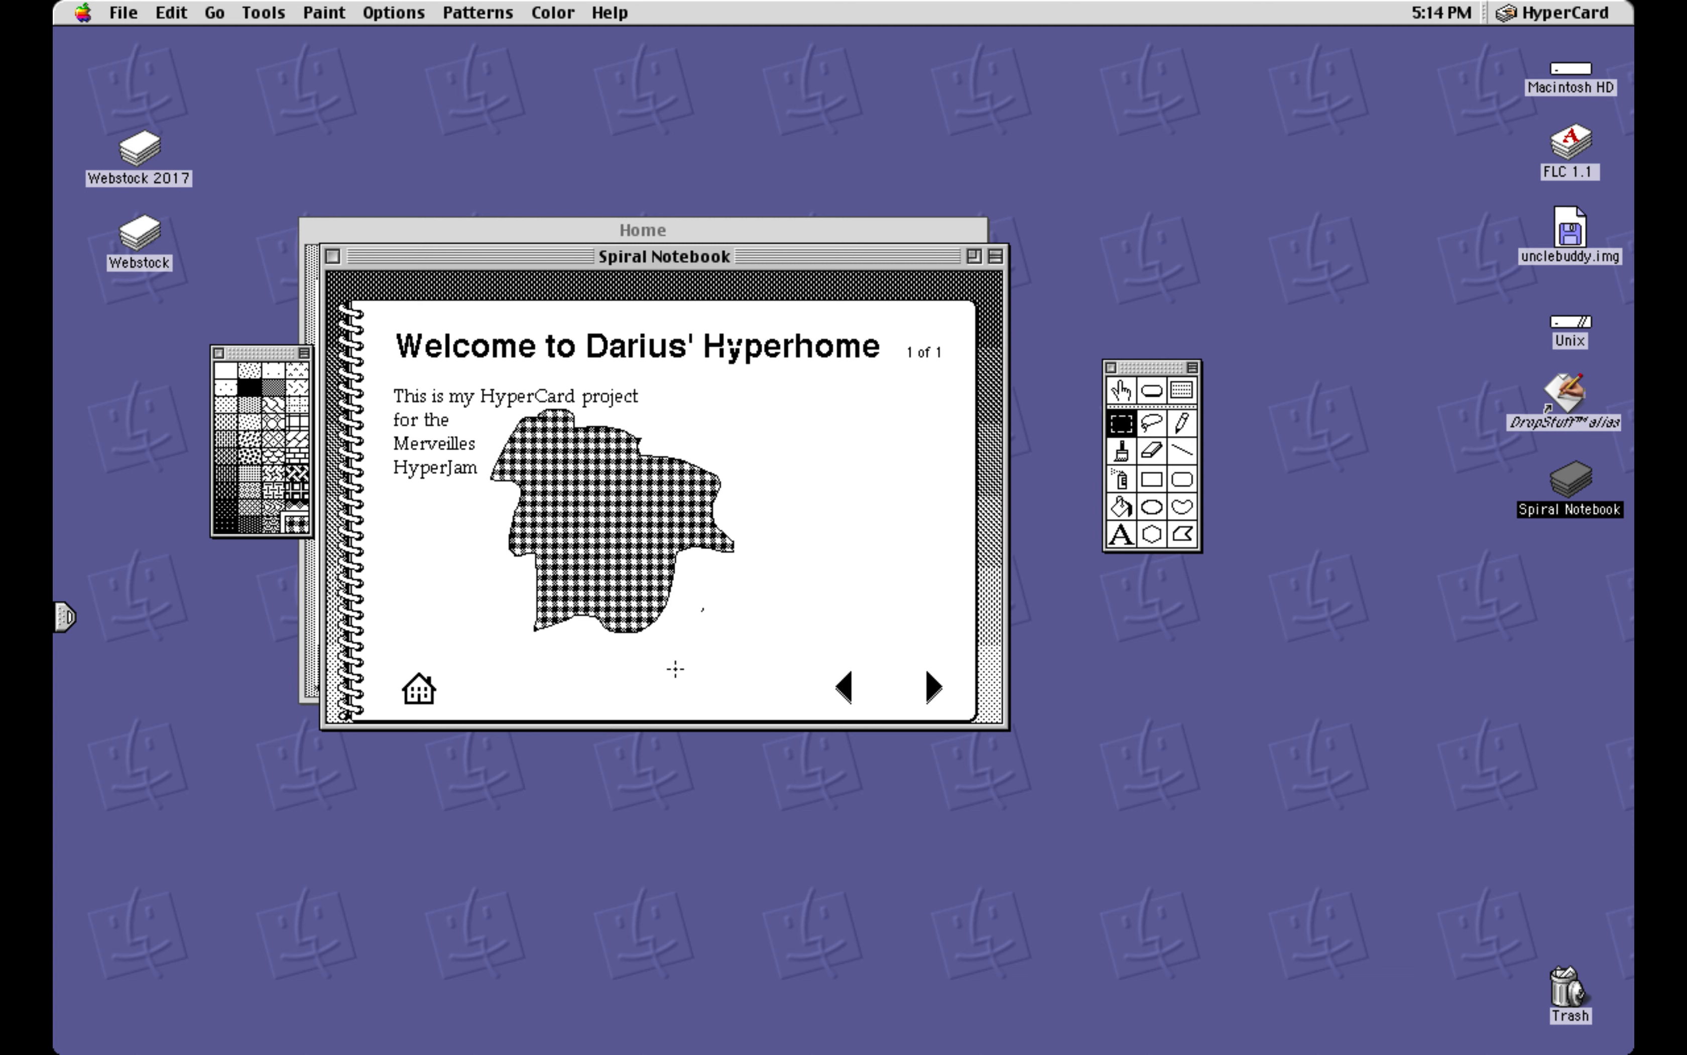
{"action": "left_click_drag", "start_coordinate": [695, 586], "coordinate": [718, 630]}
{"action": "key", "text": "Delete"}
Draw a large upright oval face to the right of the patterned shape and pencil a smile inside it
{"action": "left_click", "coordinate": [1151, 508]}
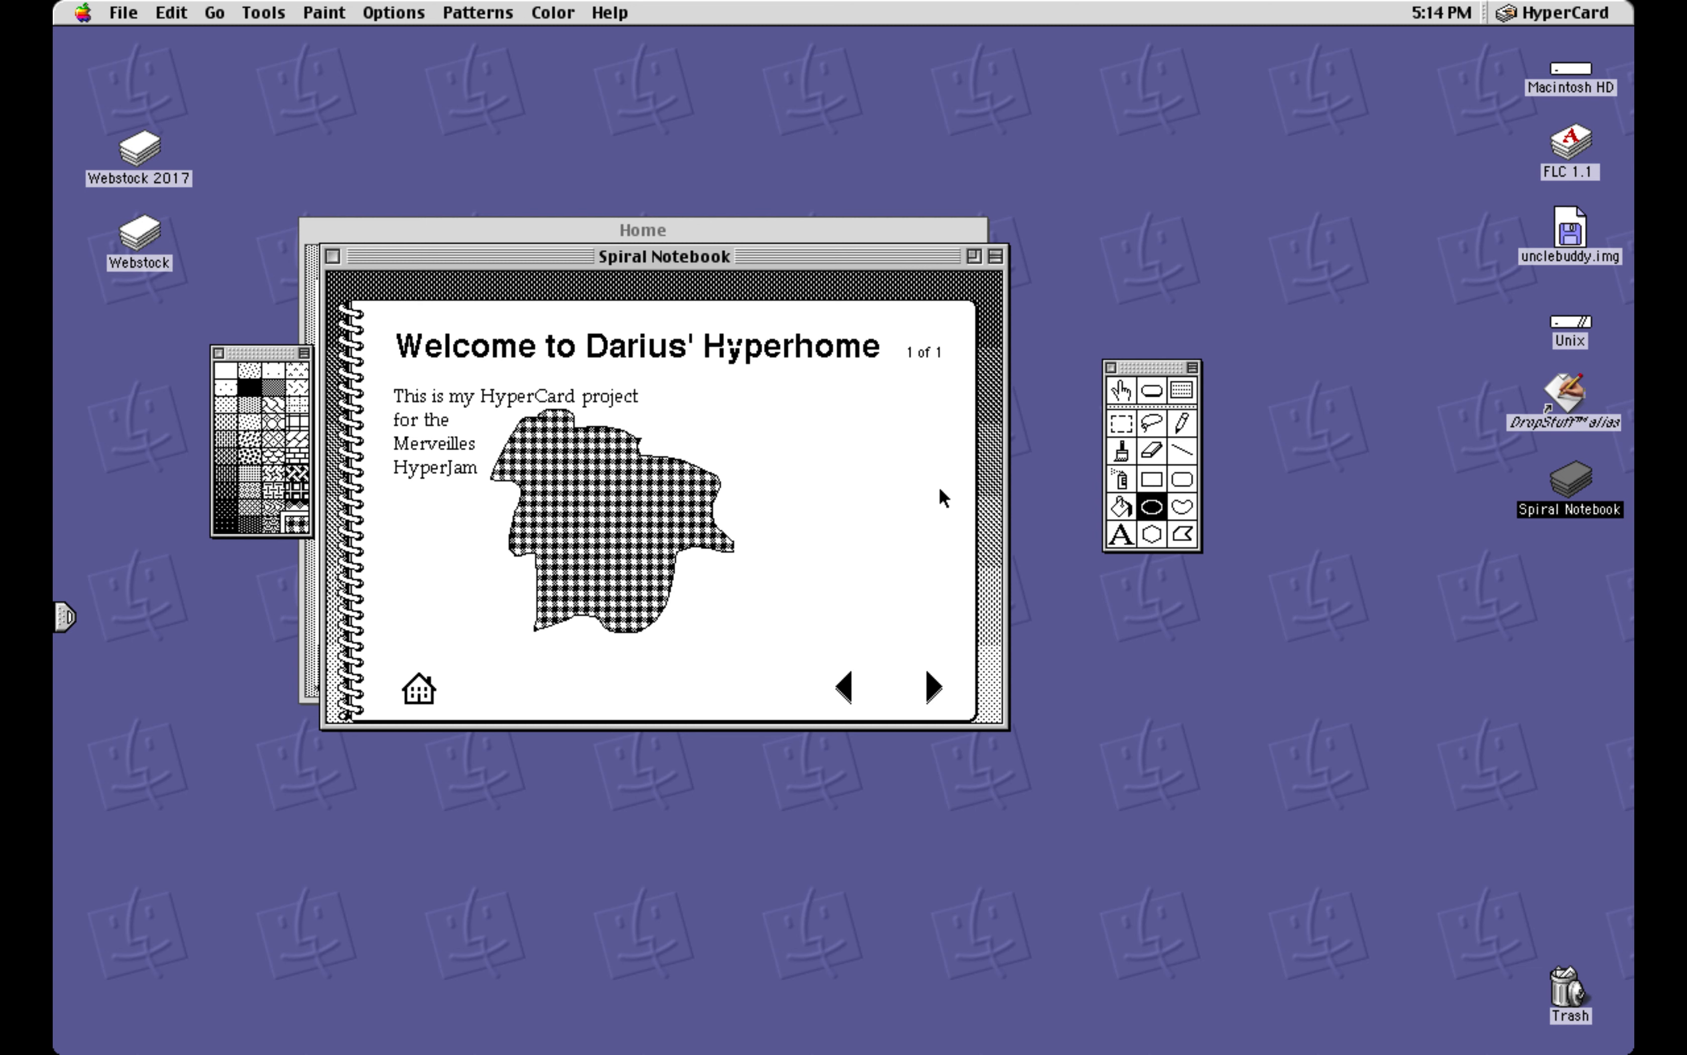
{"action": "left_click_drag", "start_coordinate": [765, 416], "coordinate": [896, 576]}
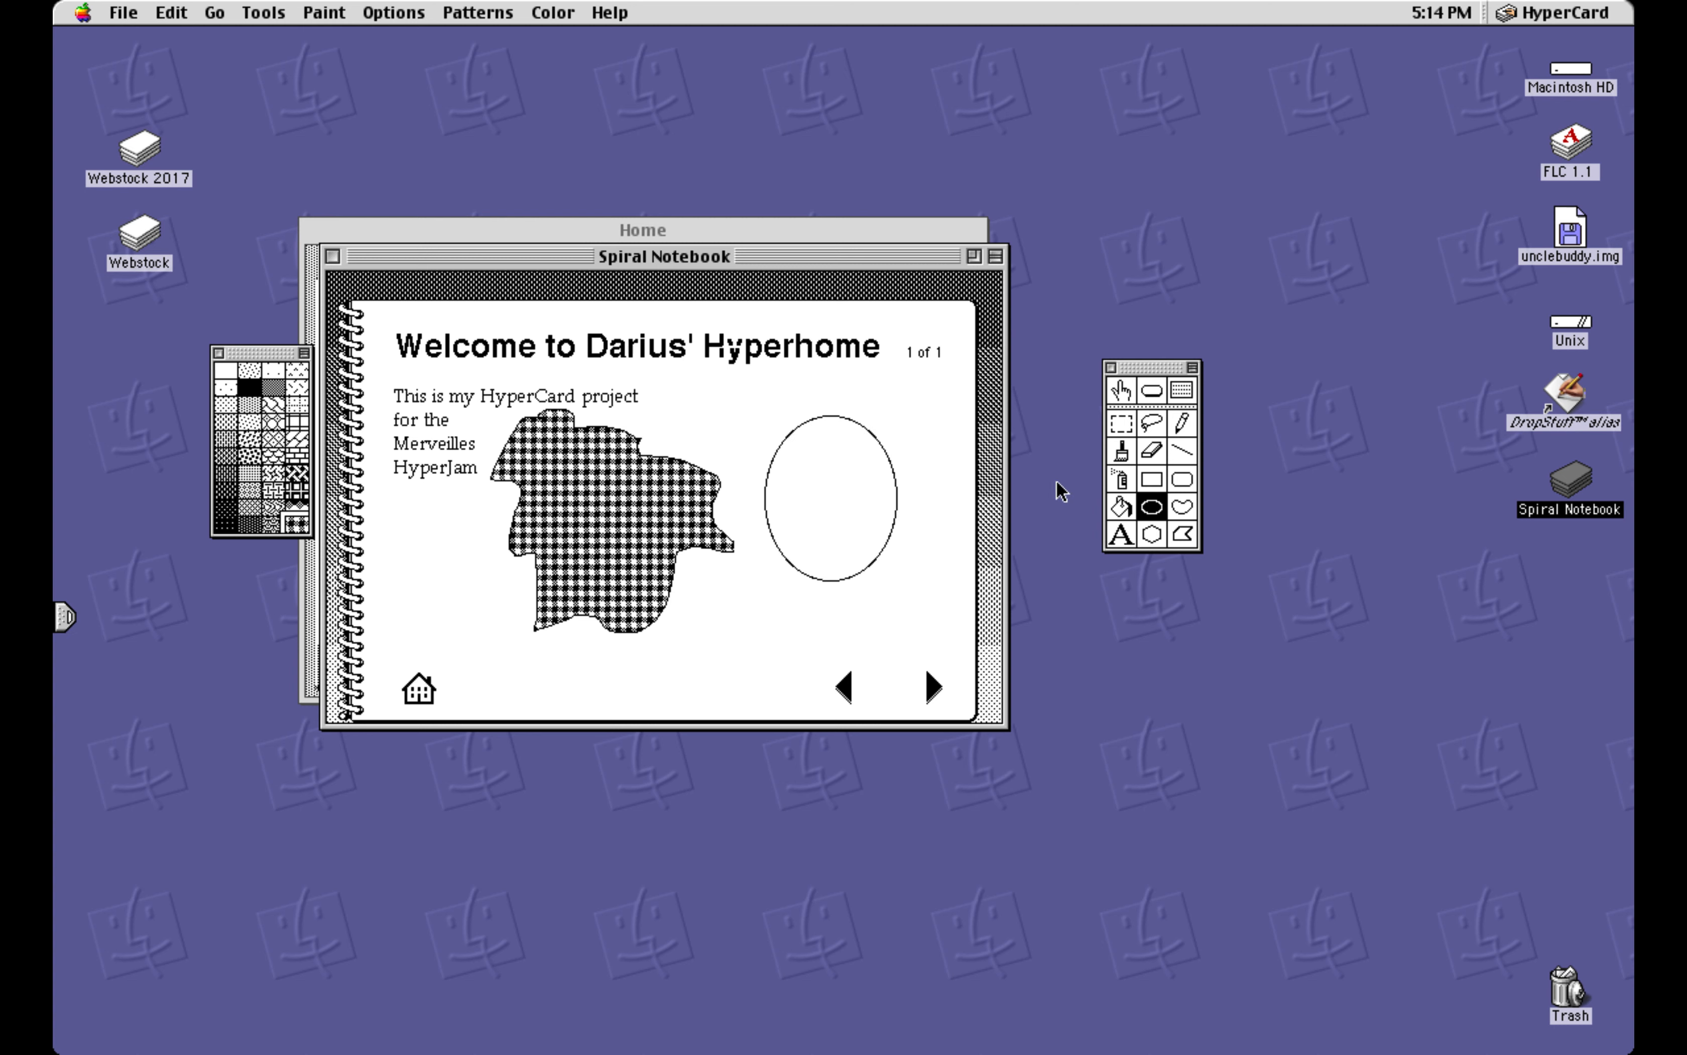
{"action": "left_click", "coordinate": [1128, 480]}
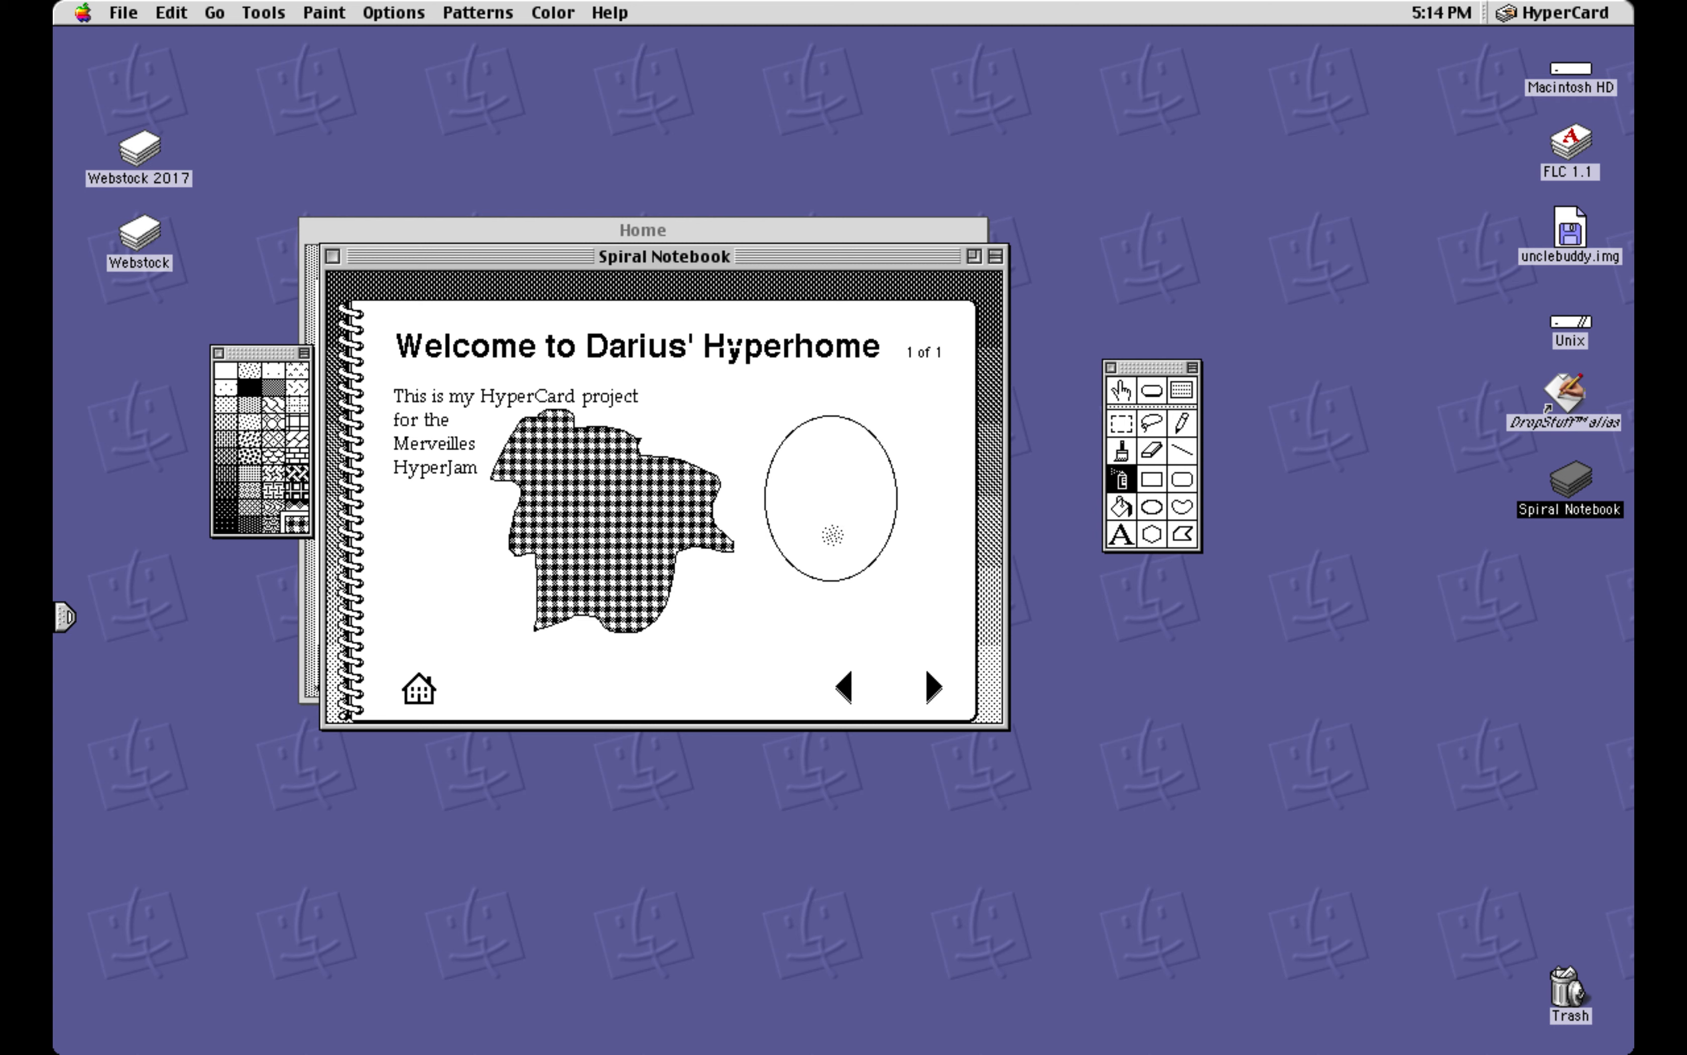
{"action": "left_click", "coordinate": [1181, 423]}
{"action": "left_click_drag", "start_coordinate": [799, 534], "coordinate": [873, 523]}
{"action": "key", "text": "super+z"}
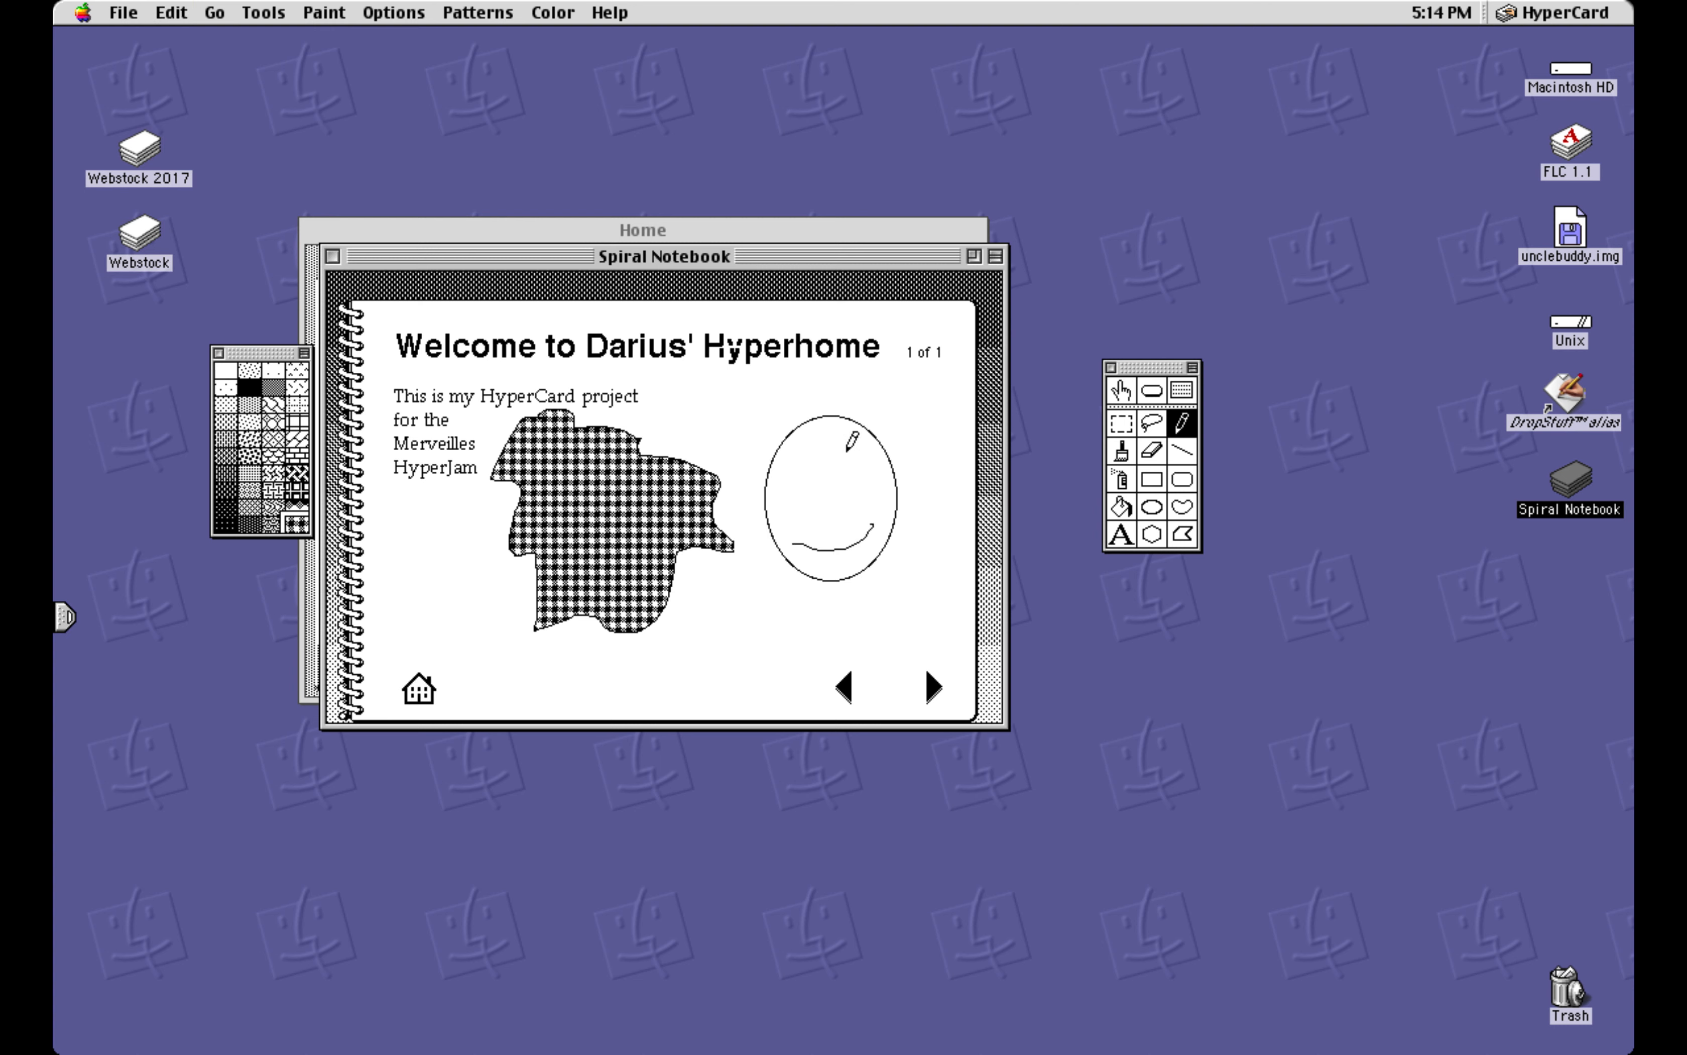
Draw two small horizontal ovals as eyes and an angled nose with the Line tool on the face
{"action": "left_click", "coordinate": [1155, 509]}
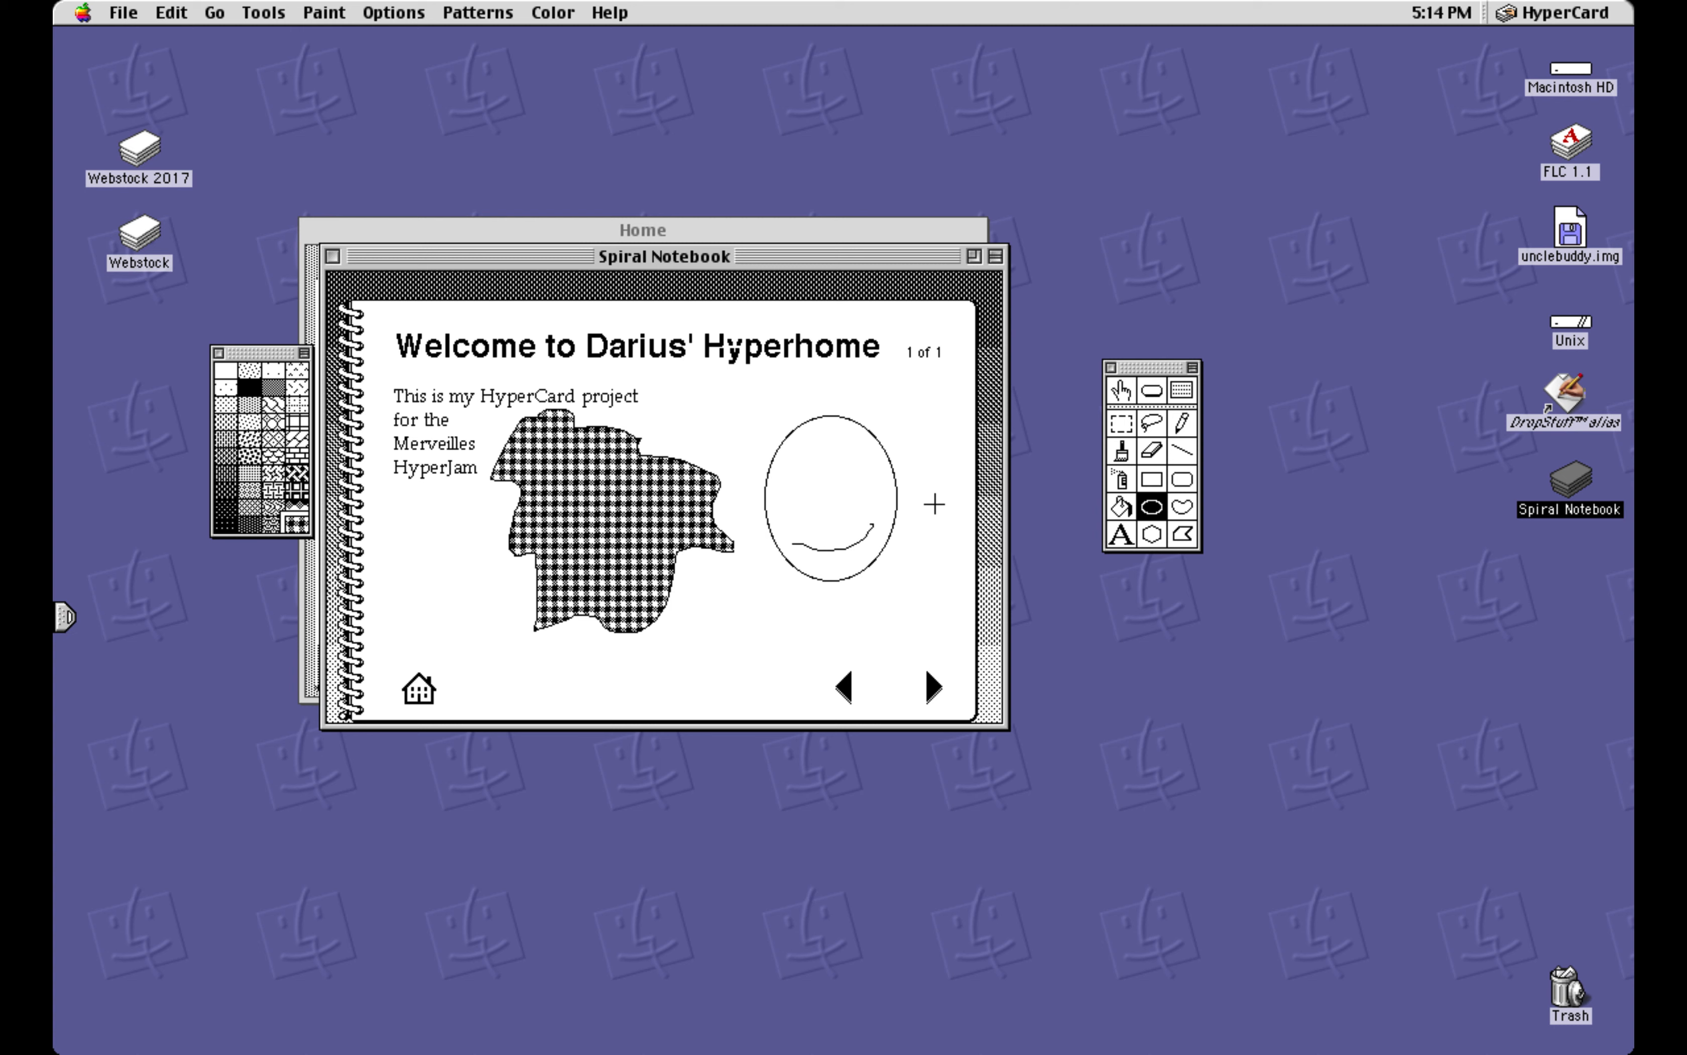
{"action": "left_click_drag", "start_coordinate": [781, 464], "coordinate": [870, 486]}
{"action": "left_click", "coordinate": [1183, 450]}
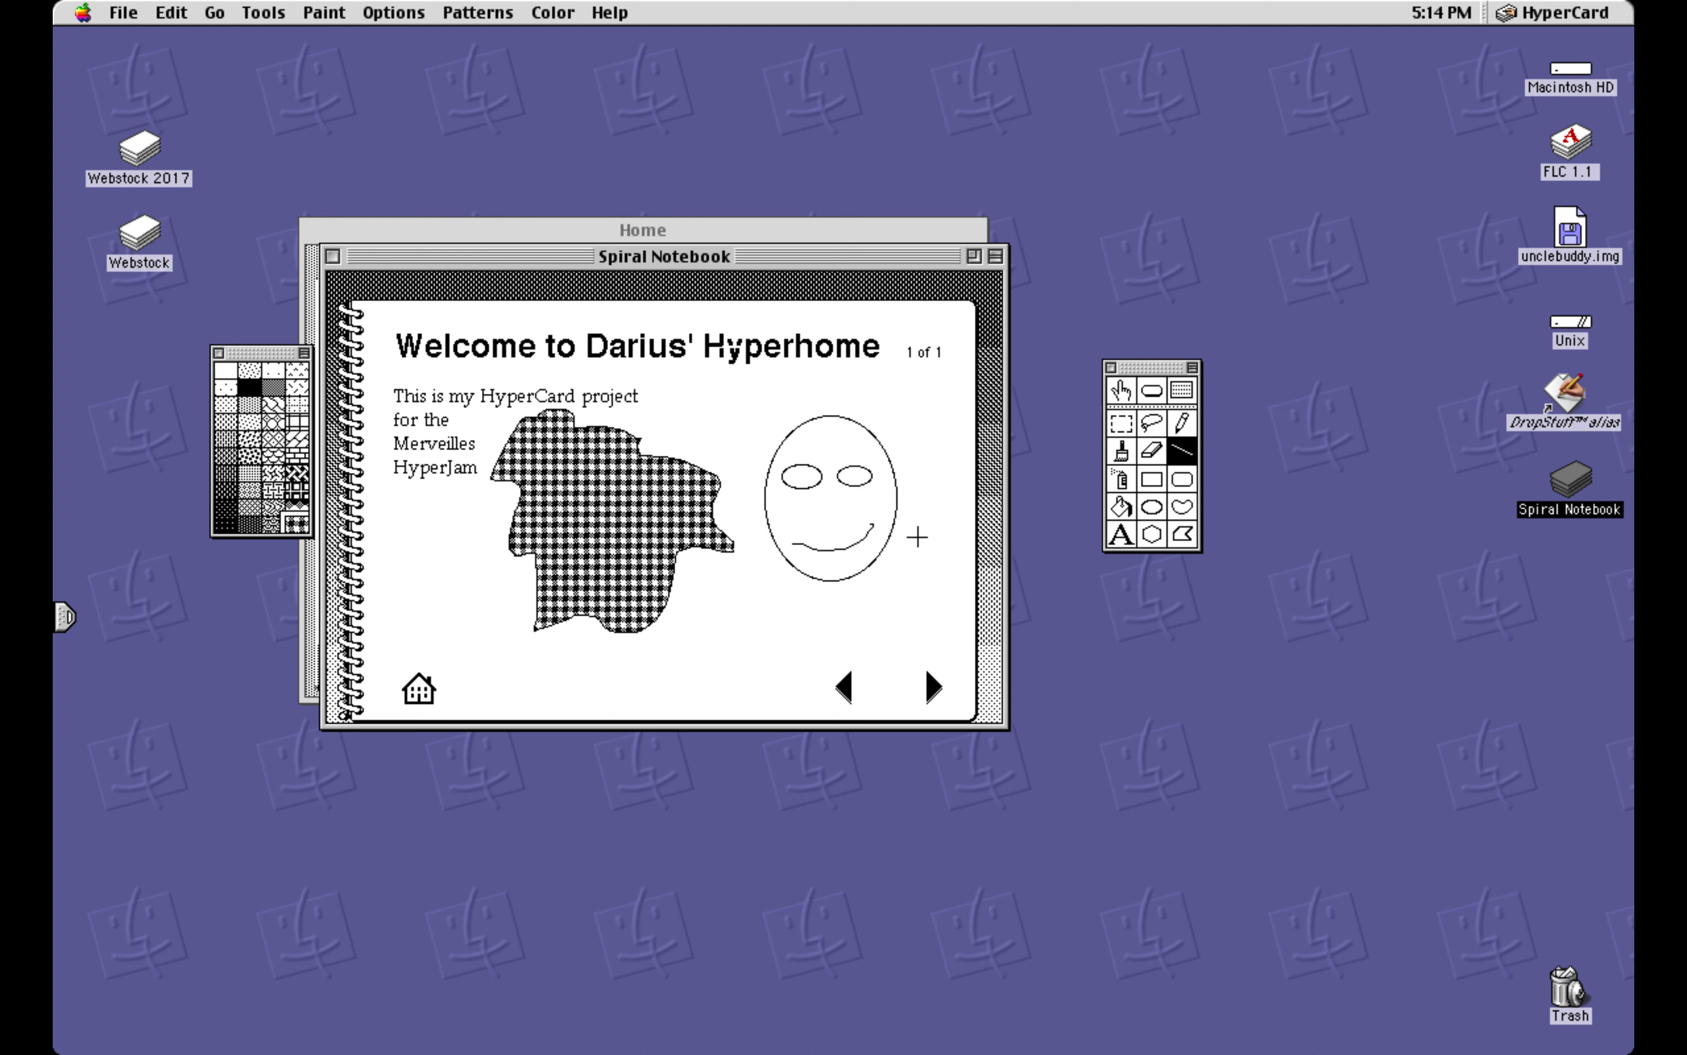
{"action": "left_click_drag", "start_coordinate": [832, 491], "coordinate": [836, 511]}
Spray a beard of scattered dots around the face's chin and jaw with the Spray tool and a speckled pattern
{"action": "left_click", "coordinate": [1121, 478]}
{"action": "mouse_move", "coordinate": [891, 555]}
{"action": "left_mouse_down"}
{"action": "mouse_move", "coordinate": [880, 540]}
{"action": "mouse_move", "coordinate": [851, 586]}
{"action": "mouse_move", "coordinate": [892, 524]}
{"action": "mouse_move", "coordinate": [817, 585]}
{"action": "mouse_move", "coordinate": [763, 529]}
{"action": "mouse_move", "coordinate": [847, 558]}
{"action": "mouse_move", "coordinate": [802, 537]}
{"action": "mouse_move", "coordinate": [822, 596]}
{"action": "left_mouse_up"}
{"action": "key", "text": "super+z"}
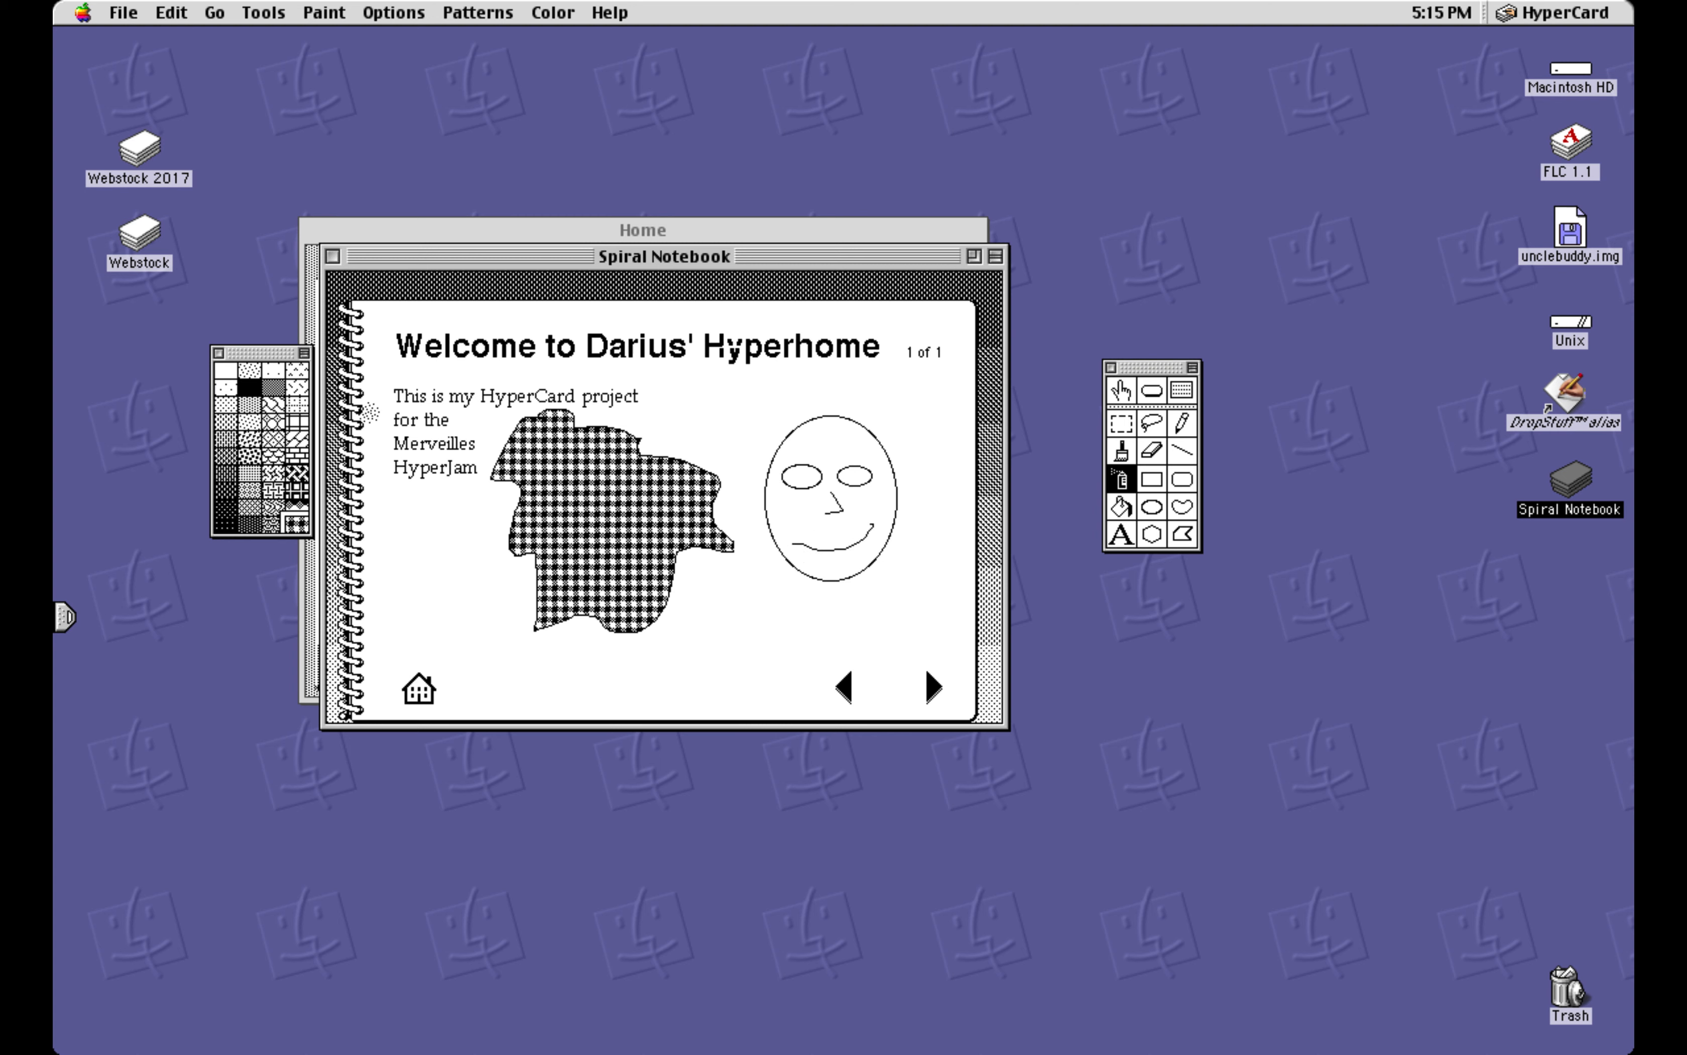
{"action": "left_click", "coordinate": [248, 374]}
{"action": "left_click", "coordinate": [251, 438]}
{"action": "mouse_move", "coordinate": [795, 541]}
{"action": "left_mouse_down"}
{"action": "mouse_move", "coordinate": [852, 584]}
{"action": "mouse_move", "coordinate": [882, 527]}
{"action": "mouse_move", "coordinate": [815, 593]}
{"action": "mouse_move", "coordinate": [802, 562]}
{"action": "mouse_move", "coordinate": [852, 550]}
{"action": "mouse_move", "coordinate": [809, 543]}
{"action": "mouse_move", "coordinate": [877, 558]}
{"action": "mouse_move", "coordinate": [862, 594]}
{"action": "left_mouse_up"}
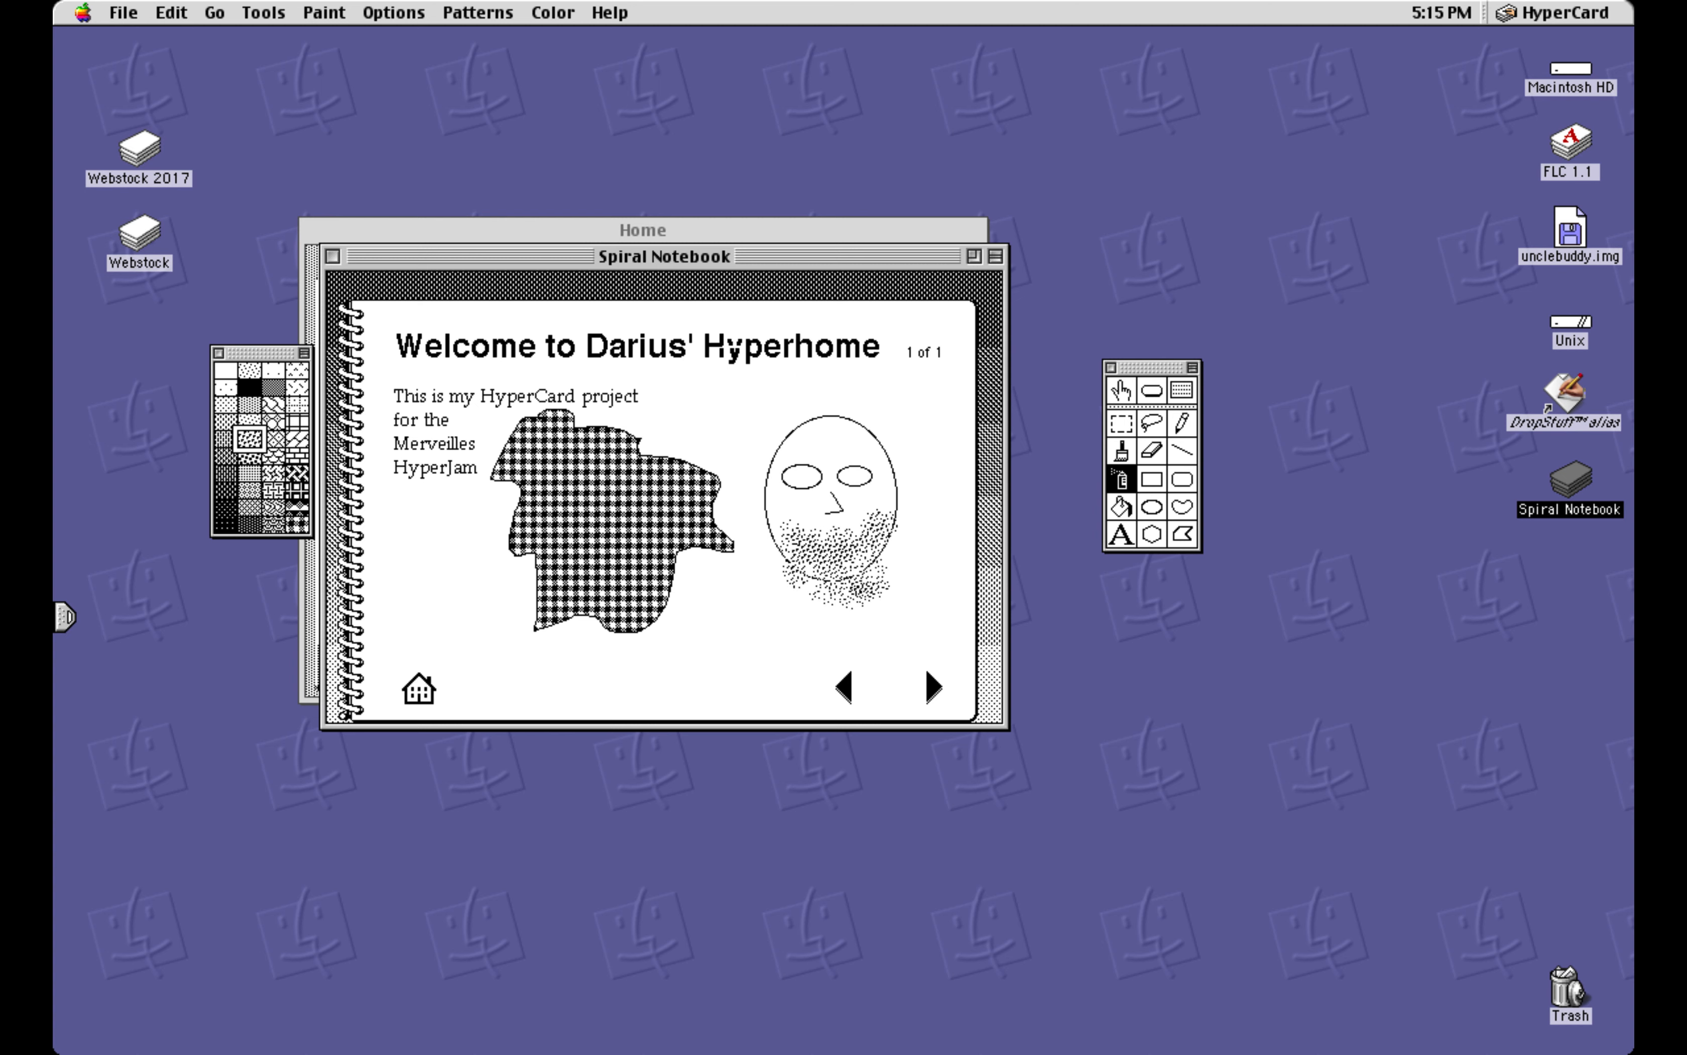
{"action": "key", "text": "super+z"}
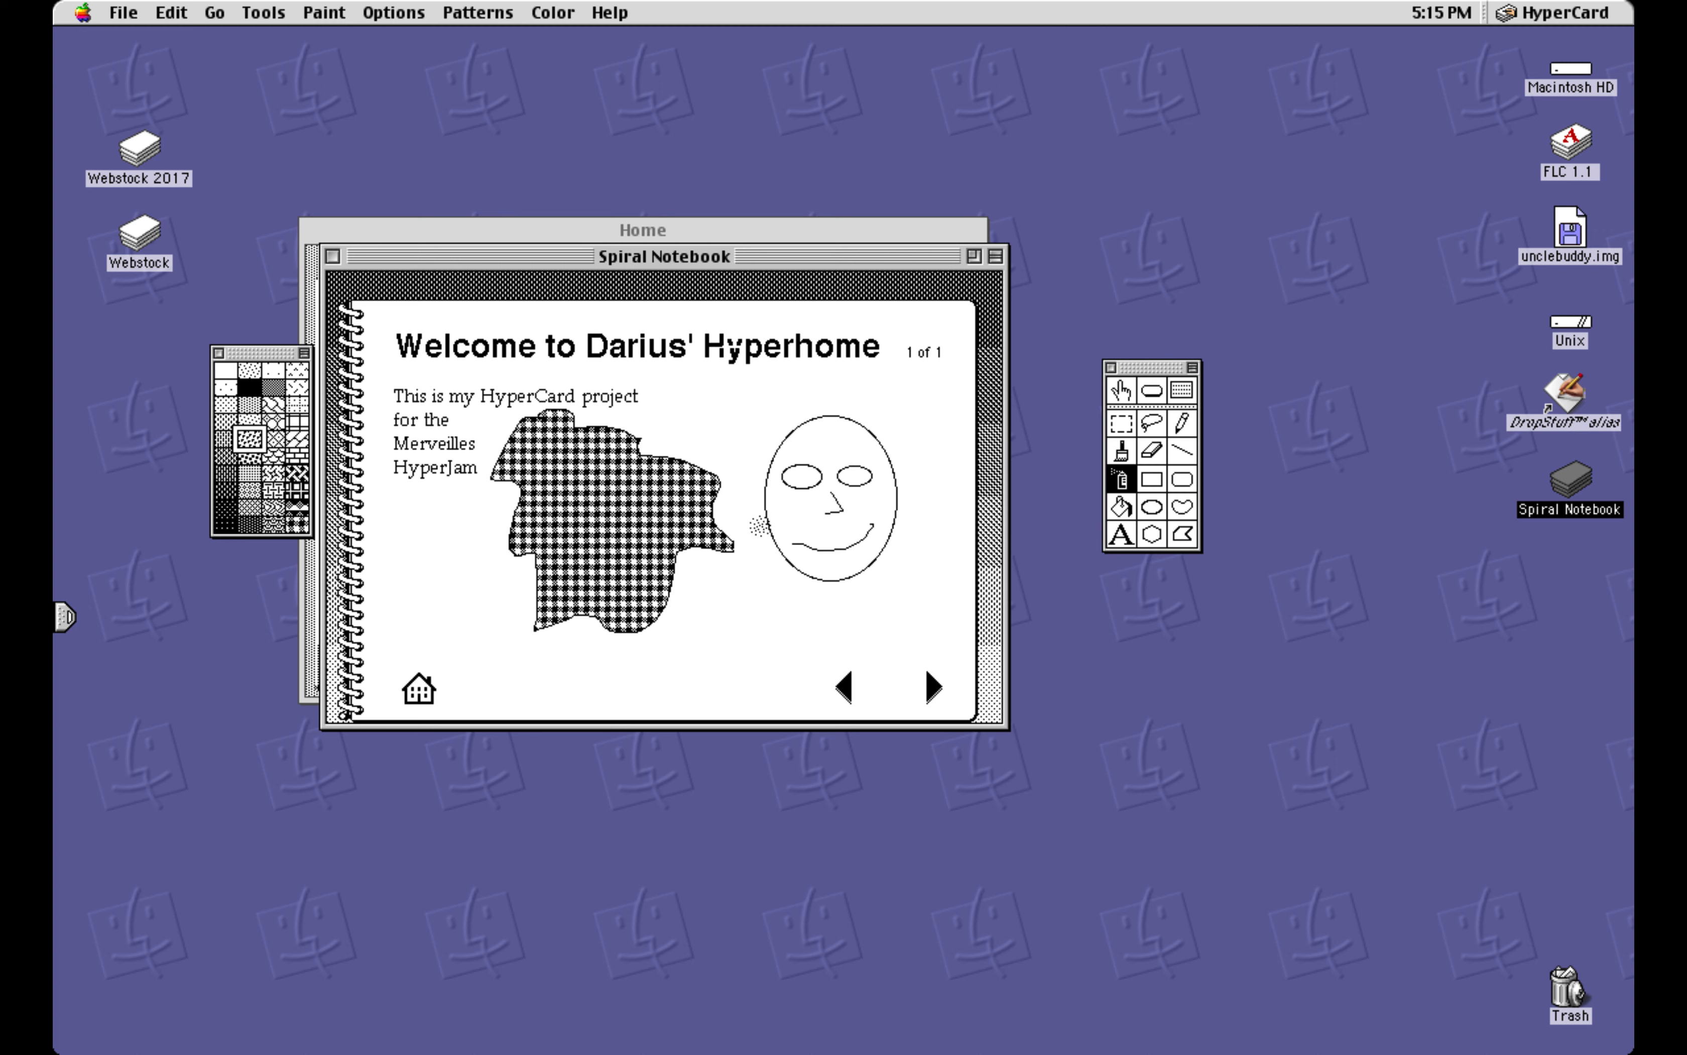
{"action": "mouse_move", "coordinate": [769, 531]}
{"action": "left_mouse_down"}
{"action": "mouse_move", "coordinate": [845, 569]}
{"action": "mouse_move", "coordinate": [899, 522]}
{"action": "left_mouse_up"}
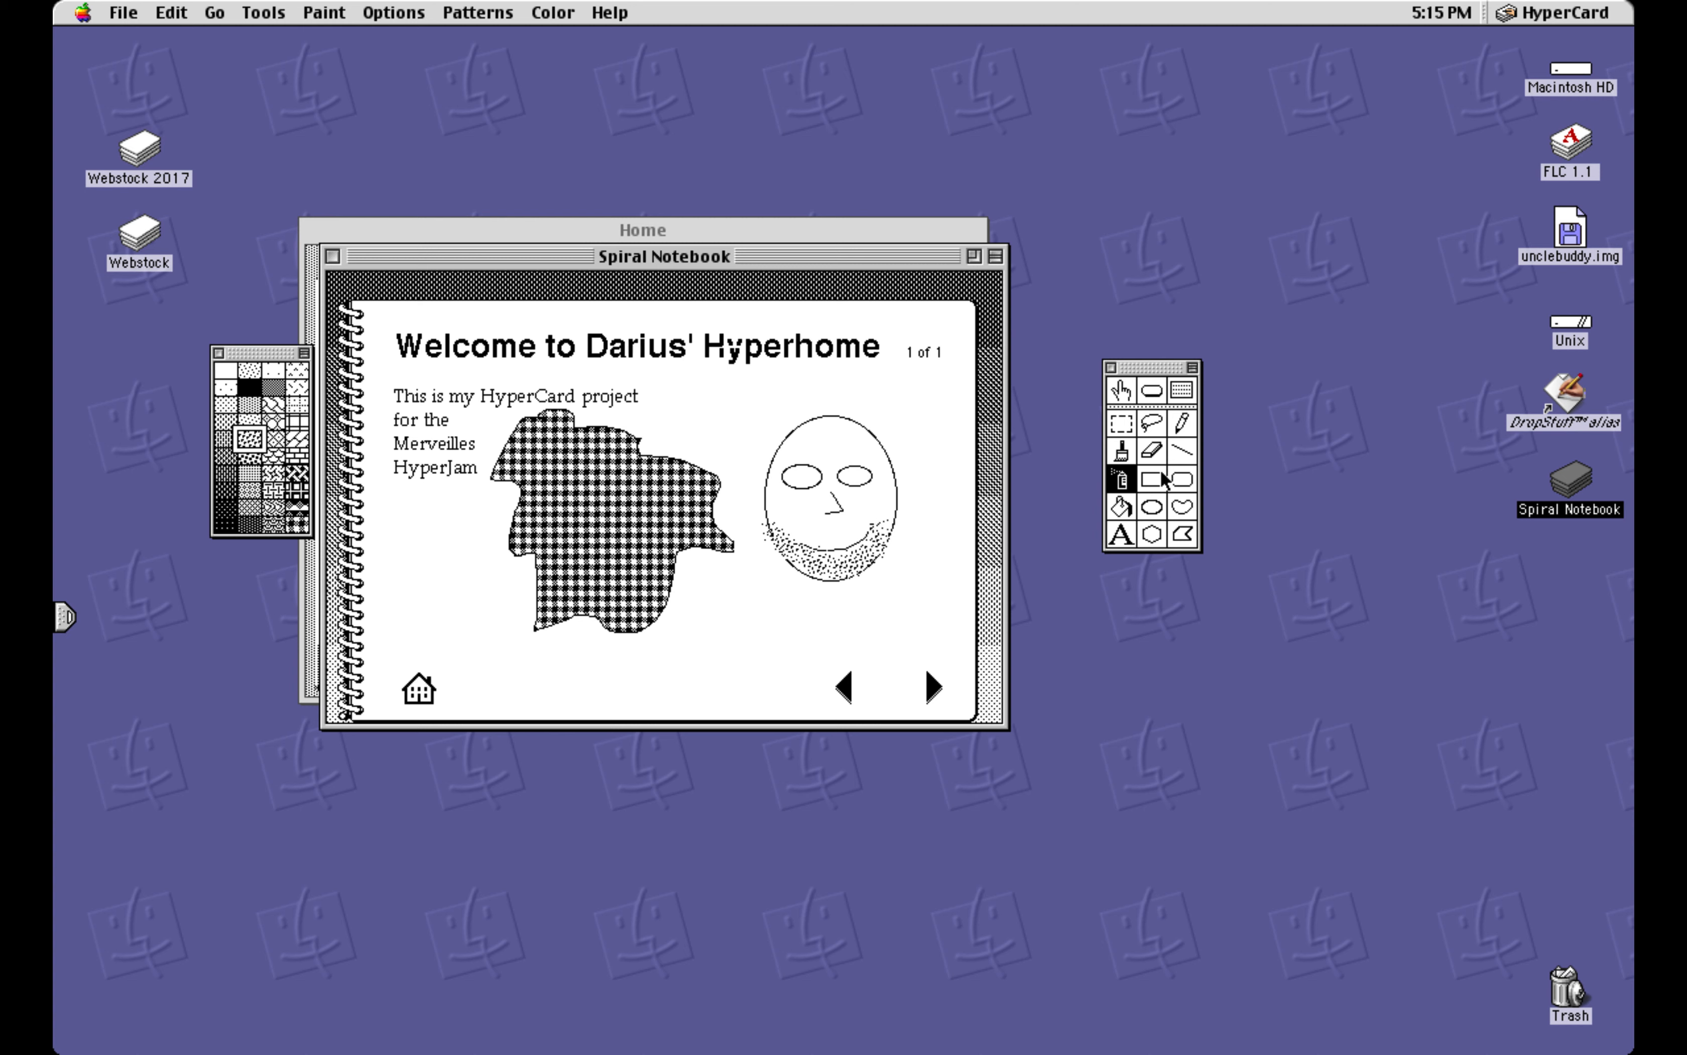
Draw a small oval pupil in each eye and fill both pupils with the dark grey pattern
{"action": "left_click", "coordinate": [1153, 509]}
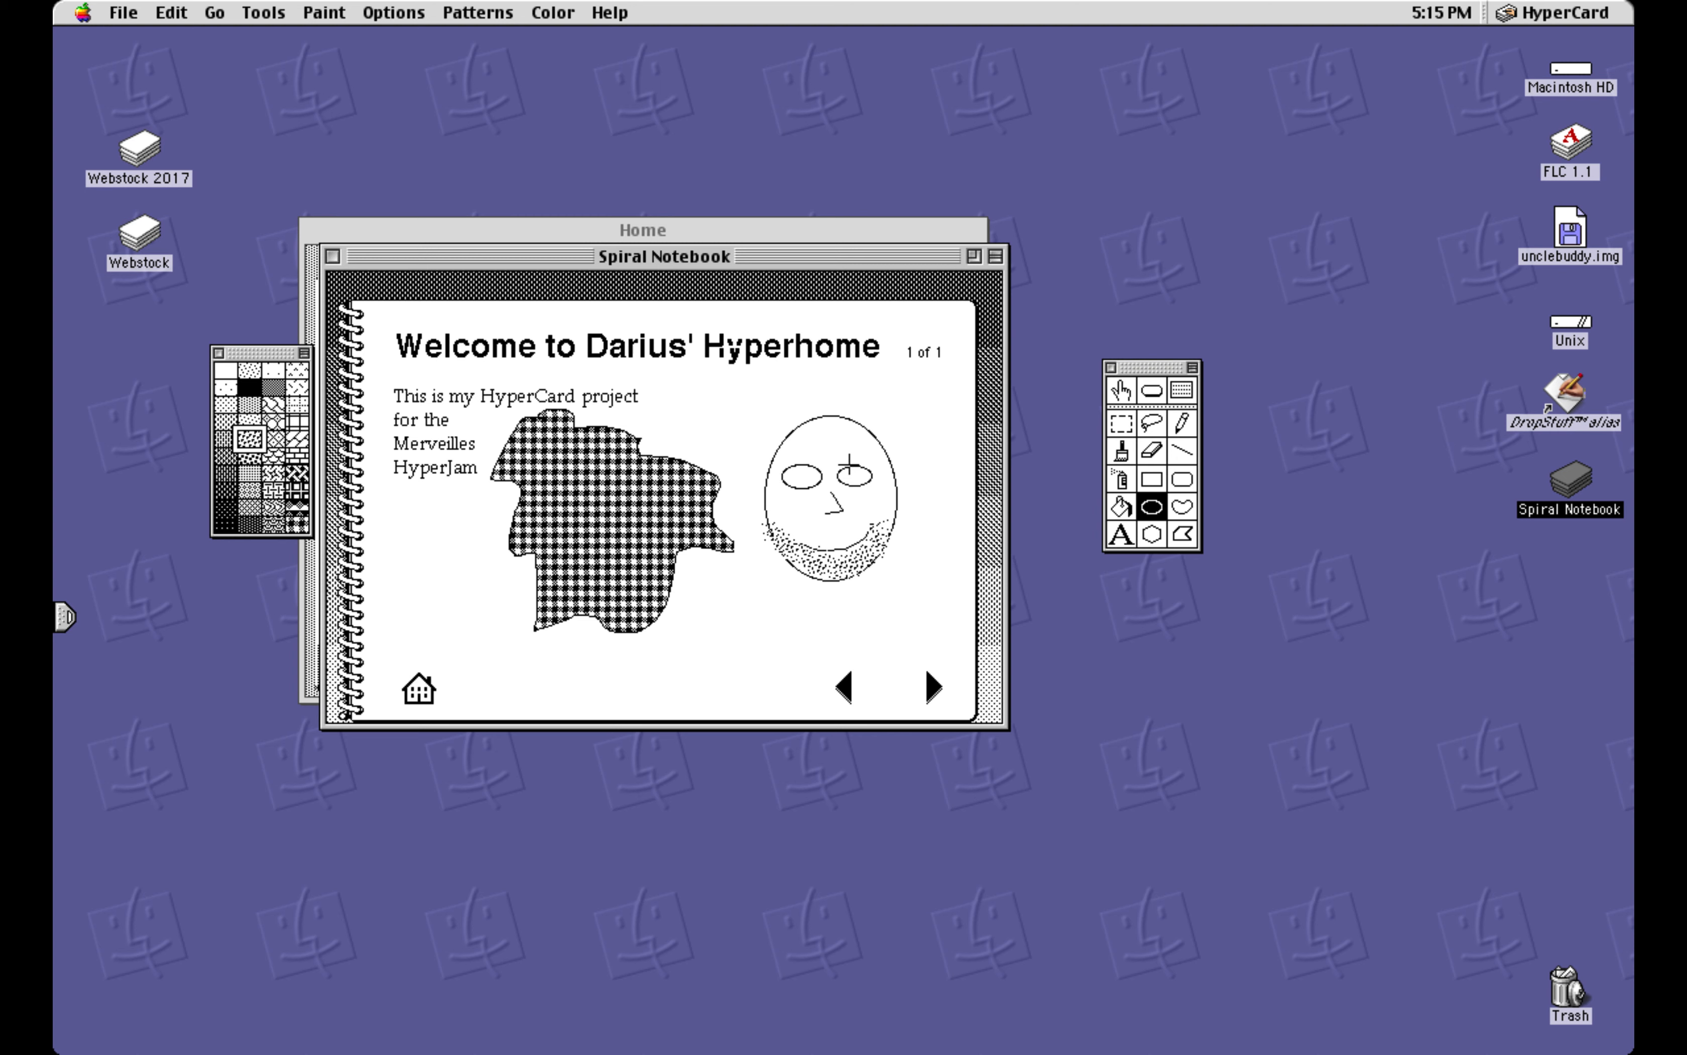
{"action": "left_click_drag", "start_coordinate": [847, 466], "coordinate": [801, 482]}
{"action": "left_click", "coordinate": [1126, 500]}
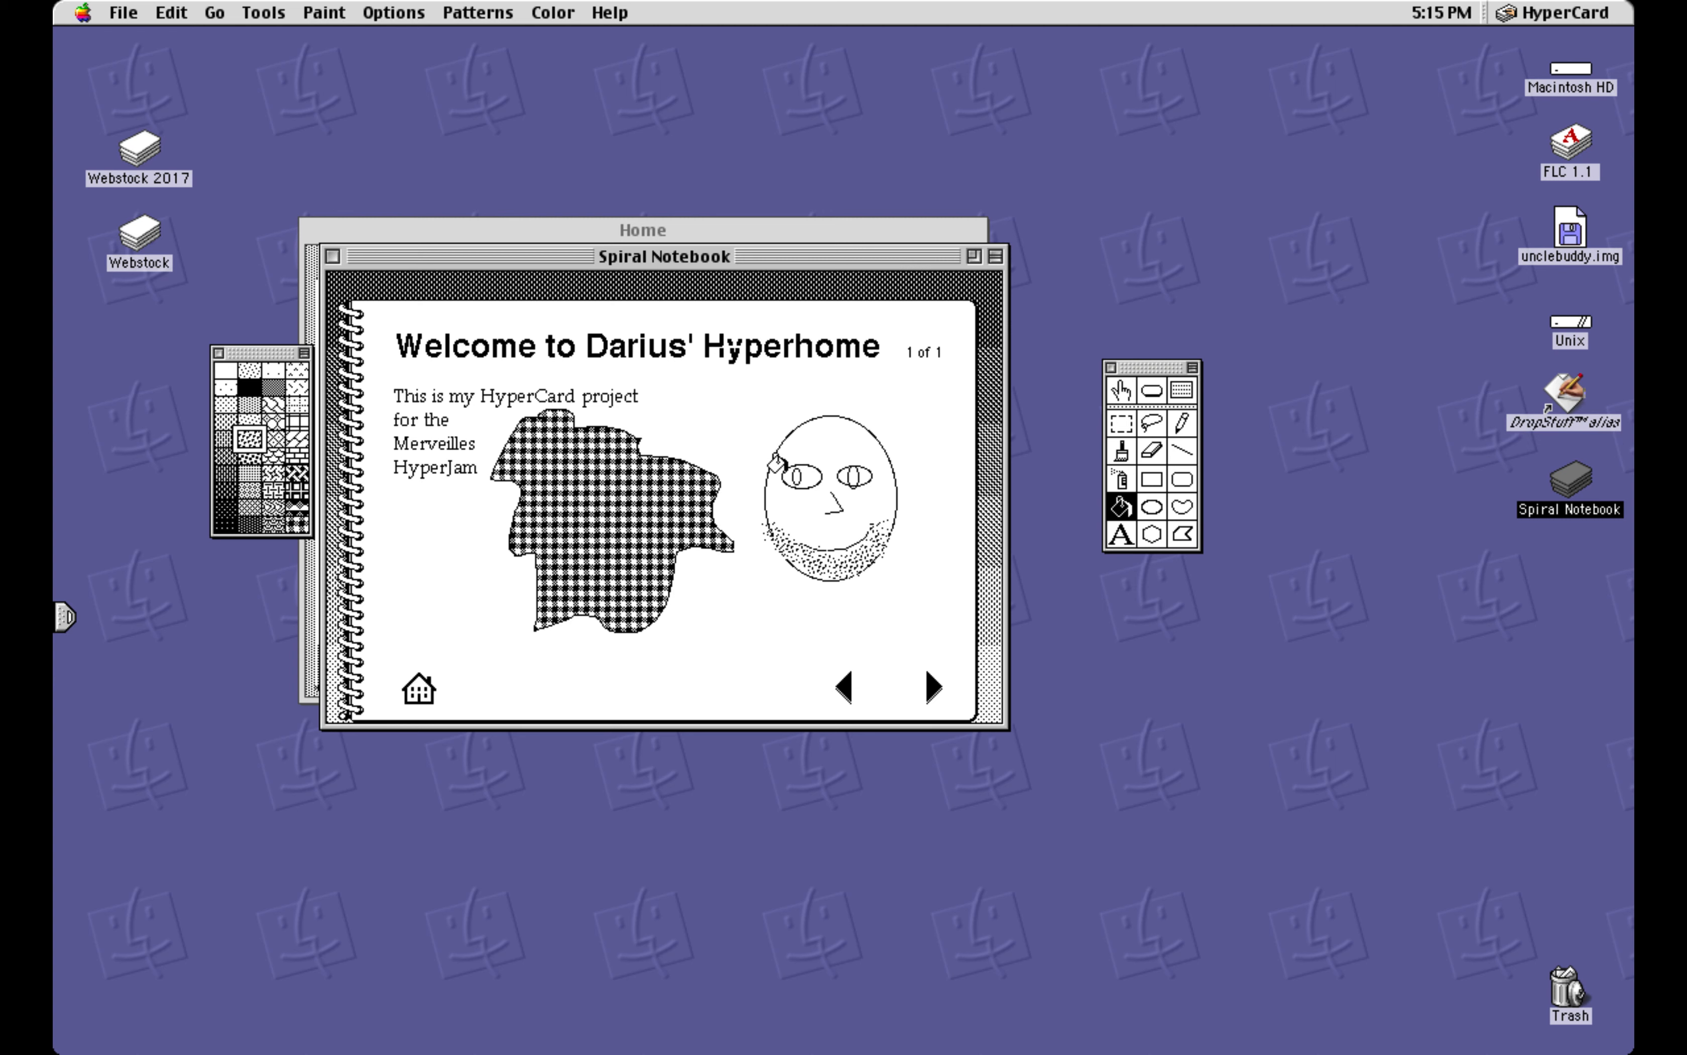
{"action": "left_click", "coordinate": [249, 387]}
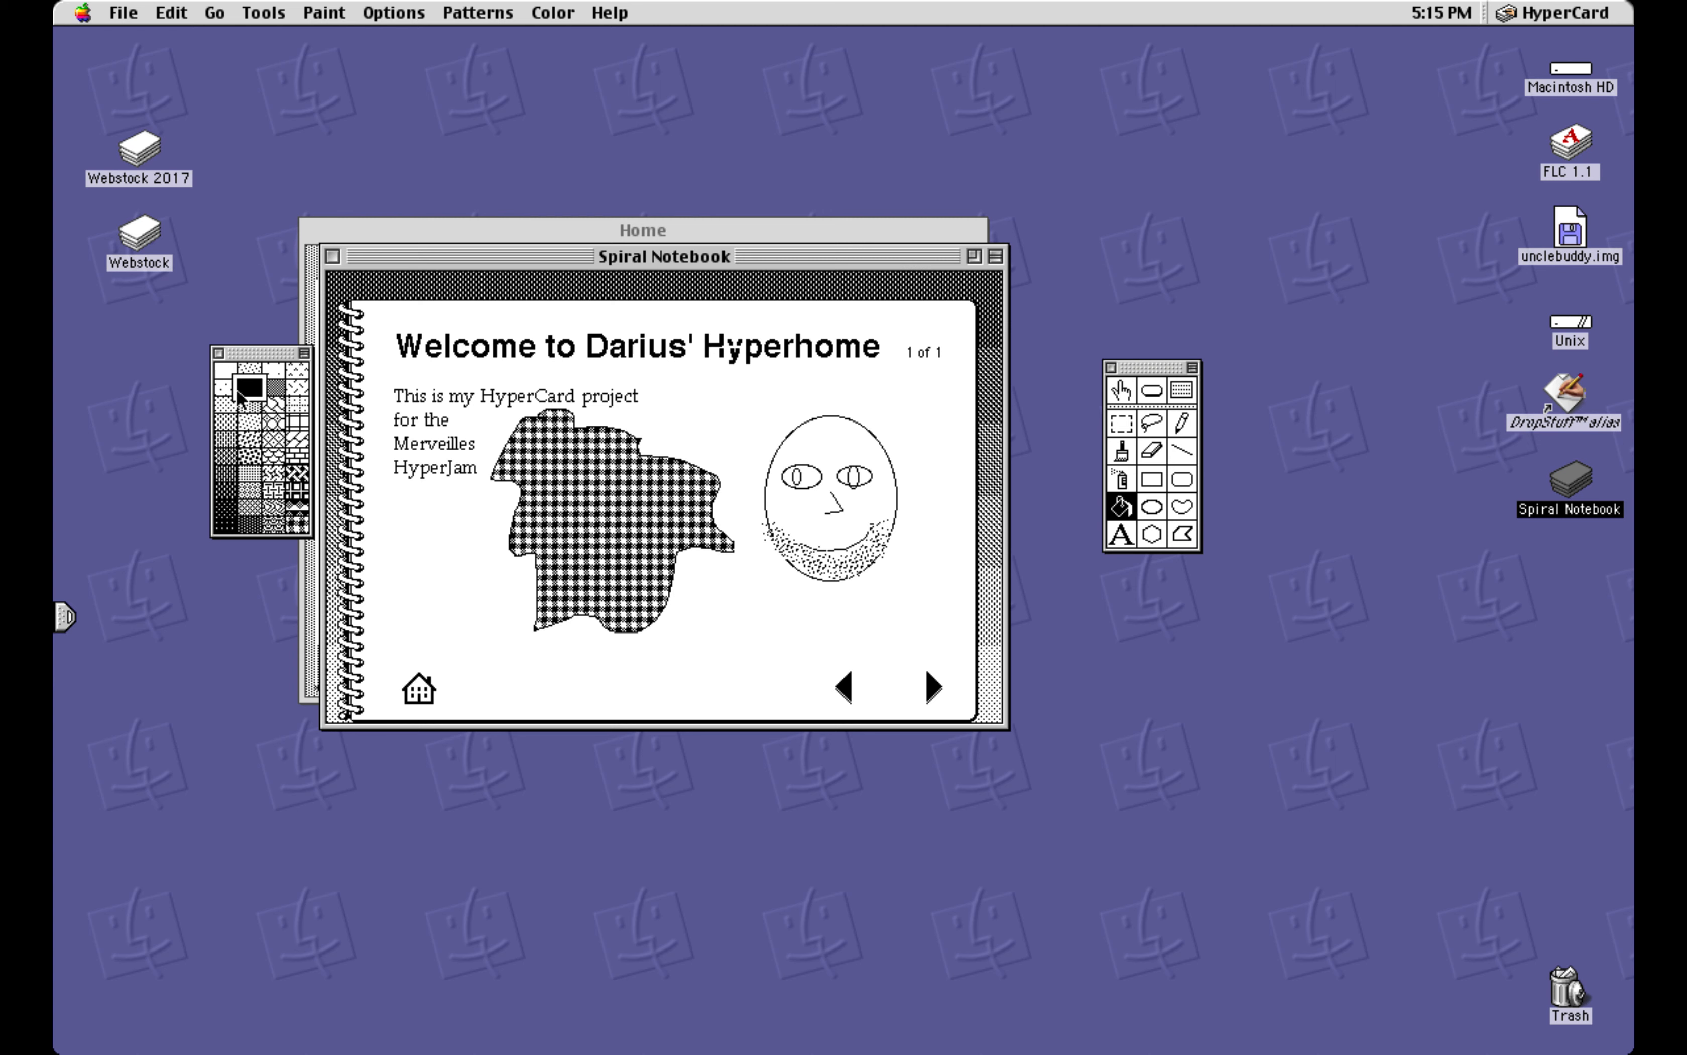
{"action": "left_click", "coordinate": [271, 389]}
{"action": "left_click", "coordinate": [785, 473]}
Add a freehand curve along the mouth and pencil a small ear on each side of the head
{"action": "left_click", "coordinate": [1181, 513]}
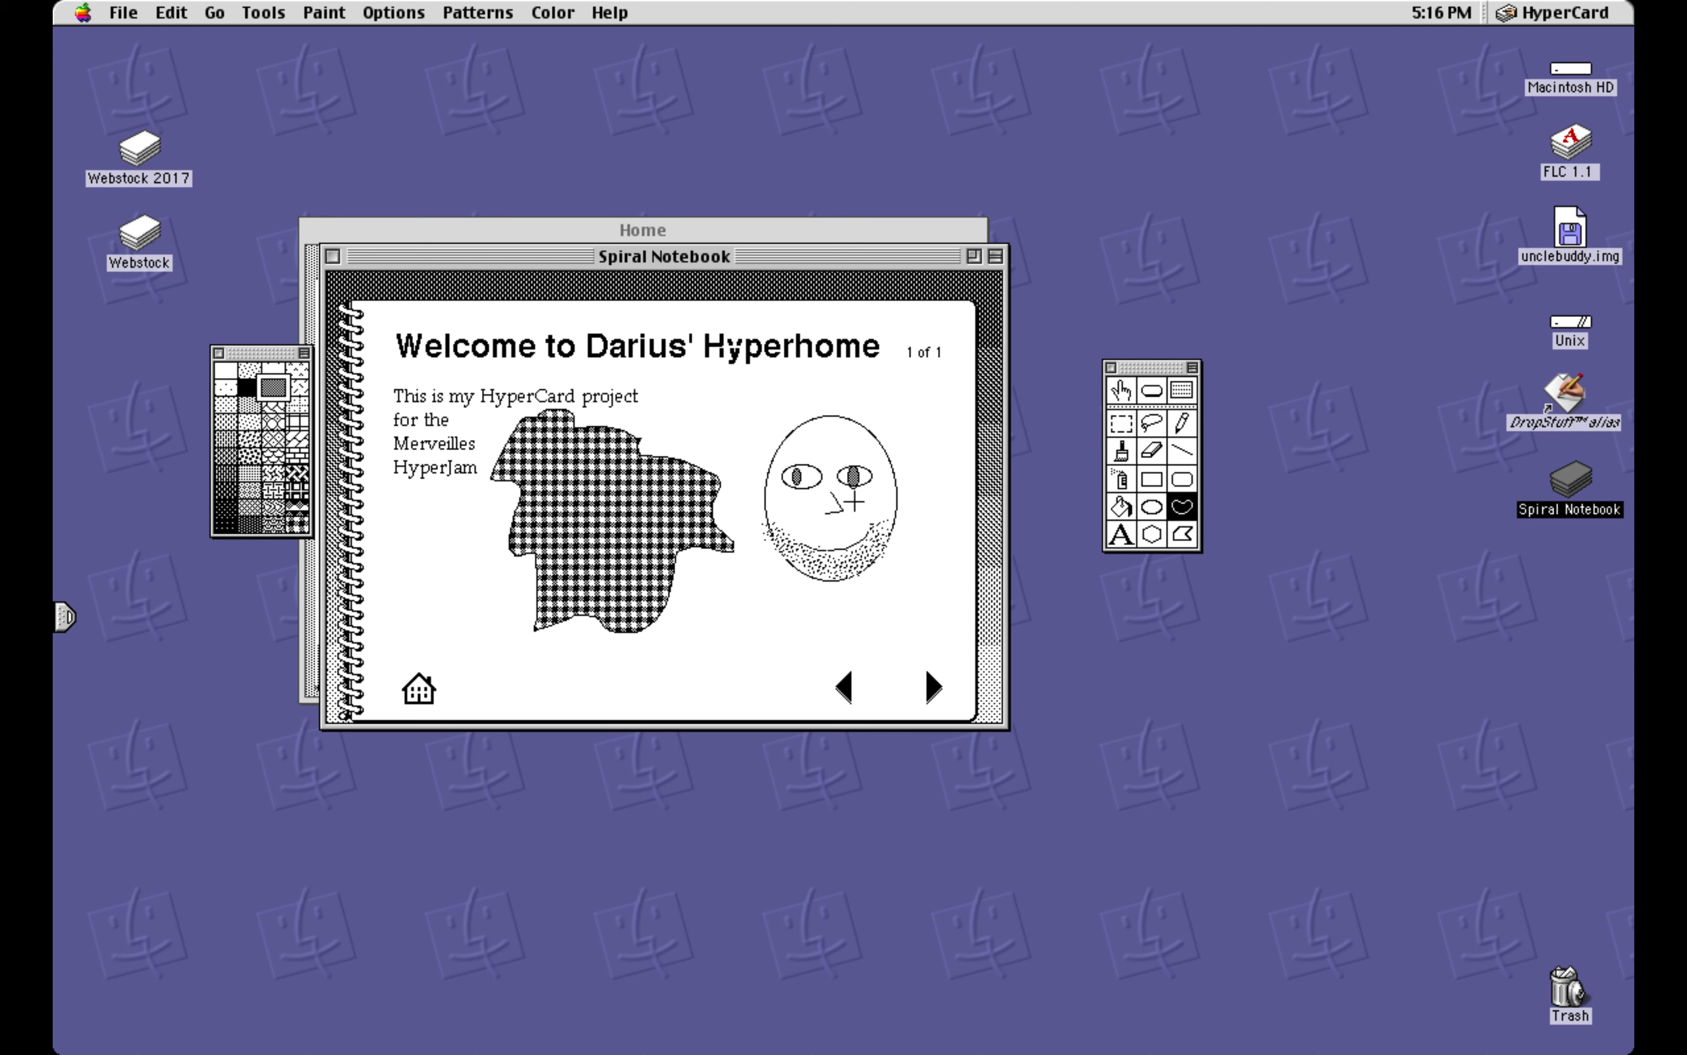
{"action": "mouse_move", "coordinate": [795, 541]}
{"action": "left_mouse_down"}
{"action": "mouse_move", "coordinate": [854, 547]}
{"action": "mouse_move", "coordinate": [874, 508]}
{"action": "mouse_move", "coordinate": [804, 509]}
{"action": "left_mouse_up"}
{"action": "key", "text": "super+z"}
{"action": "left_click", "coordinate": [1178, 431]}
{"action": "left_click_drag", "start_coordinate": [890, 473], "coordinate": [899, 502]}
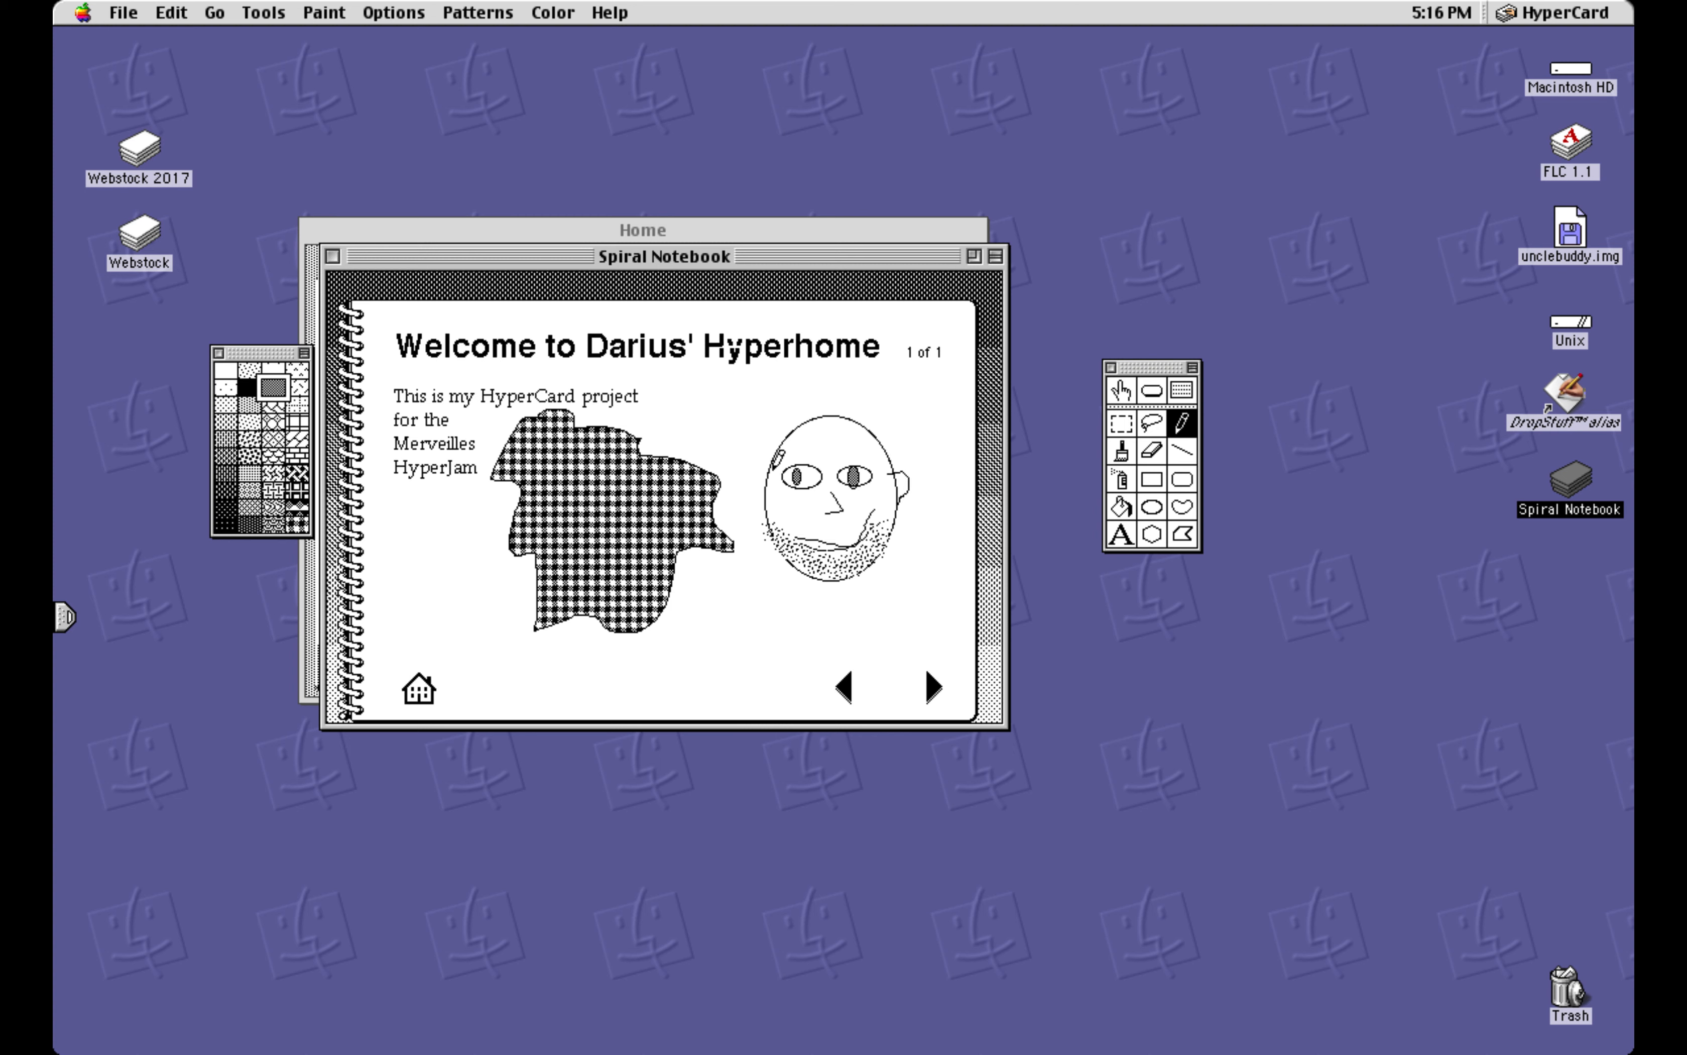
{"action": "left_click_drag", "start_coordinate": [759, 477], "coordinate": [780, 498]}
Set the second-thickest line size and draw a bold arrow from below the title towards the face with the Line tool
{"action": "double_click", "coordinate": [1183, 451]}
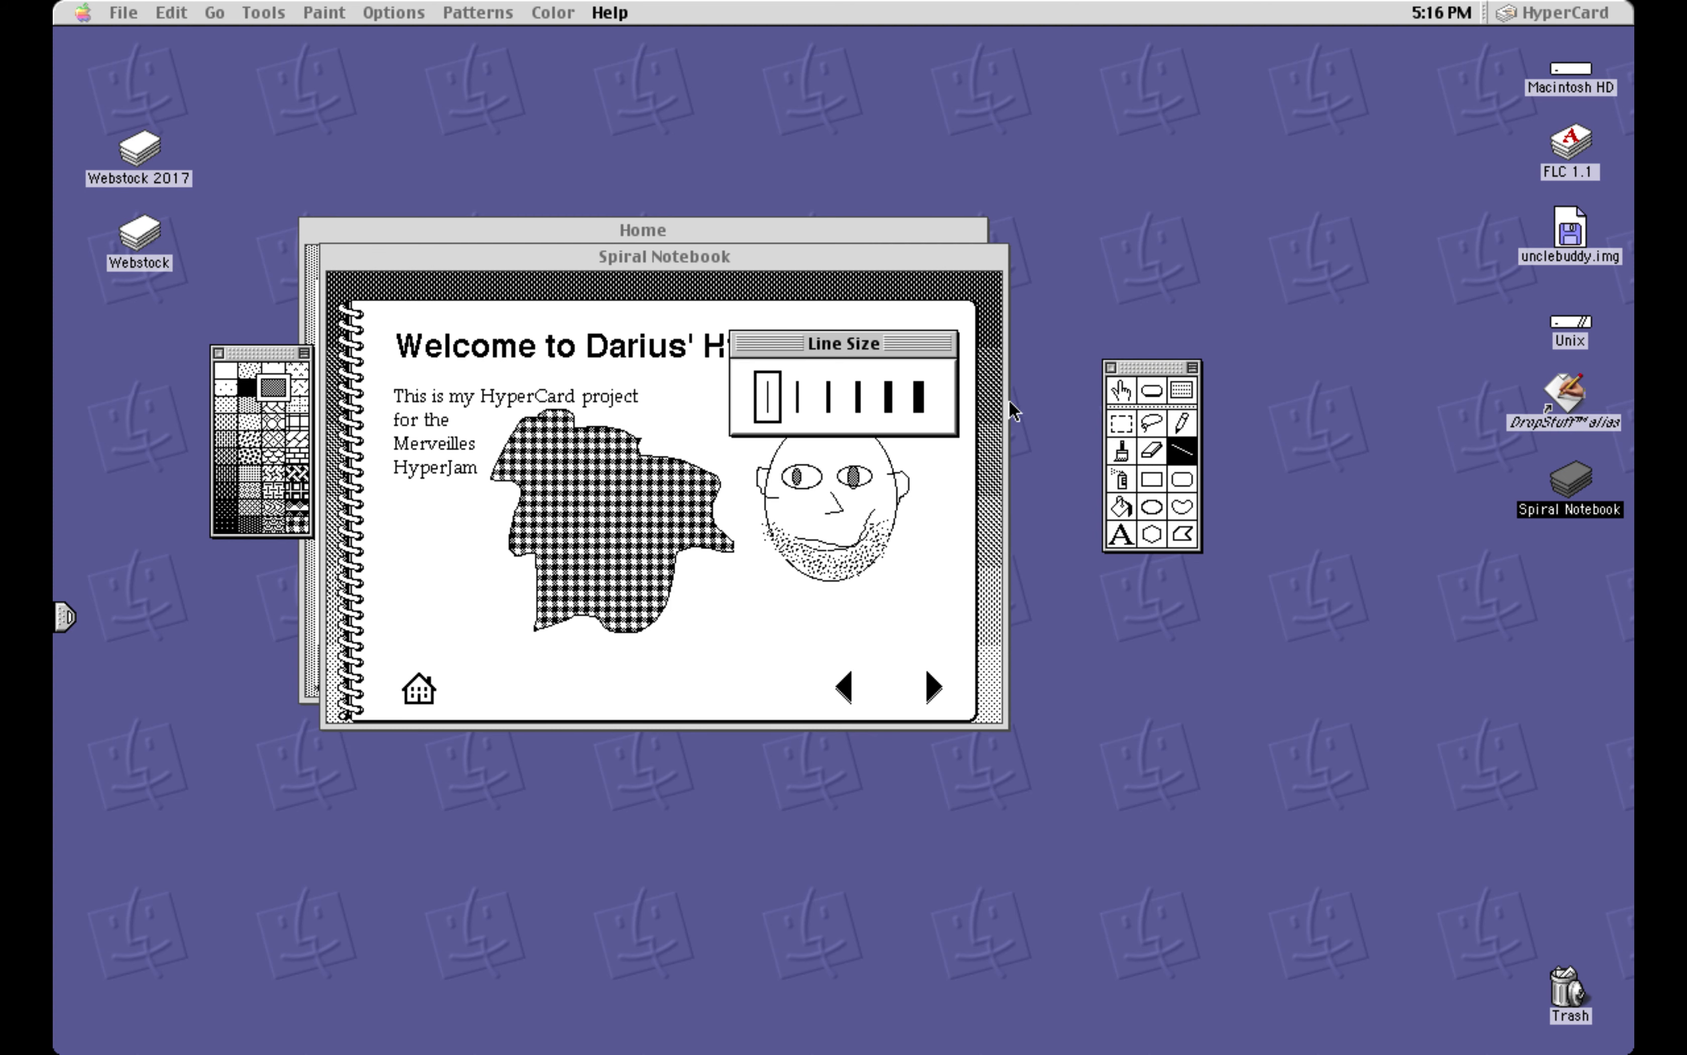
{"action": "left_click", "coordinate": [865, 394]}
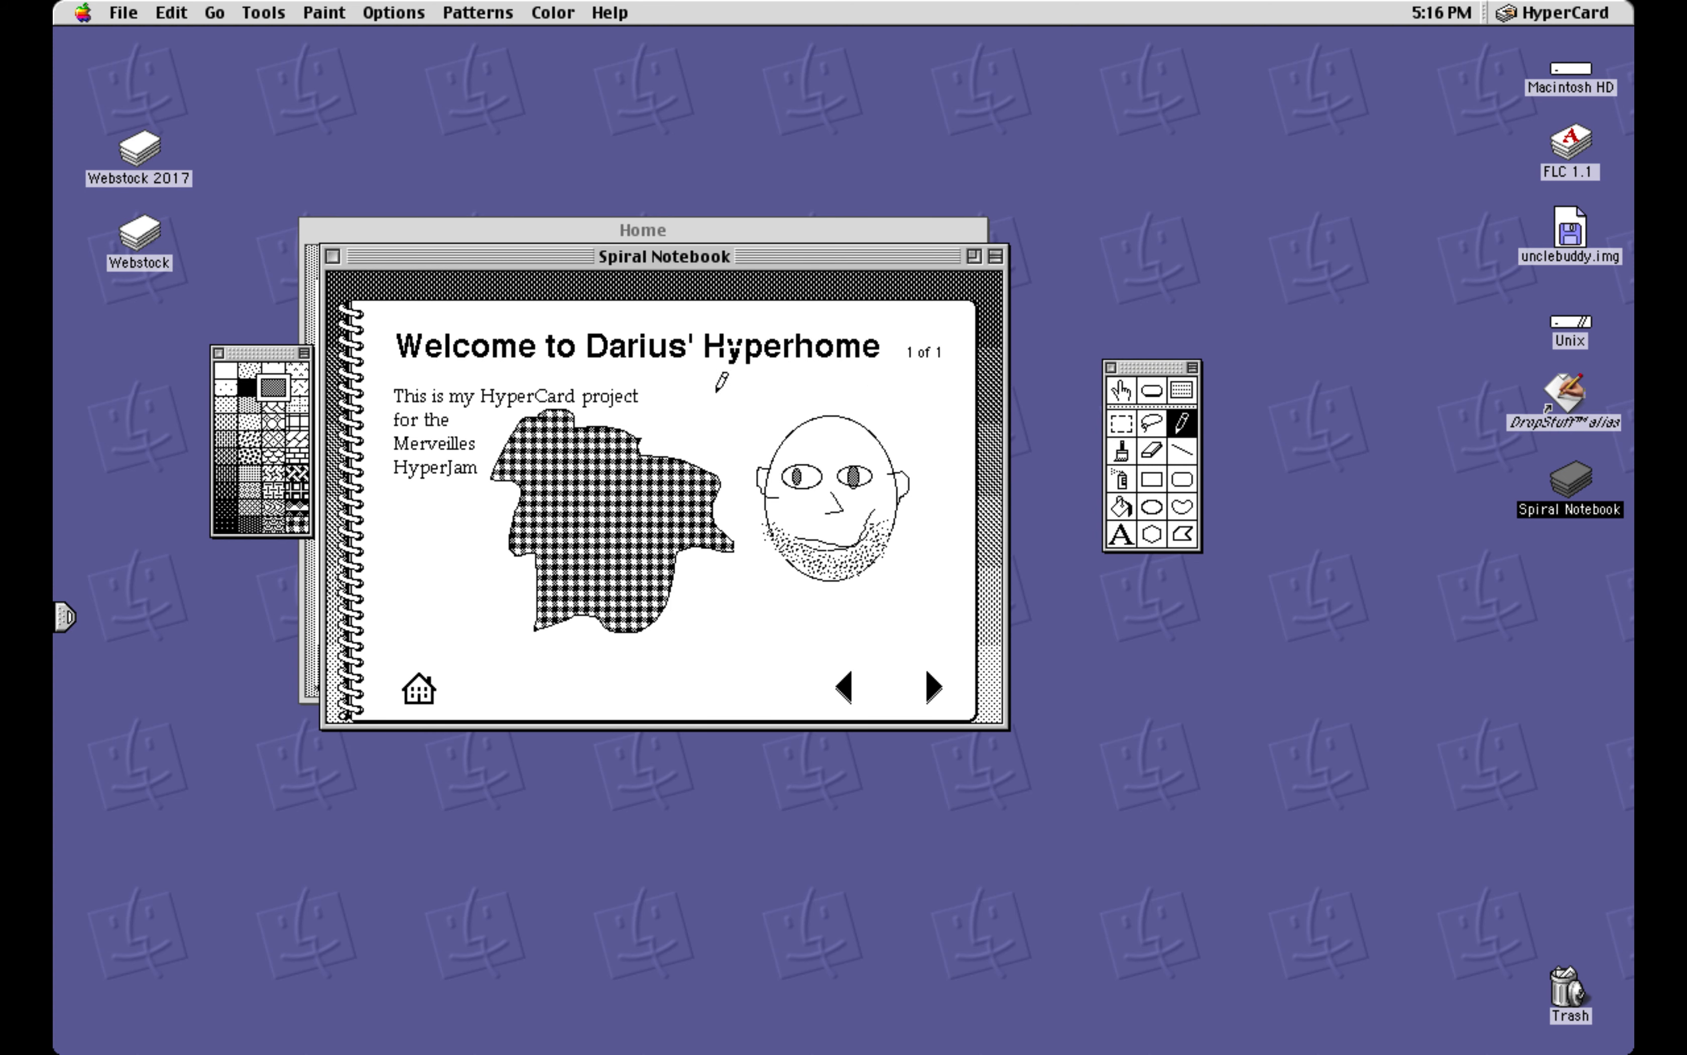
{"action": "left_click_drag", "start_coordinate": [680, 371], "coordinate": [747, 407]}
{"action": "key", "text": "ctrl+z"}
{"action": "double_click", "coordinate": [1185, 452]}
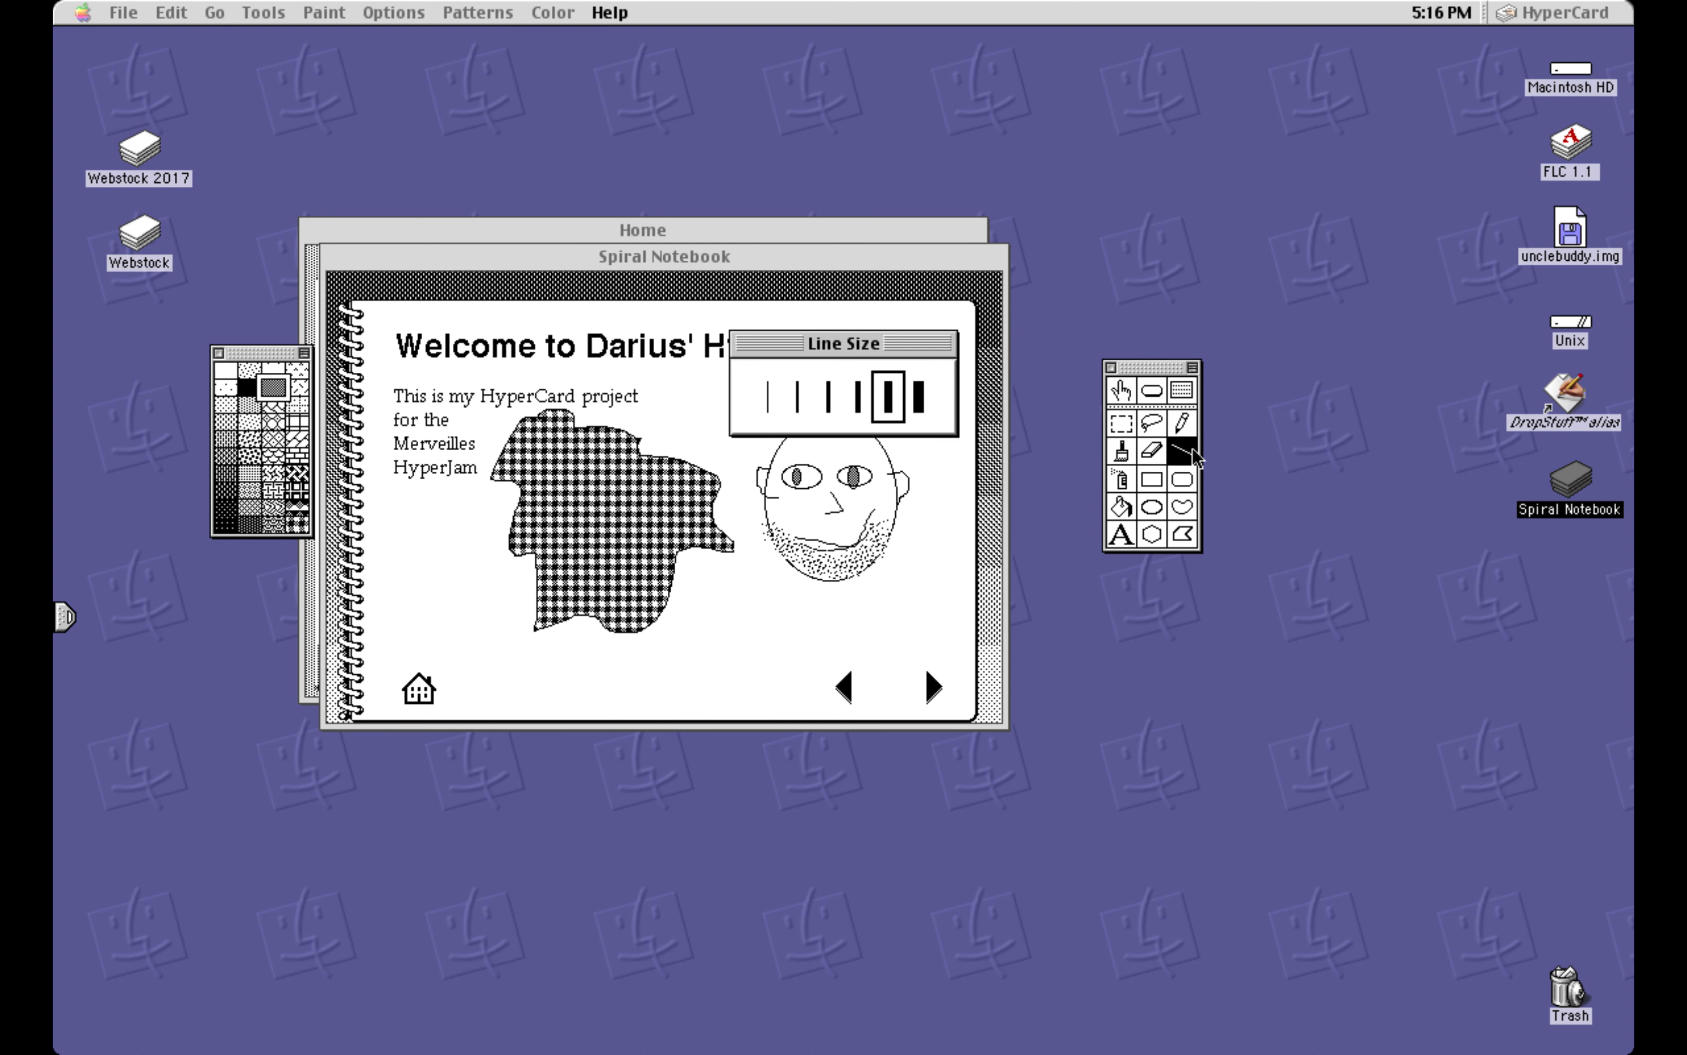
{"action": "left_click", "coordinate": [893, 405]}
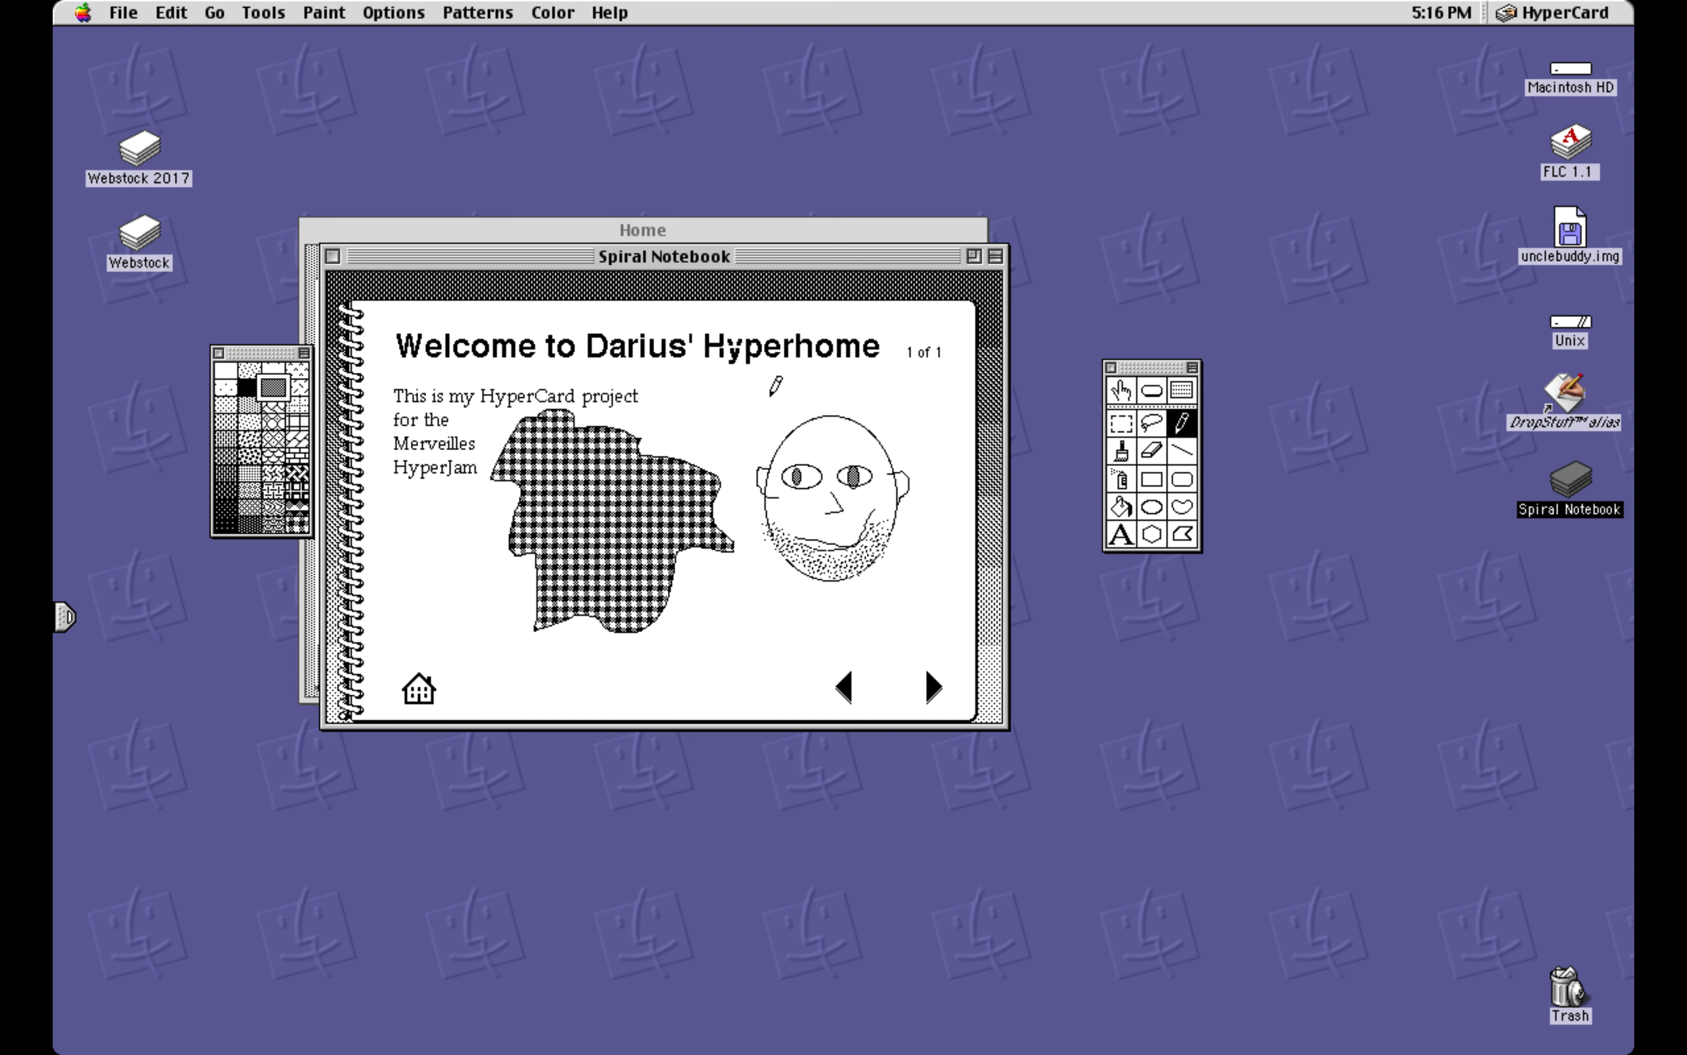
{"action": "left_click", "coordinate": [1183, 452]}
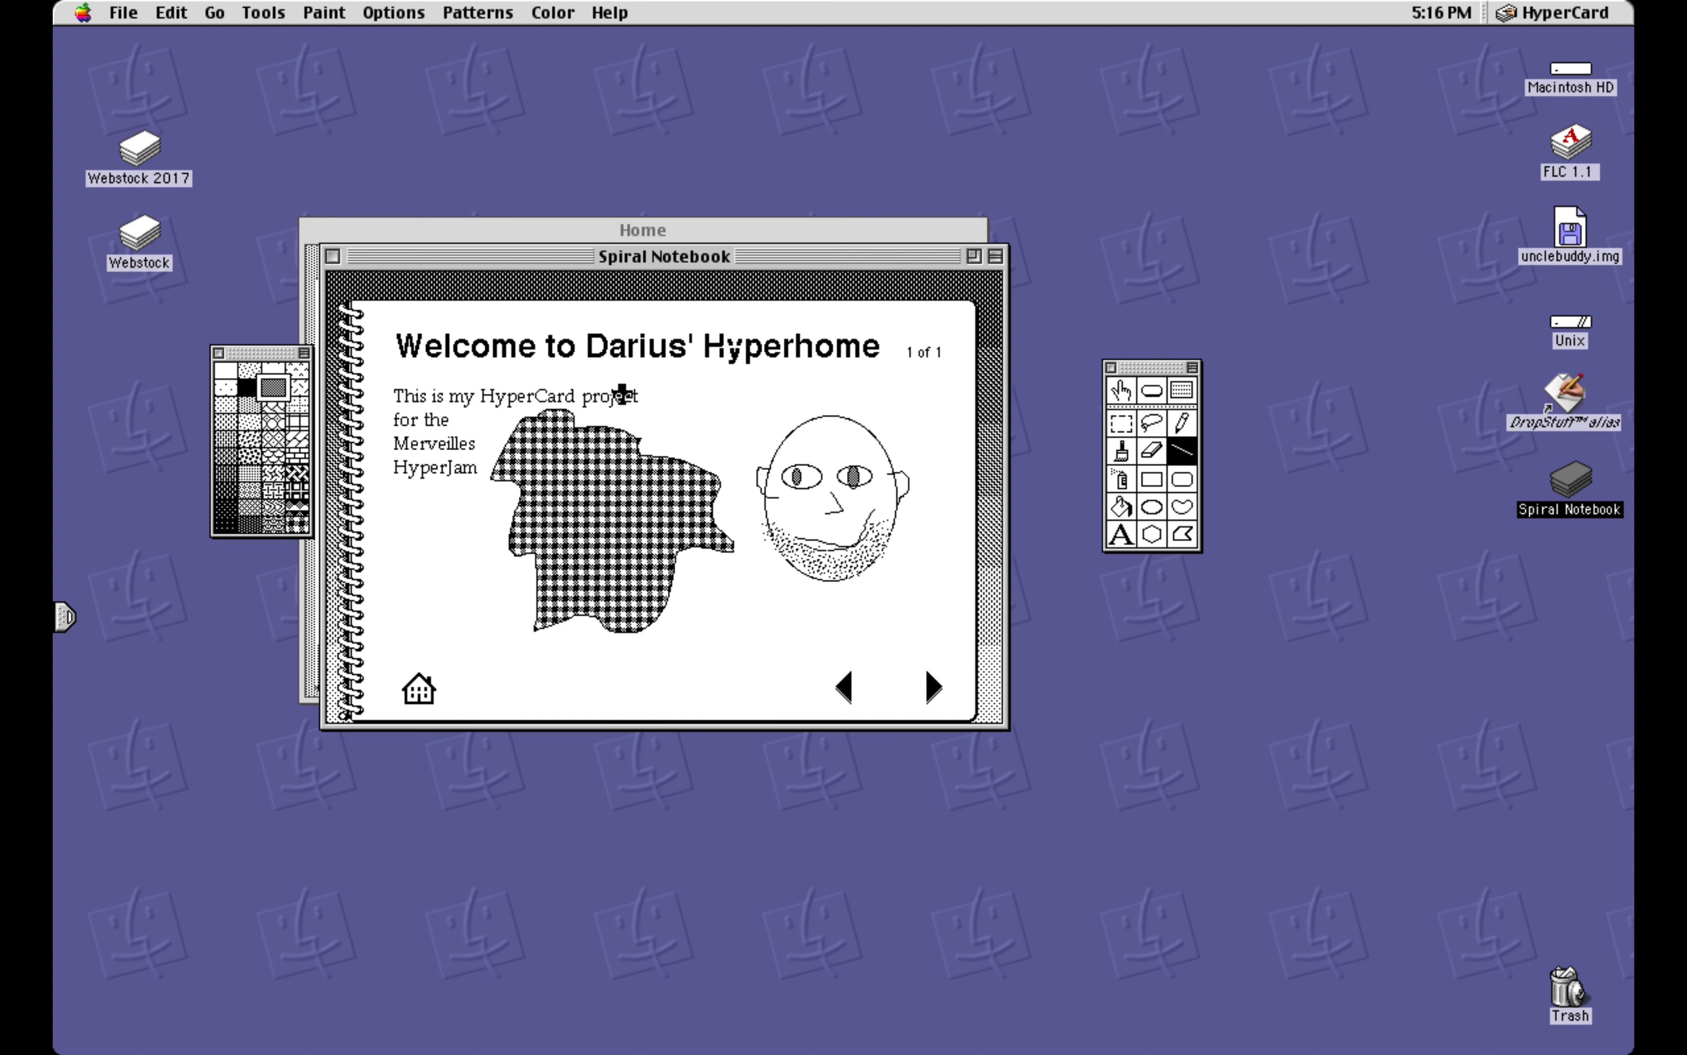
{"action": "mouse_move", "coordinate": [675, 373]}
{"action": "left_mouse_down"}
{"action": "mouse_move", "coordinate": [760, 431]}
{"action": "mouse_move", "coordinate": [759, 396]}
{"action": "mouse_move", "coordinate": [723, 426]}
{"action": "left_mouse_up"}
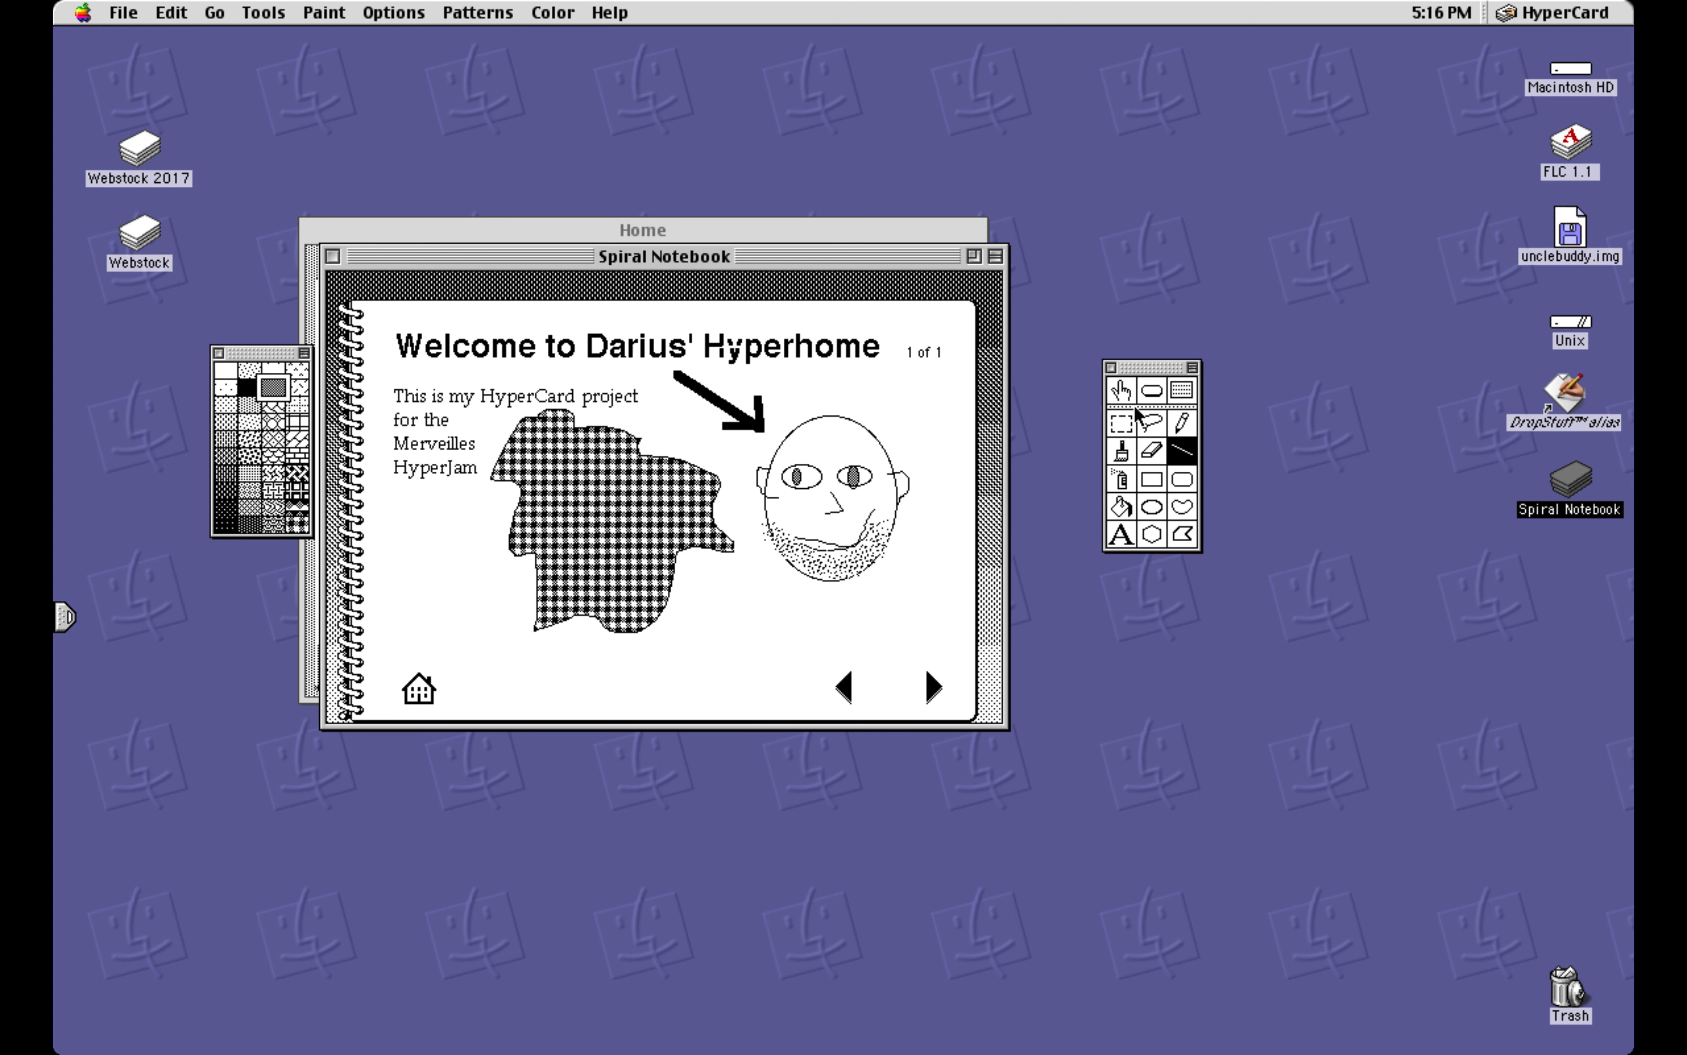
Add a second blank card to the stack and flip between both cards with the Browse tool, ending on the first card
{"action": "left_click", "coordinate": [1152, 389]}
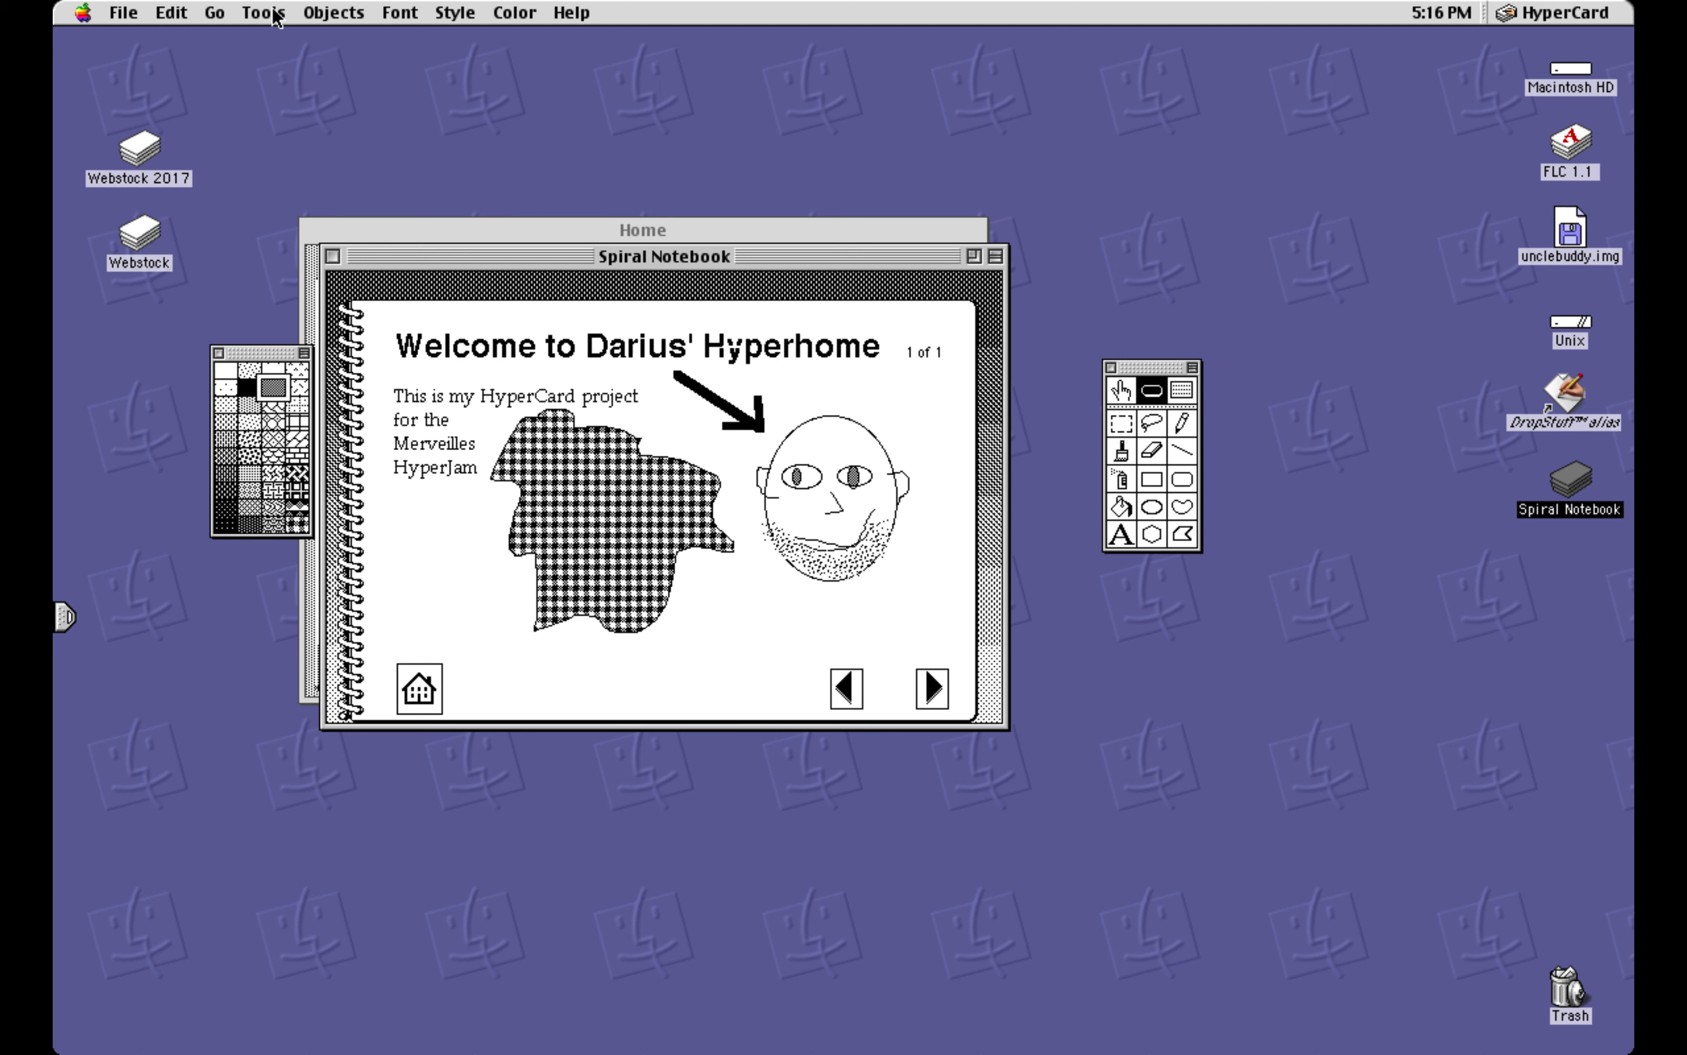
{"action": "left_click_drag", "start_coordinate": [170, 12], "coordinate": [212, 160]}
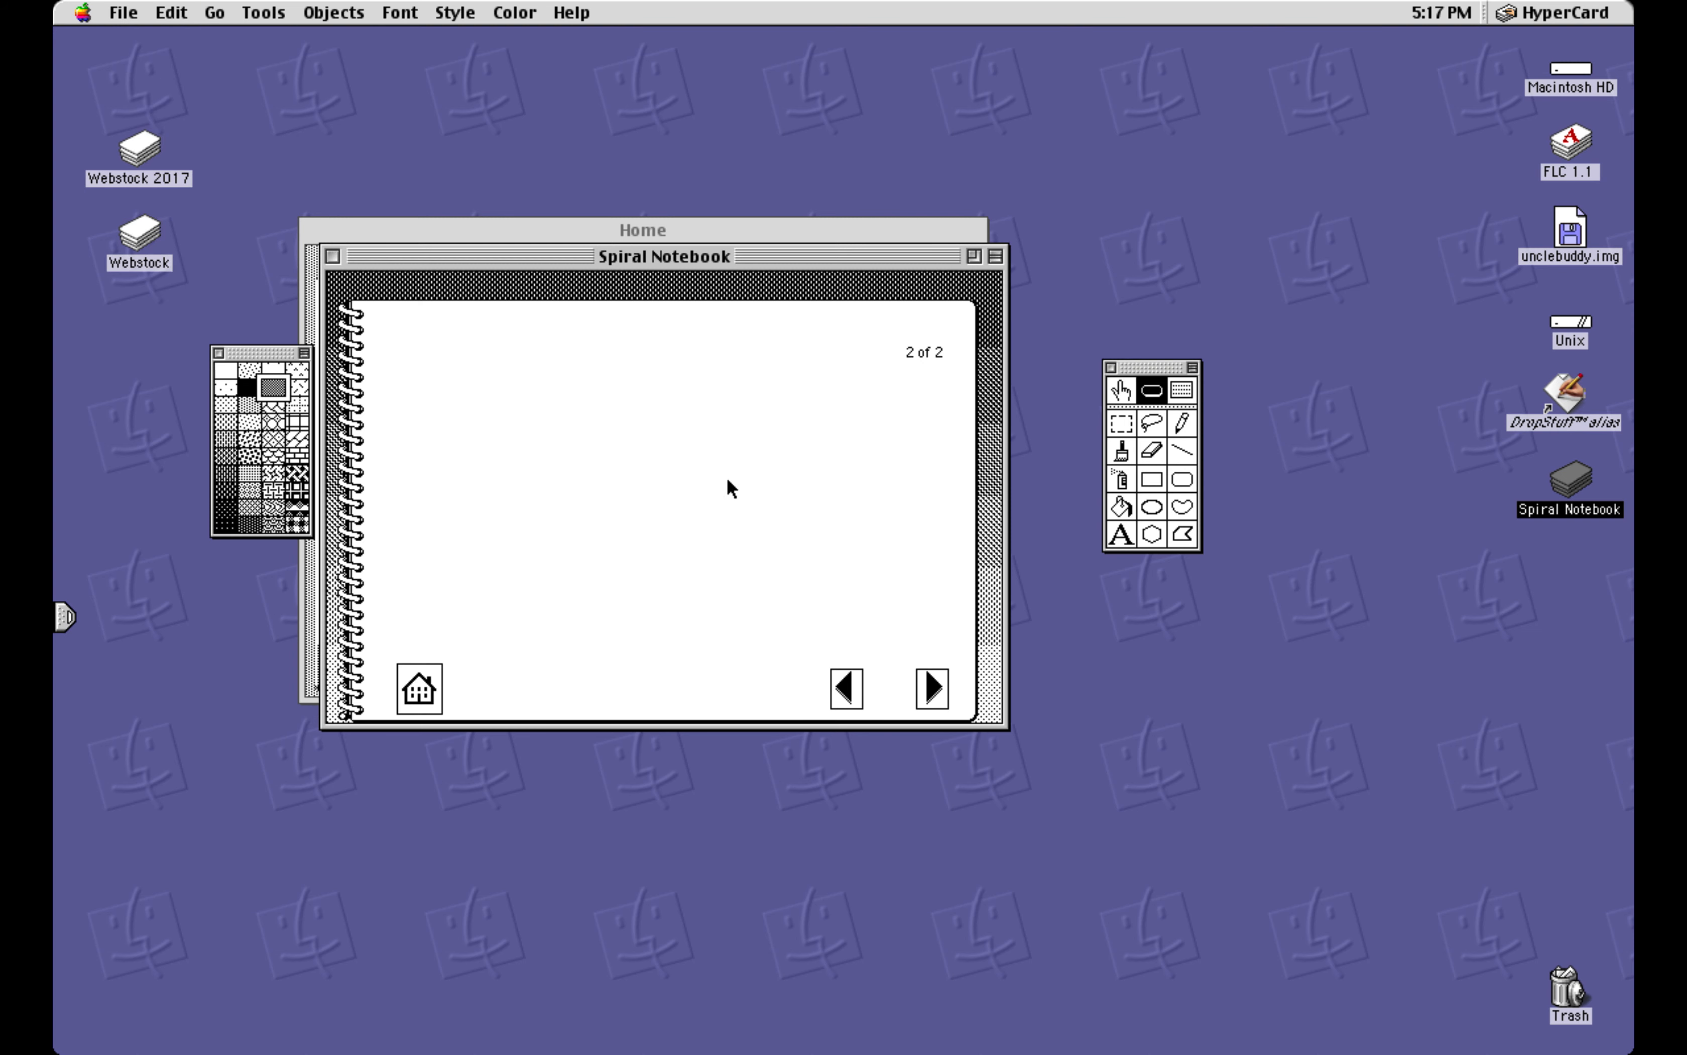
{"action": "left_click", "coordinate": [859, 687]}
{"action": "left_click", "coordinate": [1120, 391]}
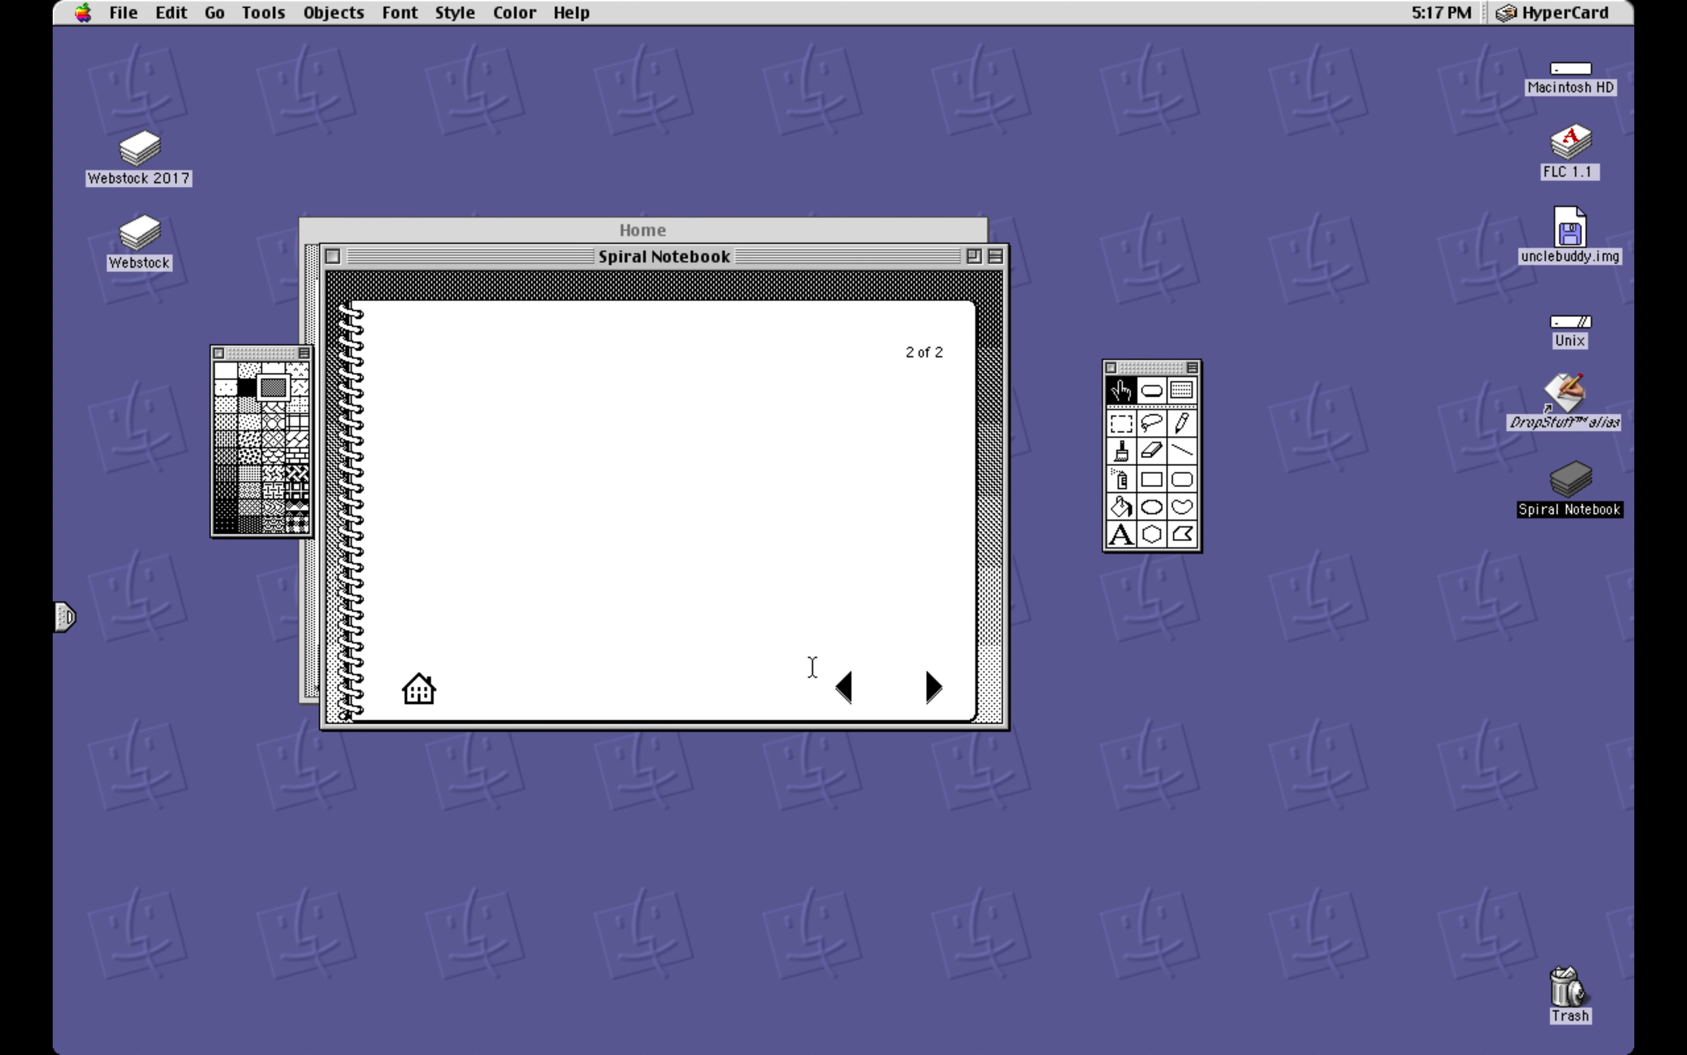
{"action": "left_click", "coordinate": [846, 687]}
{"action": "left_click", "coordinate": [924, 682]}
{"action": "left_click", "coordinate": [849, 685]}
{"action": "left_click", "coordinate": [930, 686]}
{"action": "left_click", "coordinate": [842, 687]}
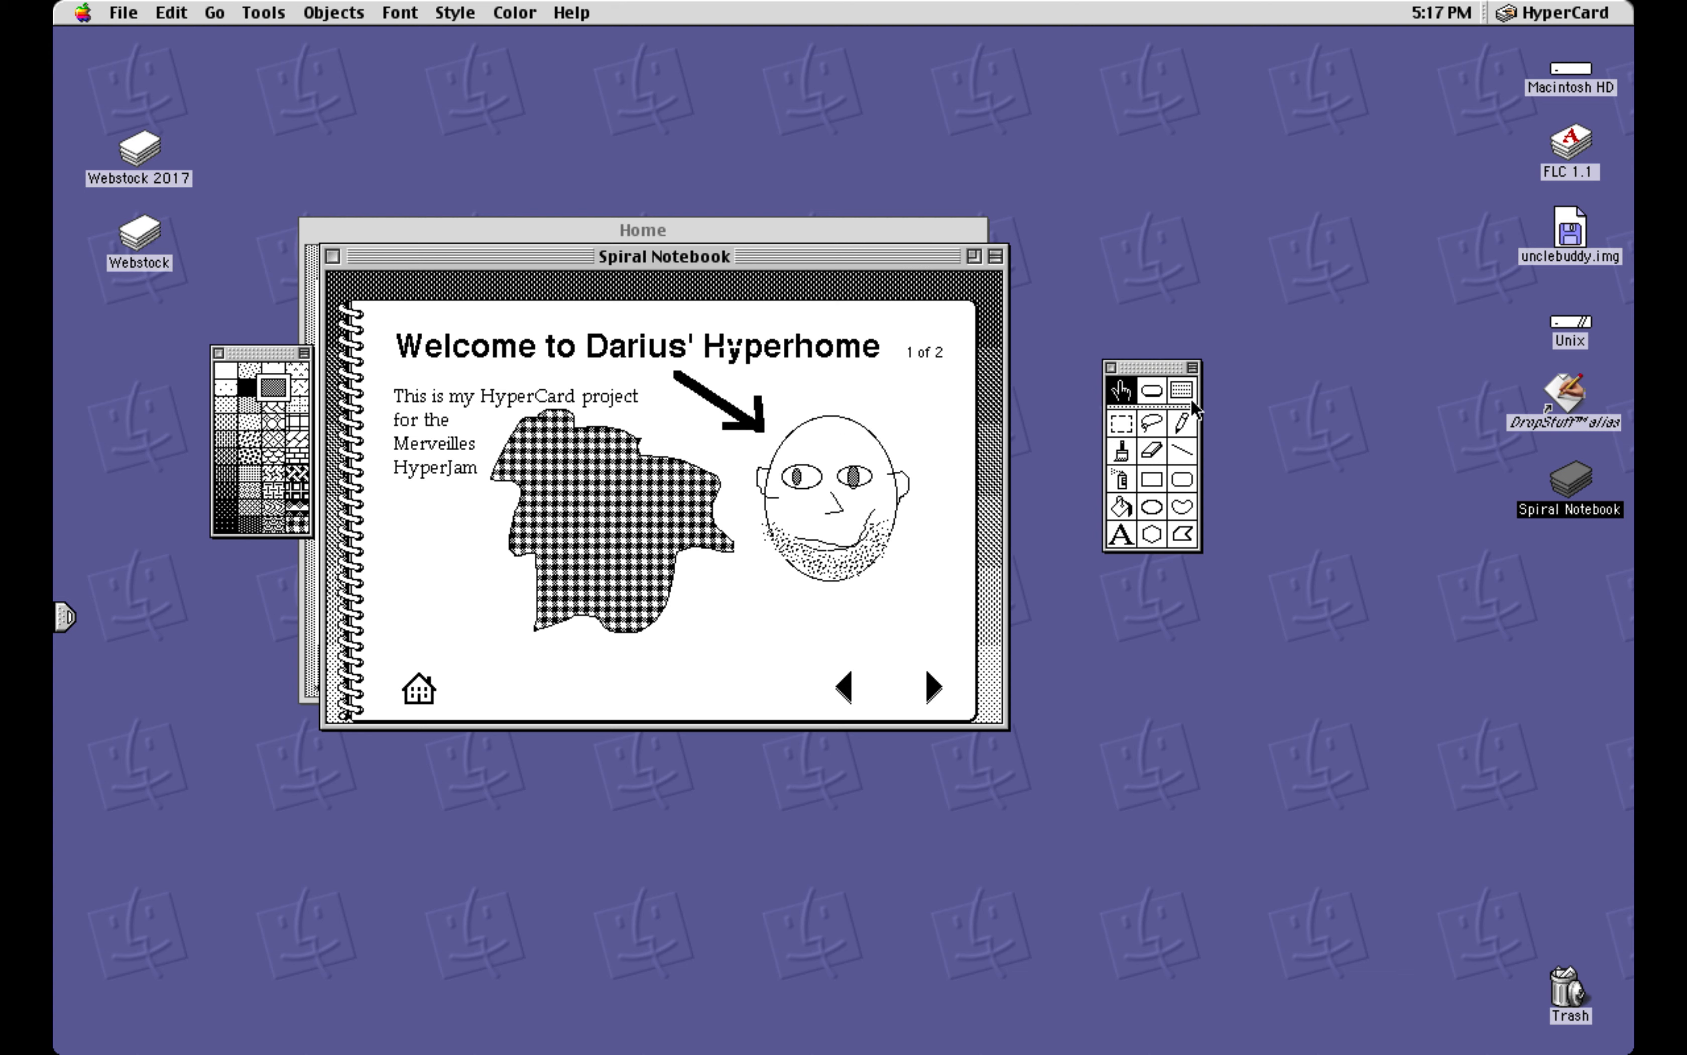
Create a new button on the first card and place it just below the drawn face
{"action": "left_click", "coordinate": [1152, 390]}
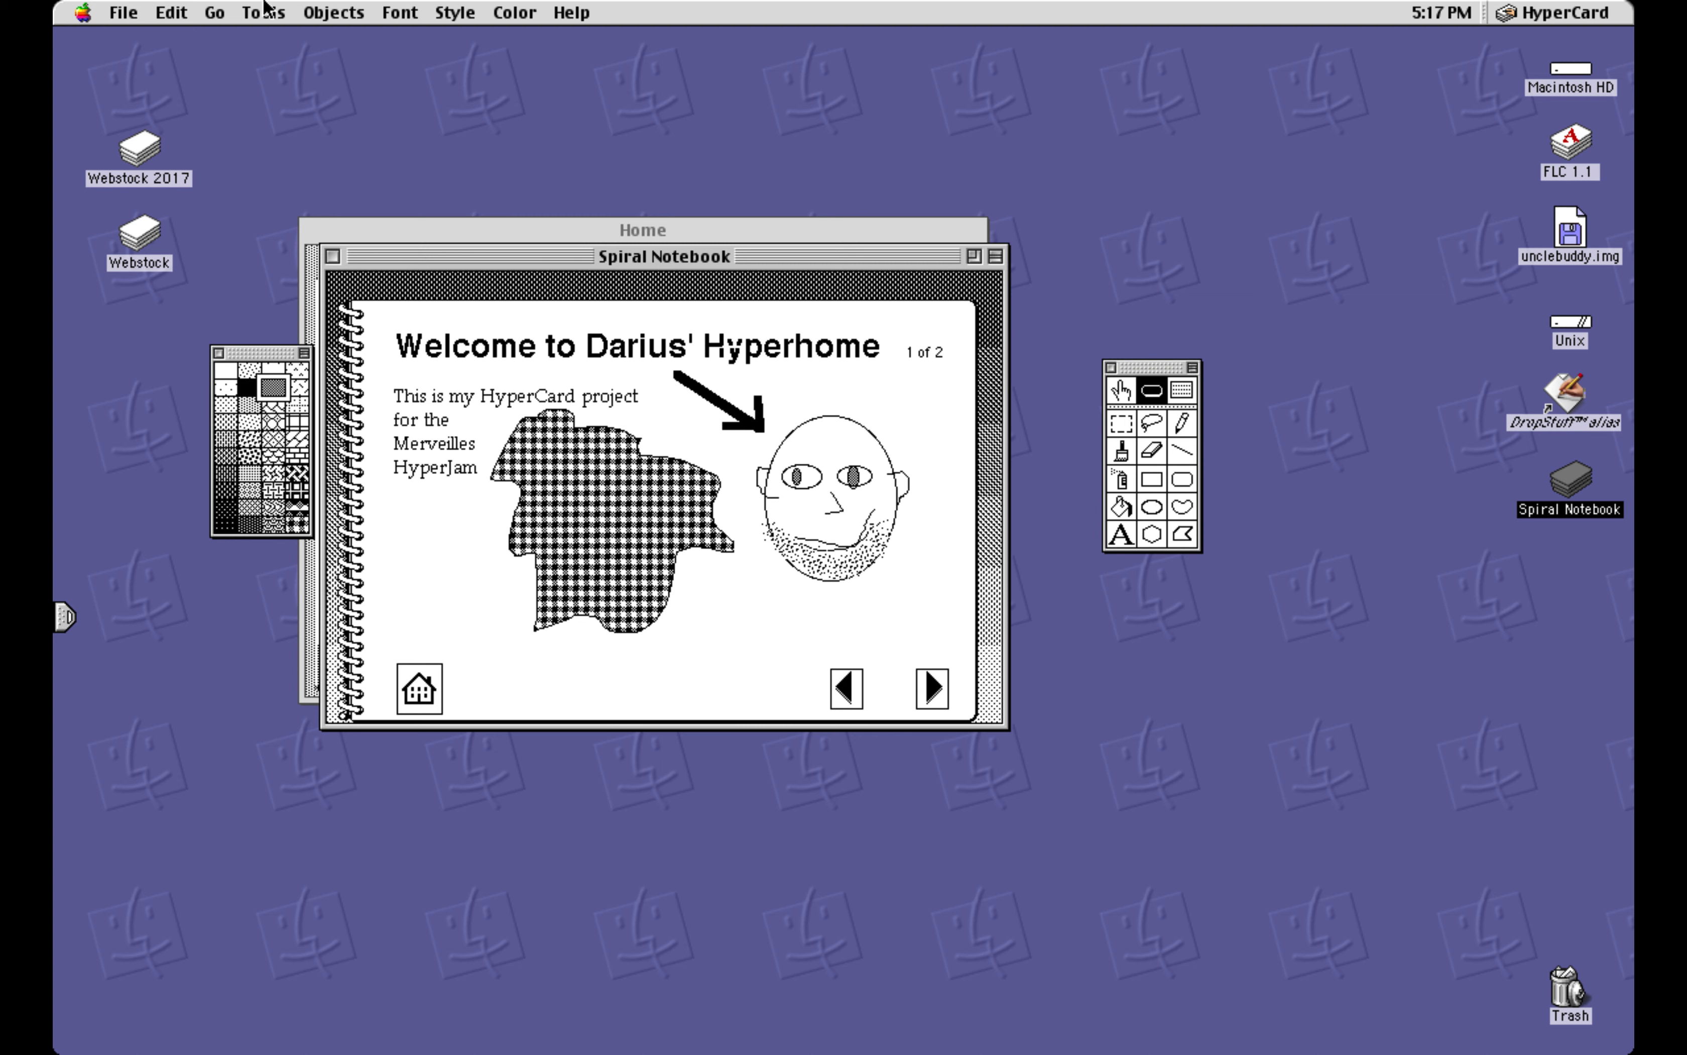
{"action": "left_click", "coordinate": [319, 13]}
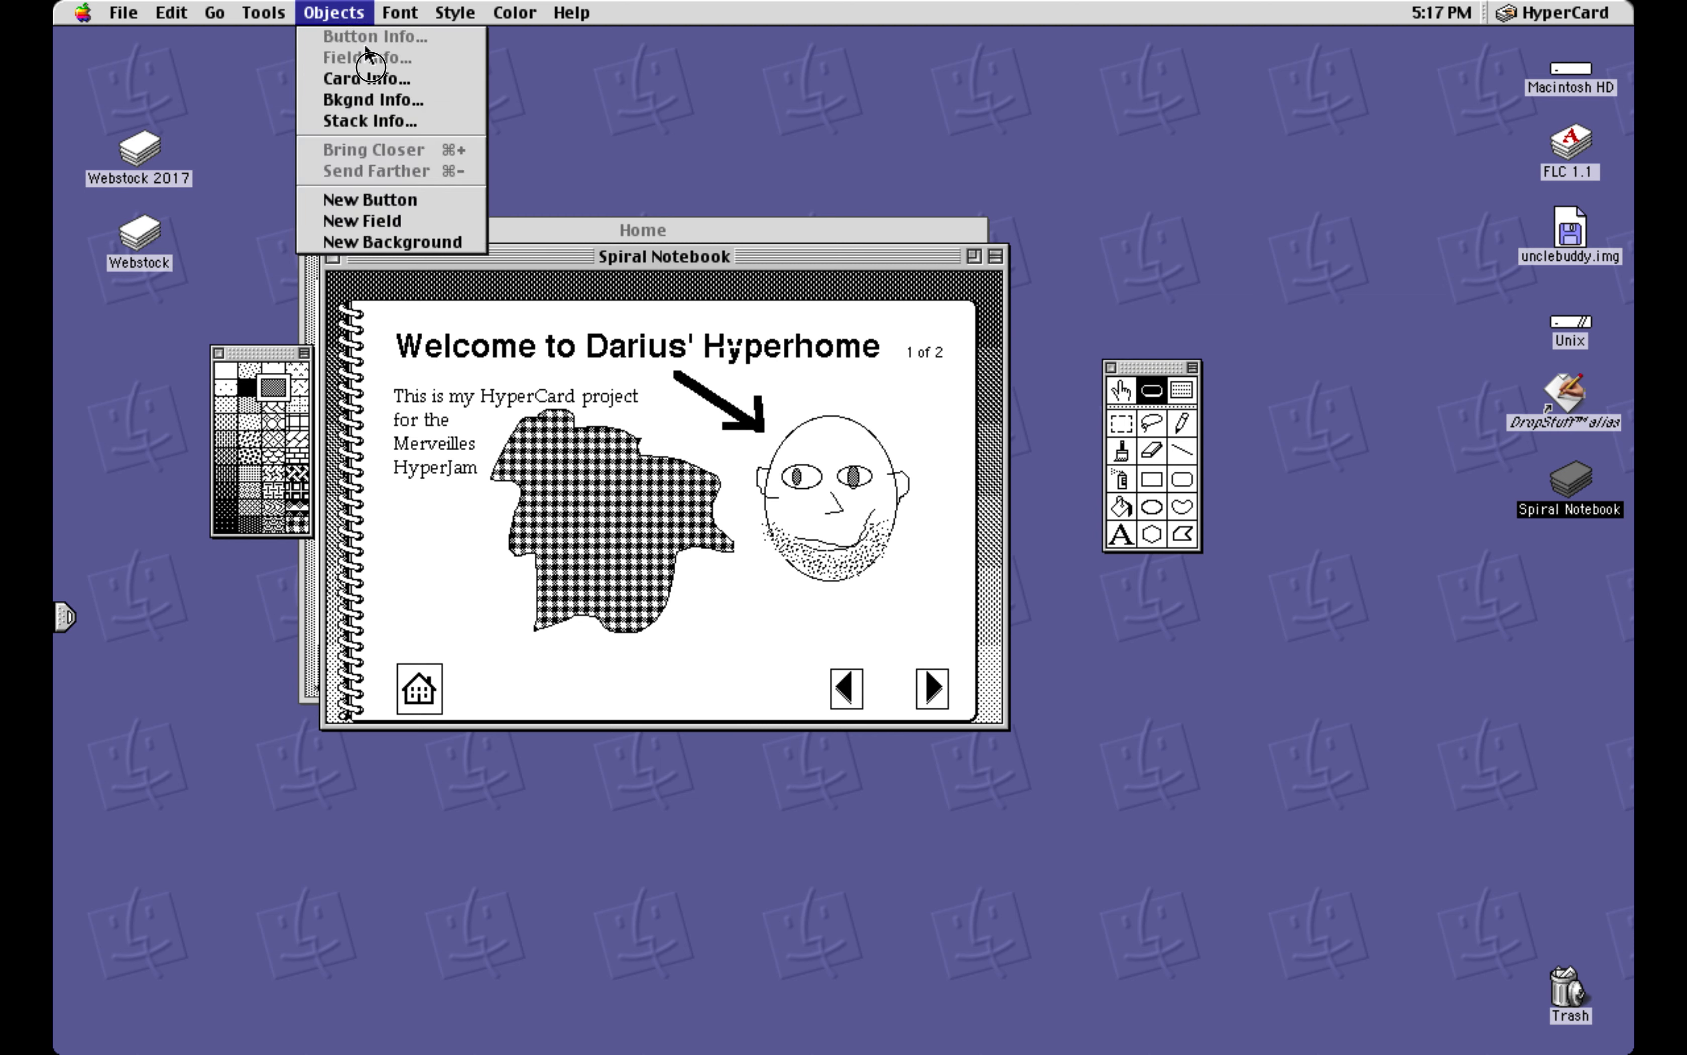
{"action": "left_click", "coordinate": [422, 201]}
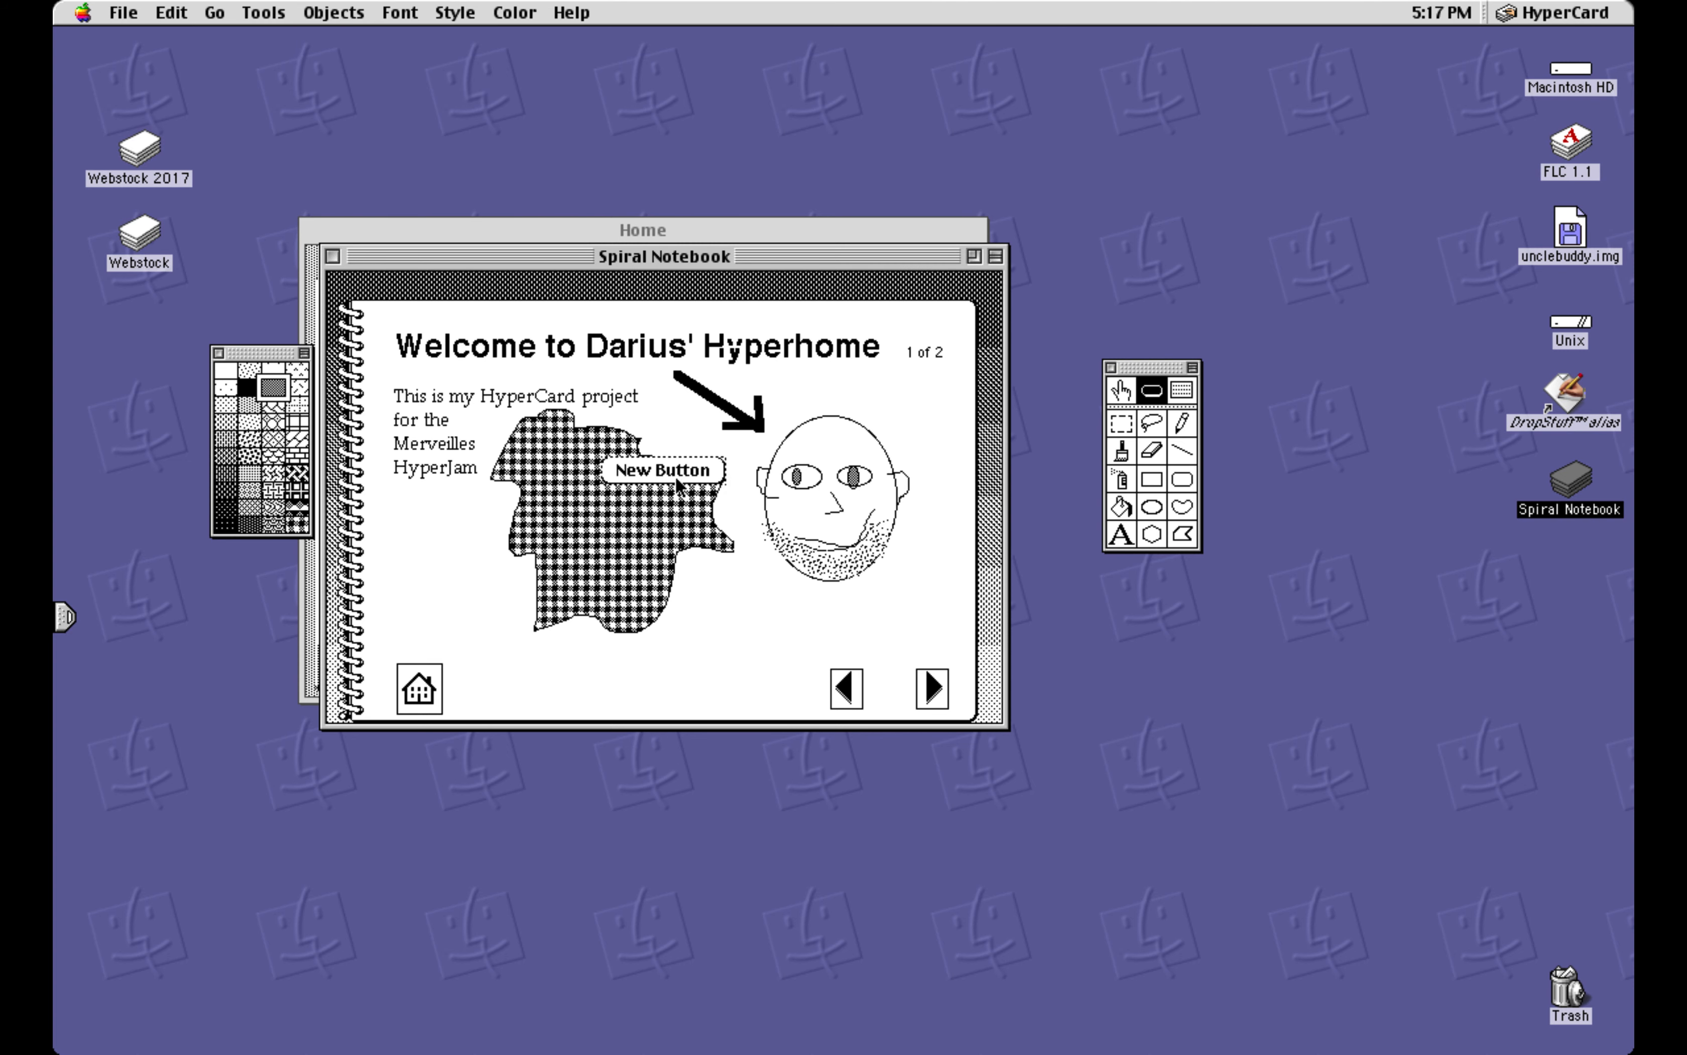
{"action": "left_click_drag", "start_coordinate": [678, 487], "coordinate": [802, 614]}
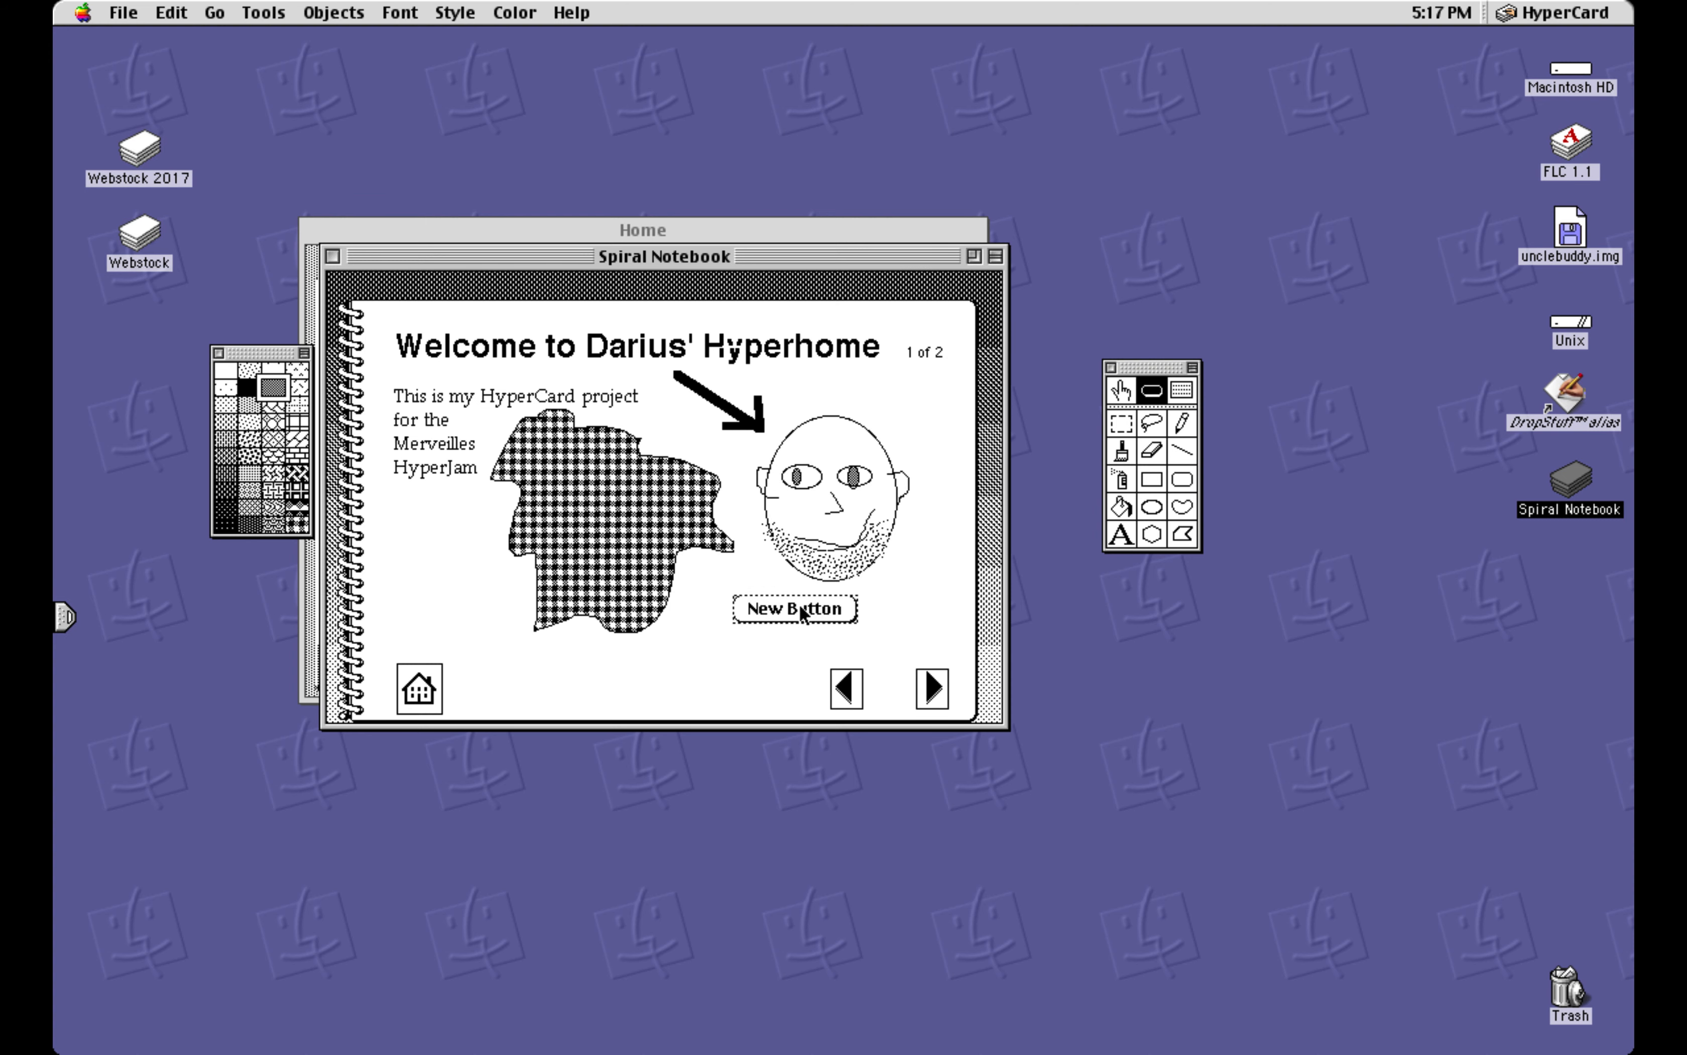
Open the new button's info and set its name to the author's first name
{"action": "double_click", "coordinate": [802, 613]}
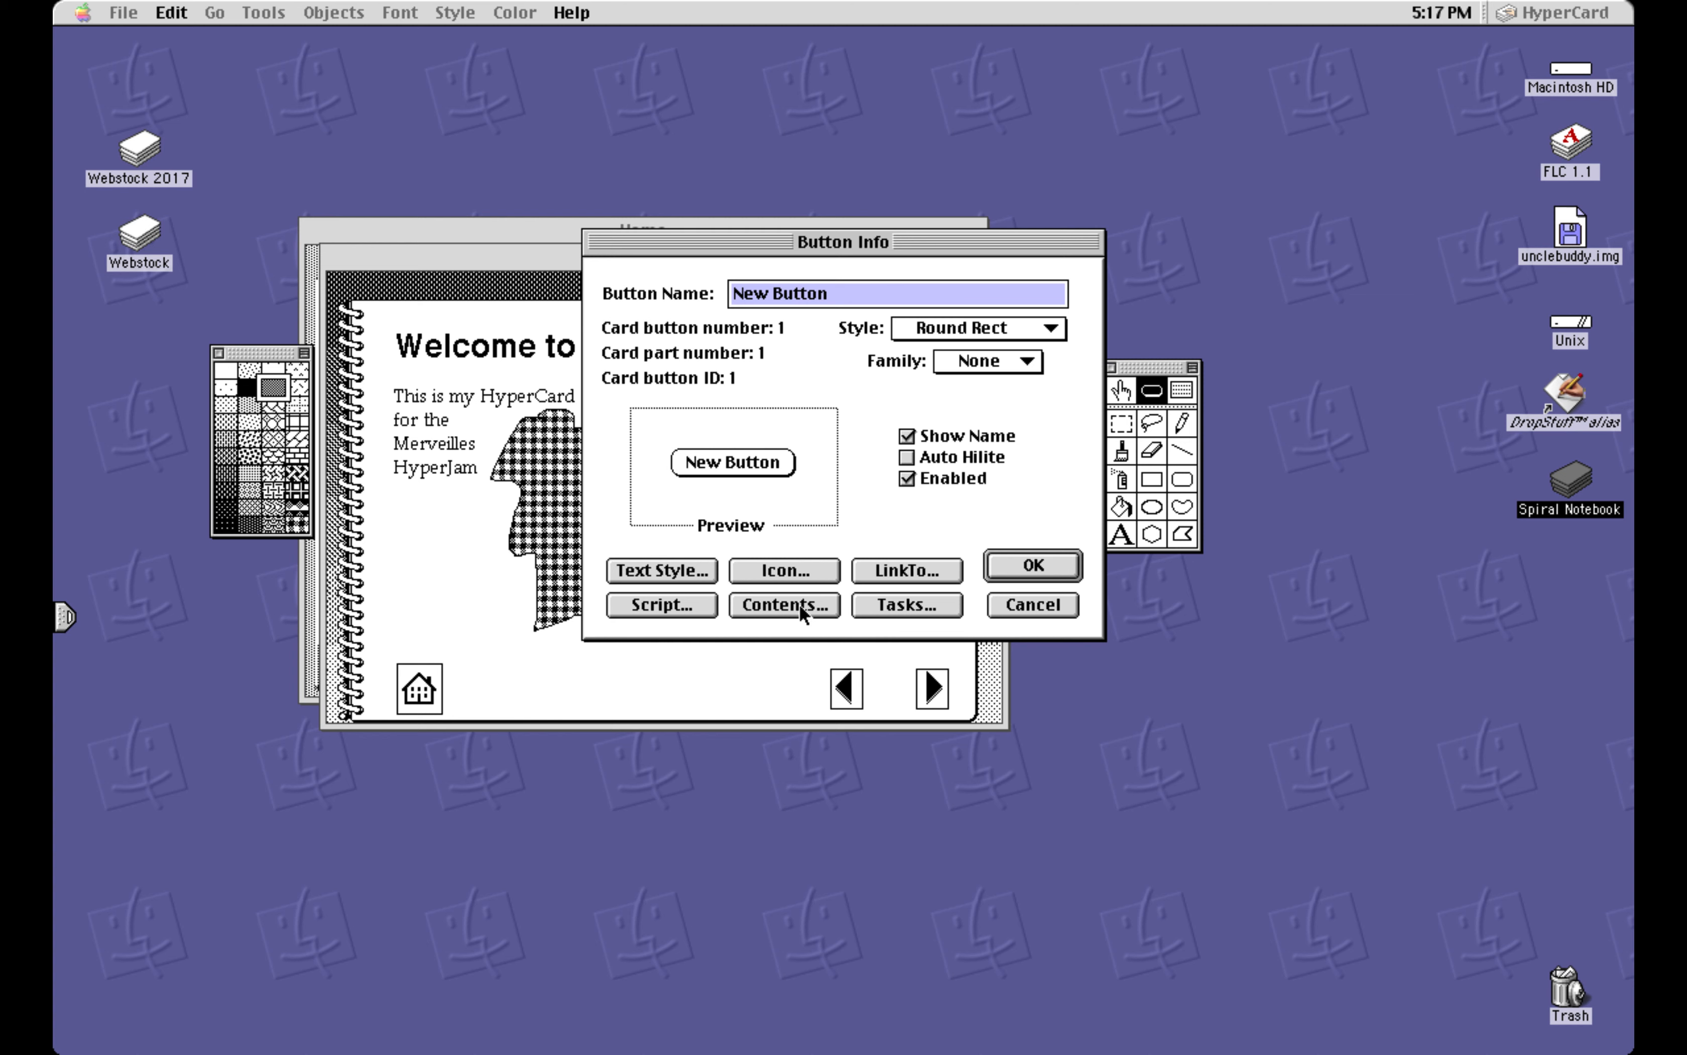
{"action": "type", "text": "G"}
{"action": "type", "text": "earn About Darius"}
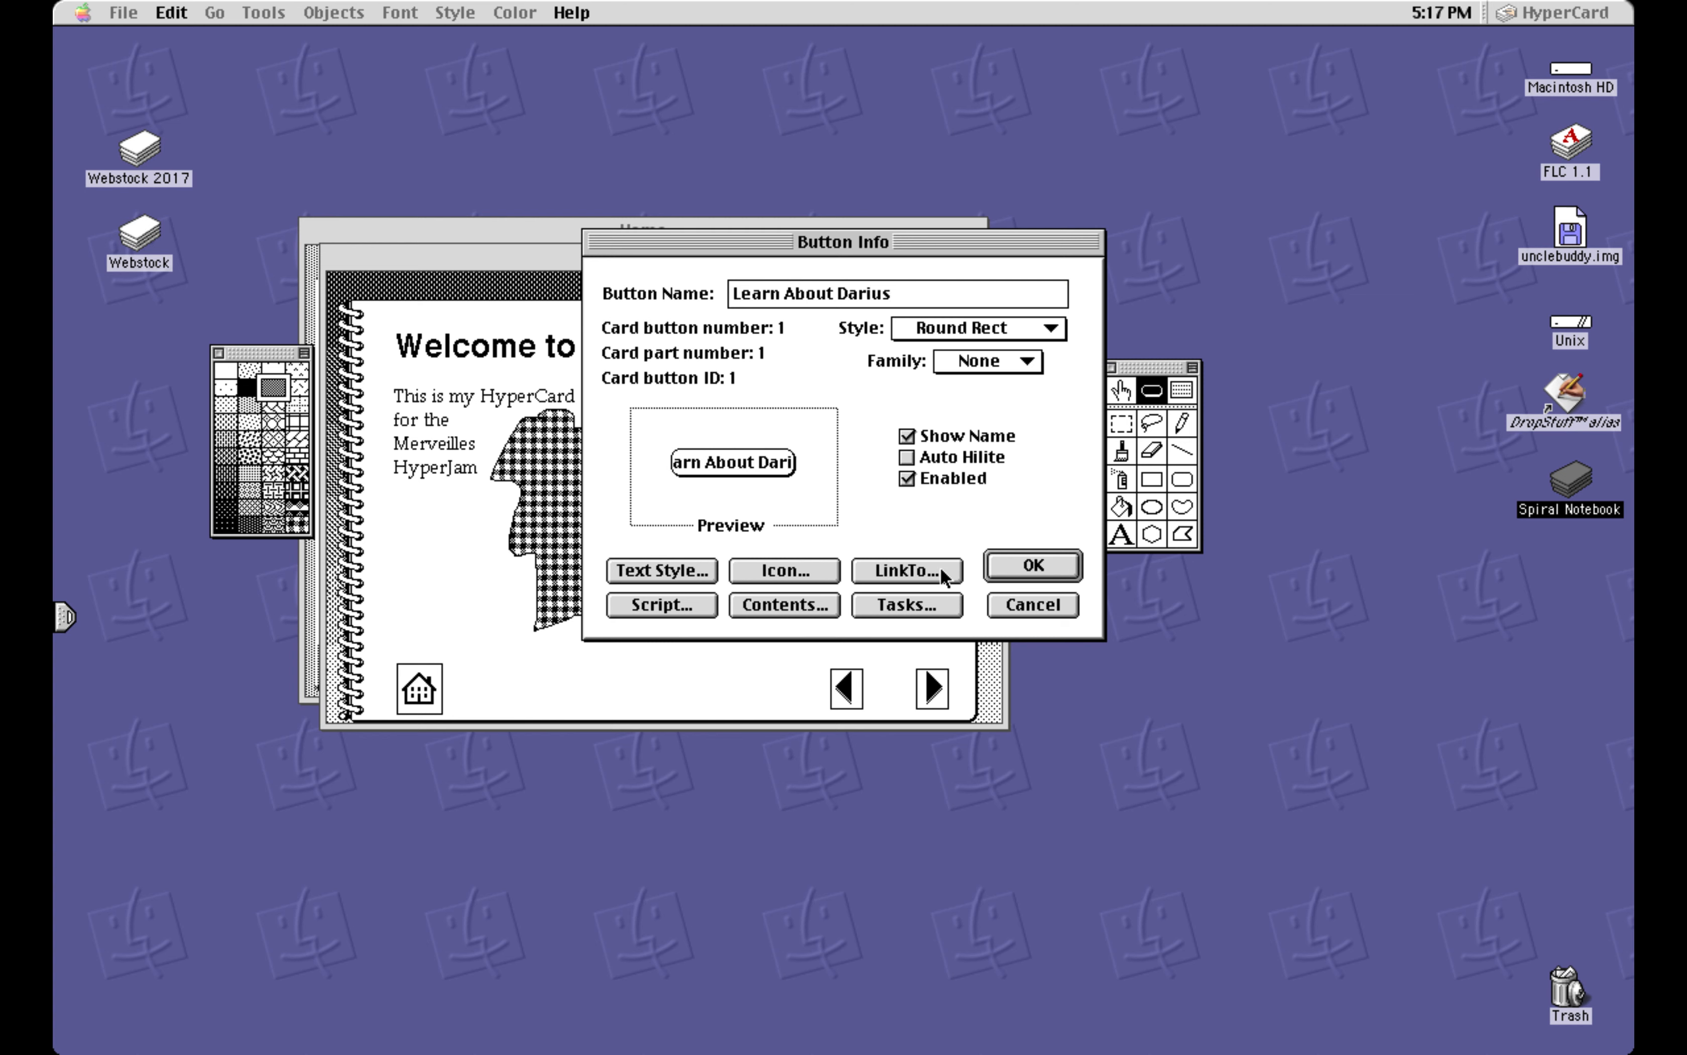
{"action": "key", "text": "BackSpace"}
{"action": "key", "text": "BackSpace"}
{"action": "key", "text": "BackSpace"}
{"action": "key", "text": "BackSpace"}
{"action": "key", "text": "BackSpace"}
{"action": "key", "text": "BackSpace"}
{"action": "key", "text": "BackSpace"}
{"action": "key", "text": "BackSpace"}
{"action": "key", "text": "BackSpace"}
{"action": "key", "text": "BackSpace"}
{"action": "key", "text": "BackSpace"}
{"action": "key", "text": "BackSpace"}
{"action": "key", "text": "BackSpace"}
{"action": "key", "text": "BackSpace"}
{"action": "key", "text": "BackSpace"}
{"action": "key", "text": "BackSpace"}
{"action": "key", "text": "BackSpace"}
{"action": "key", "text": "BackSpace"}
{"action": "type", "text": "Darius"}
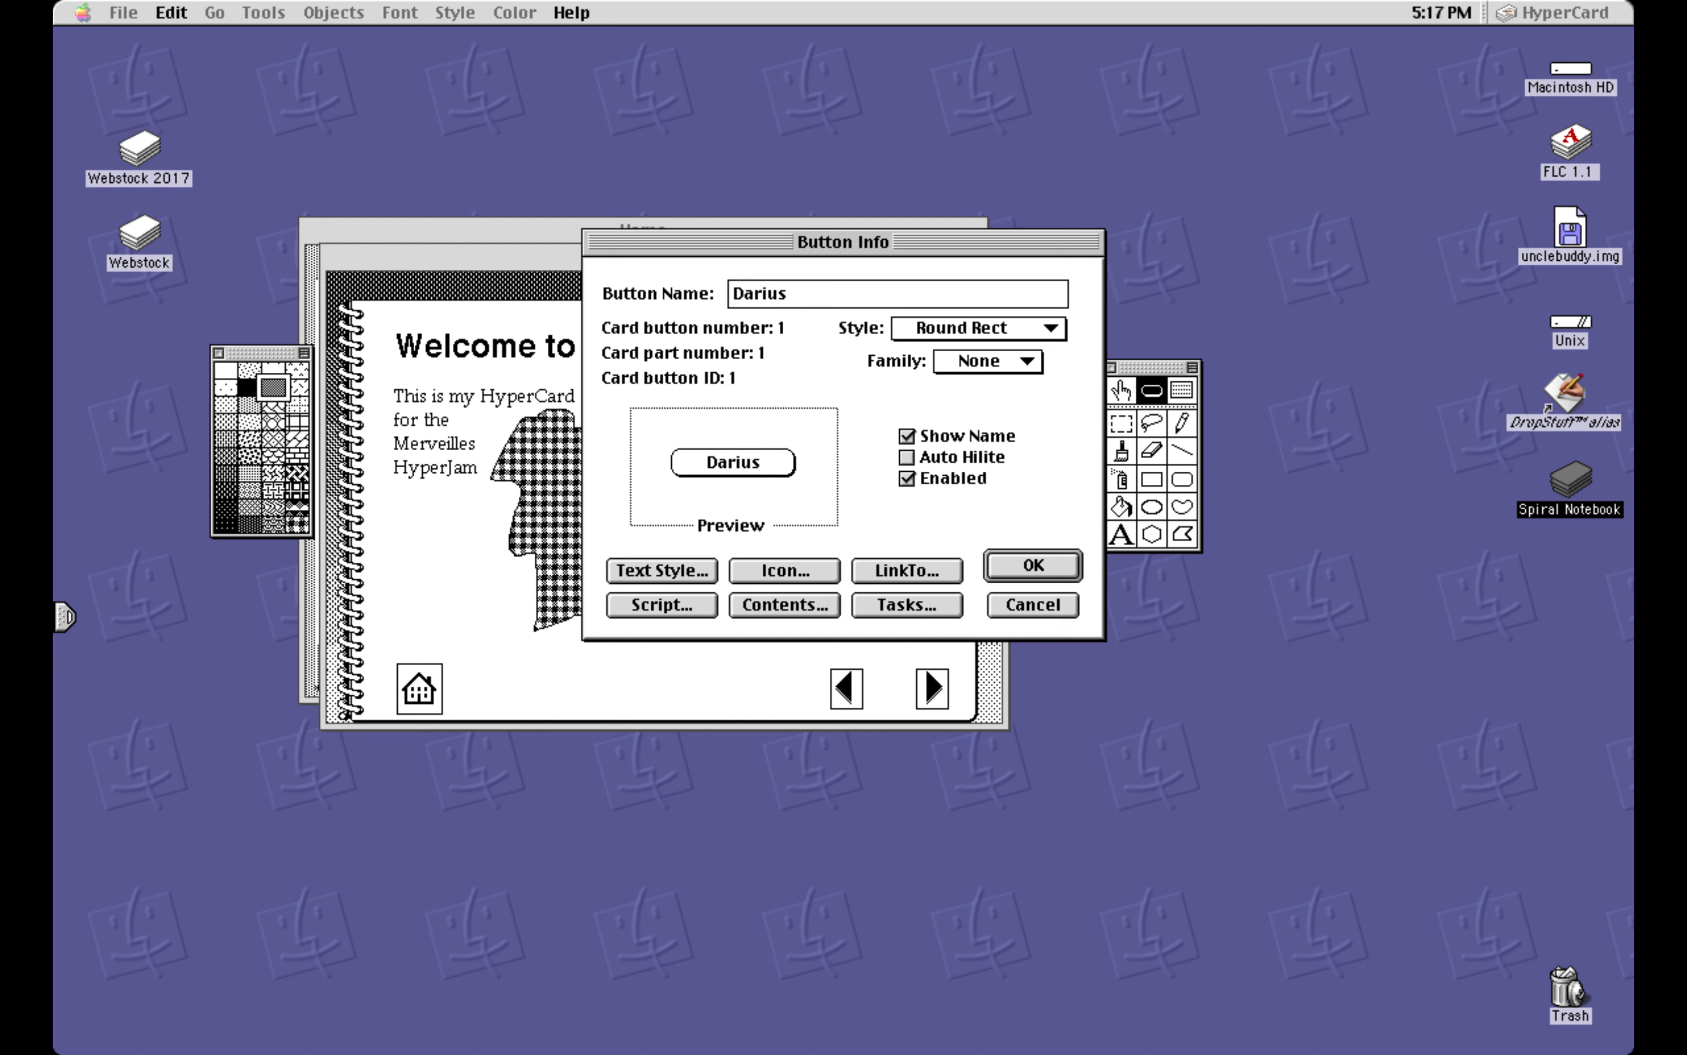
Confirm the button info, move the button so it is centred beneath the face, and link it to the second card
{"action": "left_click", "coordinate": [1033, 565]}
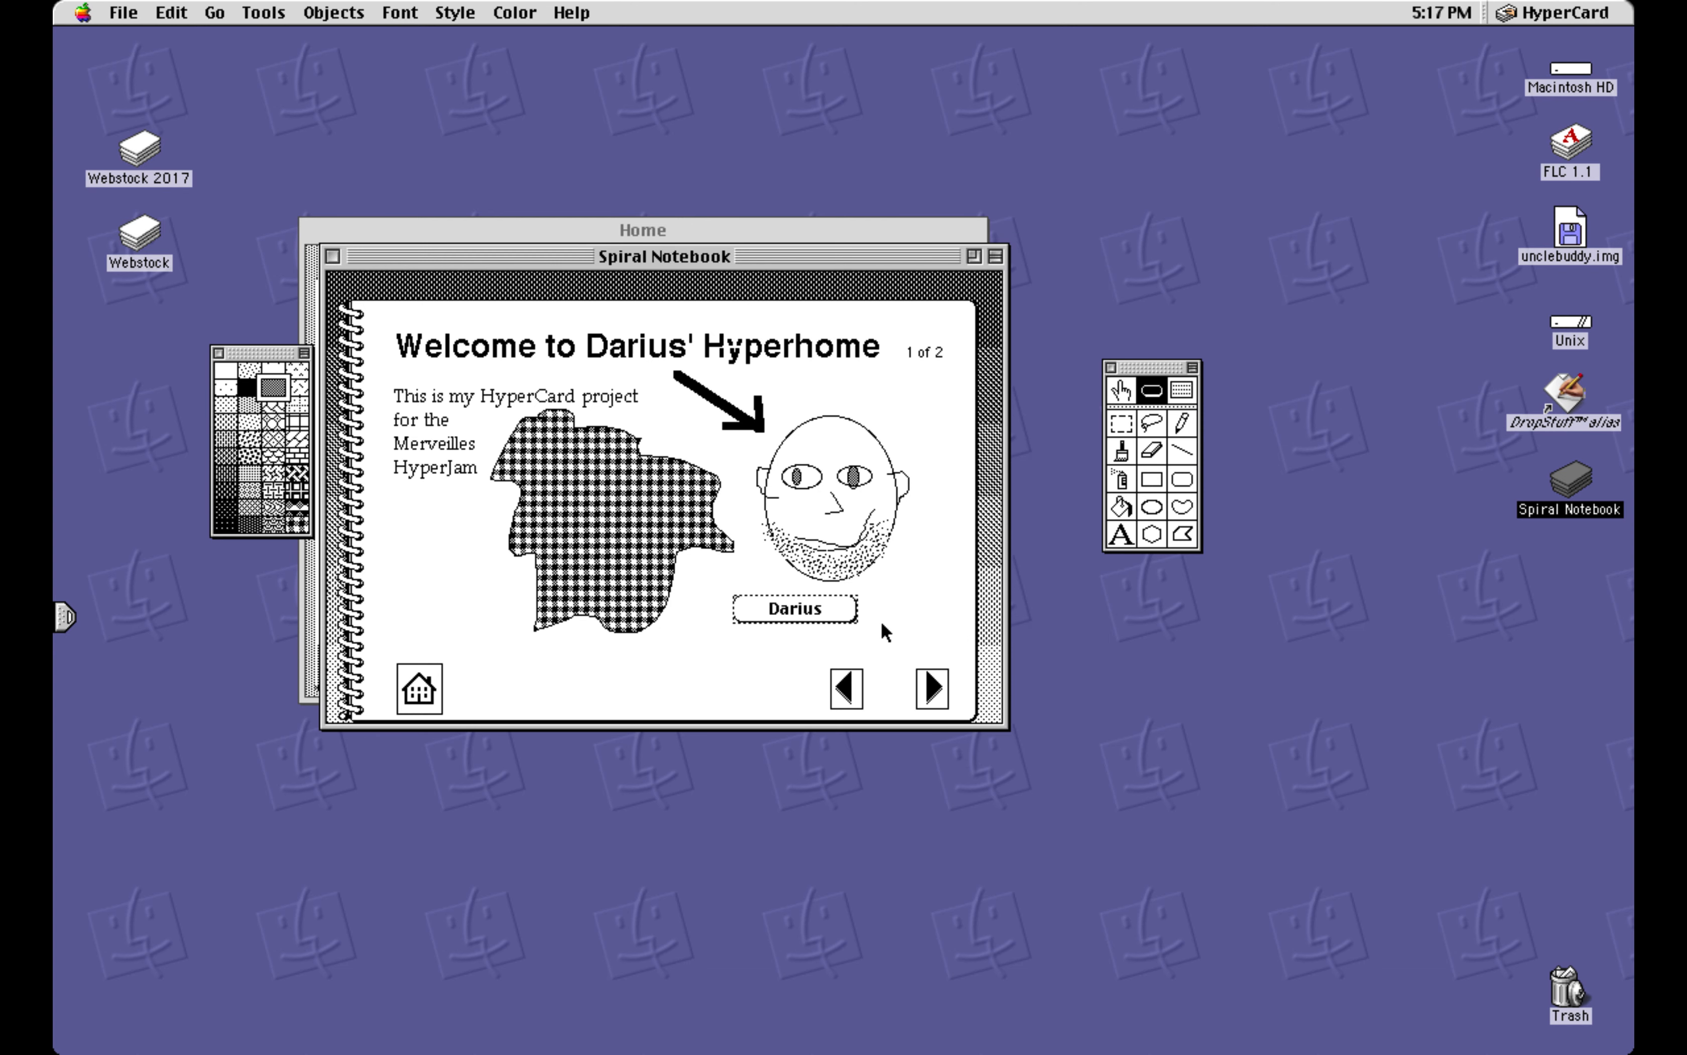
{"action": "left_click_drag", "start_coordinate": [796, 628], "coordinate": [836, 626]}
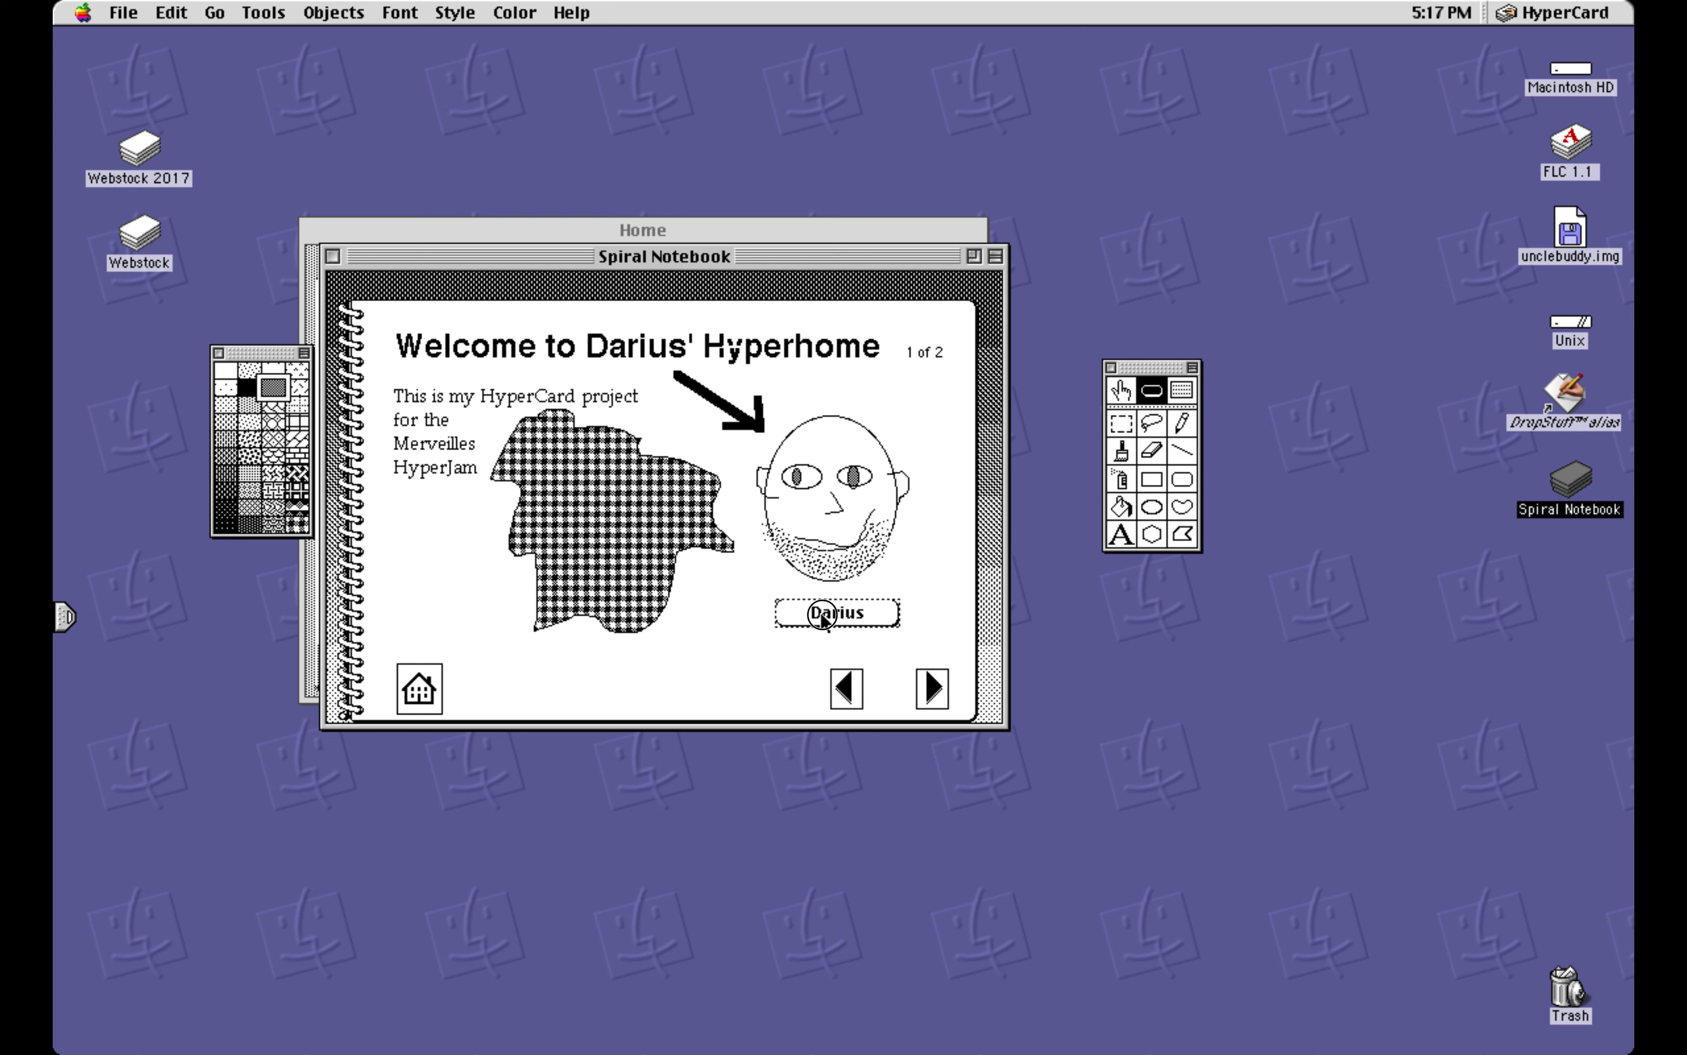
{"action": "double_click", "coordinate": [820, 612]}
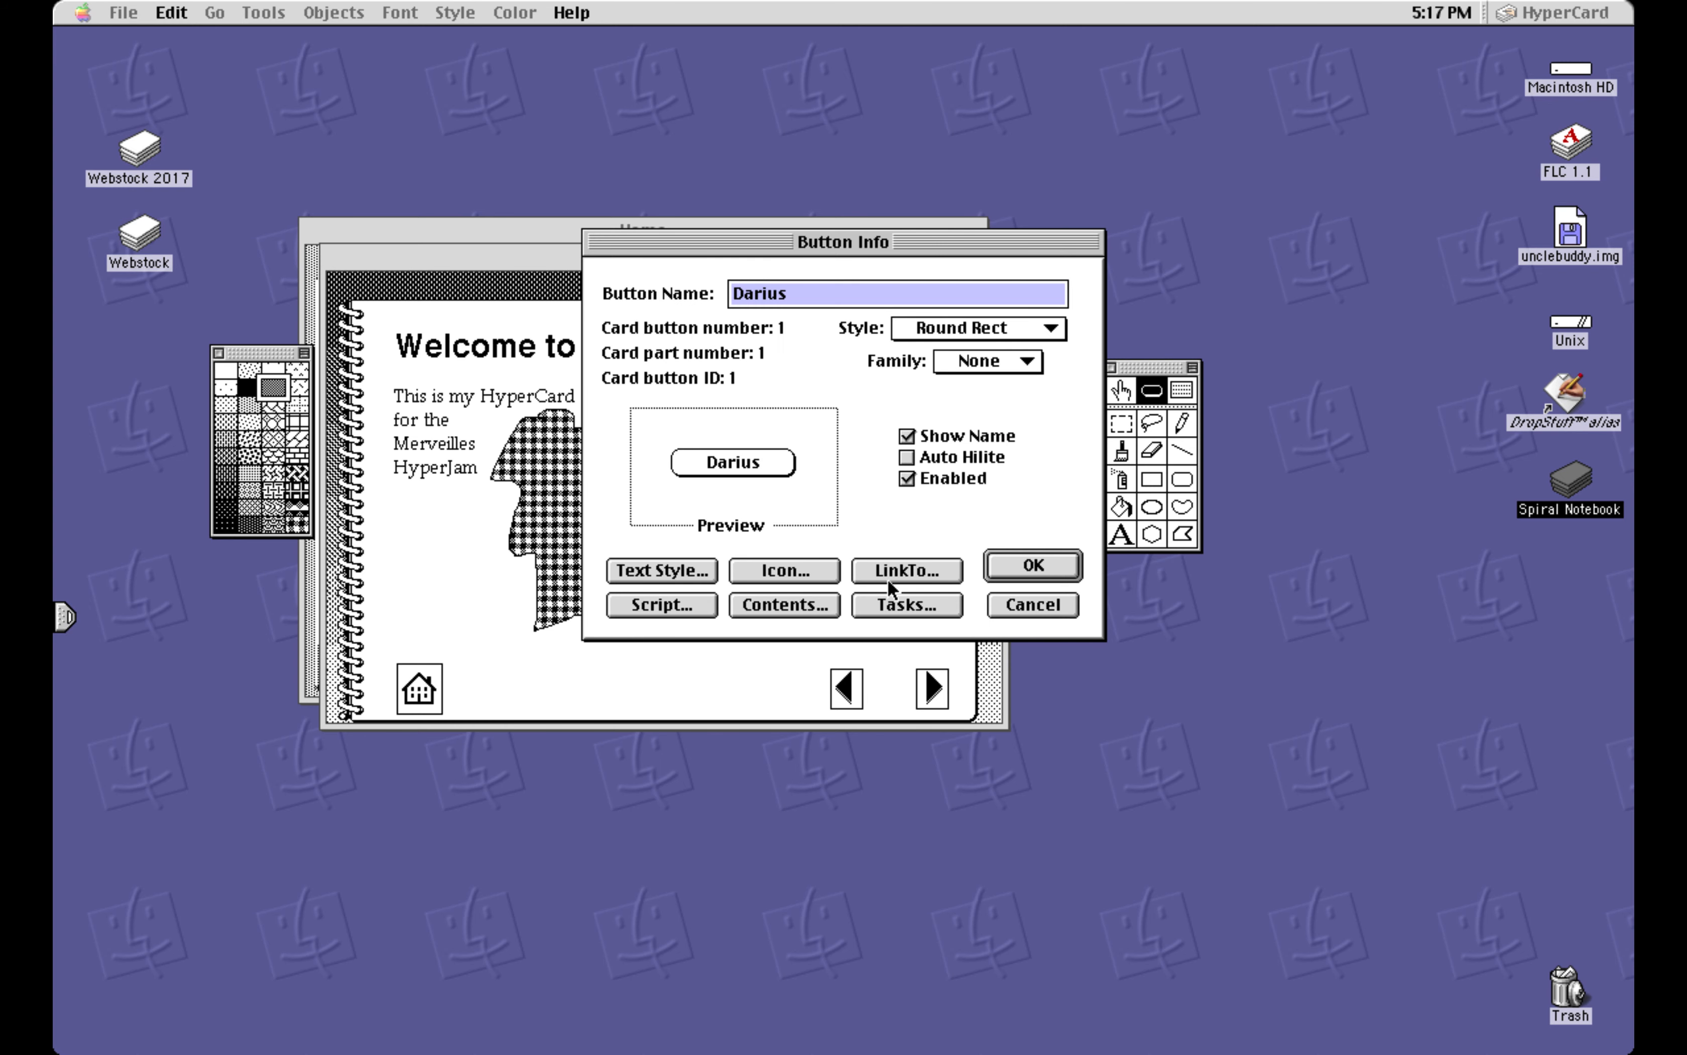
{"action": "left_click", "coordinate": [902, 572]}
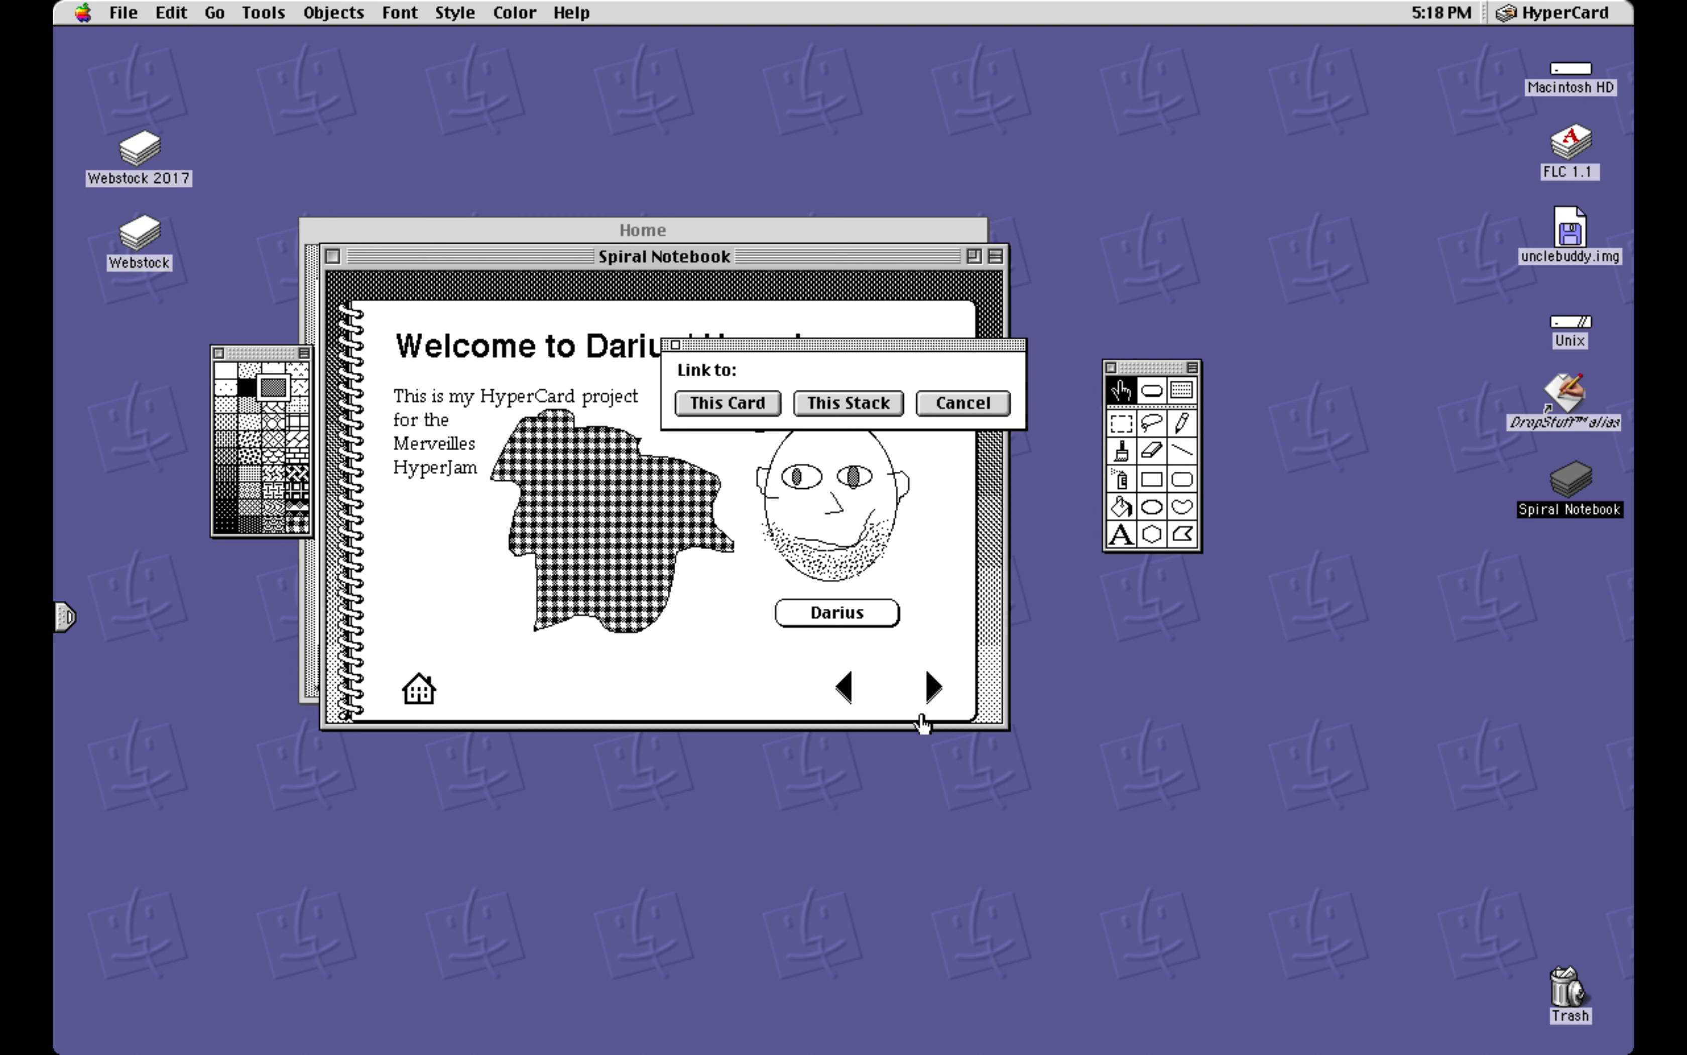
{"action": "left_click", "coordinate": [933, 703]}
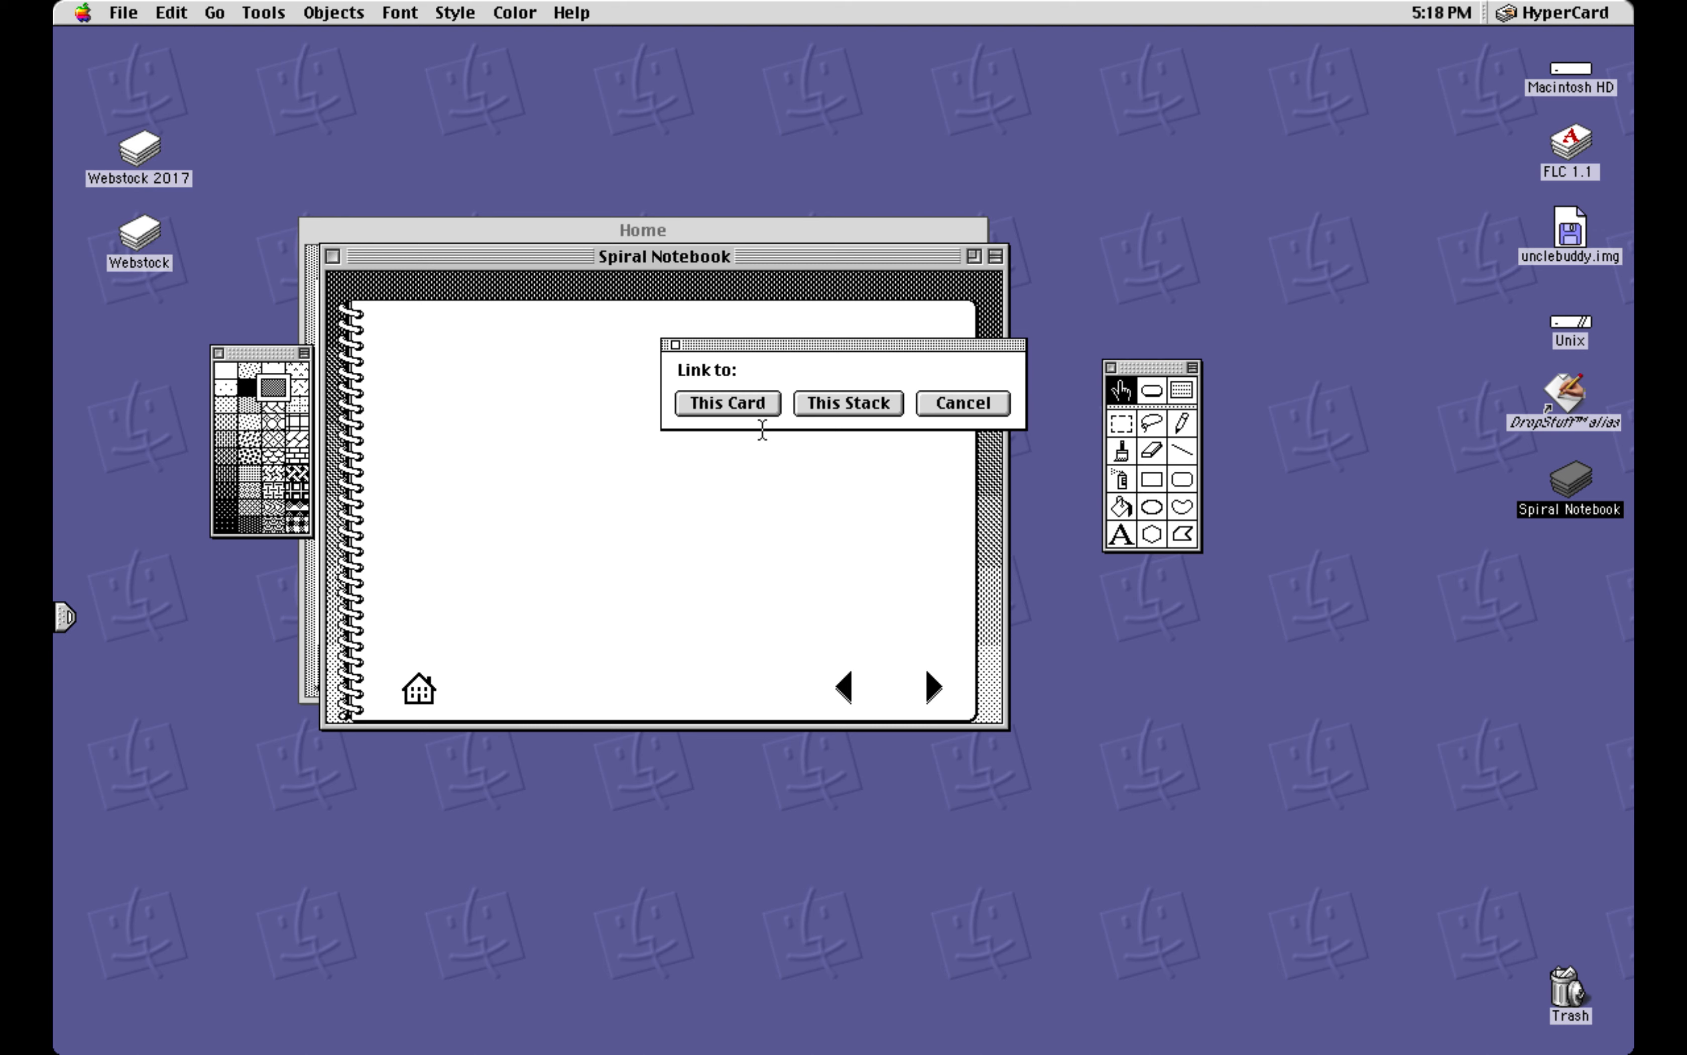
{"action": "left_click", "coordinate": [743, 402]}
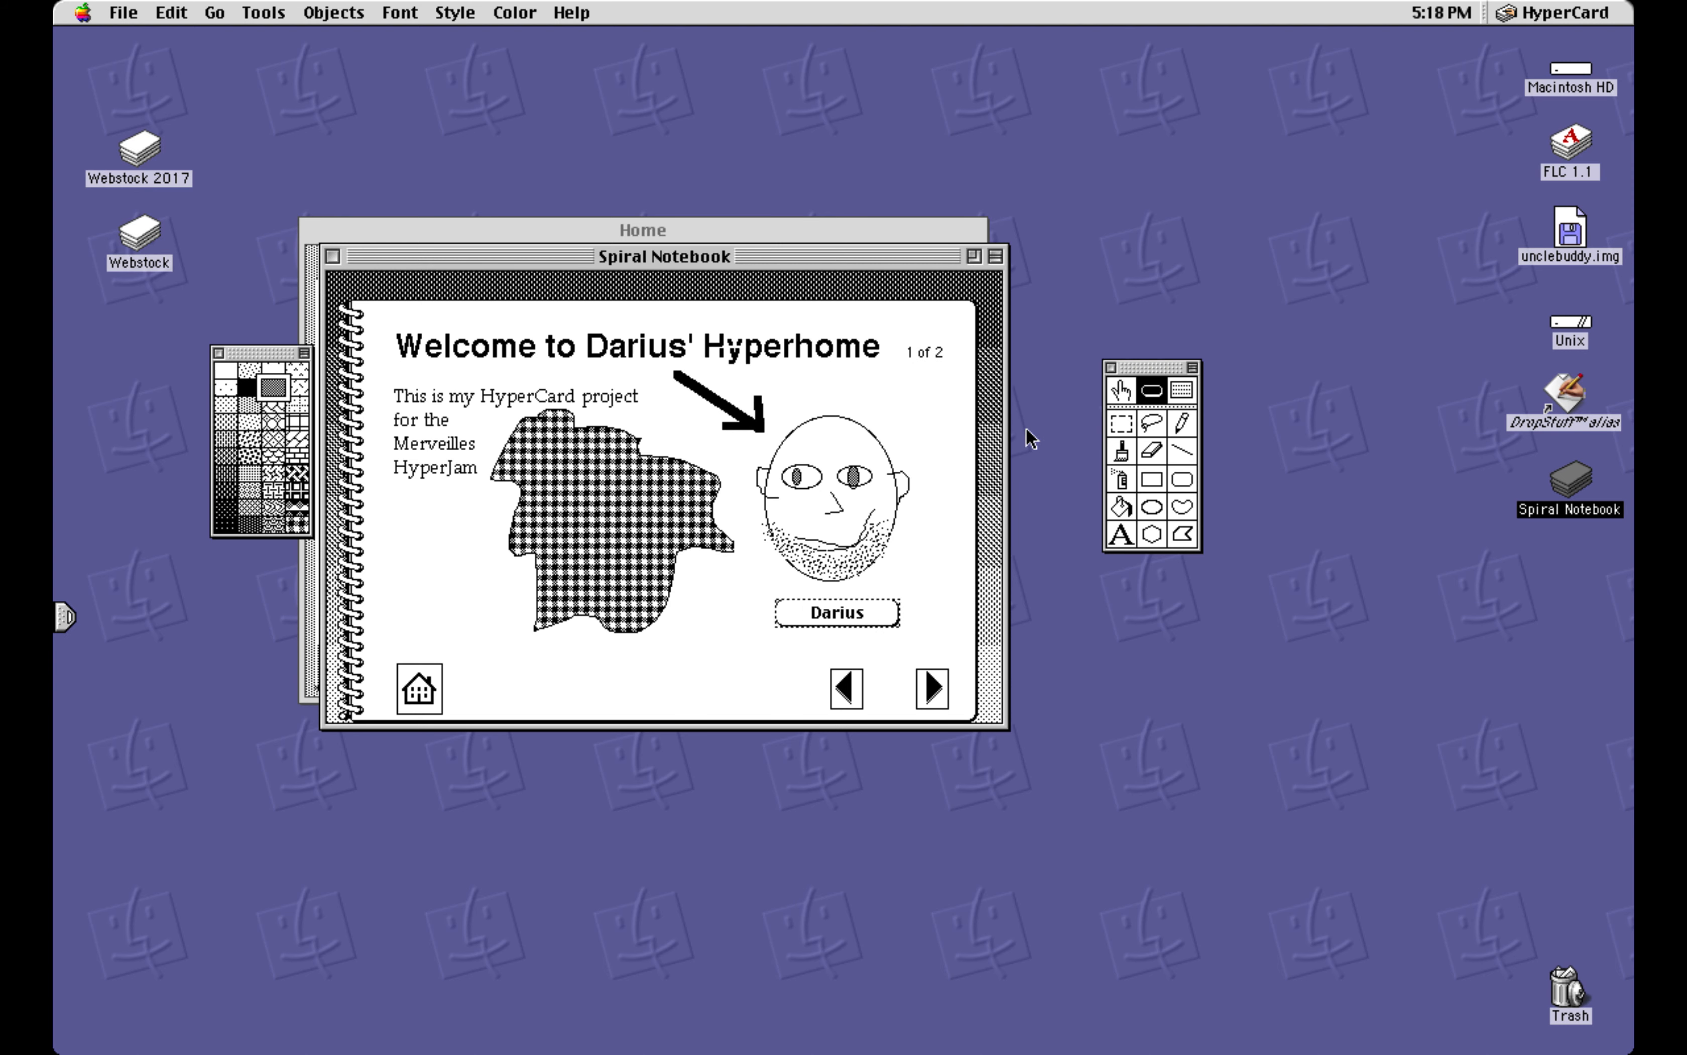
Test the linked button twice with the Browse tool, going back to the first card each time
{"action": "left_click", "coordinate": [1122, 390]}
{"action": "left_click", "coordinate": [880, 617]}
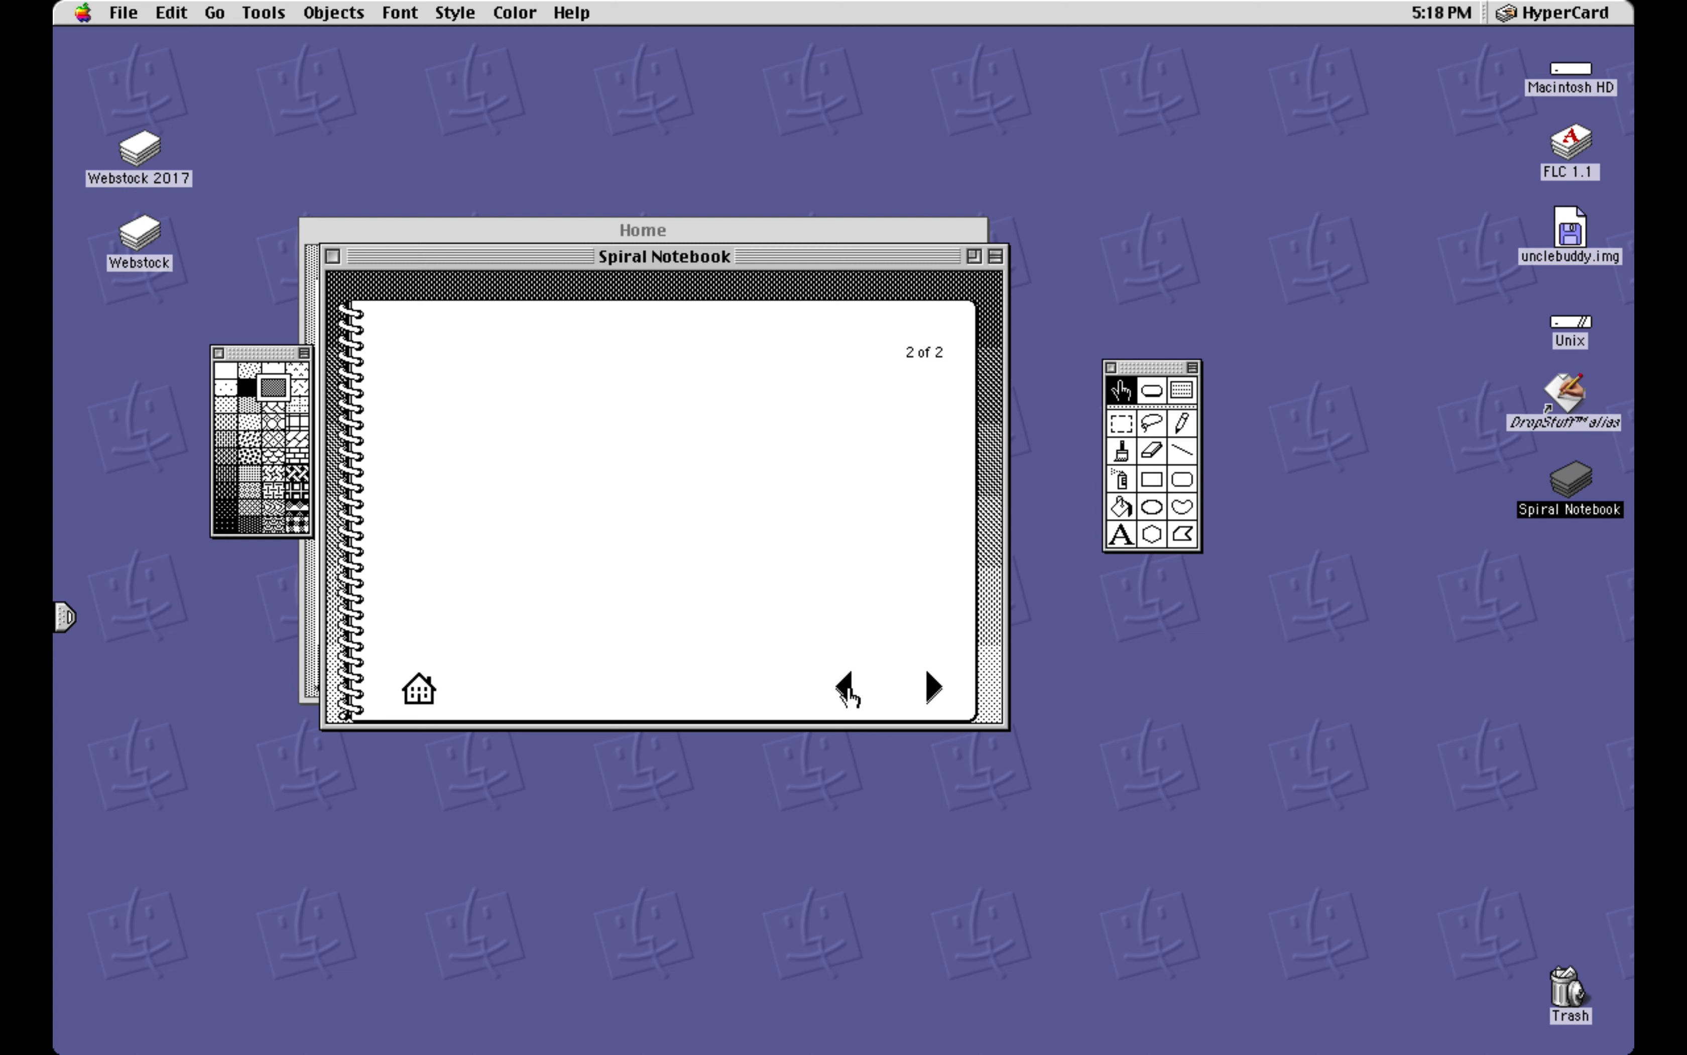
{"action": "left_click", "coordinate": [842, 688]}
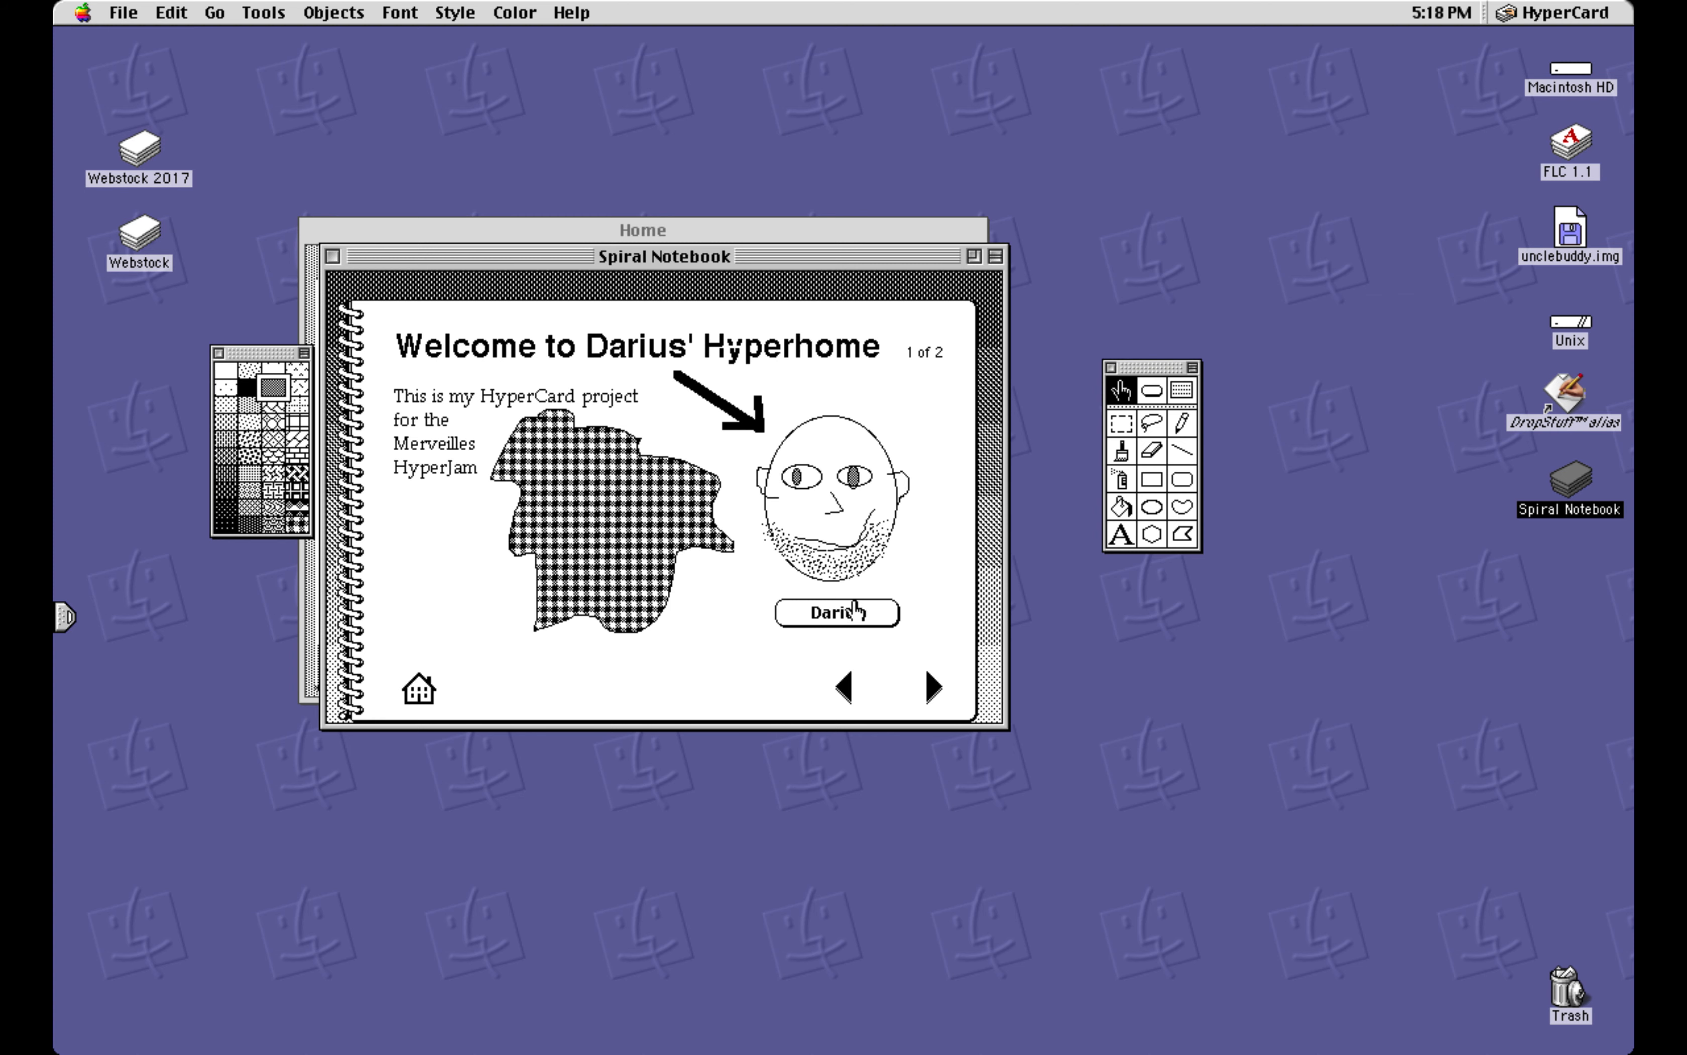
{"action": "left_click", "coordinate": [853, 601]}
{"action": "left_click", "coordinate": [844, 687]}
Switch to the Button tool and open the info of the button below the face
{"action": "left_click", "coordinate": [1181, 389]}
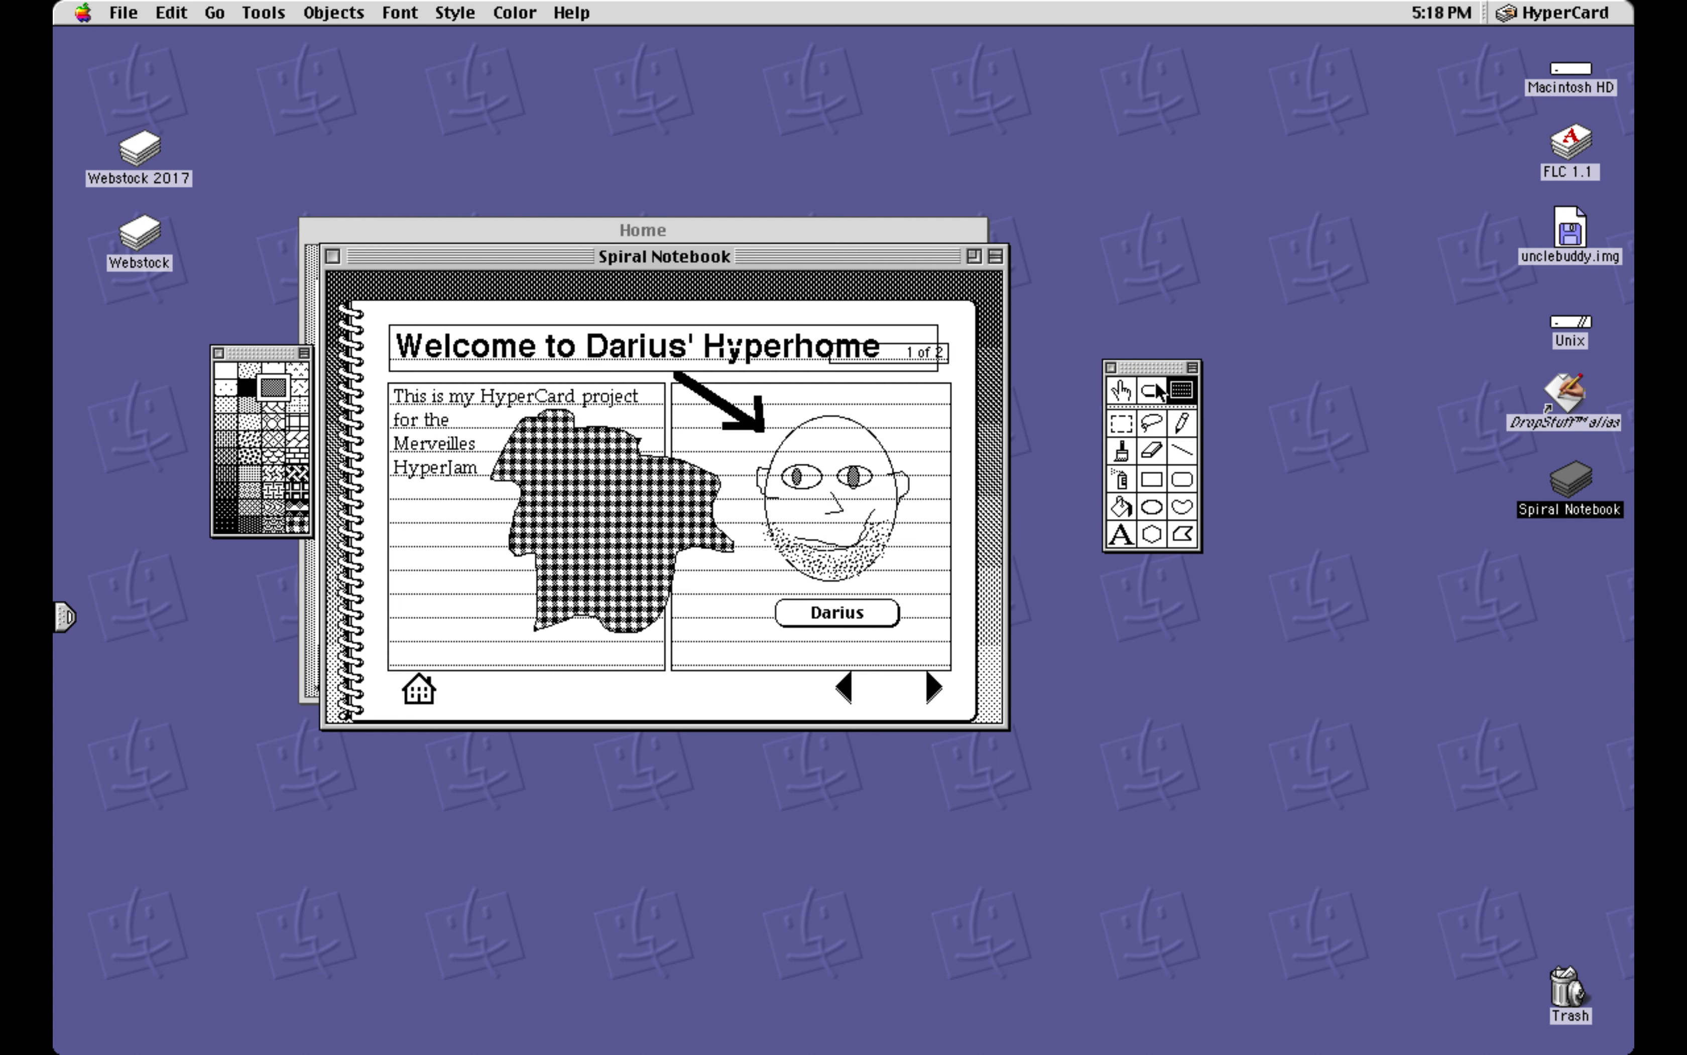
{"action": "left_click", "coordinate": [1152, 389]}
{"action": "double_click", "coordinate": [881, 605]}
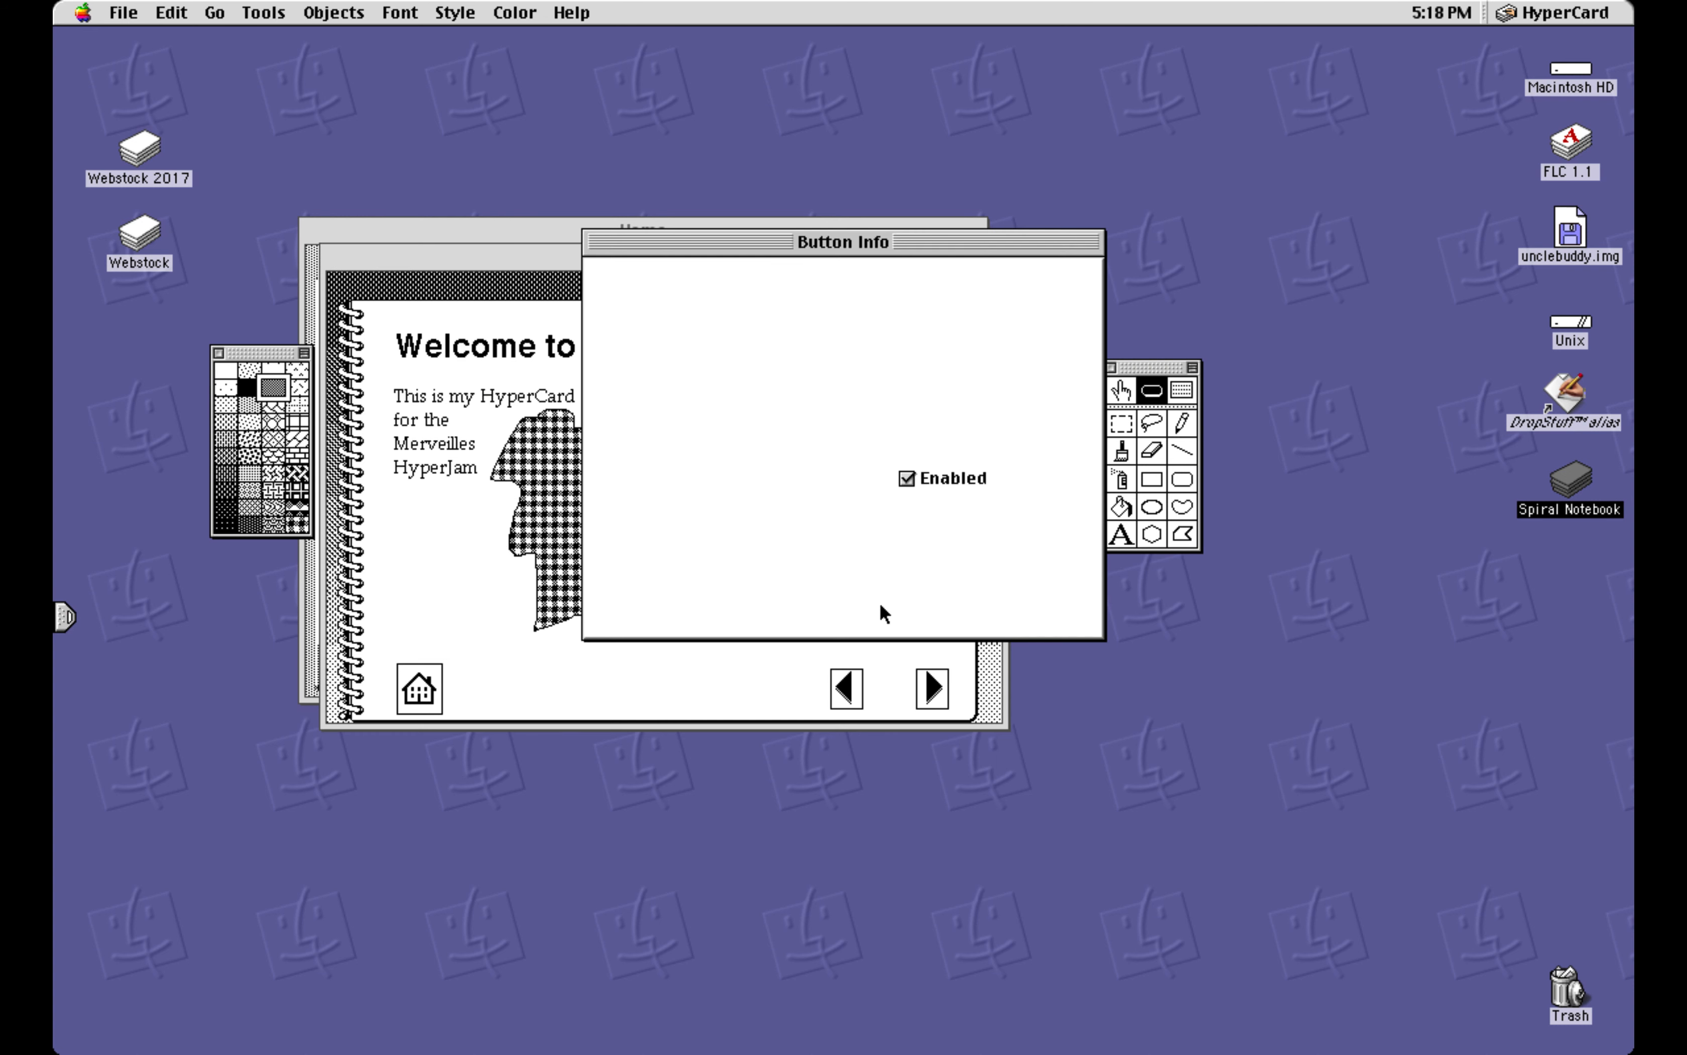